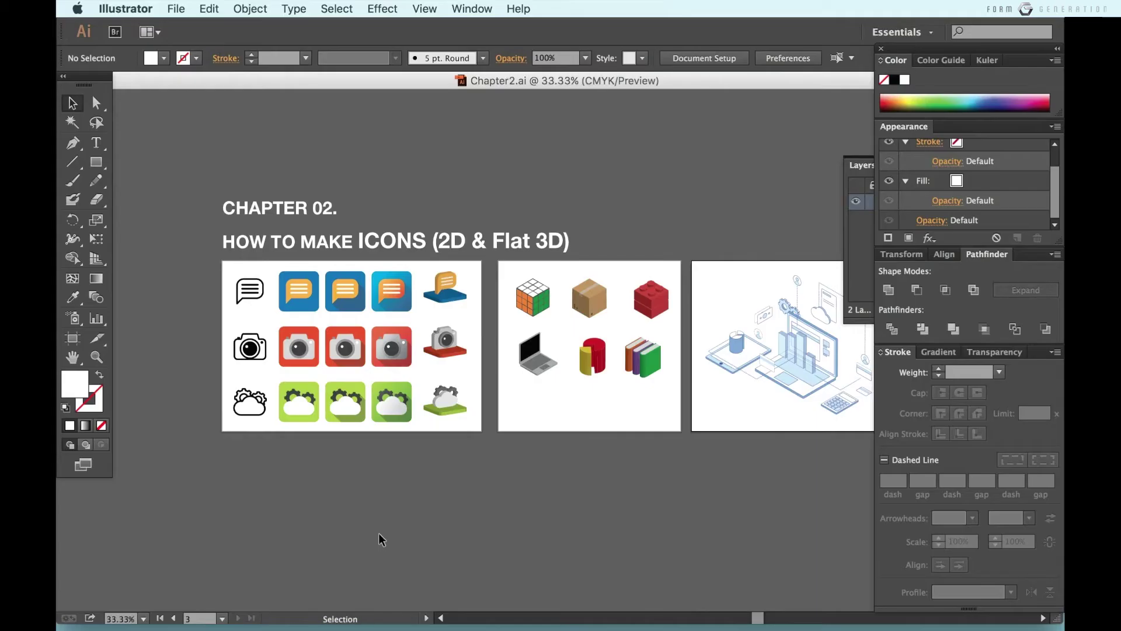
Step: Drag artboard 1's bottom edge down to make the artboard much taller
scroll(378, 533, "down", 3)
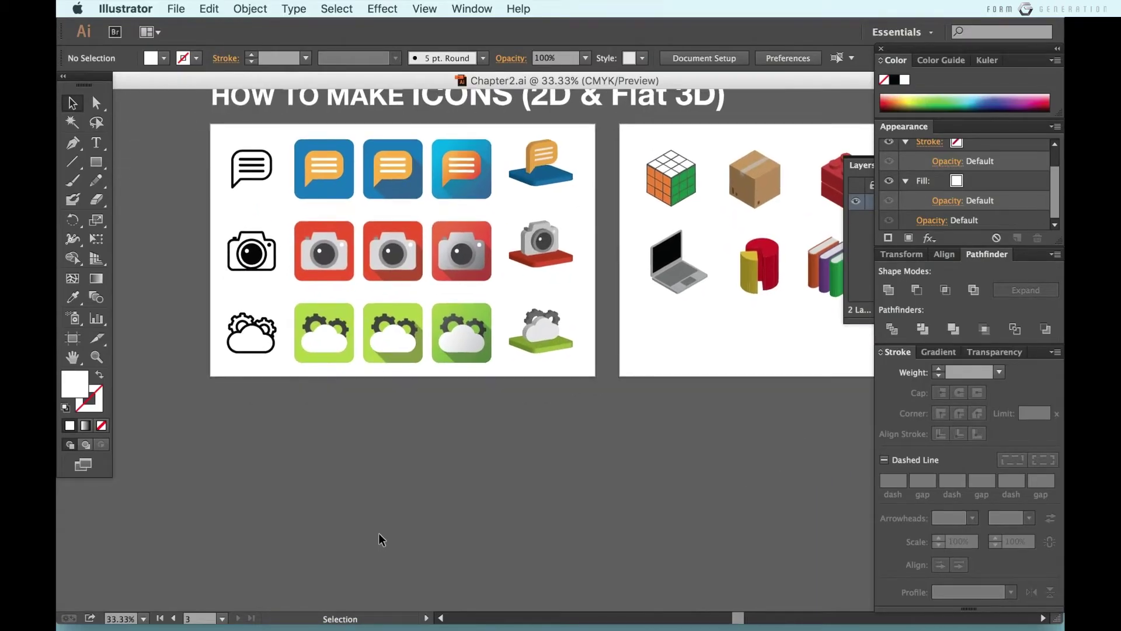
left_click(72, 338)
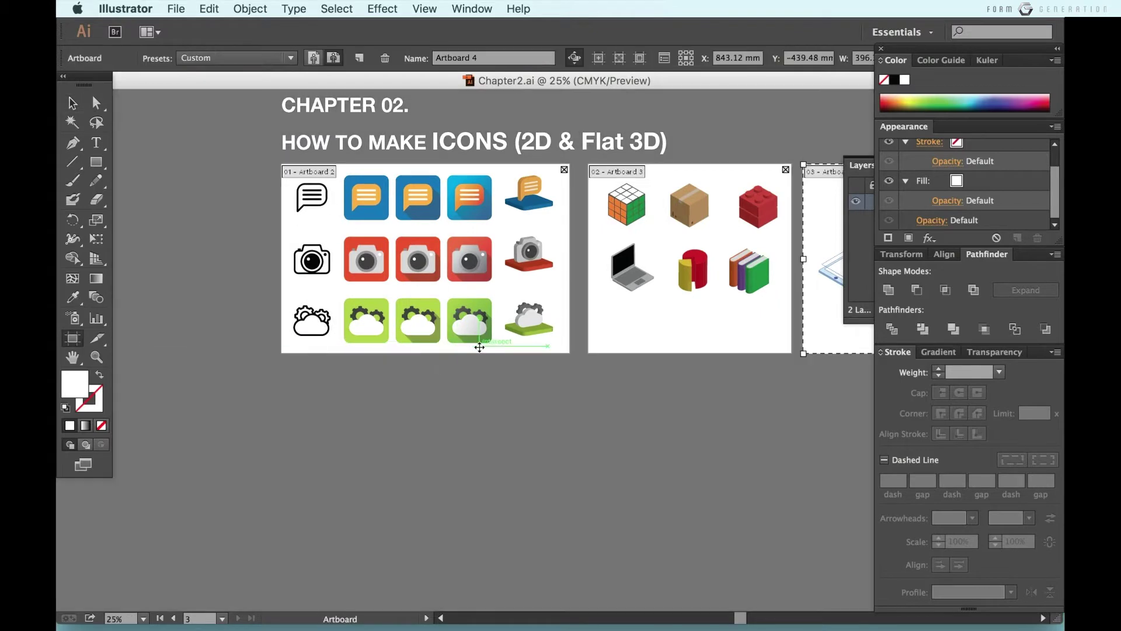
left_click(529, 324)
left_click_drag(433, 353, 433, 580)
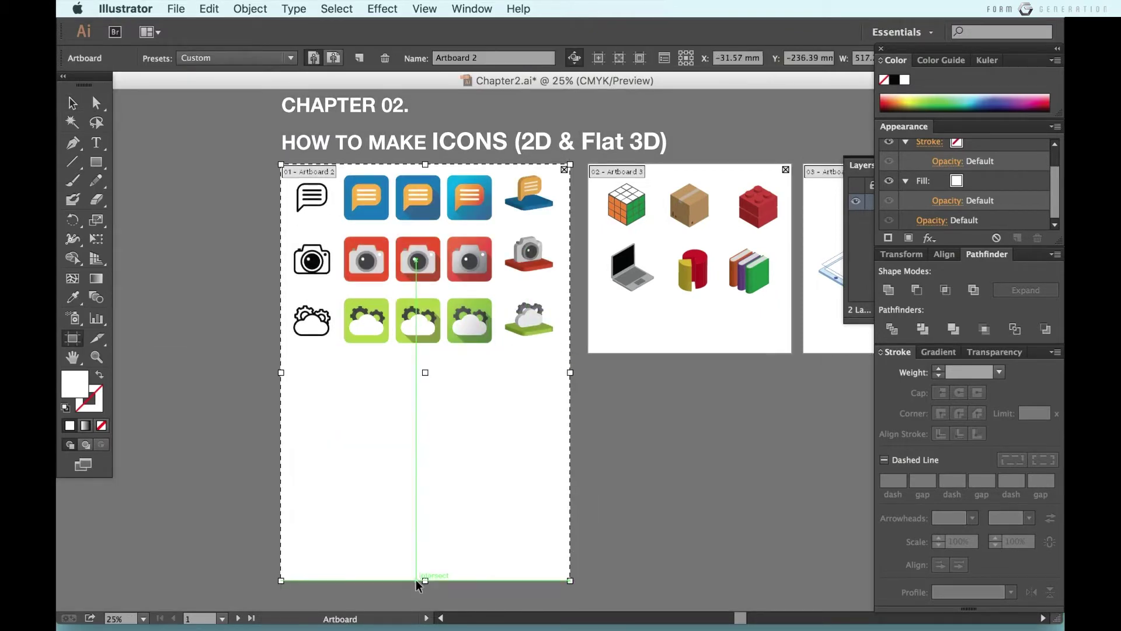
key("v")
Step: Move the camera and cloud icon rows down and zoom in on the chat icons
left_click_drag(570, 416, 295, 270)
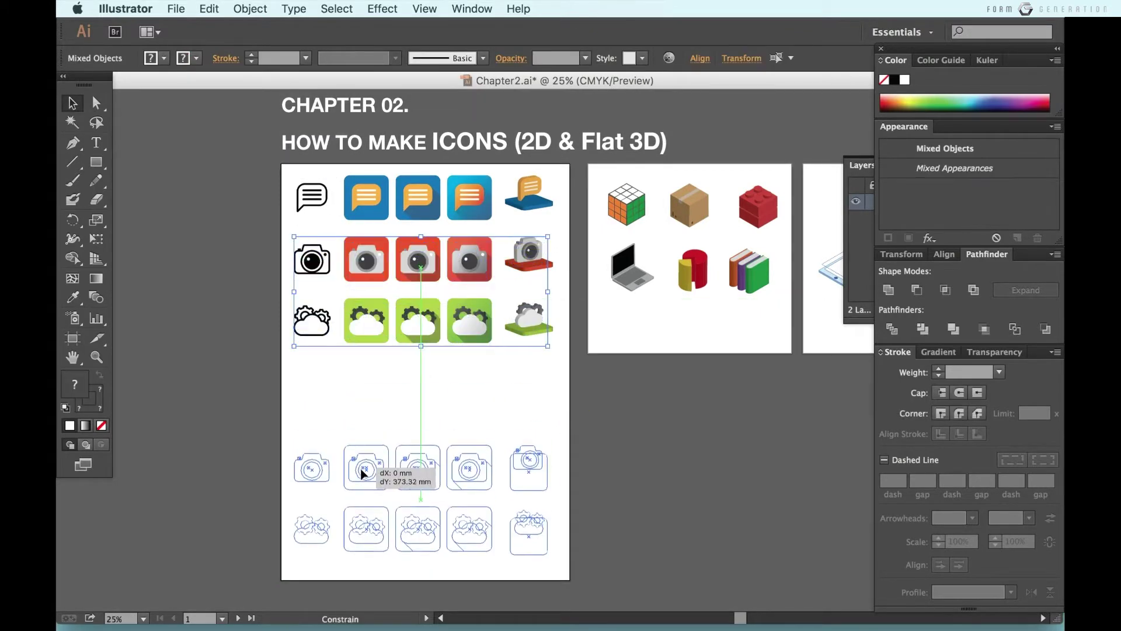
left_click_drag(366, 269, 366, 449)
left_click(374, 341)
key("super+equal")
key("super+equal")
scroll(374, 342, "up", 3)
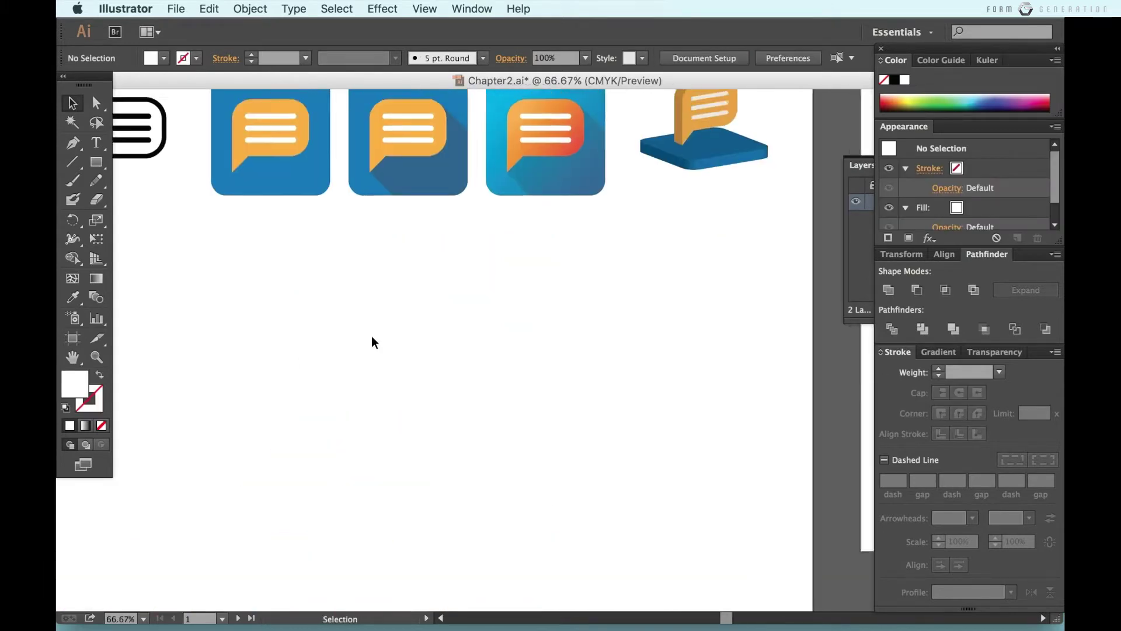
scroll(374, 342, "left", 3)
Step: Draw a rectangle matching the chat bubble's body and move it below the bubble
left_click(98, 166)
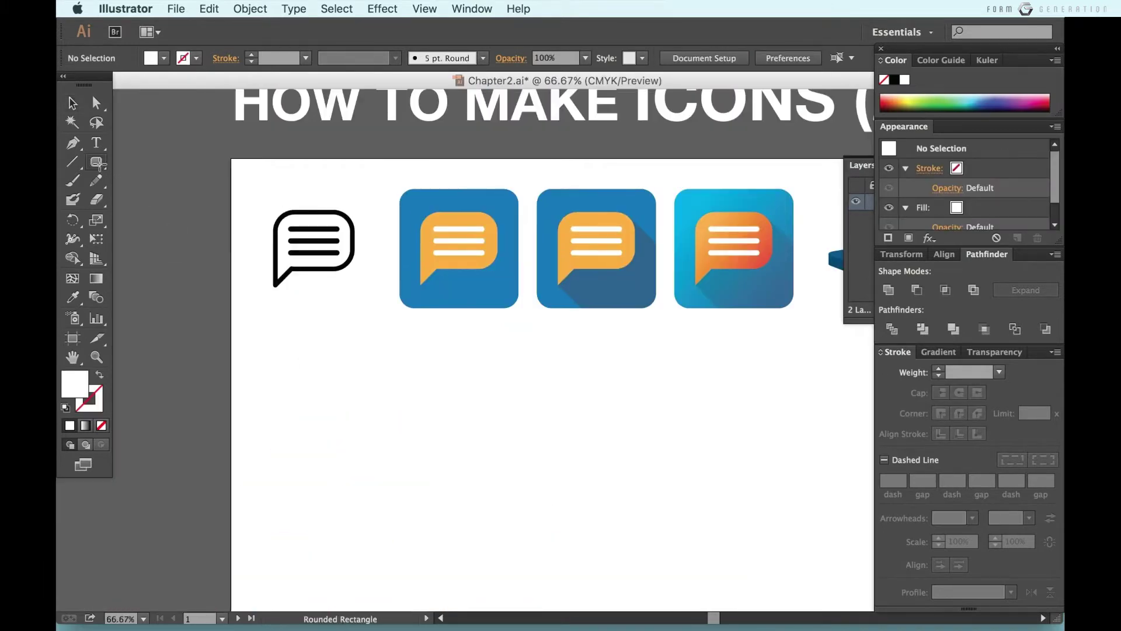
left_click_drag(98, 165, 122, 168)
left_click(344, 351)
key("Escape")
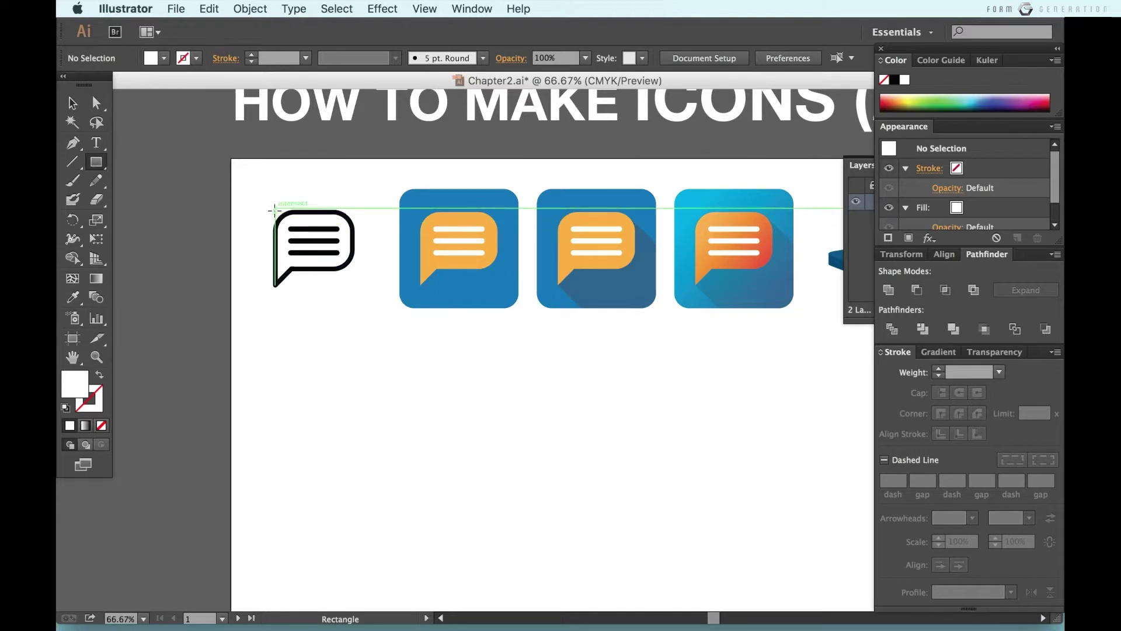
left_click_drag(274, 209, 353, 270)
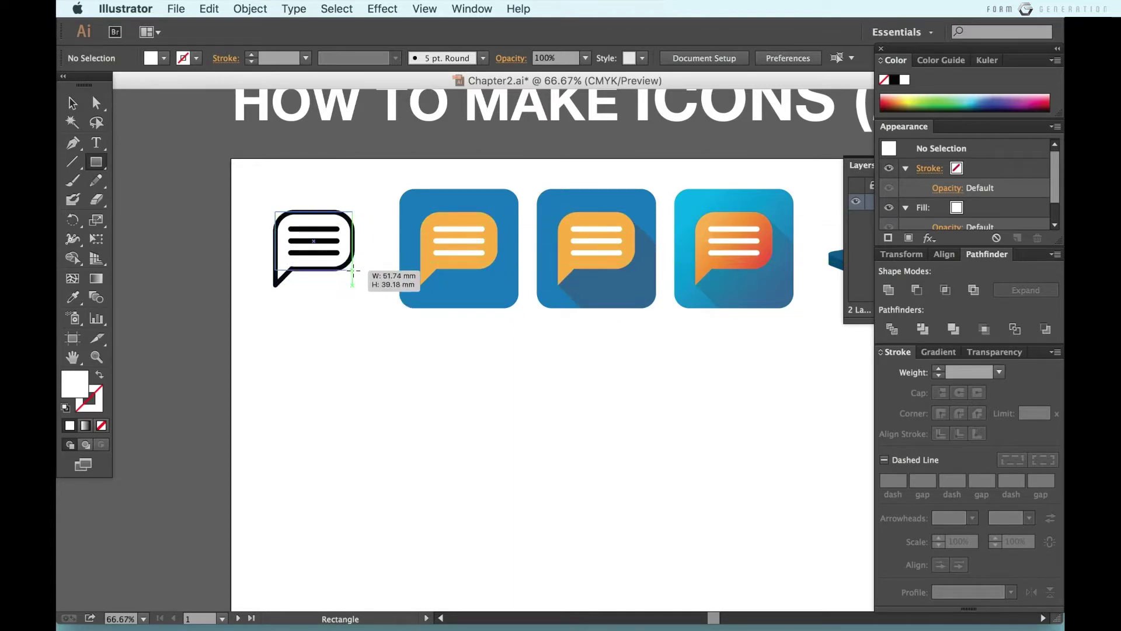
key("v")
left_click_drag(350, 248, 356, 403)
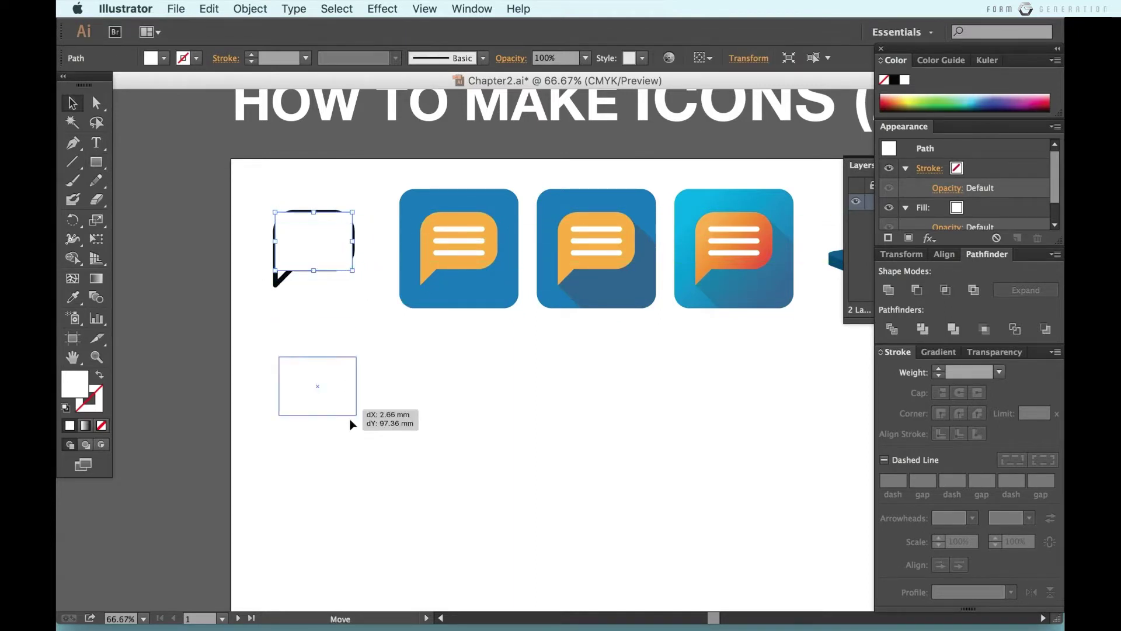
Step: Give the rectangle the bubble's 9 pt black stroke and 12 mm rounded corners
key("i")
left_click(322, 269)
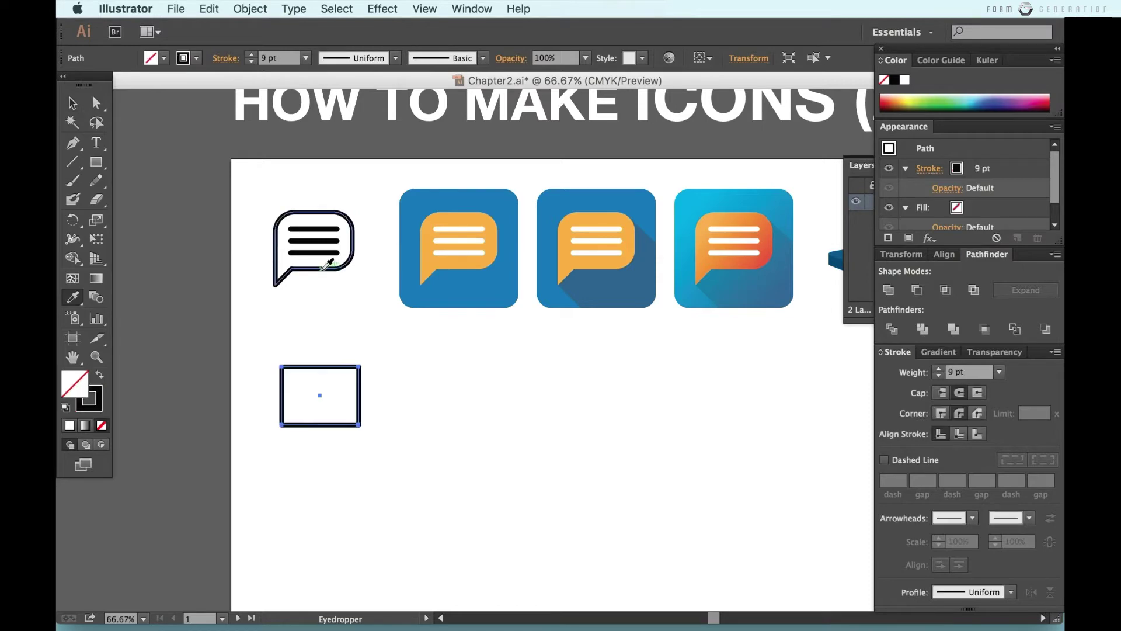
left_click(370, 14)
mouse_move(404, 211)
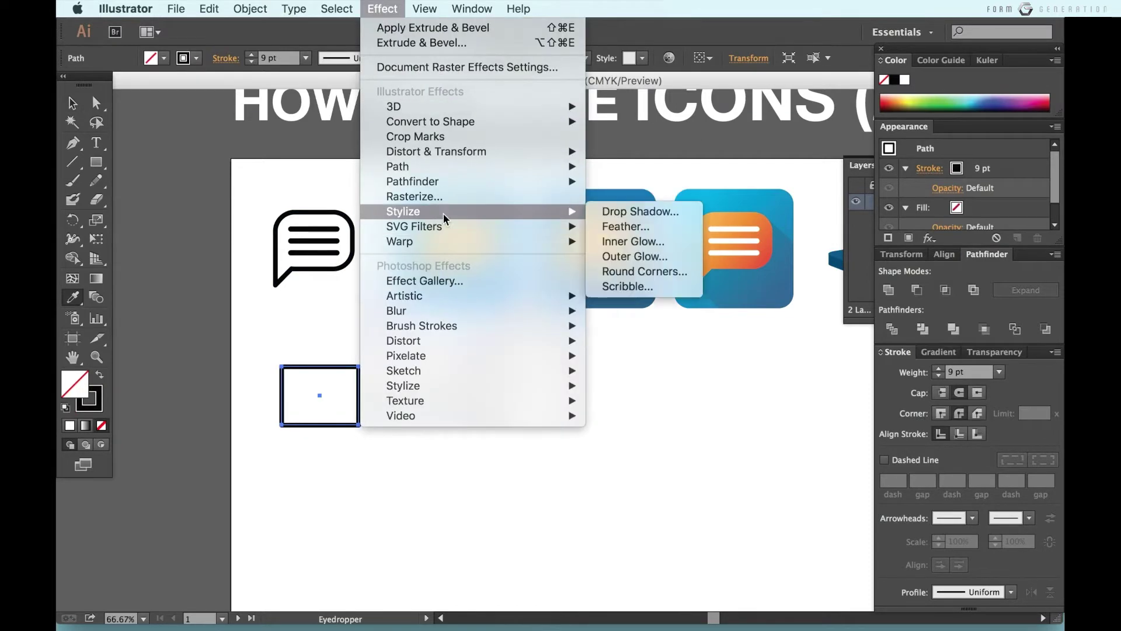
left_click(620, 268)
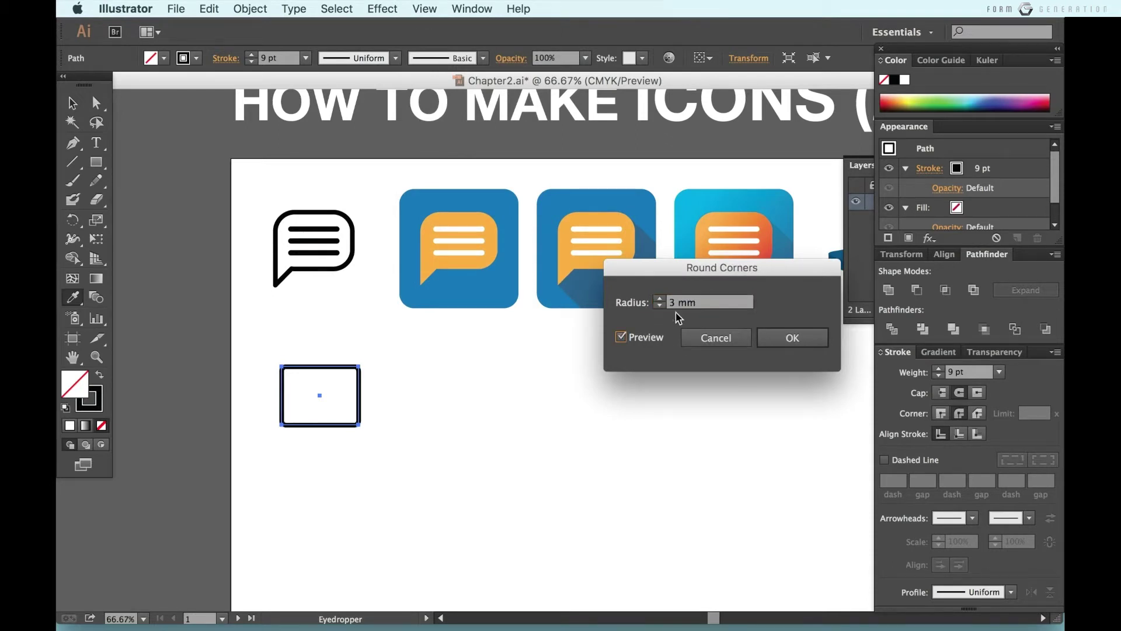
key("Tab")
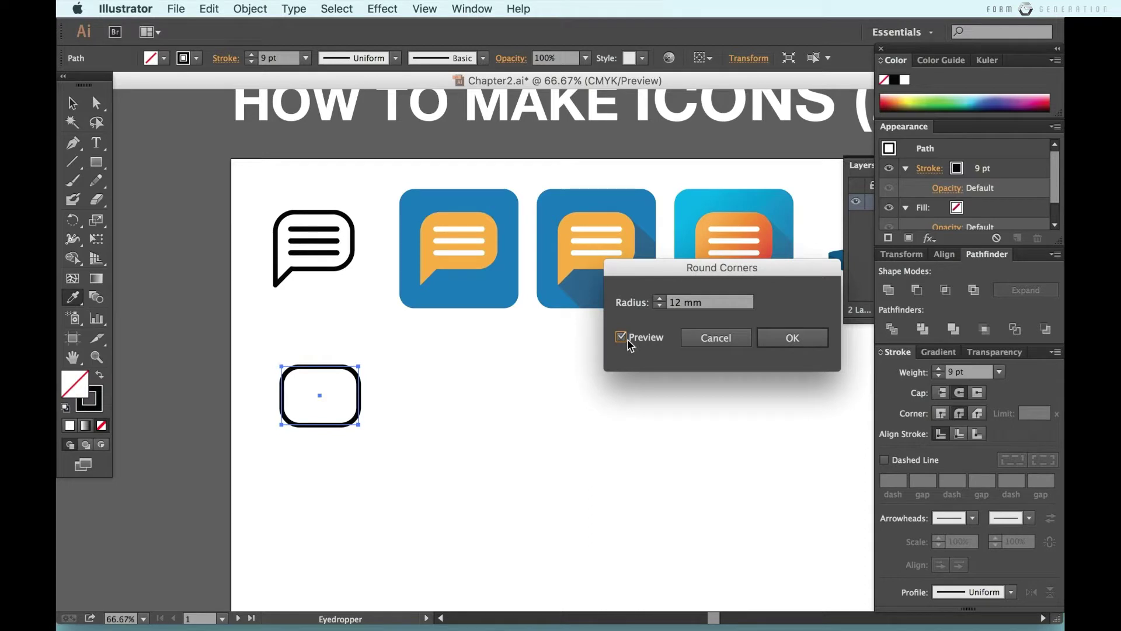
left_click(793, 337)
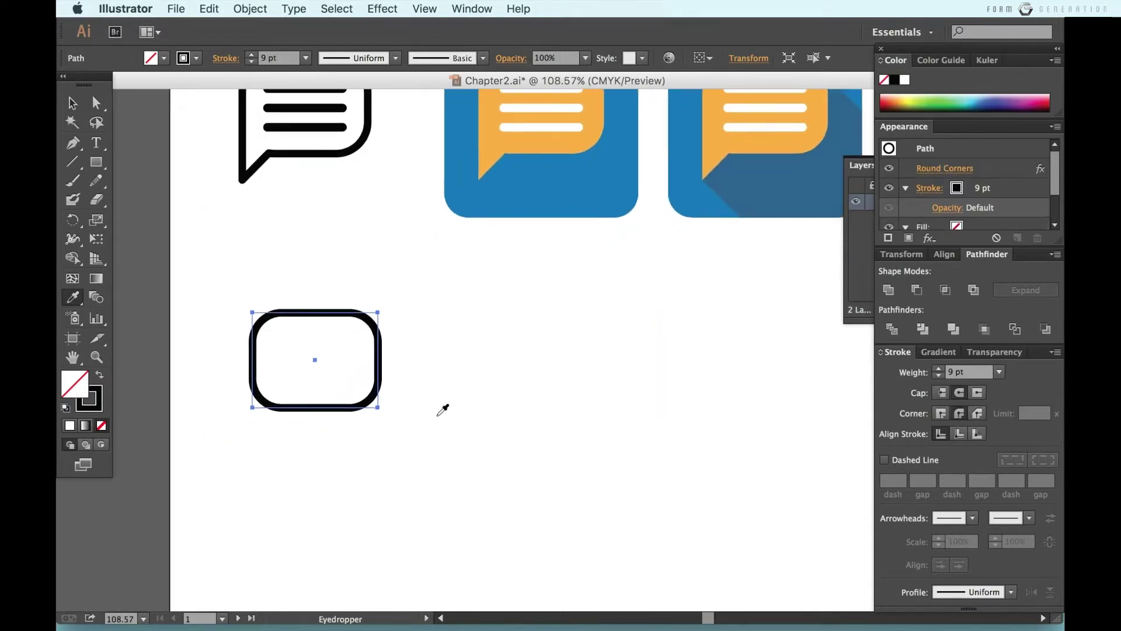
Step: Expand the rounded rectangle's appearance into real path geometry
key("v")
left_click(387, 401)
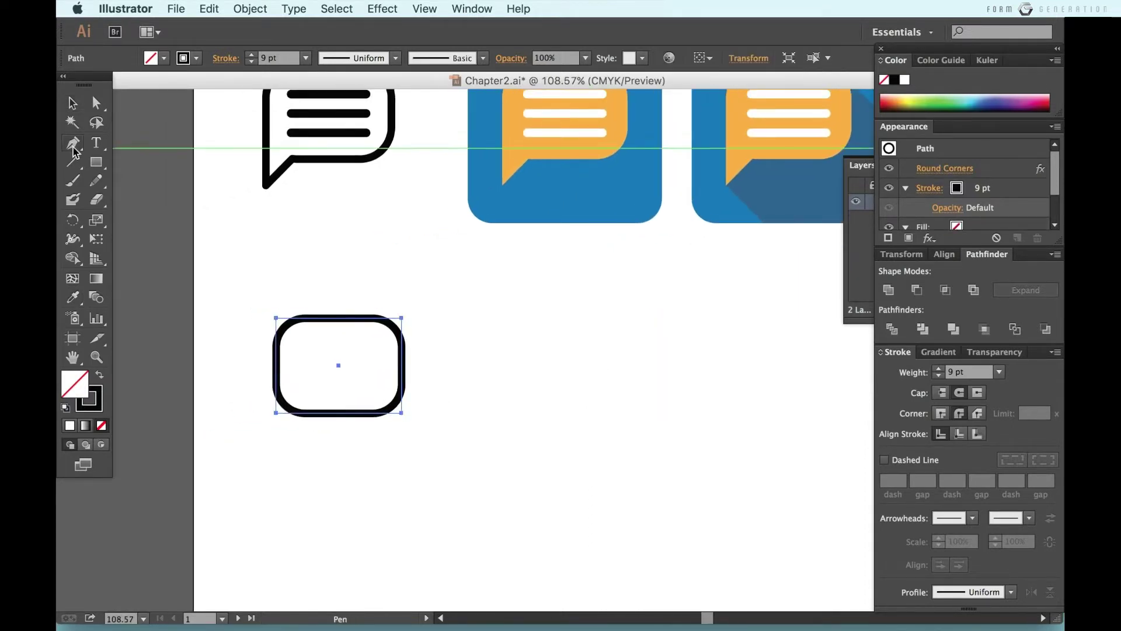
left_click(72, 143)
left_click(278, 366)
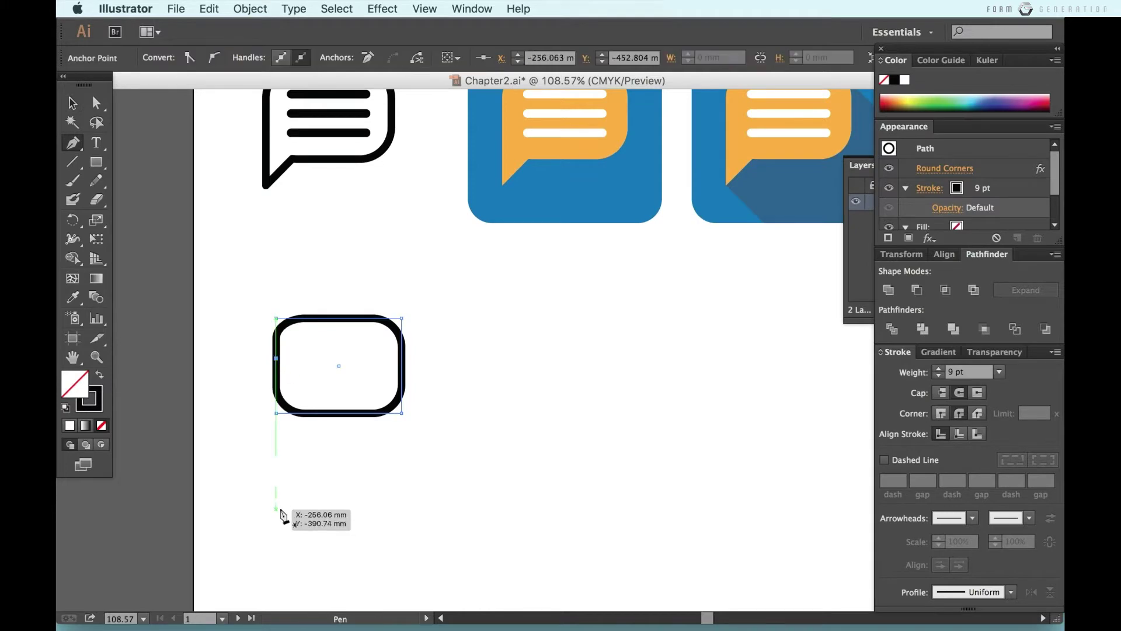
key("a")
left_click(293, 473)
left_click(311, 417)
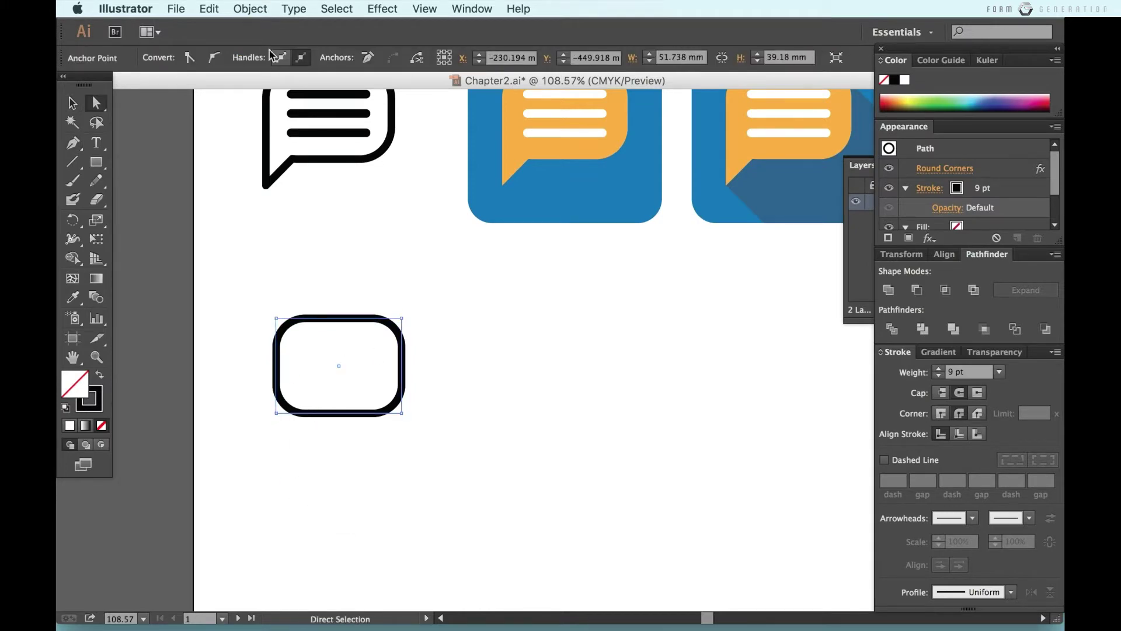
left_click(251, 8)
left_click(298, 179)
left_click(340, 350)
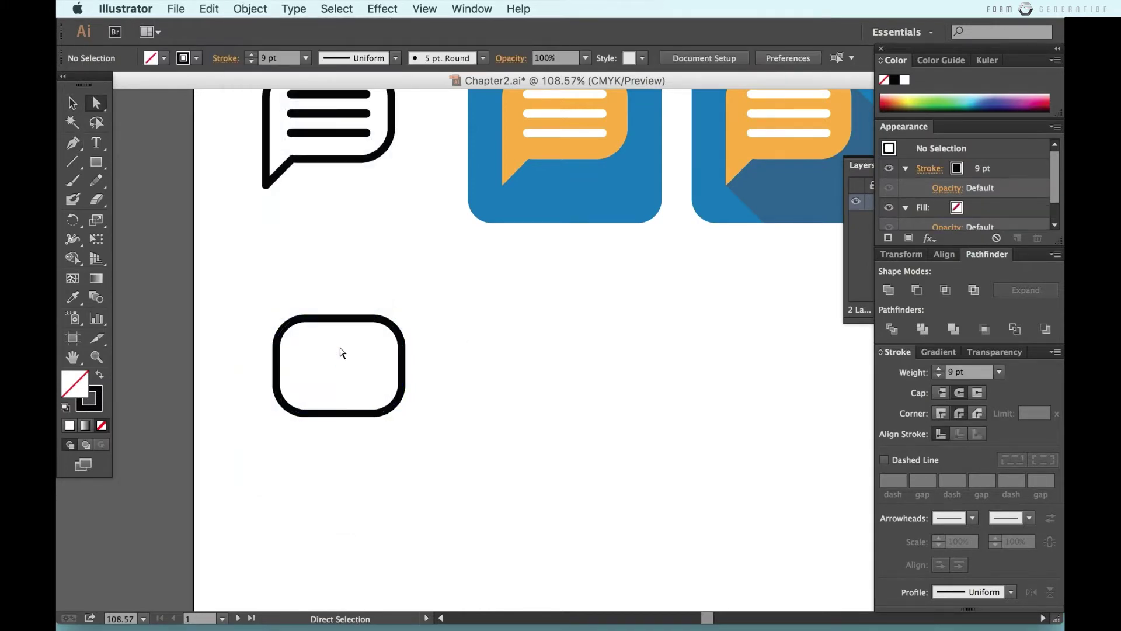
left_click(280, 362)
Step: Pen-draw a triangular tail at the rectangle's lower left
key("p")
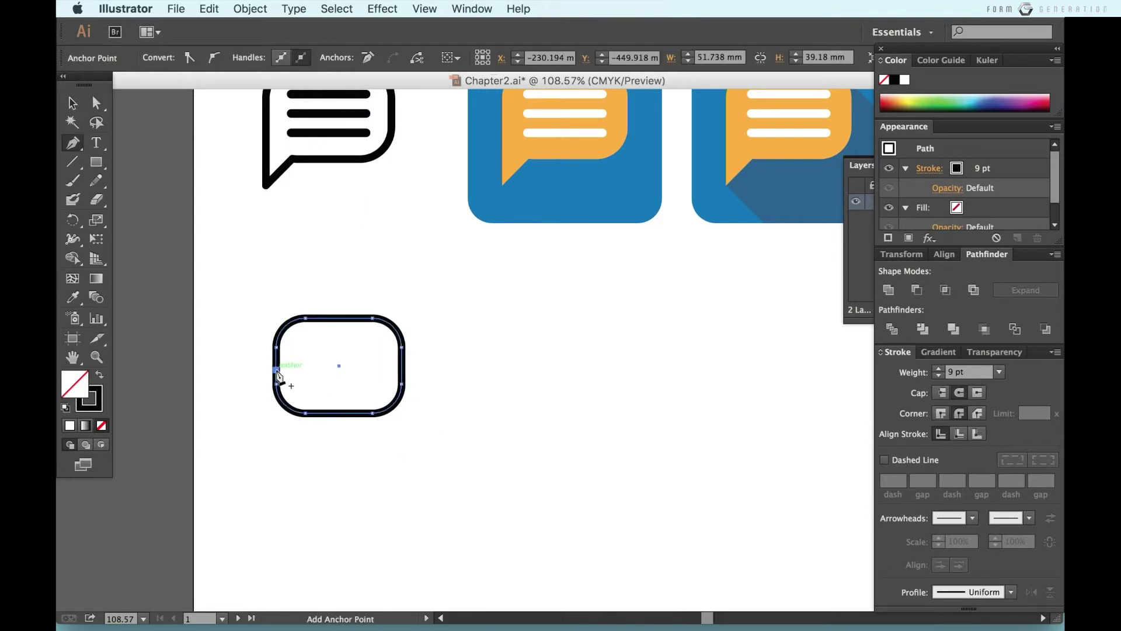
left_click(276, 450)
left_click(275, 371)
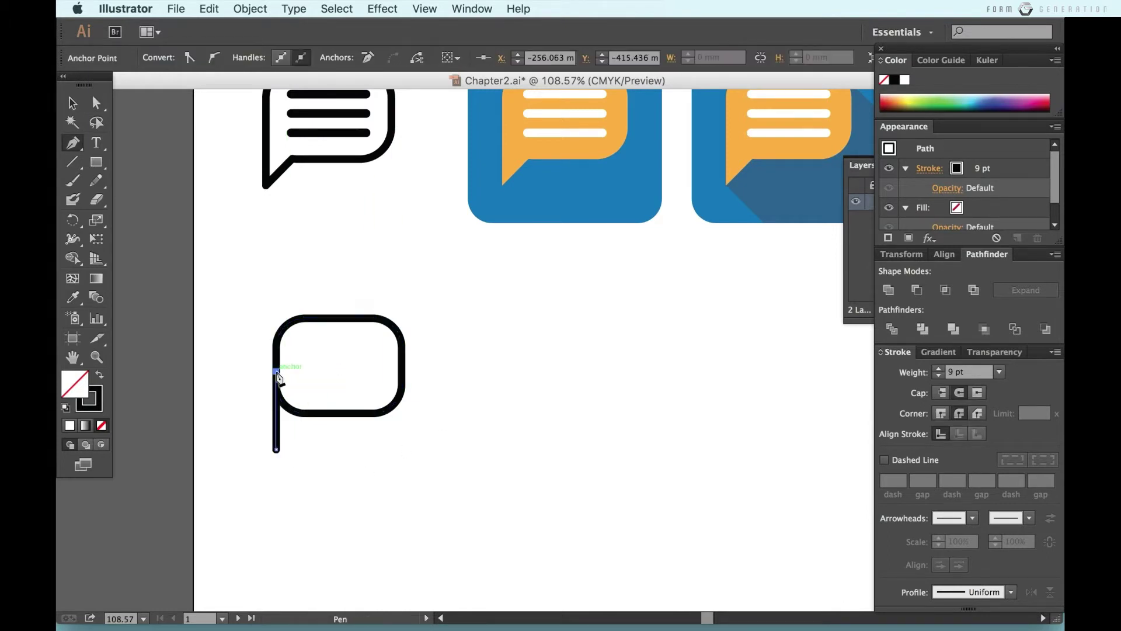
left_click(315, 413)
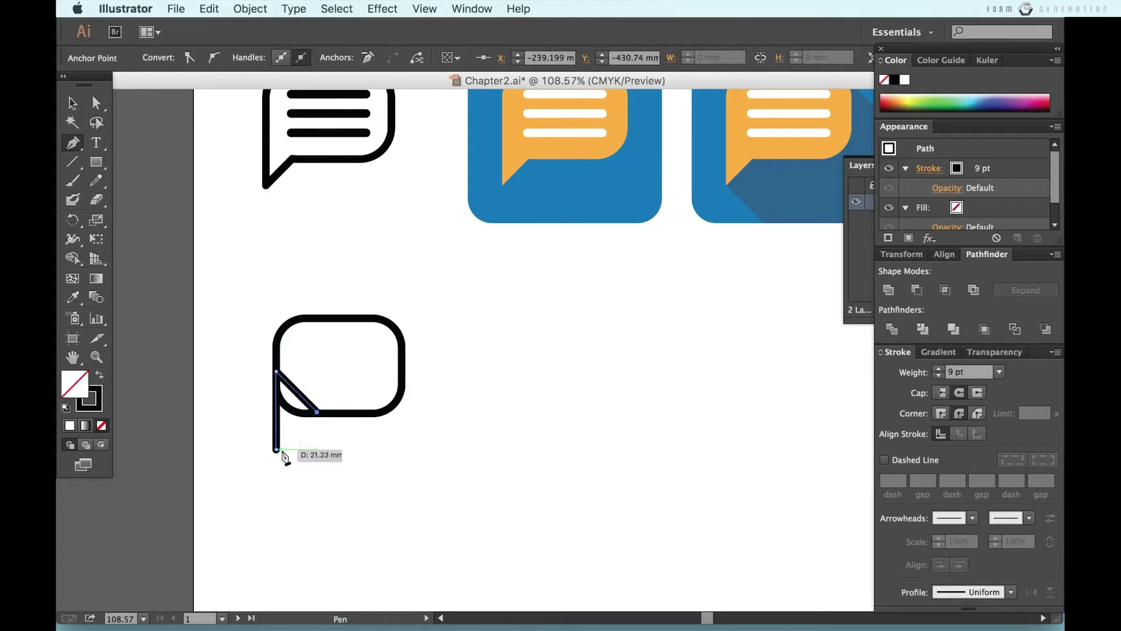
left_click(276, 450)
key("a")
left_click(357, 457)
key("v")
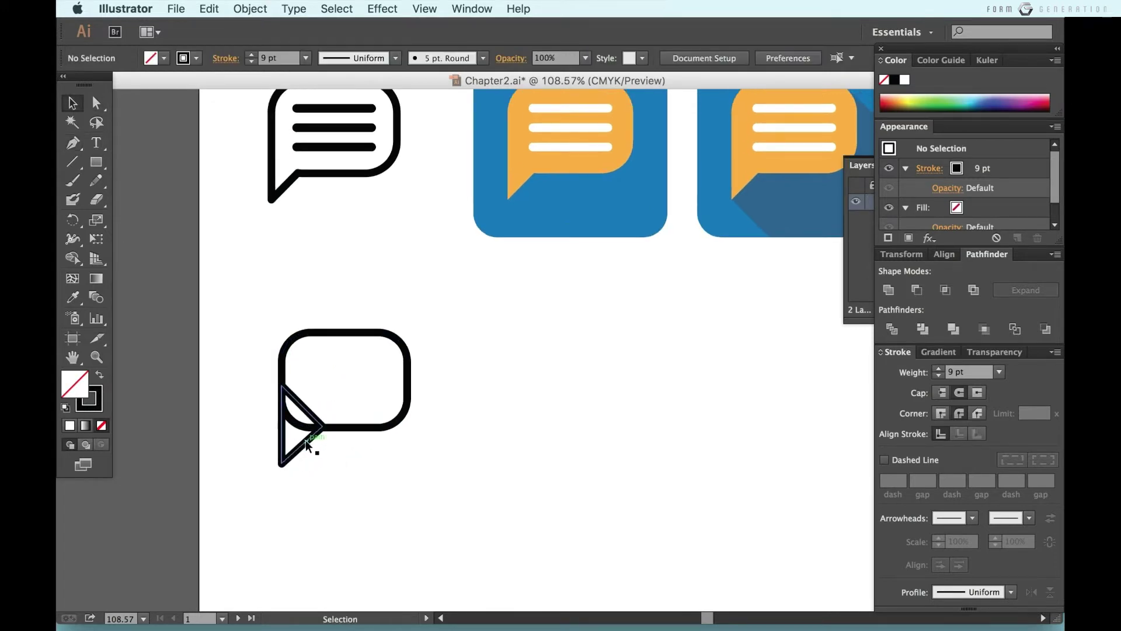
left_click(306, 439)
Step: Merge the tail and rectangle with the Shape Builder tool
left_click_drag(425, 465, 219, 359)
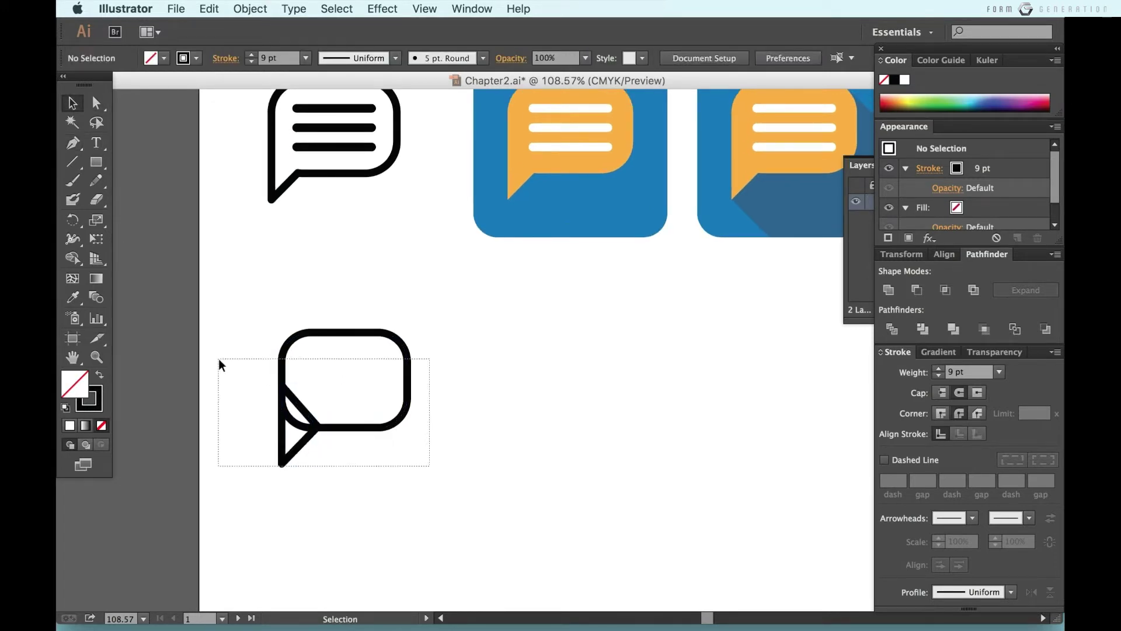
key("shift+m")
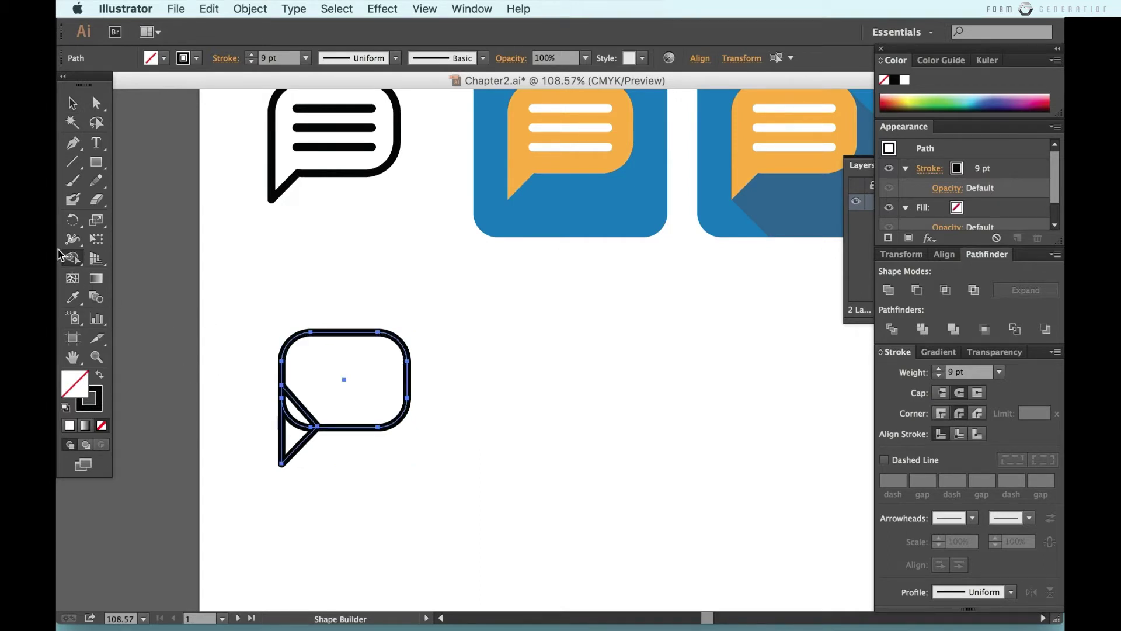
left_click_drag(306, 380, 295, 458)
key("v")
left_click(439, 488)
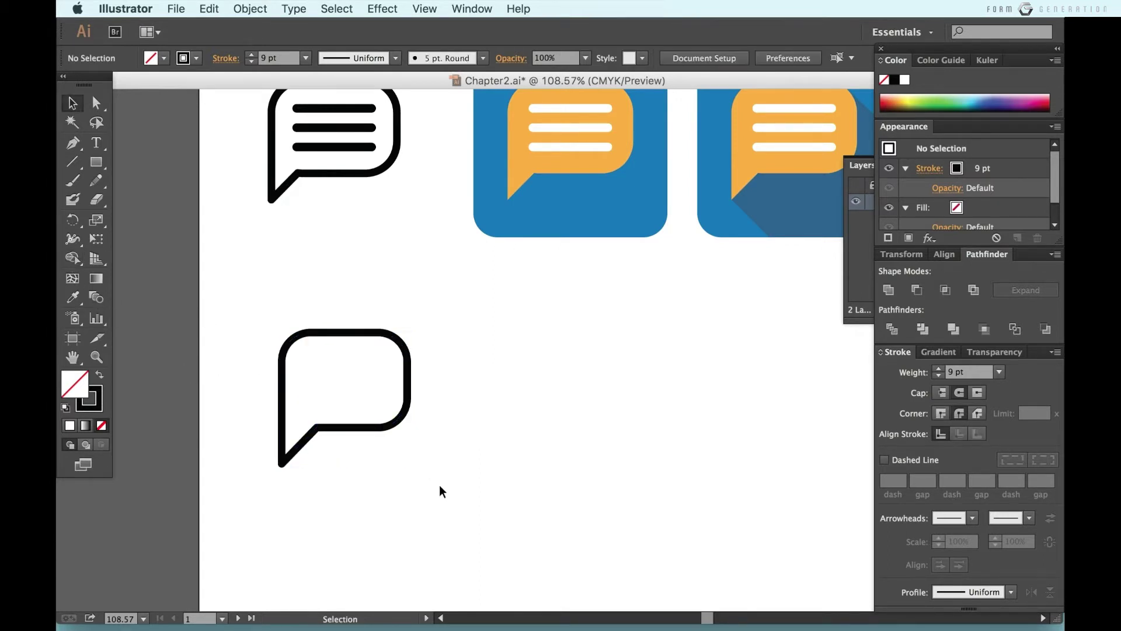
scroll(309, 507, "up", 2)
Step: Reposition the tail and re-merge it with the rectangle into one speech bubble
key("ctrl+a")
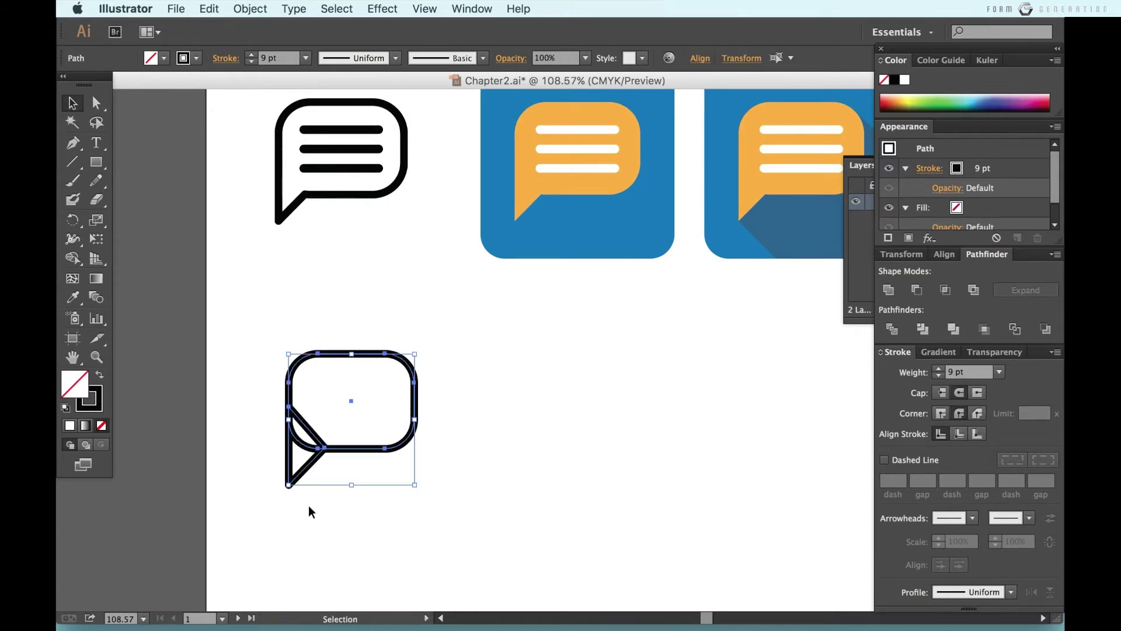
left_click(319, 505)
left_click(289, 485)
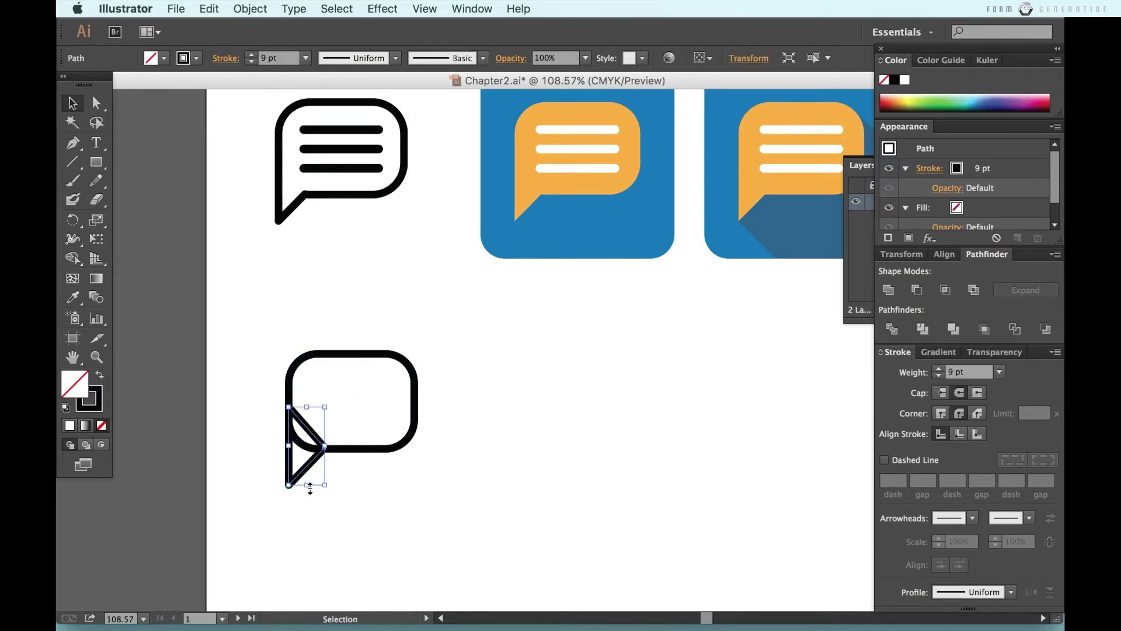
left_click_drag(310, 486, 318, 447)
left_click(444, 514)
left_click_drag(444, 514, 261, 402)
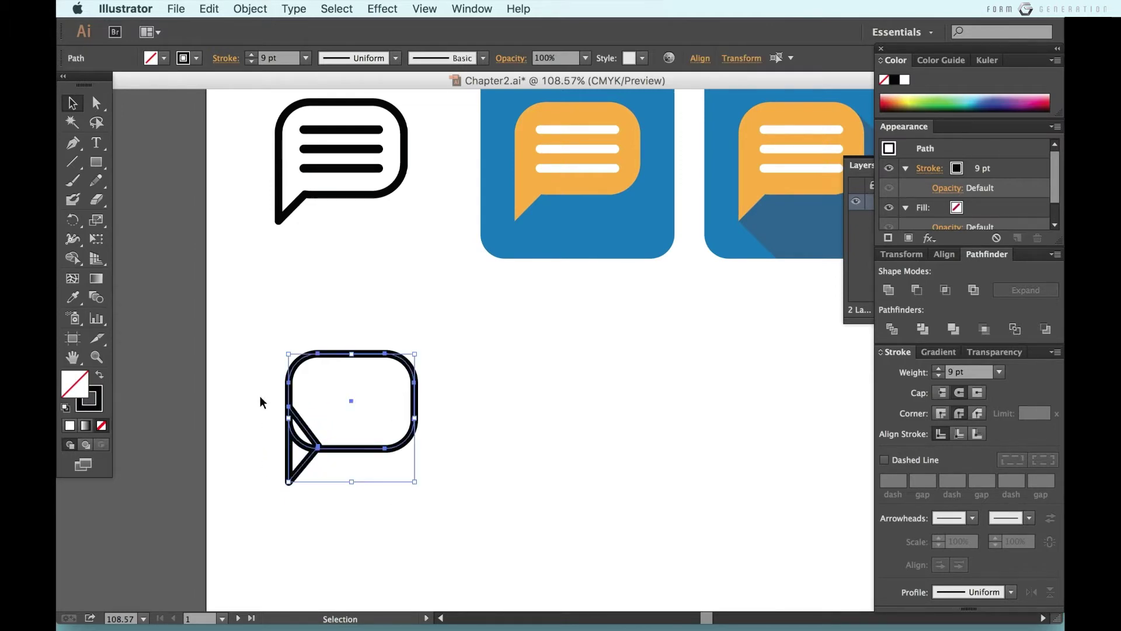
key("shift+m")
left_click_drag(303, 458, 350, 420)
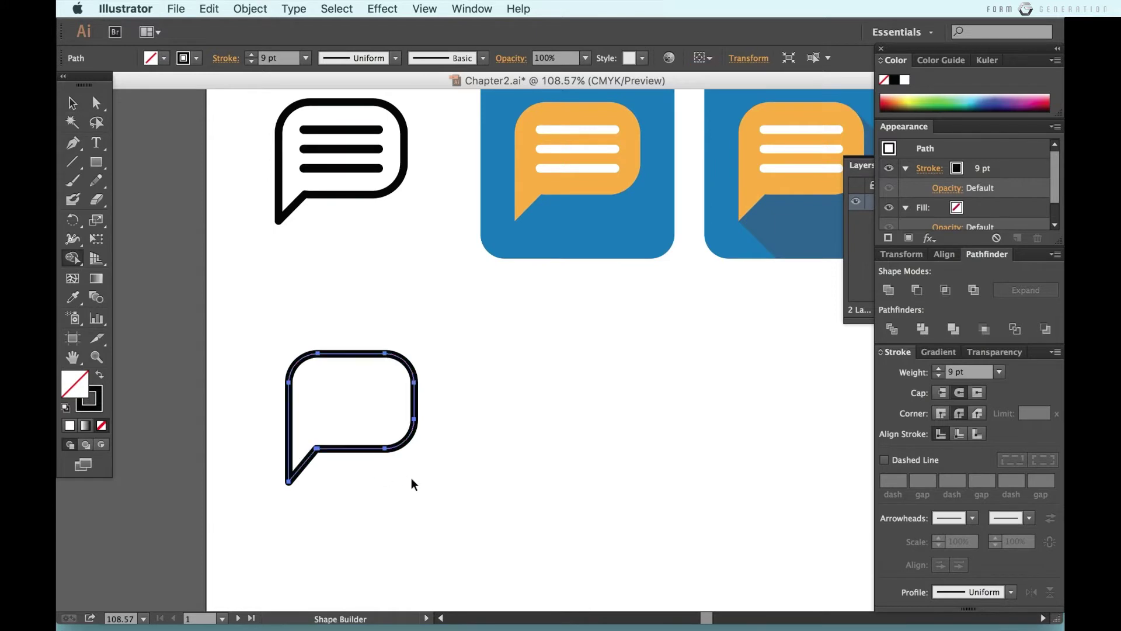
key("v")
left_click(250, 312)
Step: Draw a horizontal line inside the lower bubble
left_click(75, 144)
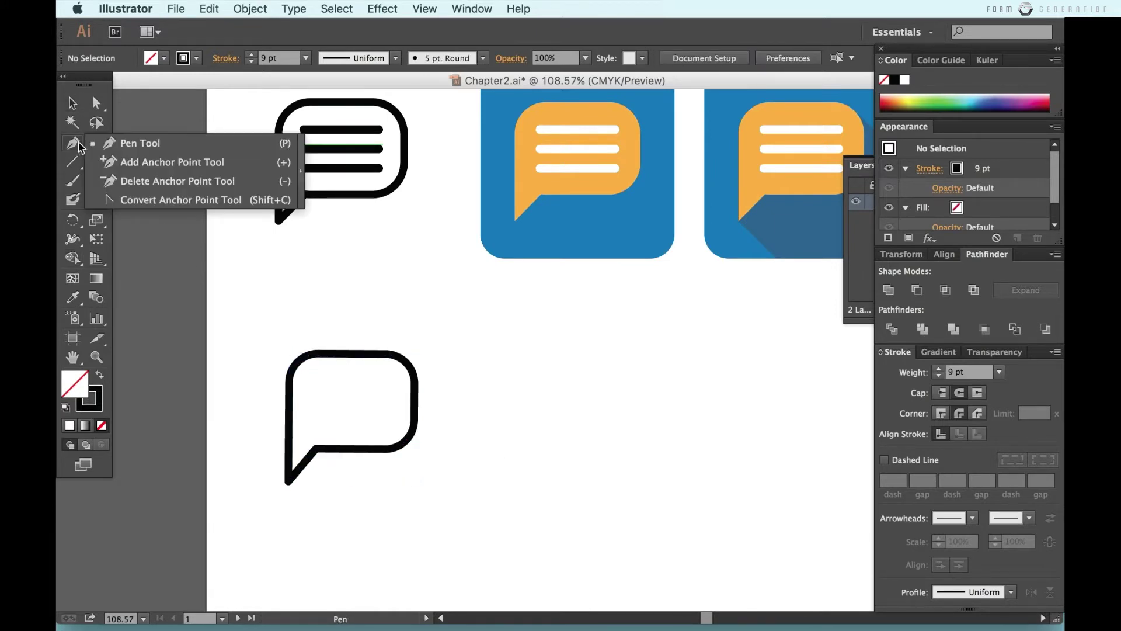
left_click(315, 384)
left_click(396, 384)
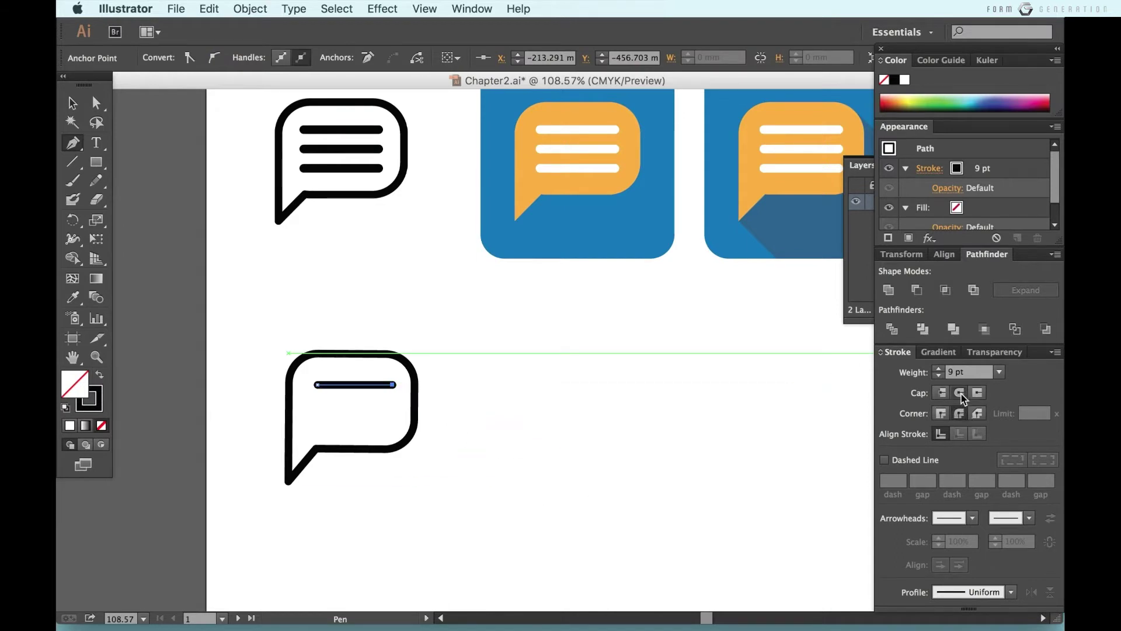
key("v")
left_click(532, 435)
Step: Duplicate the line into three evenly spaced lines and nudge them up slightly
left_click(343, 385)
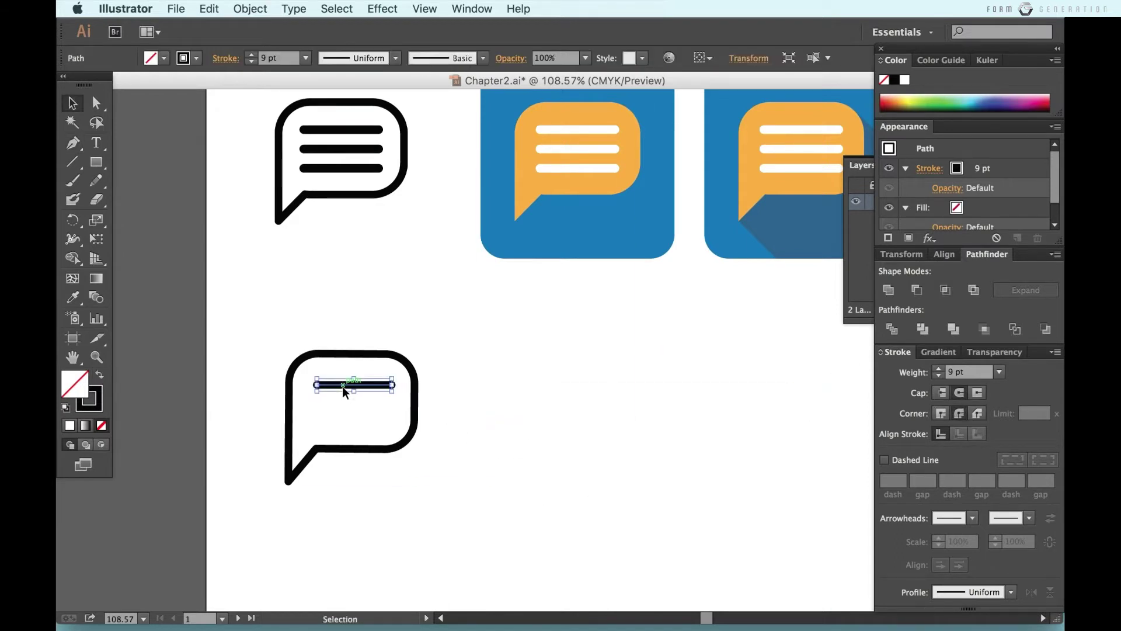
left_click_drag(342, 403, 342, 425)
left_click(486, 438)
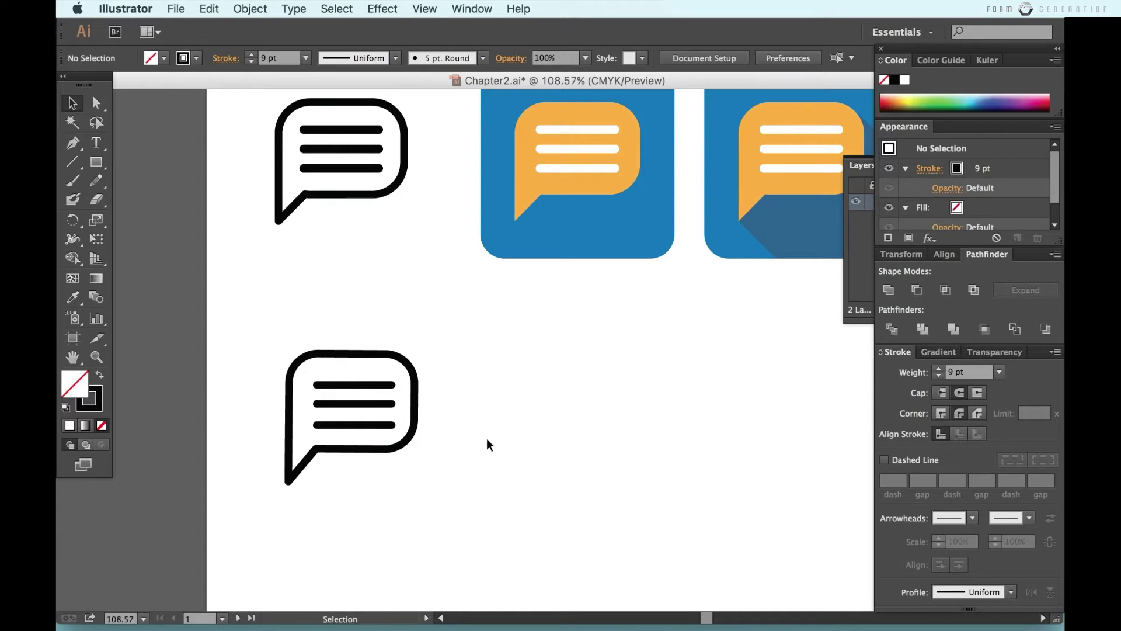
left_click_drag(486, 438, 357, 379)
left_click(407, 371, "shift")
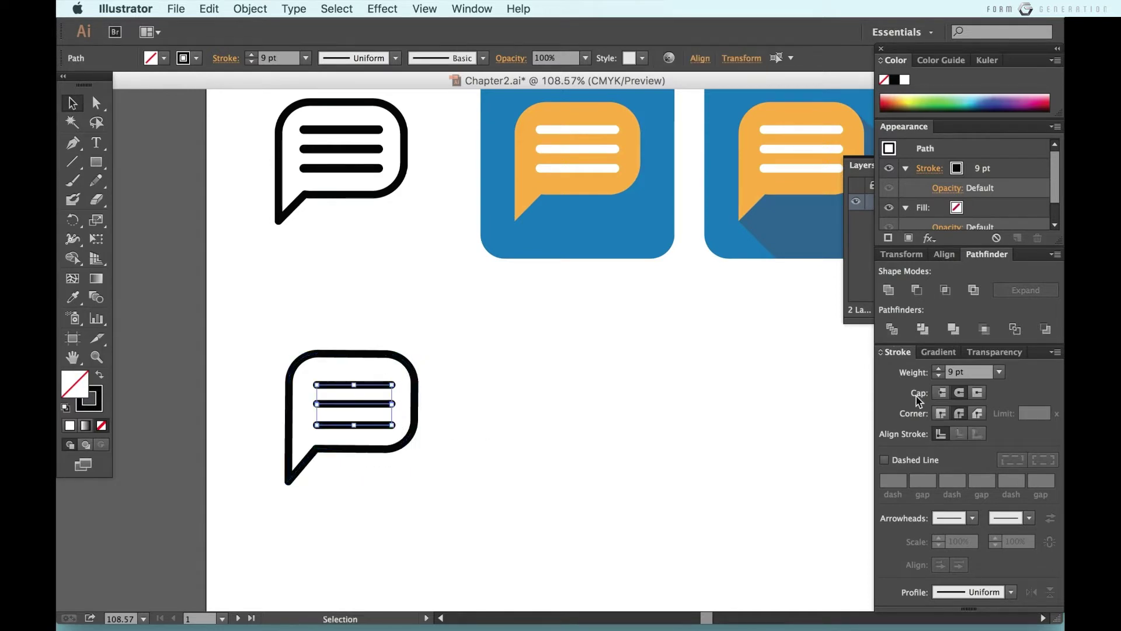
left_click(943, 254)
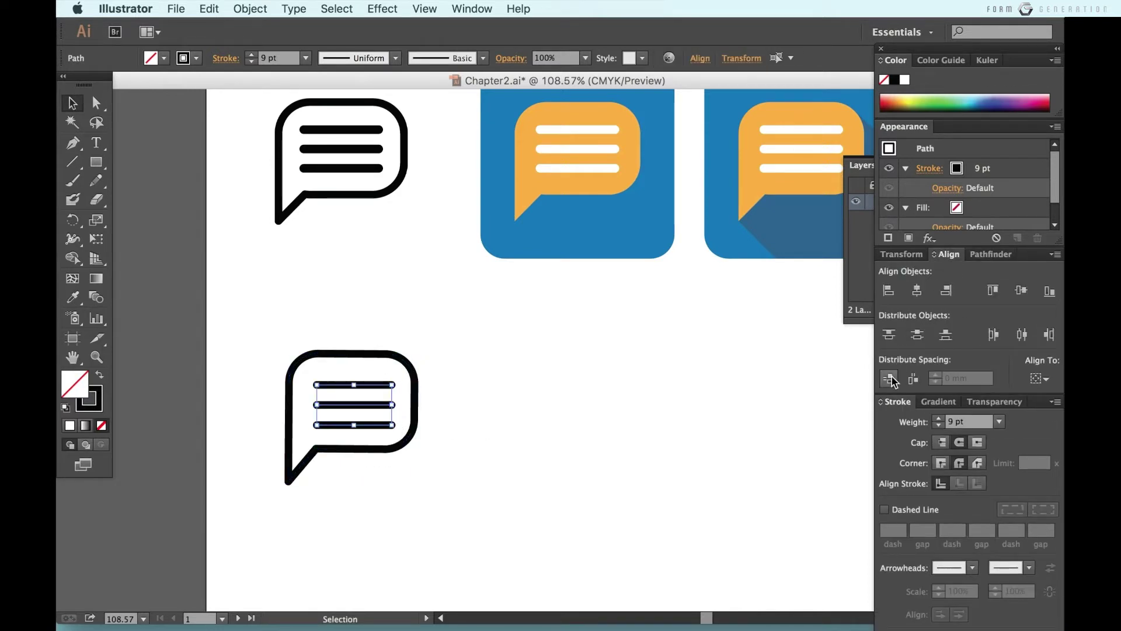
key("Up")
key("Up")
key("Up")
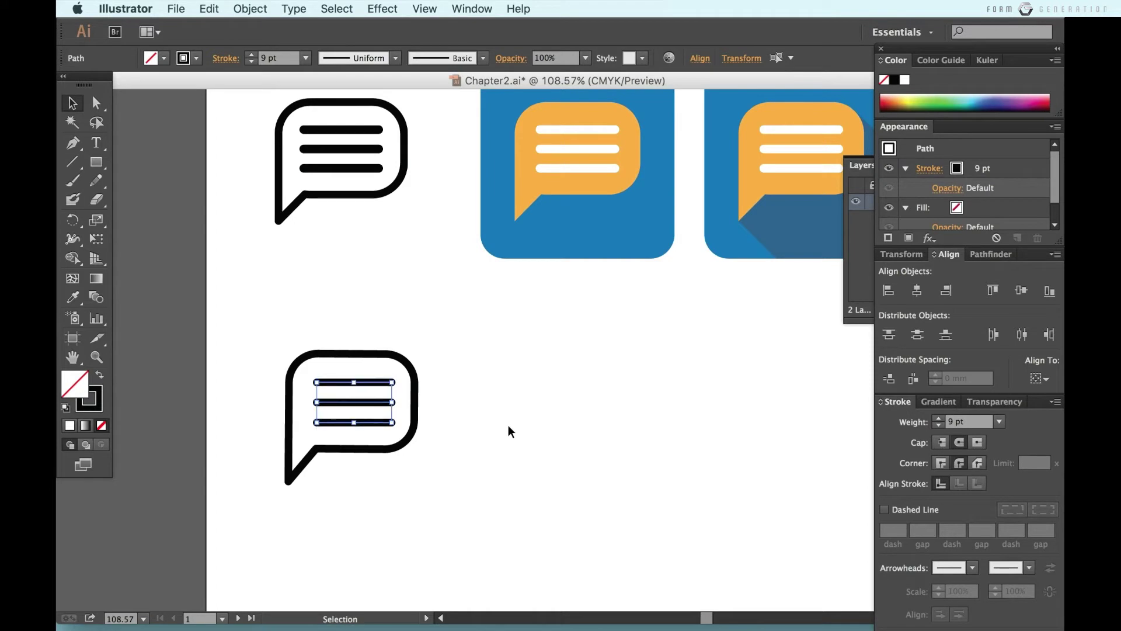
left_click(403, 464)
Step: Outline the three line strokes and group them with the bubble
left_click_drag(335, 363, 376, 428)
left_click(249, 9)
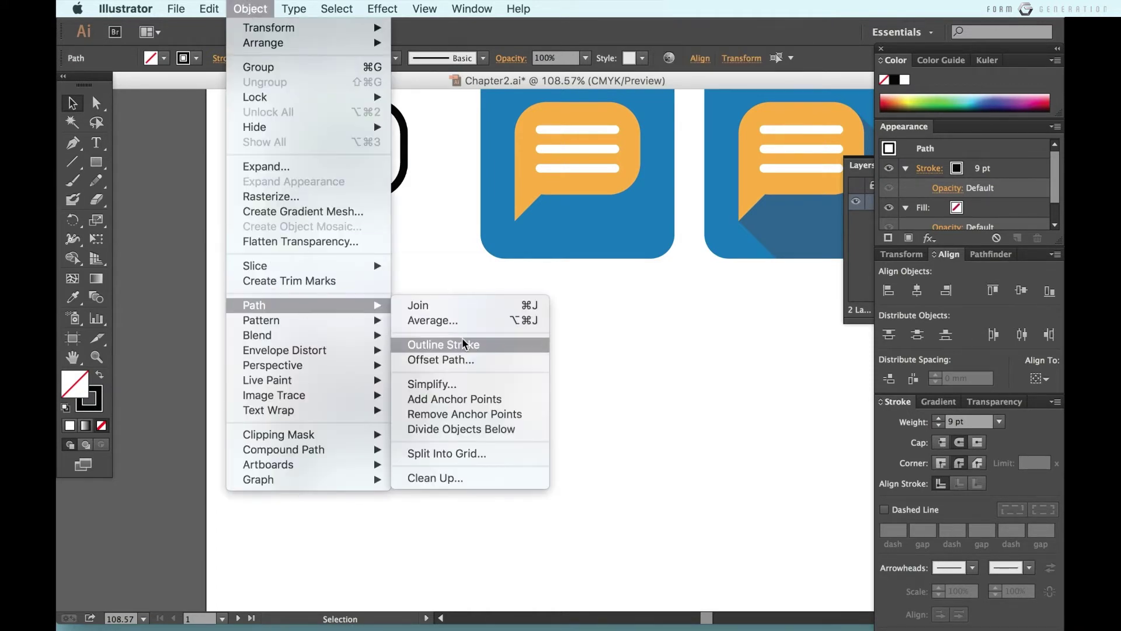
left_click(438, 343)
left_click(463, 469)
left_click_drag(461, 469, 239, 325)
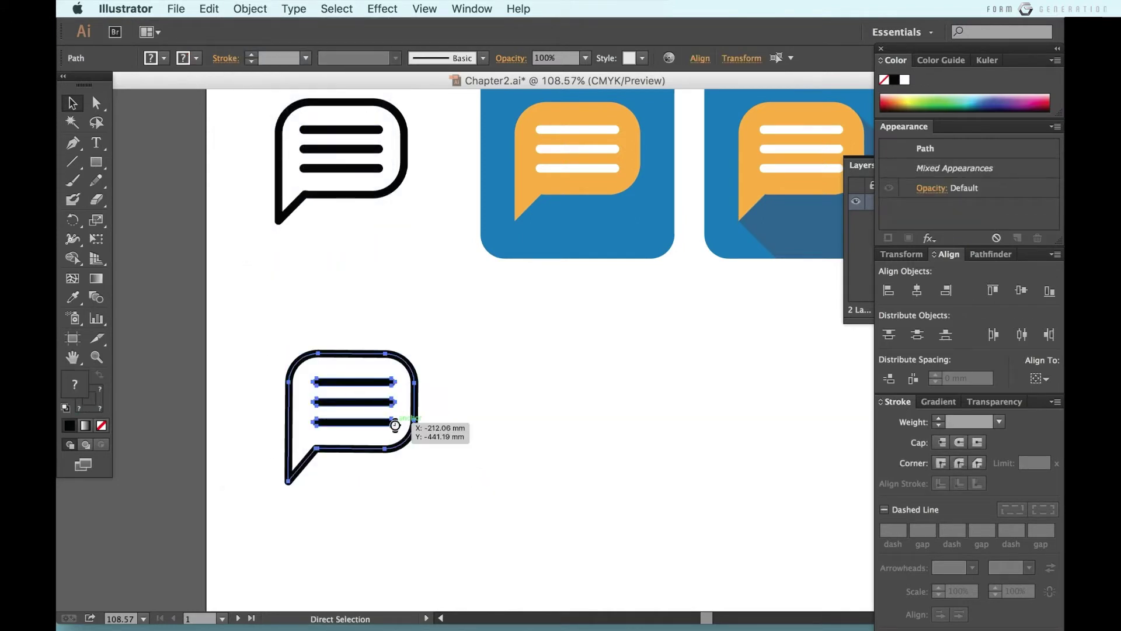
key("ctrl+g")
left_click(518, 440)
scroll(517, 440, "right", 2)
scroll(518, 440, "down", 2)
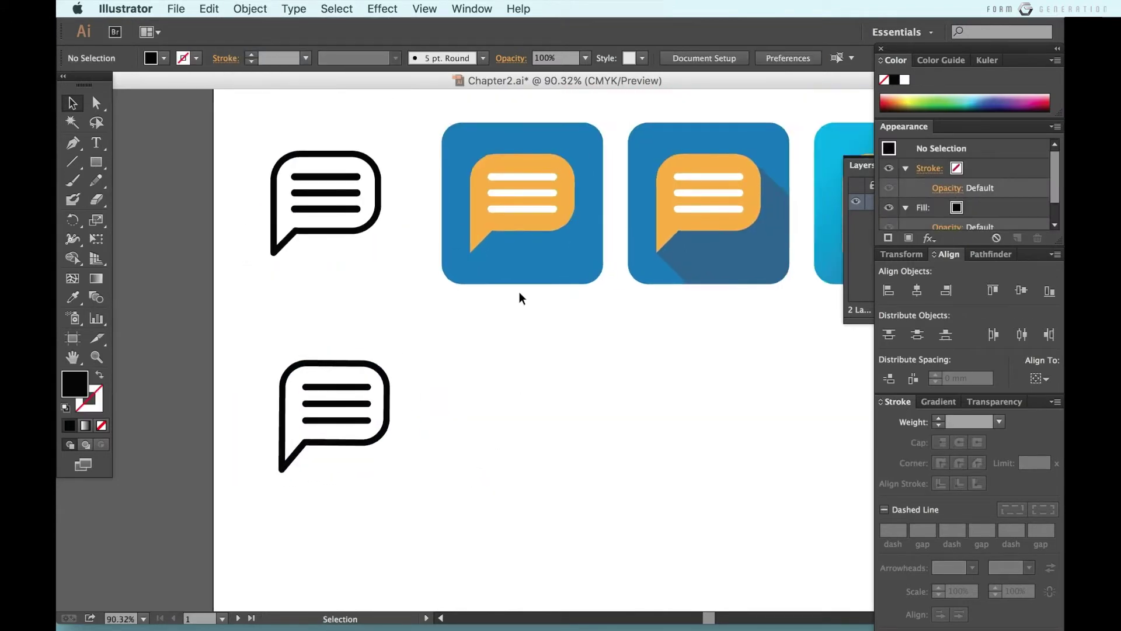
Step: Draw a square below the first blue icon with 15 mm rounded corners
left_click(96, 162)
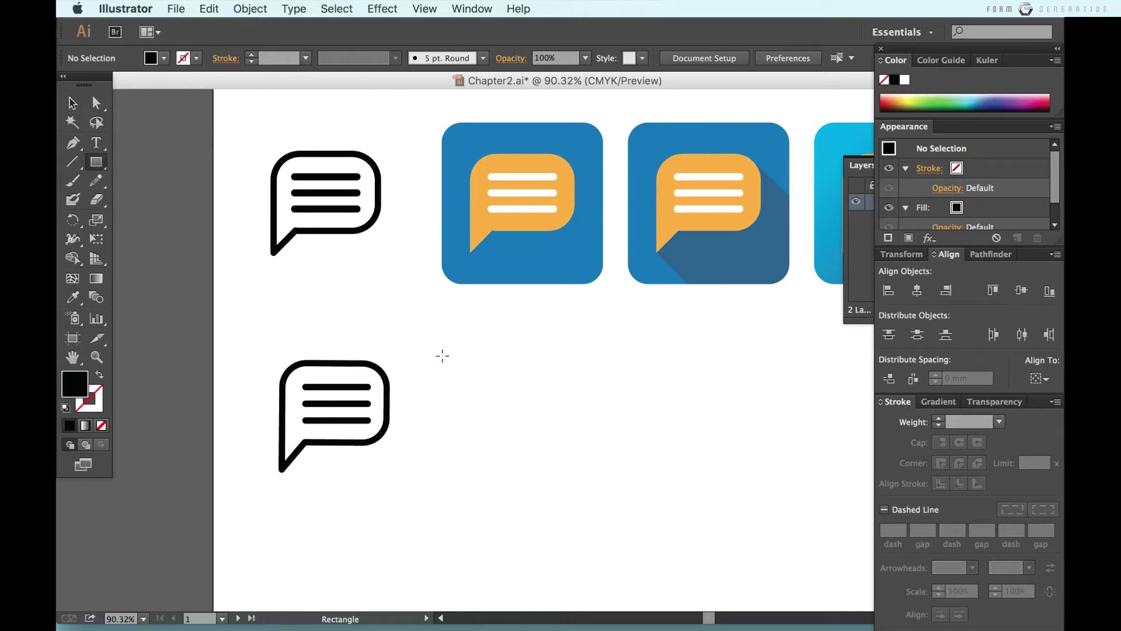
left_click_drag(442, 343, 603, 503)
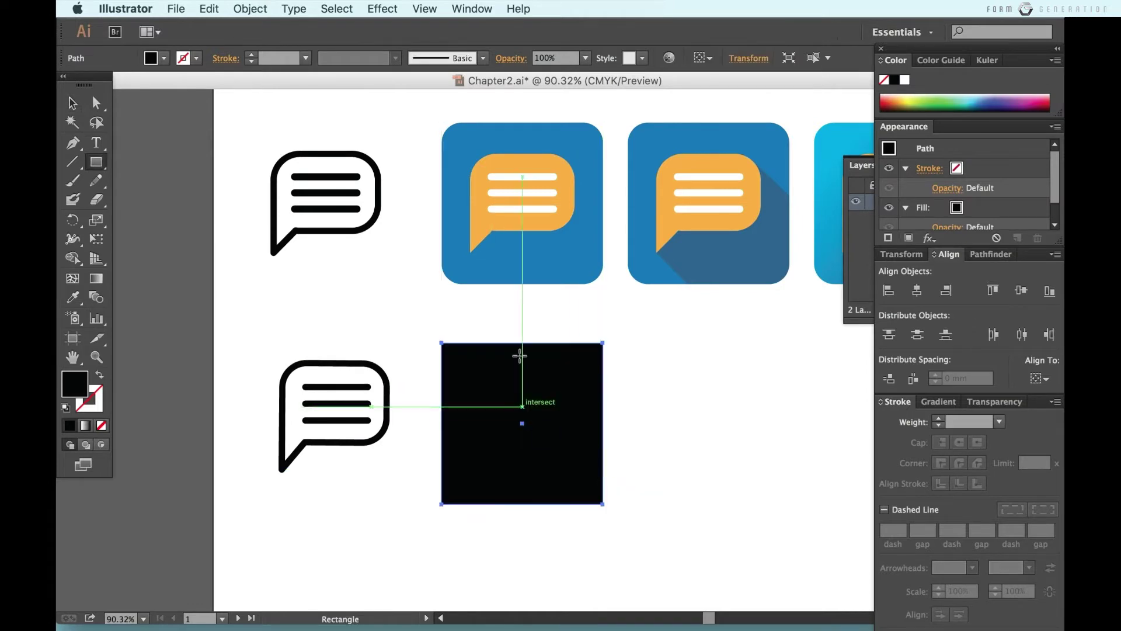
left_click(385, 9)
mouse_move(403, 211)
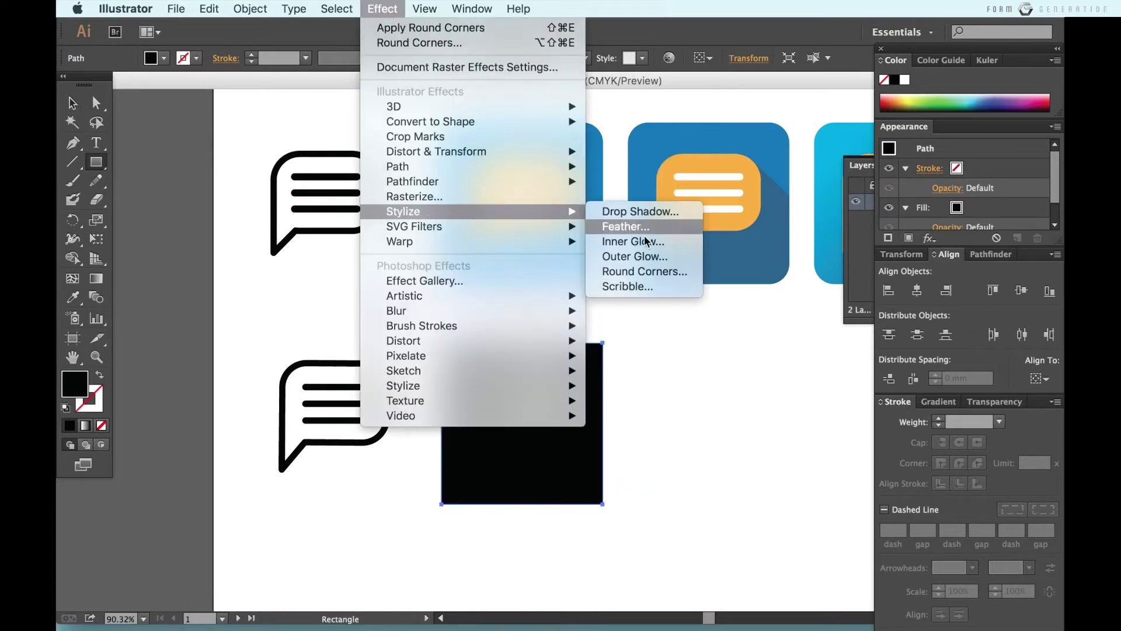
left_click(652, 272)
type("15")
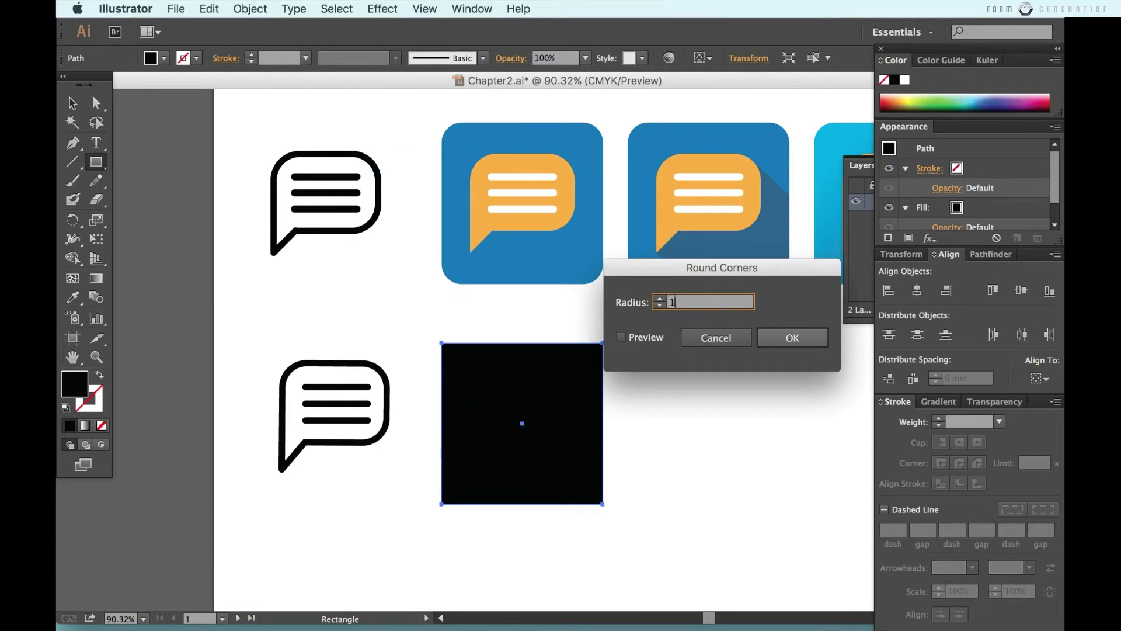
left_click(621, 336)
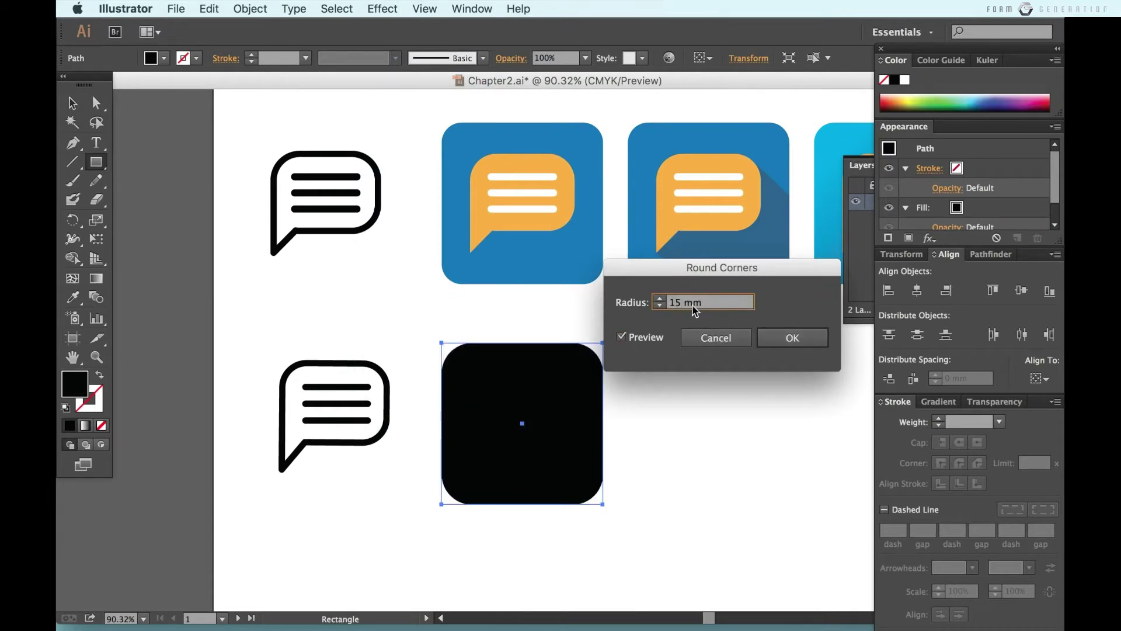
left_click(641, 339)
left_click(782, 337)
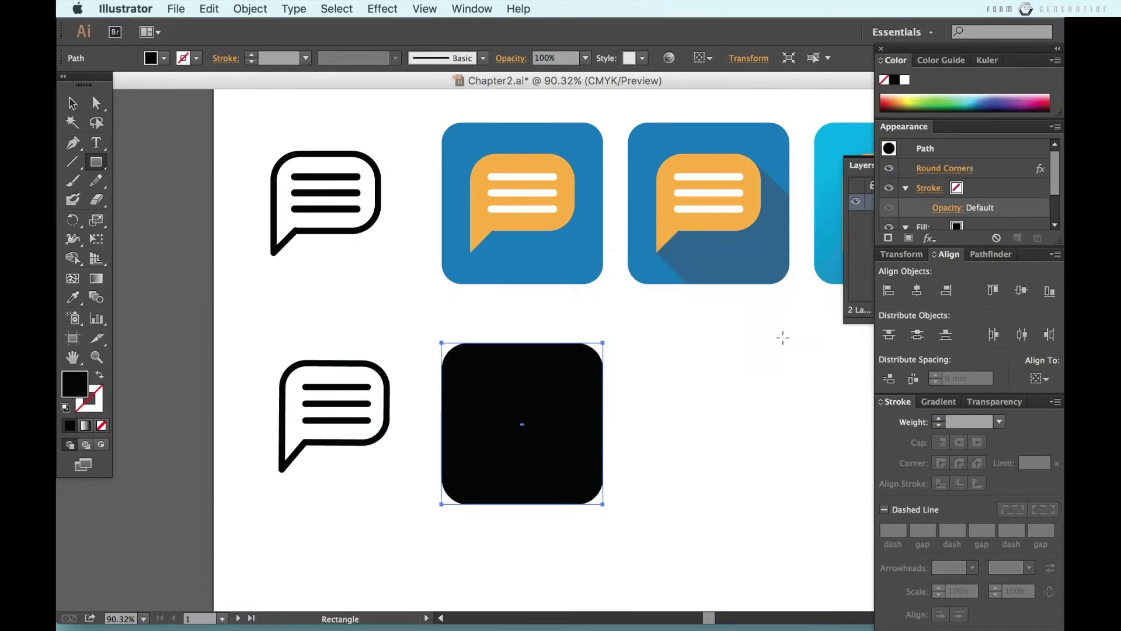
Step: Expand the rounded corners and fill the square with the icon's blue
left_click(250, 8)
left_click(275, 181)
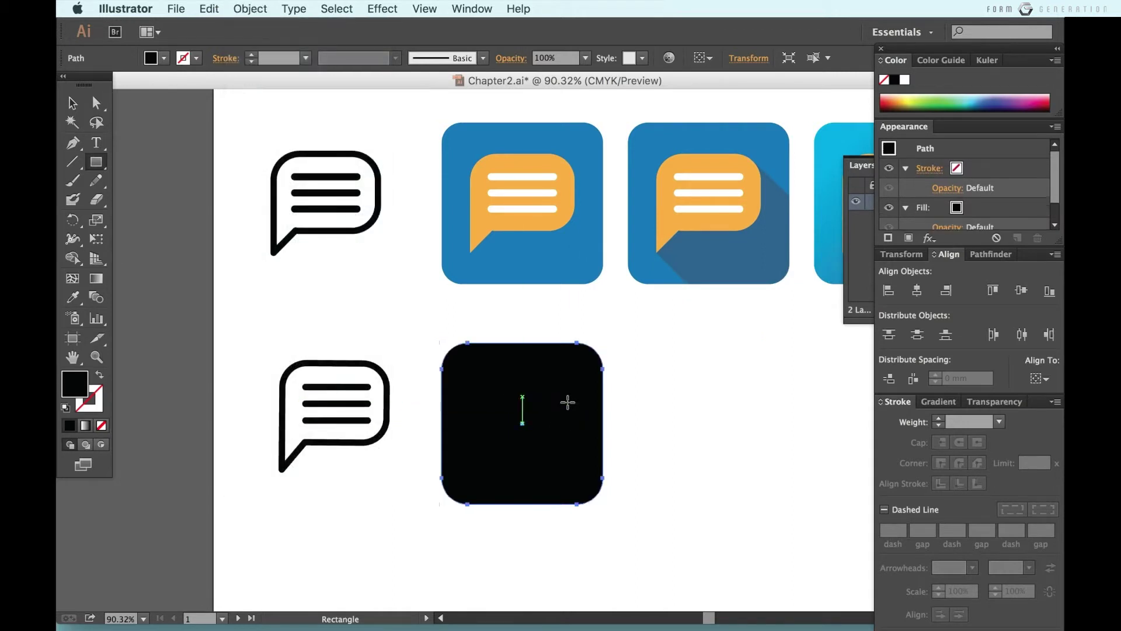
key("i")
left_click(514, 275)
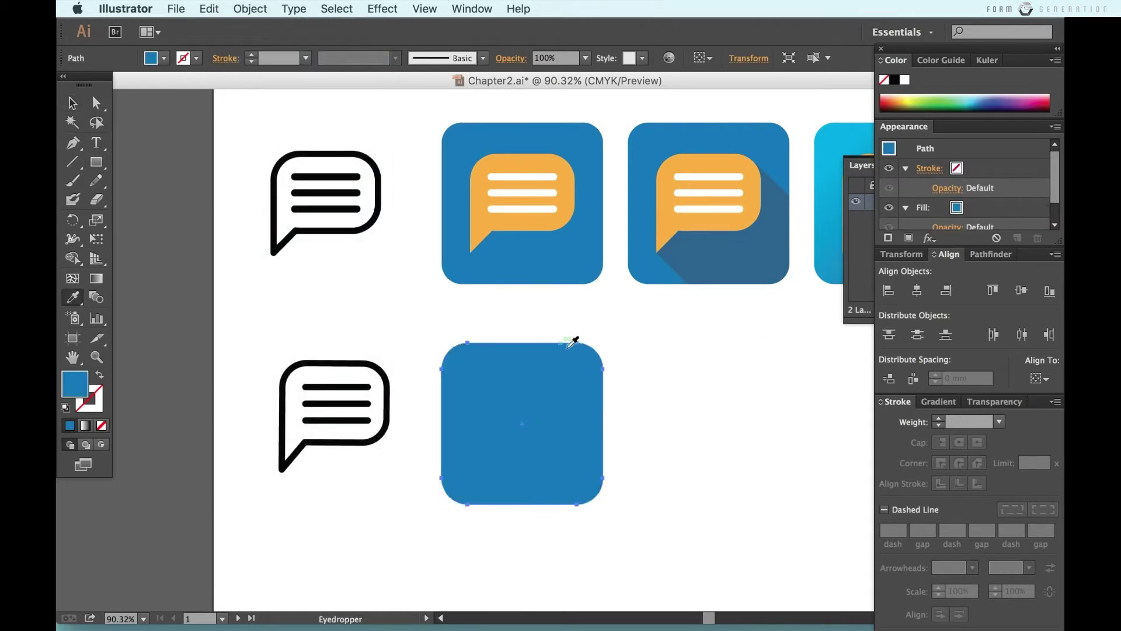
key("v")
left_click(637, 414)
scroll(498, 366, "down", 2)
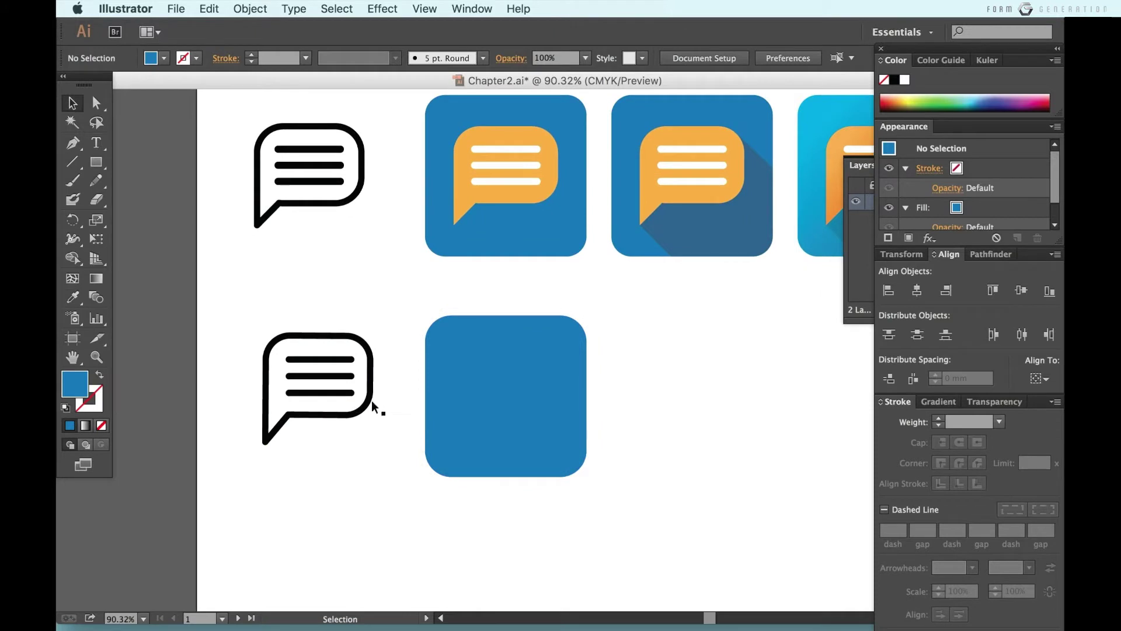
Step: Place a copy of the bubble group on the blue tile and make it orange
left_click_drag(503, 412, 503, 405)
left_click(372, 416)
left_click_drag(365, 415, 549, 419)
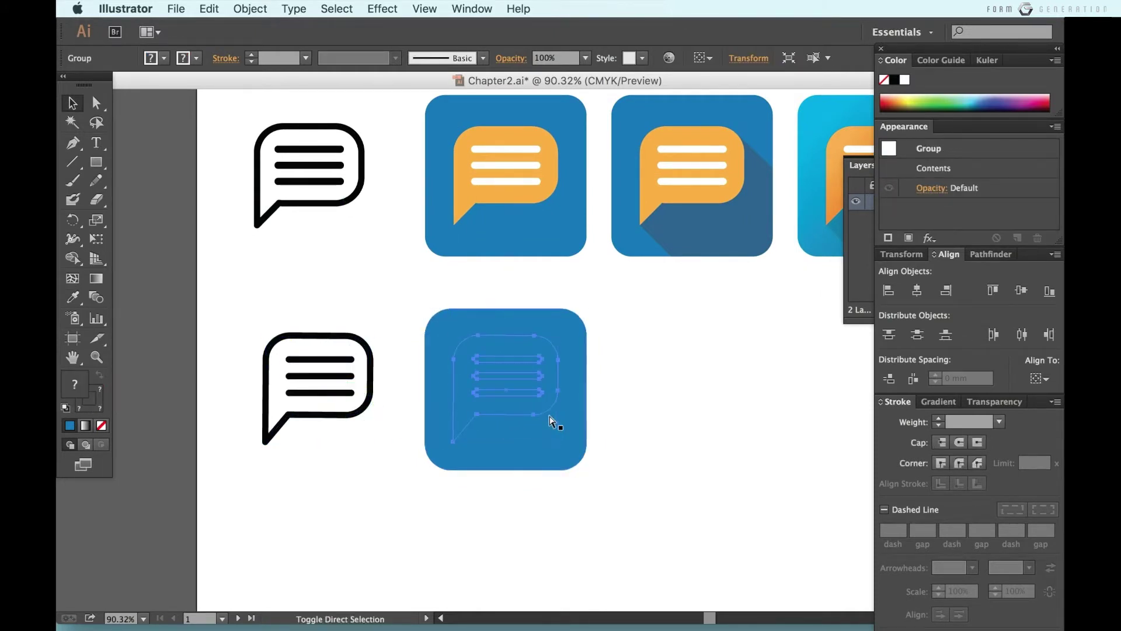
scroll(559, 352, "right", 1)
key("i")
left_click(452, 191)
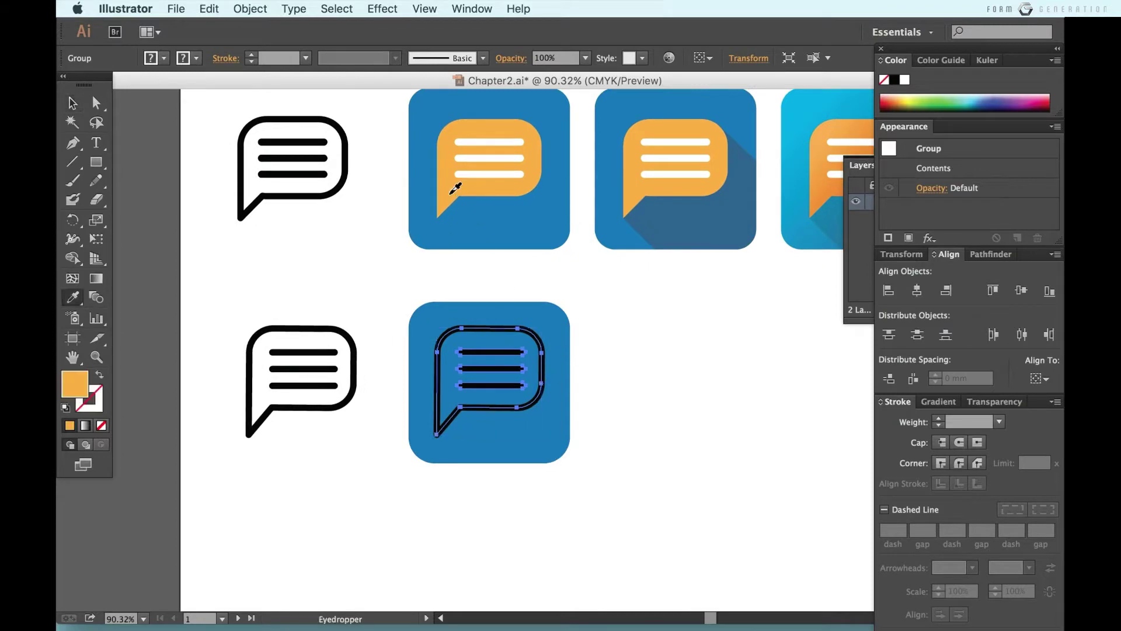
Step: Fill the copied bubble's three lines white
key("a")
key("ctrl+shift+a")
left_click(494, 390)
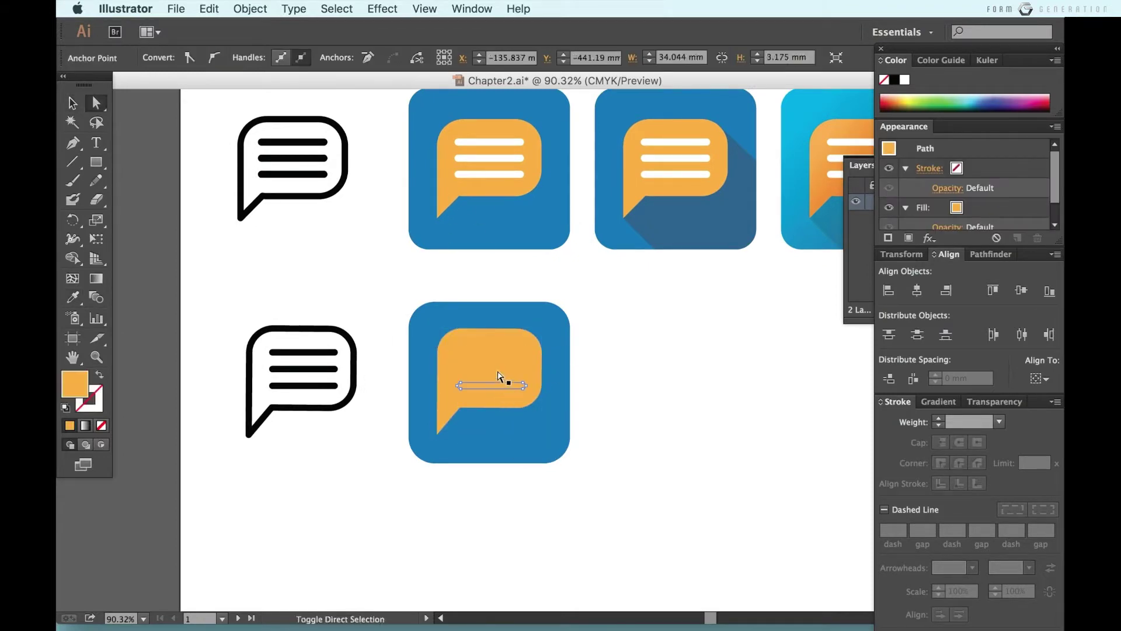
left_click(491, 352, "shift")
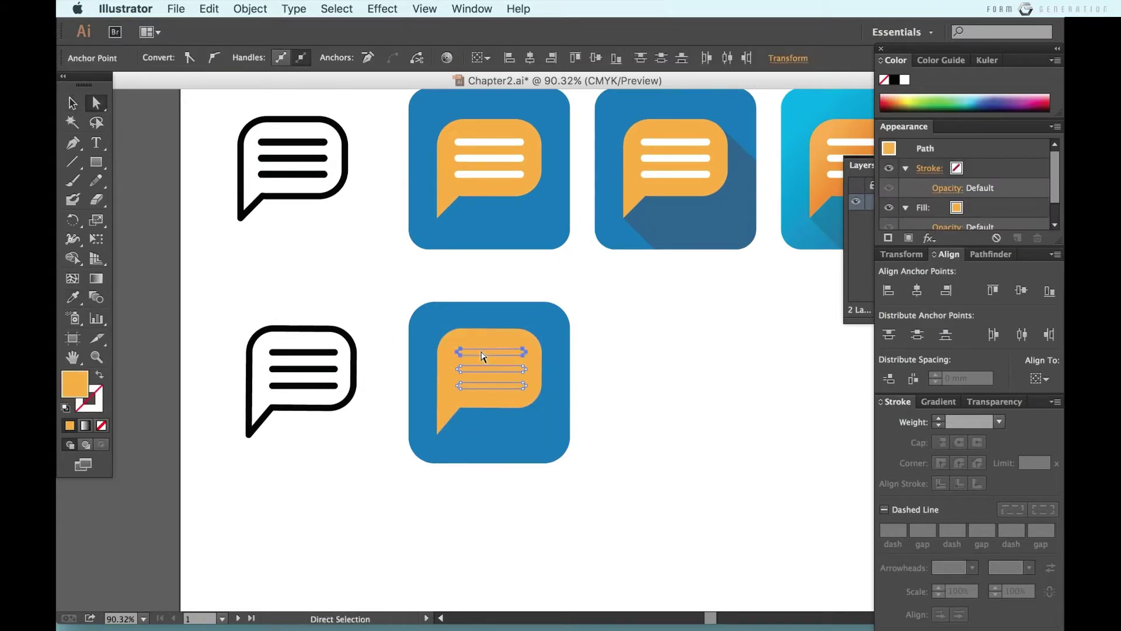
key("i")
left_click(716, 445)
key("v")
key("ctrl+shift+a")
Step: Select the whole finished blue tile icon with its orange bubble
scroll(629, 467, "right", 2)
scroll(629, 467, "up", 2)
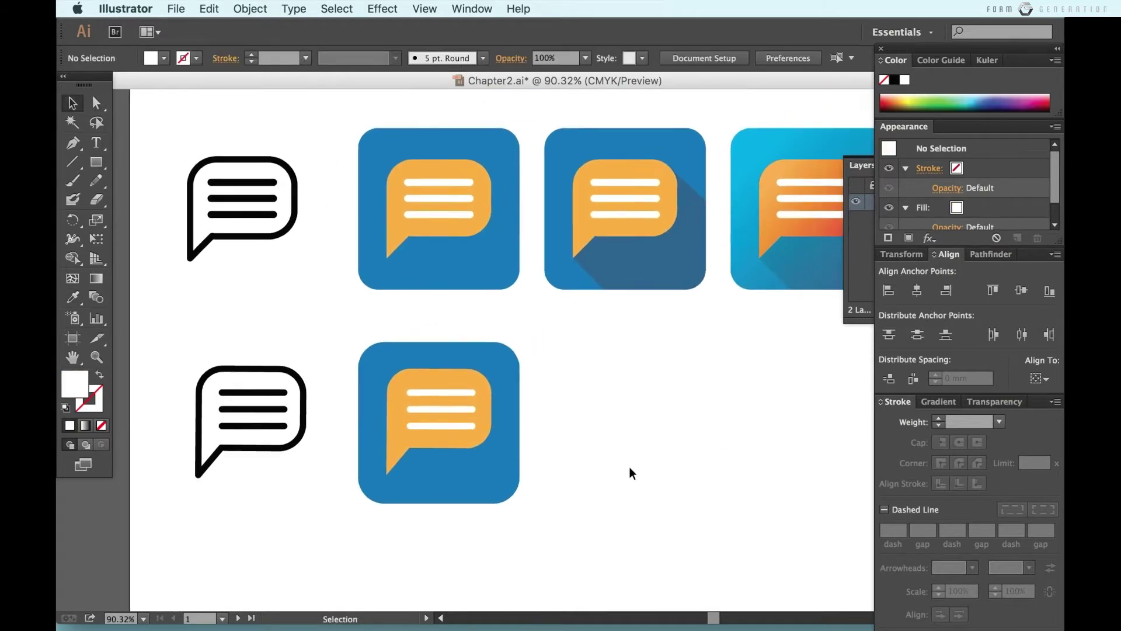
scroll(468, 495, "right", 2)
scroll(467, 495, "down", 1)
left_click(362, 416)
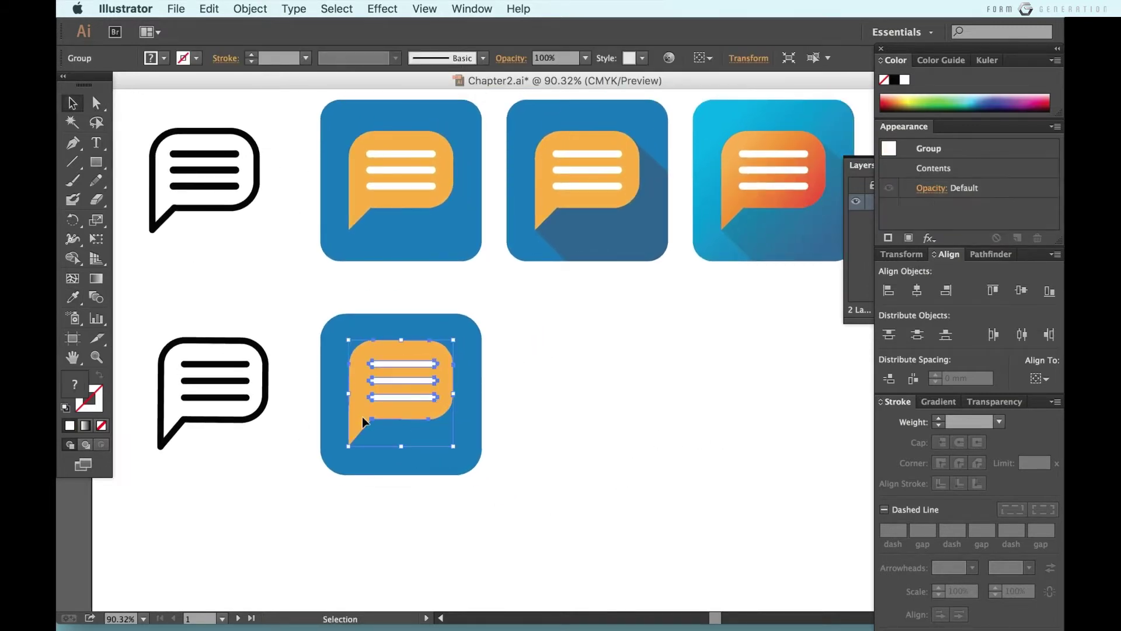
key("ctrl+shift+a")
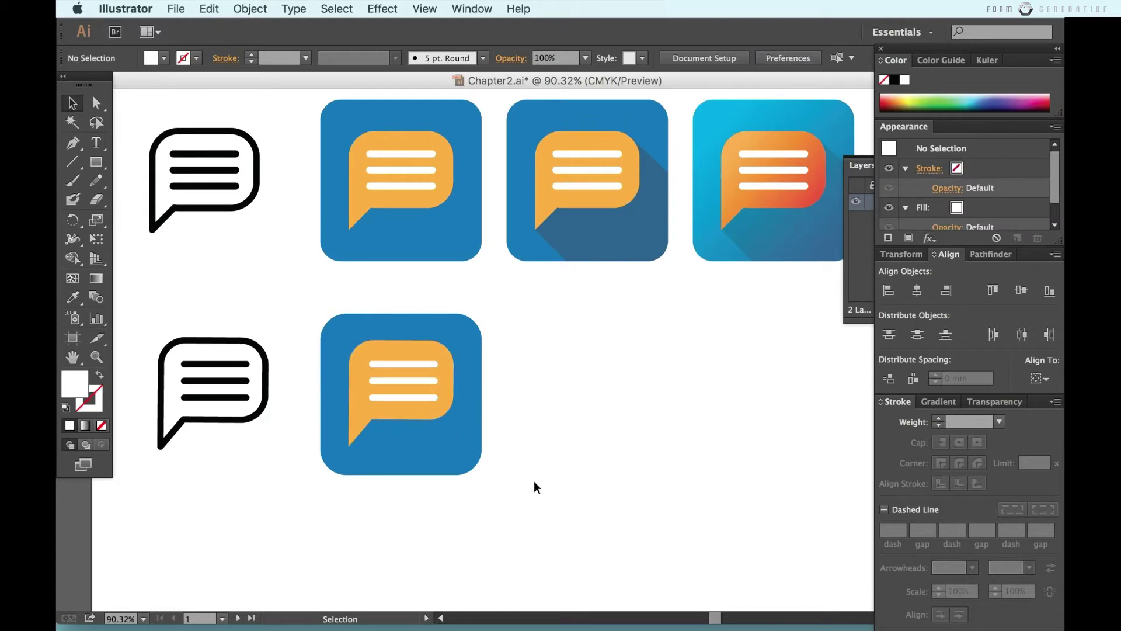
left_click_drag(533, 481, 332, 344)
scroll(351, 350, "right", 2)
scroll(350, 350, "down", 1)
Step: Copy the blue icon to the right for the next variant and turn on Smart Guides
mouse_move(413, 325)
left_mouse_down()
mouse_move(584, 326)
mouse_move(628, 338)
left_mouse_up()
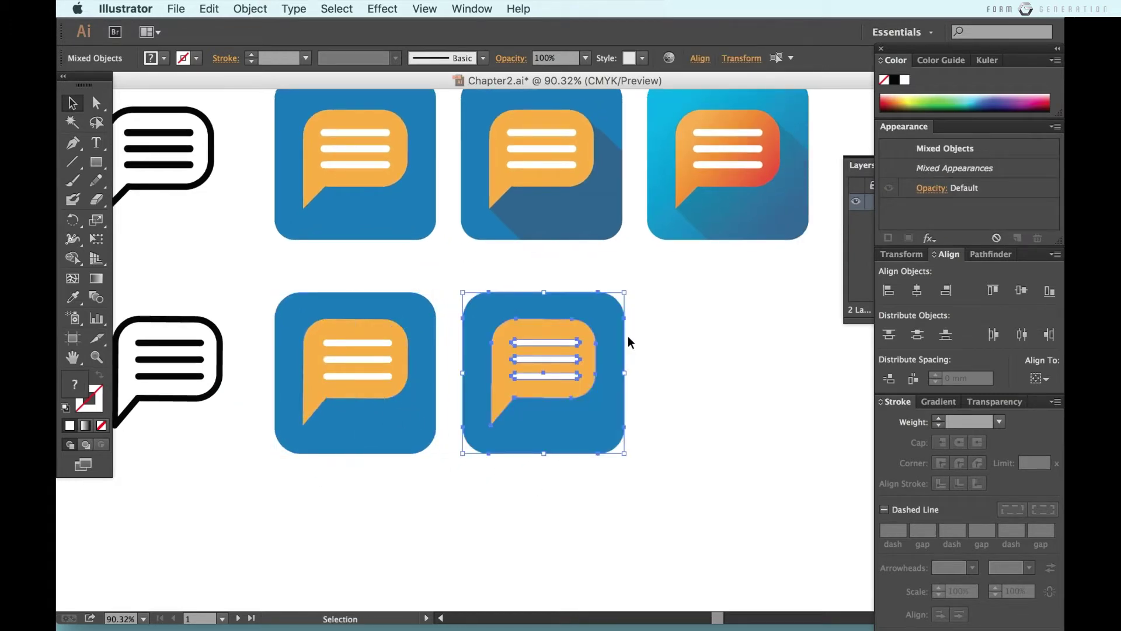
left_click(611, 342)
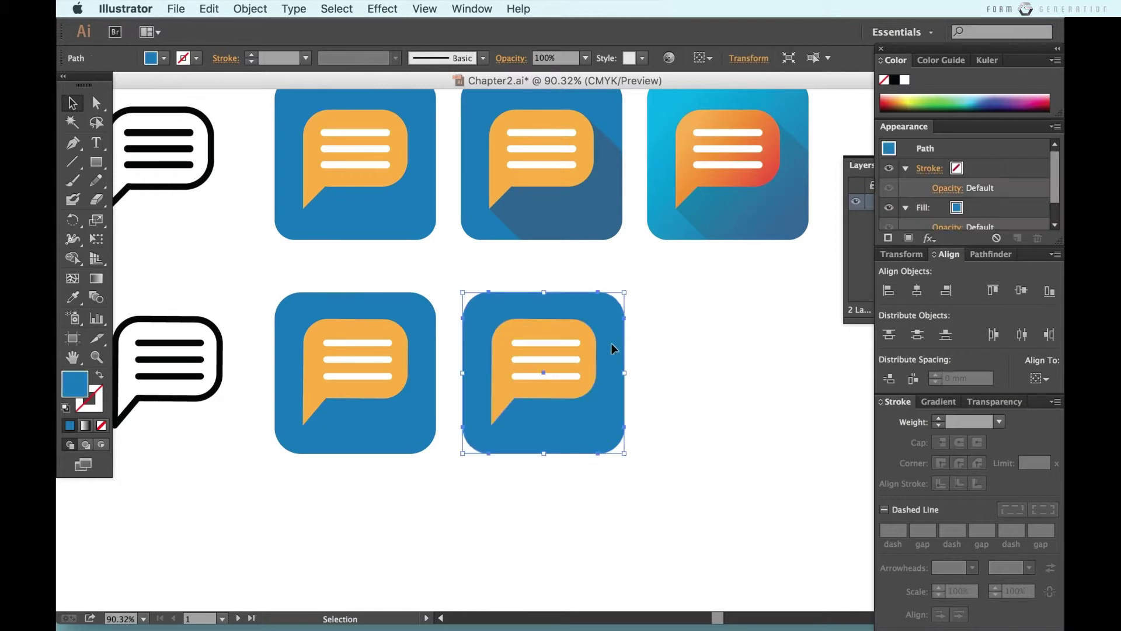
left_click(558, 374)
left_click(629, 500)
scroll(629, 500, "up", 2)
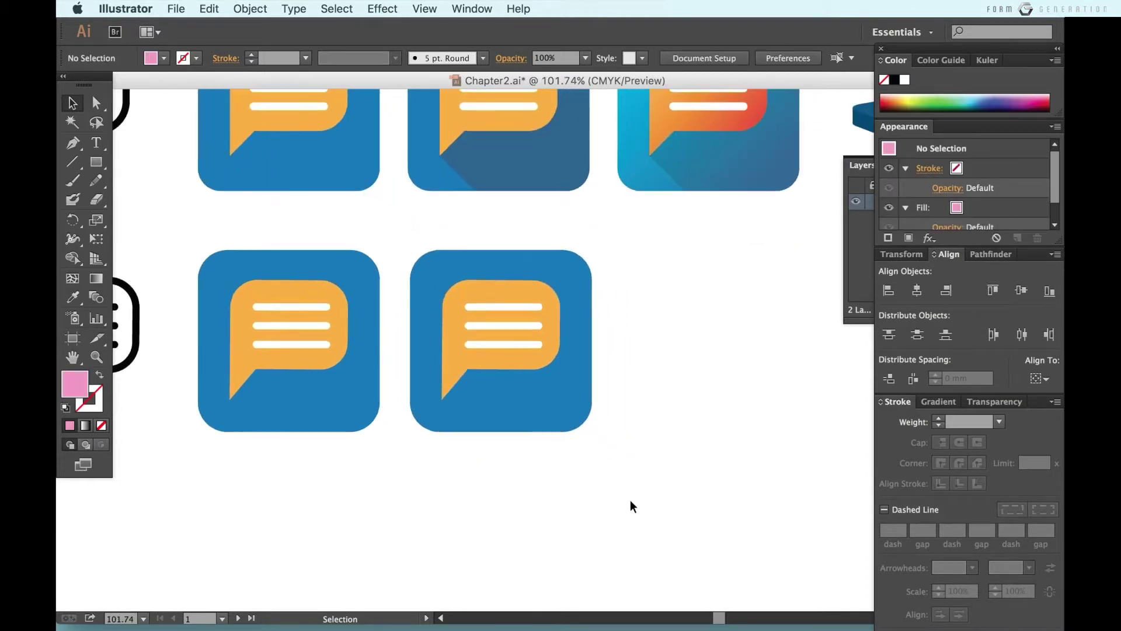
key("p")
scroll(467, 422, "up", 1)
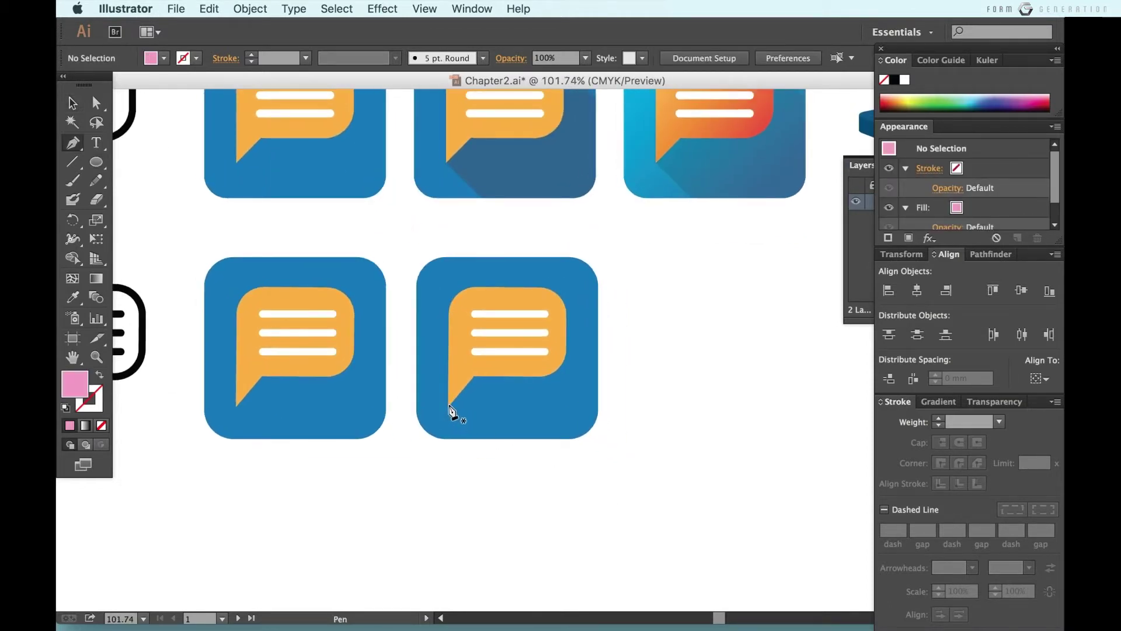
key("v")
left_click(452, 391)
left_click(425, 8)
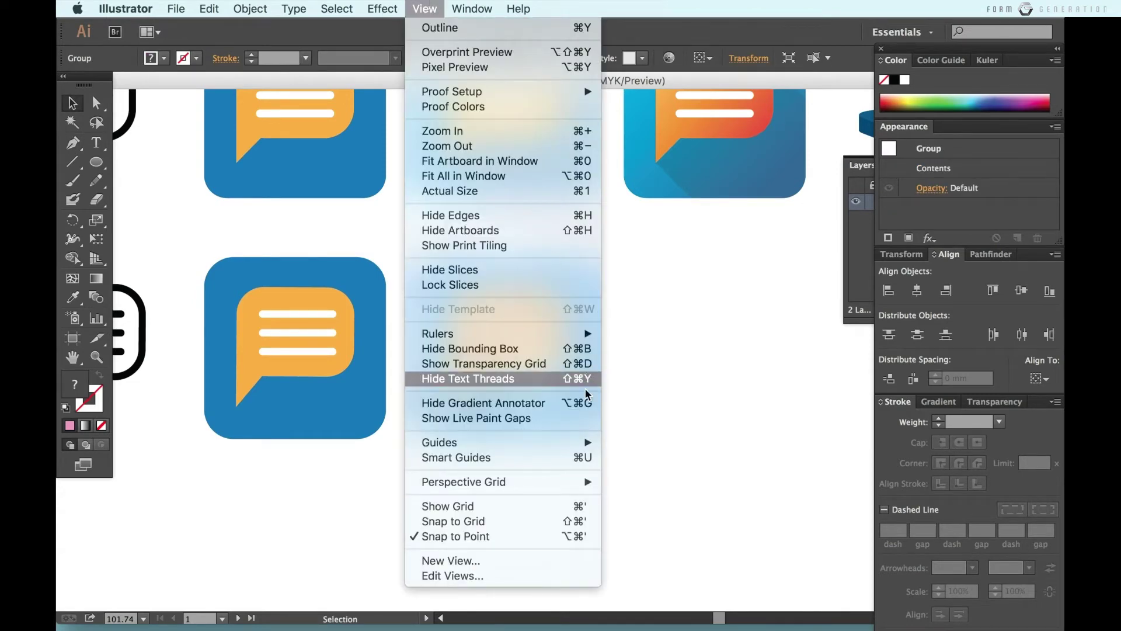
left_click(569, 456)
Step: Pen-draw a closed pentagon shadow from the bubble's tail down-right across the tile
key("p")
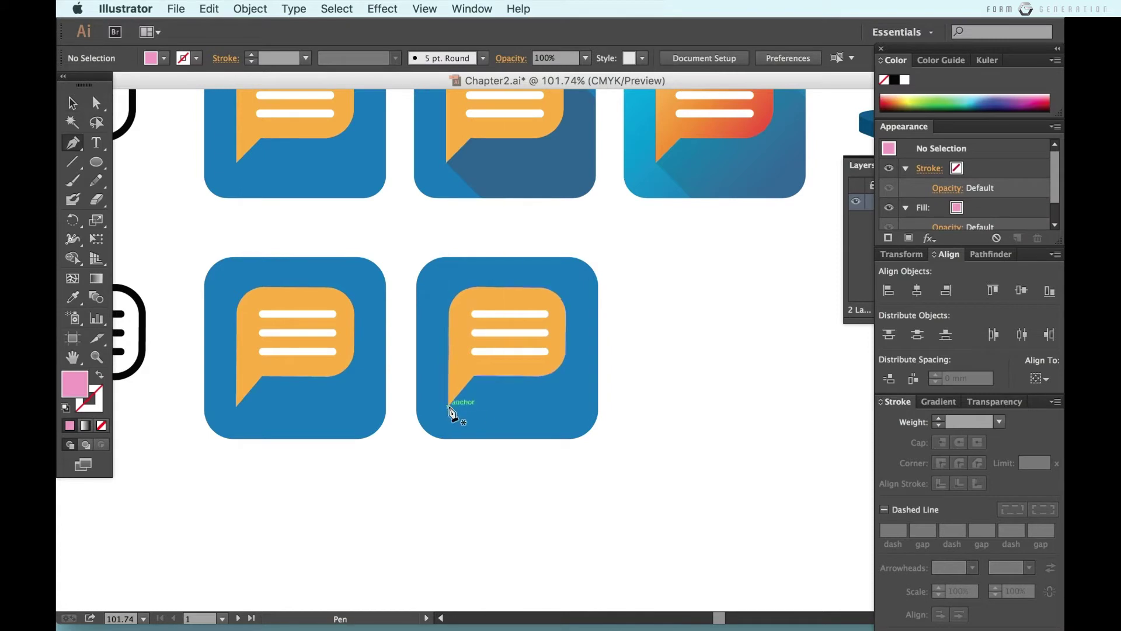
left_click(448, 406)
left_click(515, 473)
left_click(617, 473)
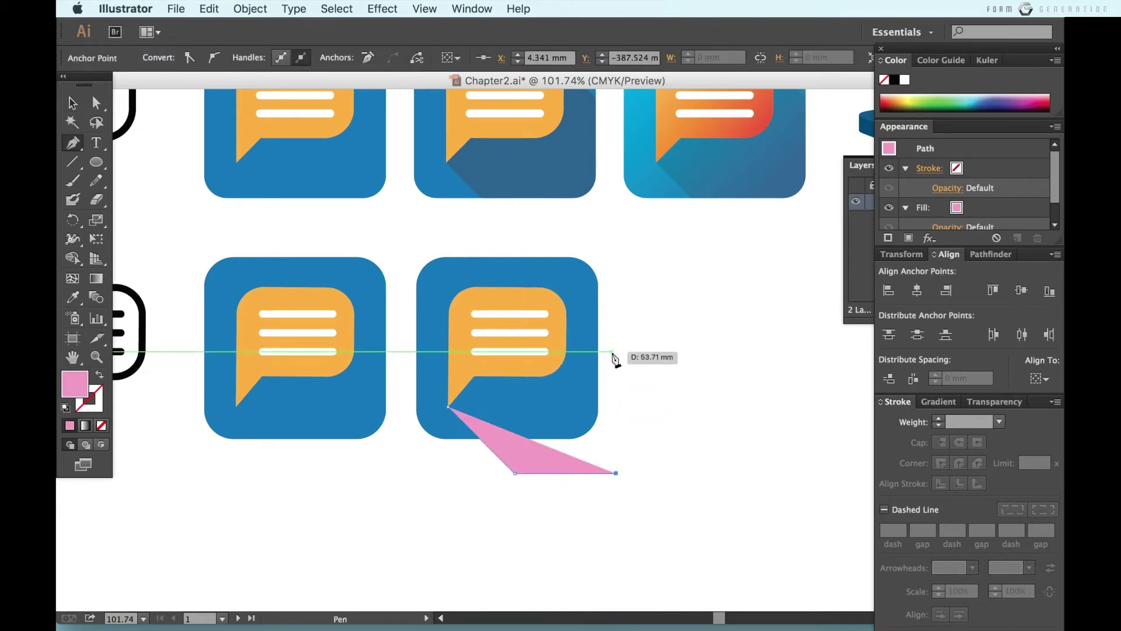
left_click(616, 351)
left_click(549, 285)
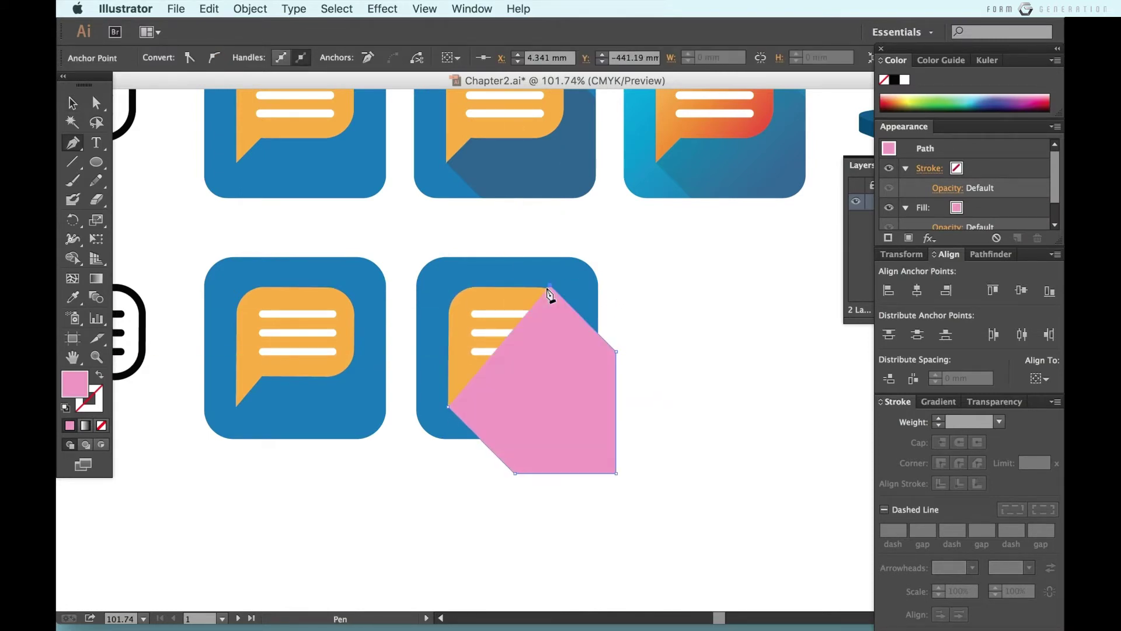
left_click(449, 406)
key("v")
key("ctrl+plus")
key("ctrl+plus")
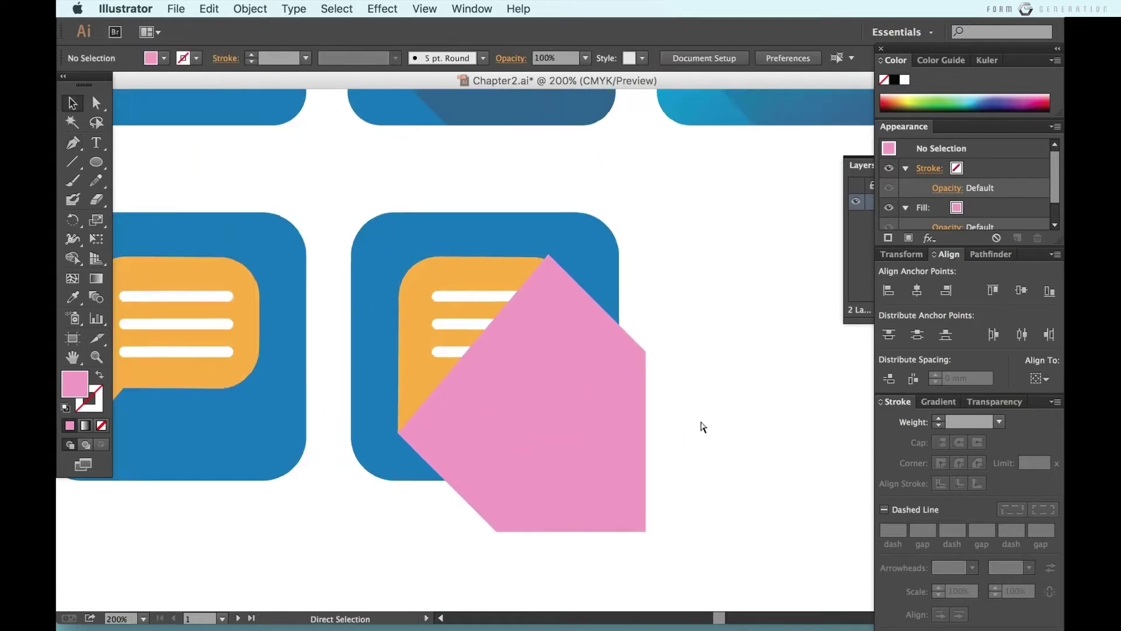
Step: Show the pentagon as an outline and move its corners to align with the bubble's right edge
left_click(99, 378)
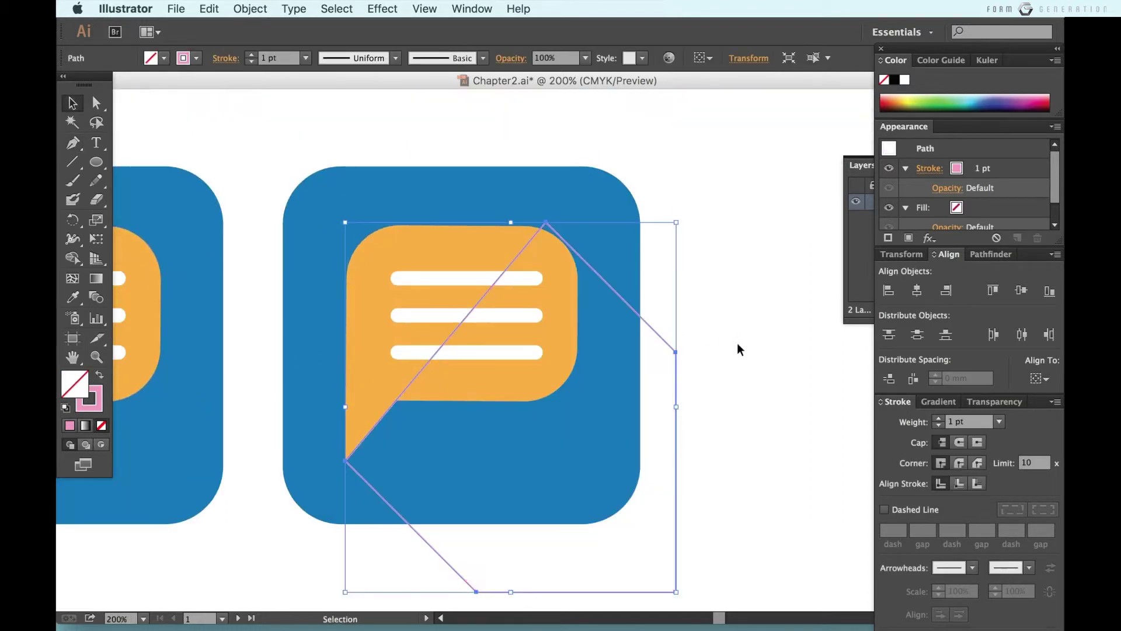
left_click(737, 342)
key("a")
left_click(674, 353)
left_click_drag(673, 356, 671, 359)
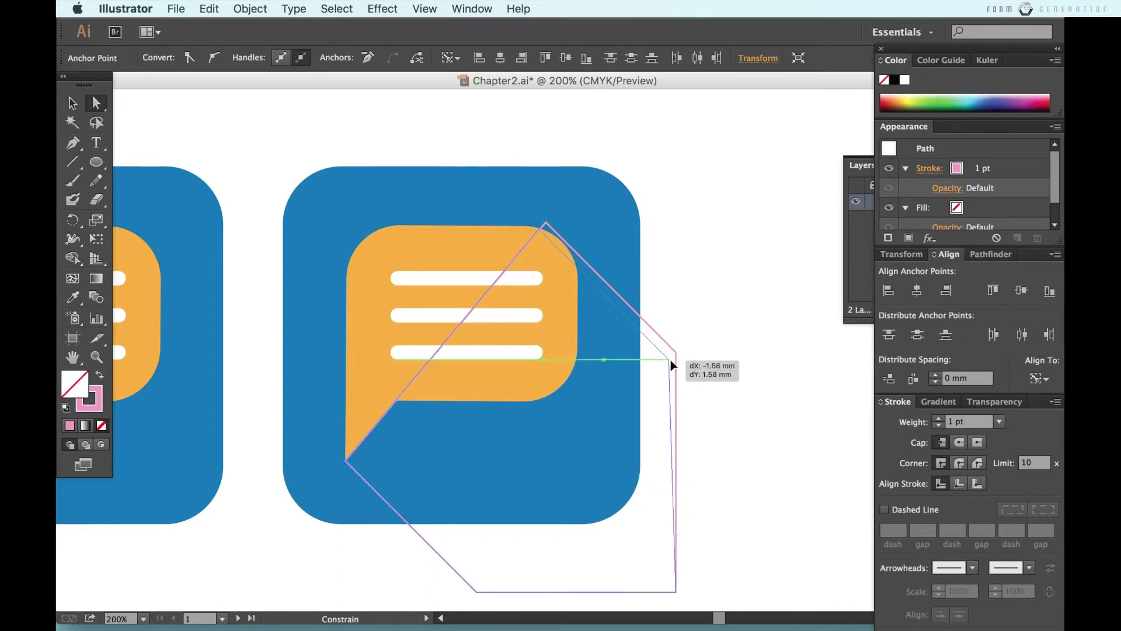
left_click_drag(670, 358, 669, 358)
scroll(539, 231, "up", 2)
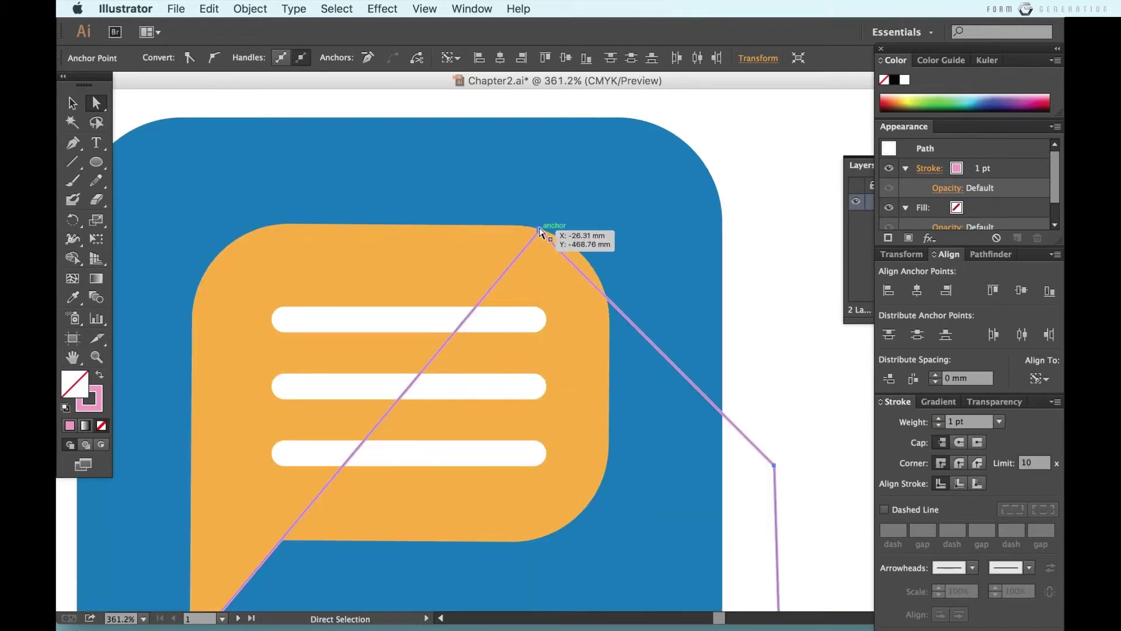
left_click_drag(540, 233, 586, 255)
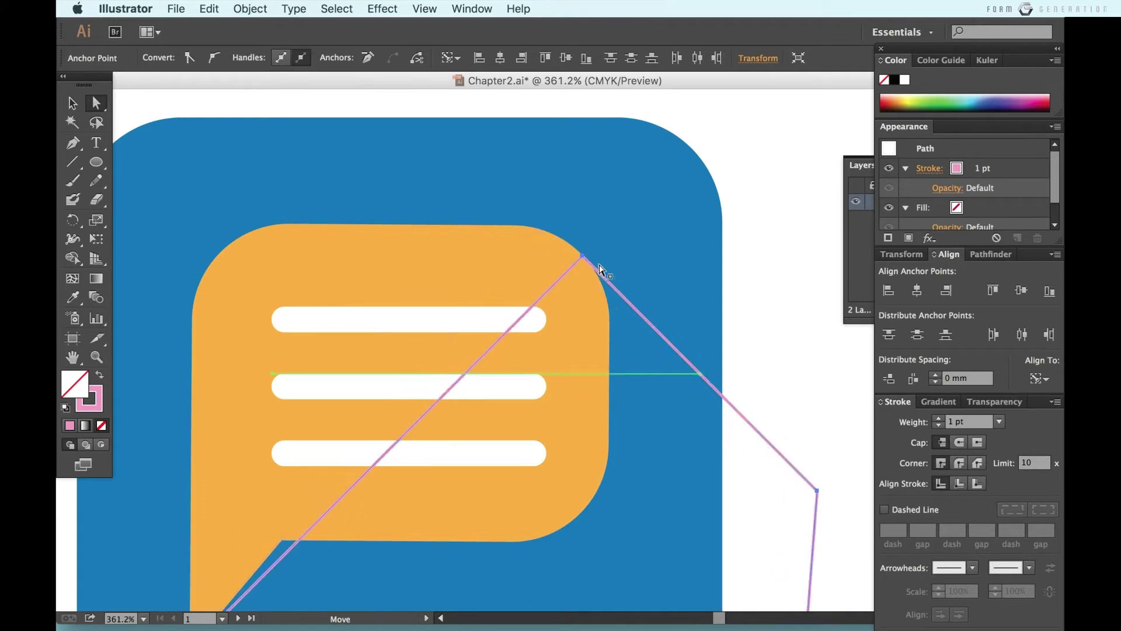
left_click(734, 358)
scroll(734, 359, "down", 3)
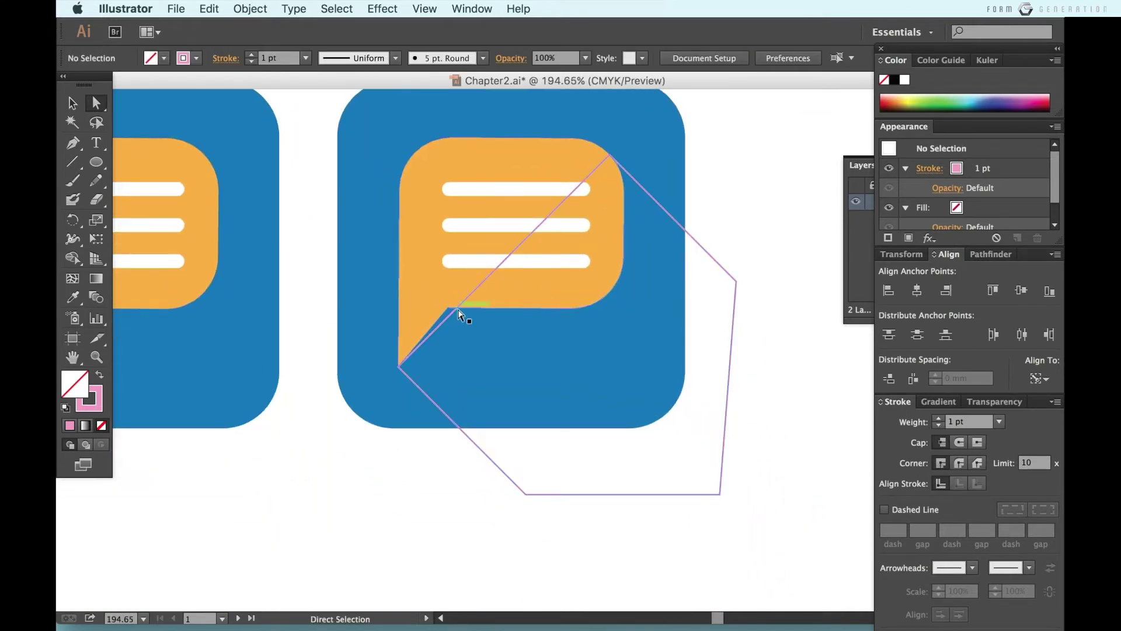
Step: Add an anchor on the shadow outline's diagonal edge and move it onto the bubble's left side
left_click(459, 309)
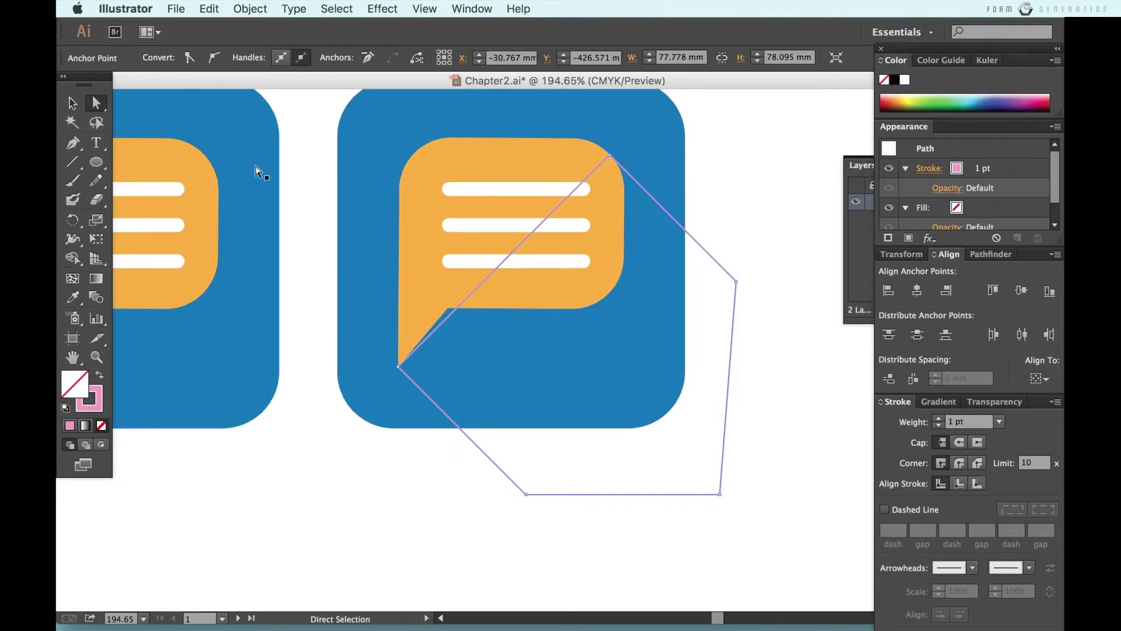
key("plus")
left_click(496, 272)
key("a")
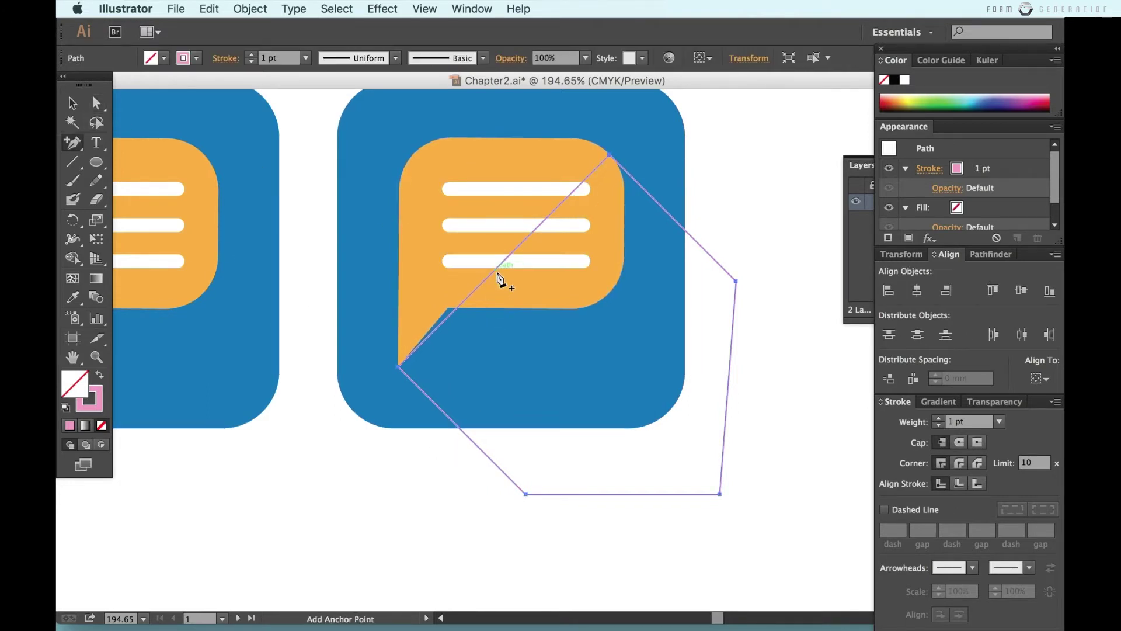
left_click_drag(496, 272, 425, 243)
key("v")
left_click(475, 545)
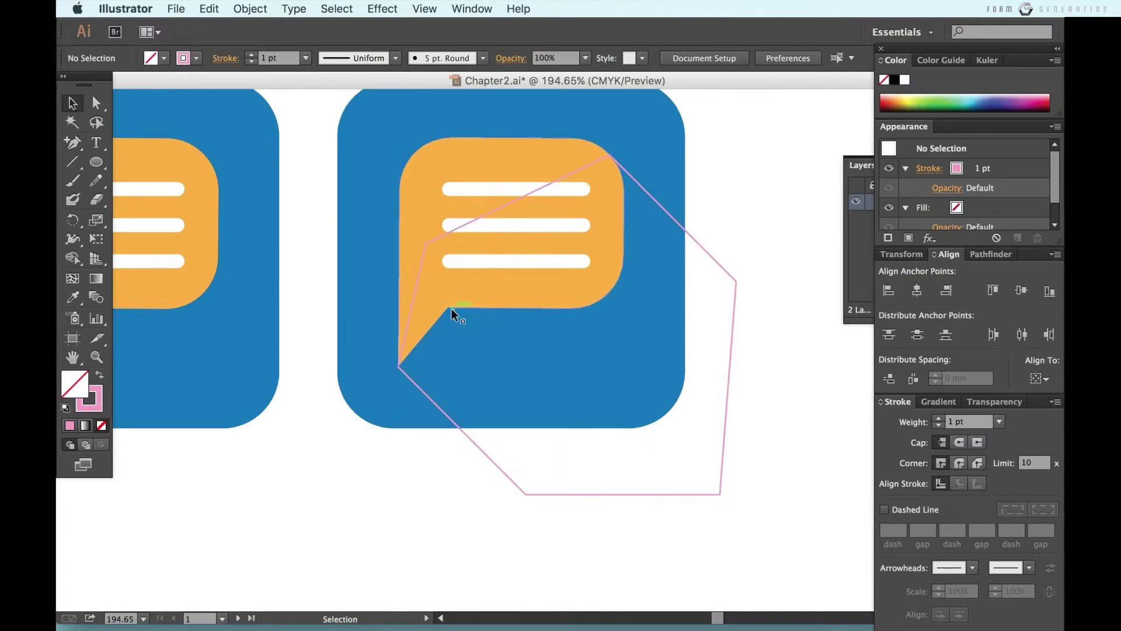
Step: Trim the shadow outline to the blue tile with Shape Builder
left_click(420, 268)
left_click(502, 300, "shift")
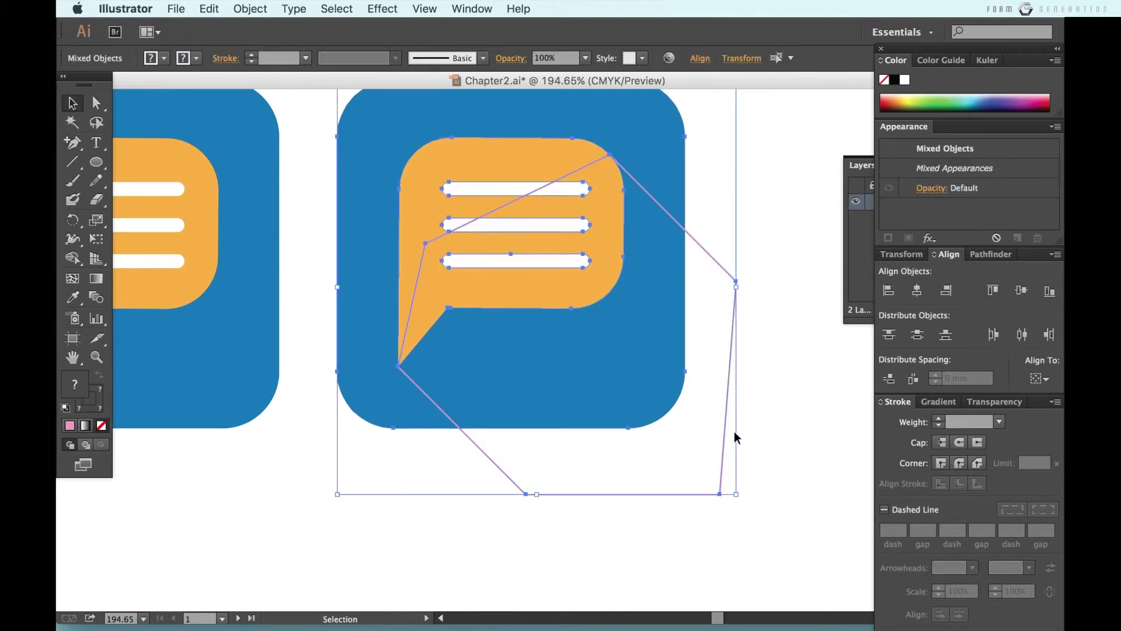
key("shift+m")
mouse_move(633, 356)
left_mouse_down()
mouse_move(692, 403)
mouse_move(681, 451)
left_mouse_up()
key("v")
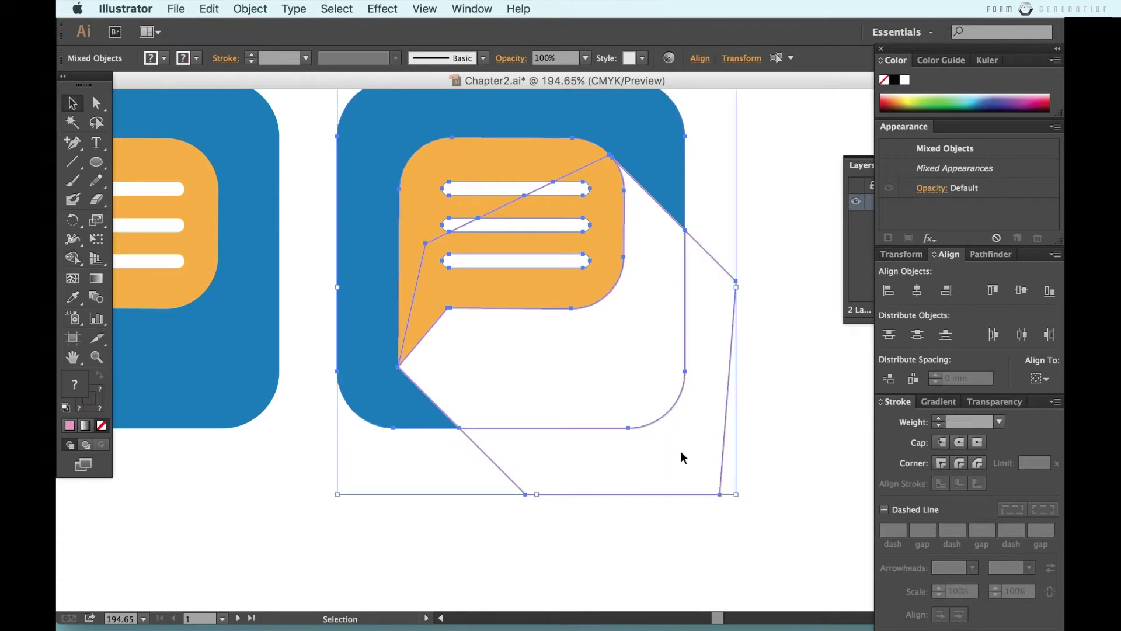
left_click(680, 451)
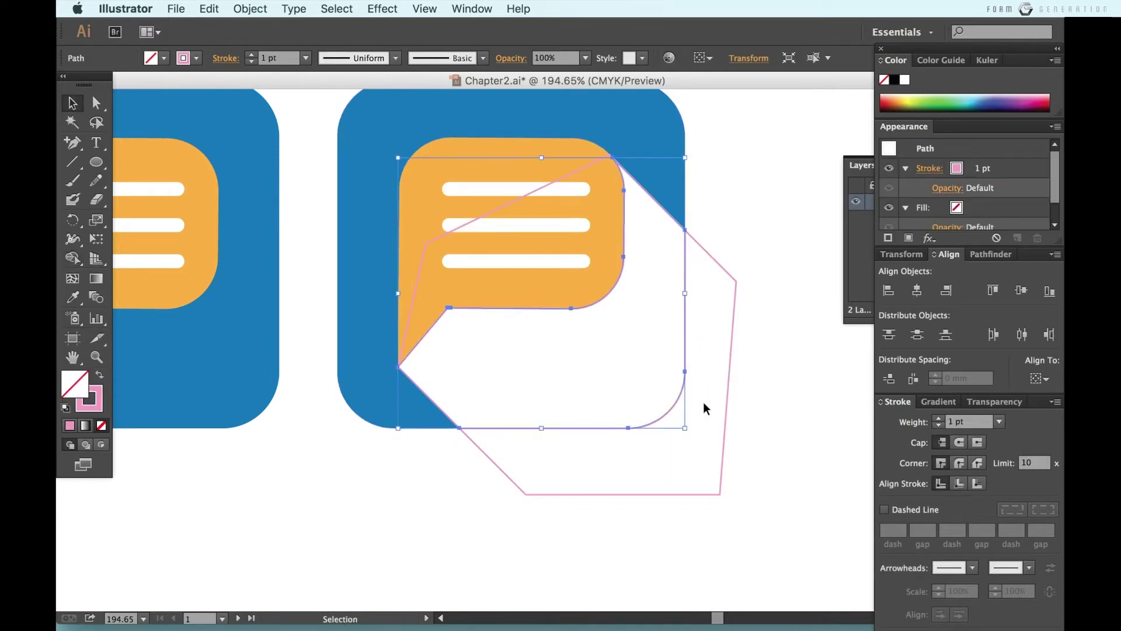
key("ctrl+z")
left_click(785, 490)
key("ctrl+shift+z")
key("ctrl+shift+z")
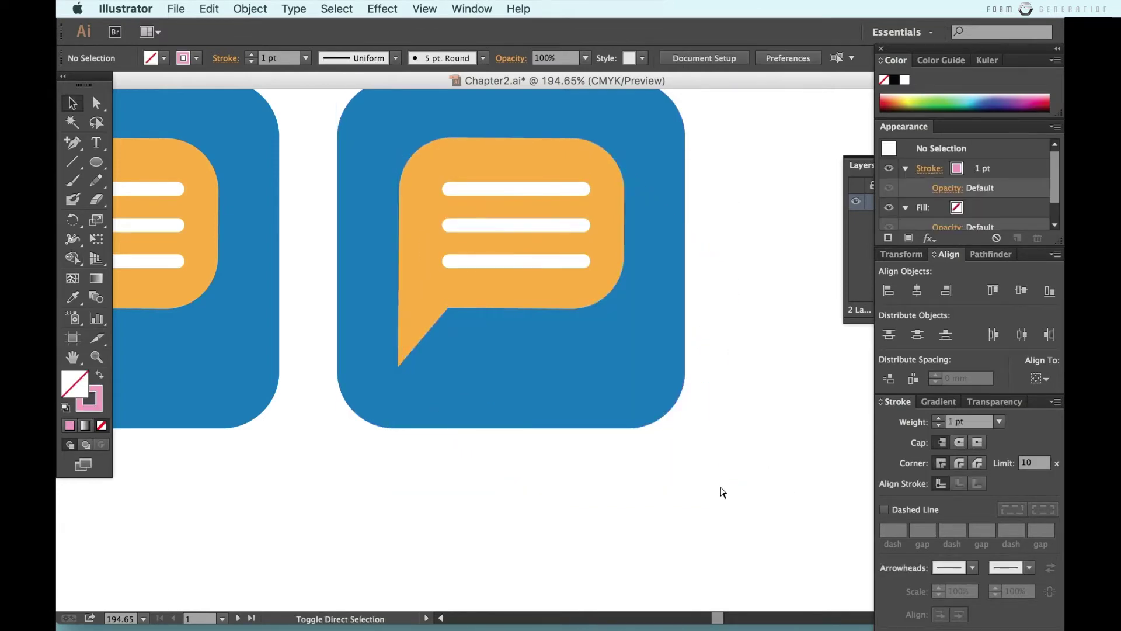
left_click(533, 429)
Step: Fill the trimmed shadow shape with black (000000)
key("i")
left_click(101, 379)
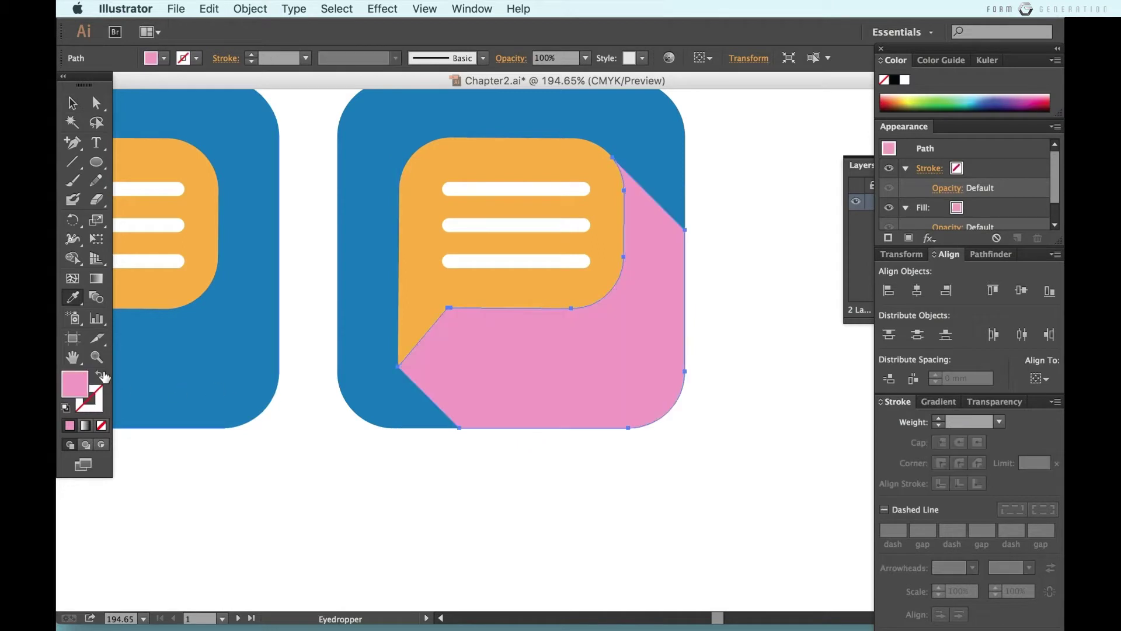
left_click(96, 378)
type("000000")
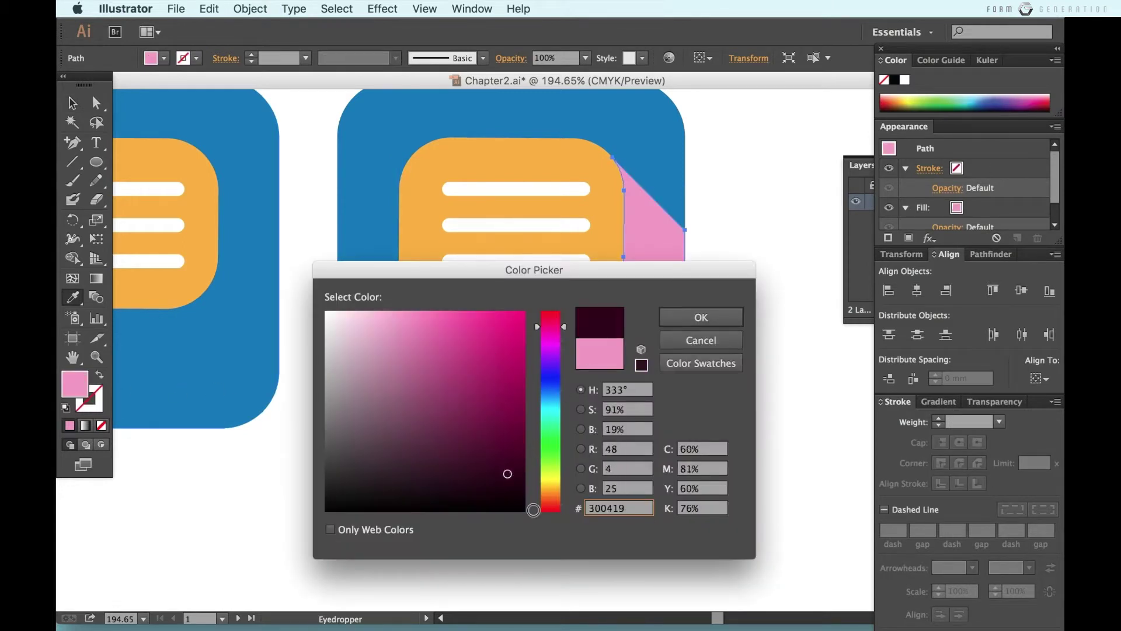
left_click(698, 317)
Step: Set the shadow's opacity to 20% and zoom out to view all icons
left_click(560, 58)
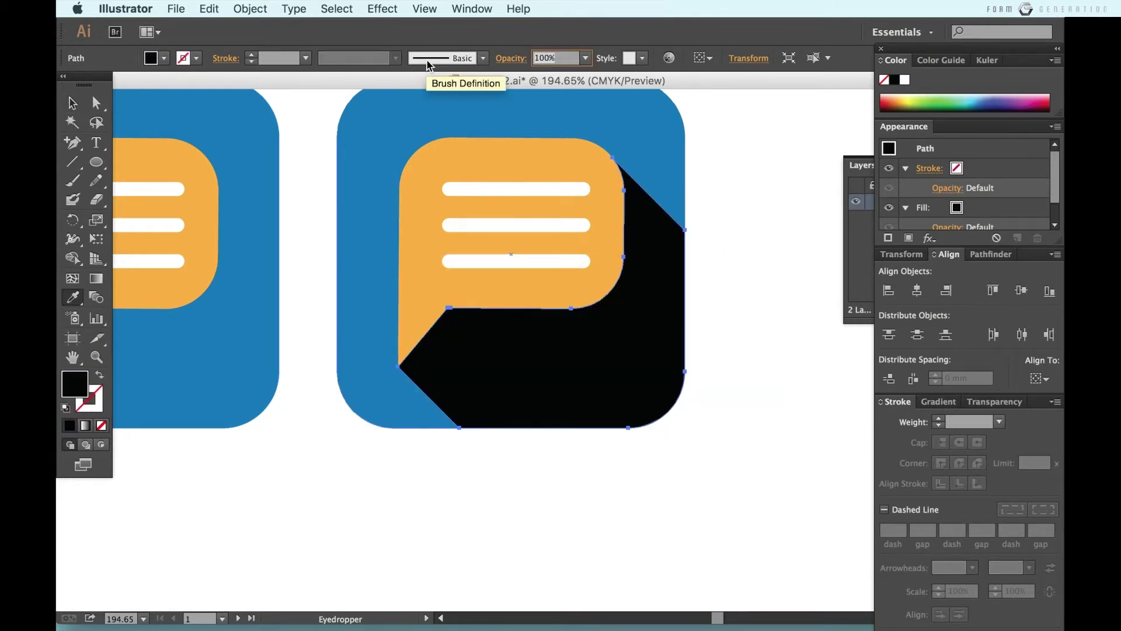
type("20")
key("Return")
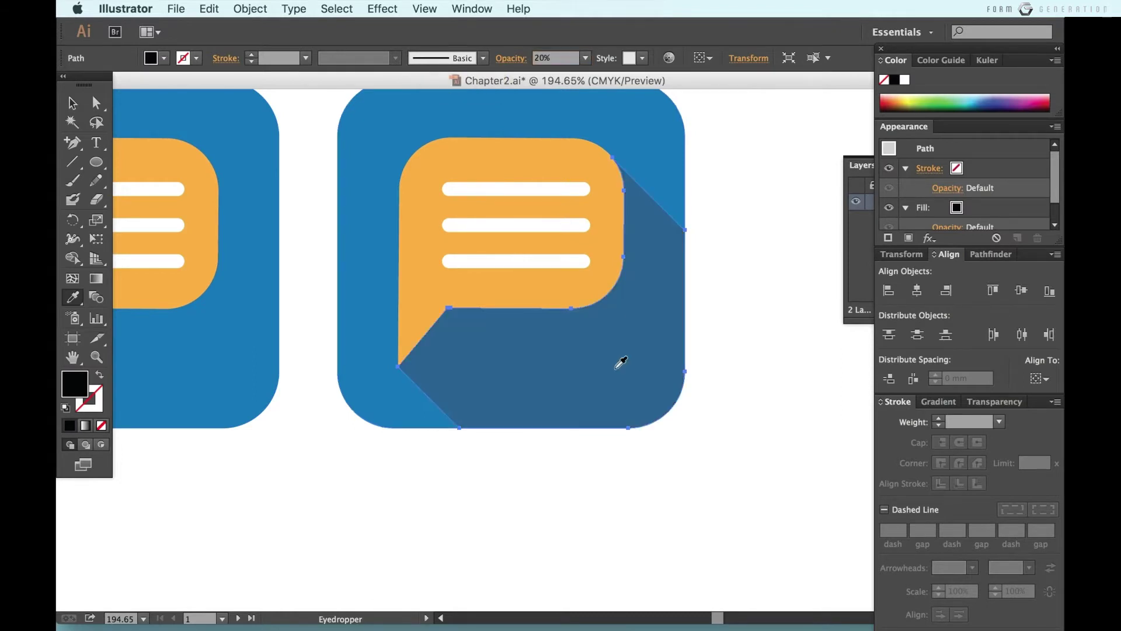
key("v")
left_click(590, 527)
key("ctrl+0")
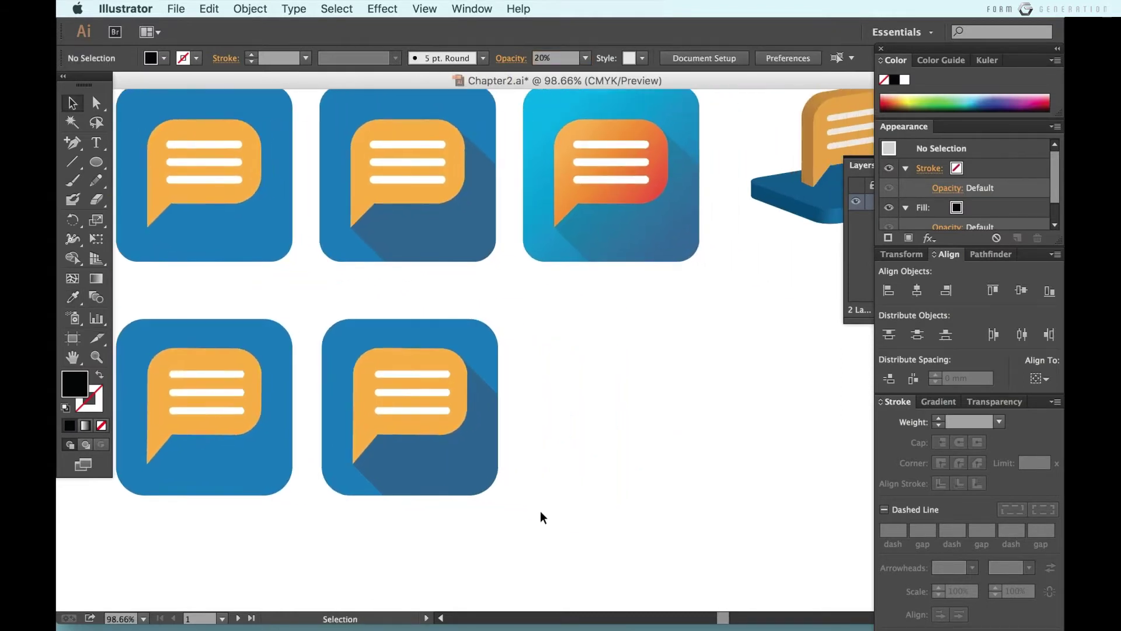
Step: Copy the long-shadow icon to the right and select the copy's orange bubble shape
mouse_move(353, 347)
left_mouse_down()
mouse_move(602, 347)
mouse_move(591, 348)
left_mouse_up()
left_click(741, 451)
key("ctrl+1")
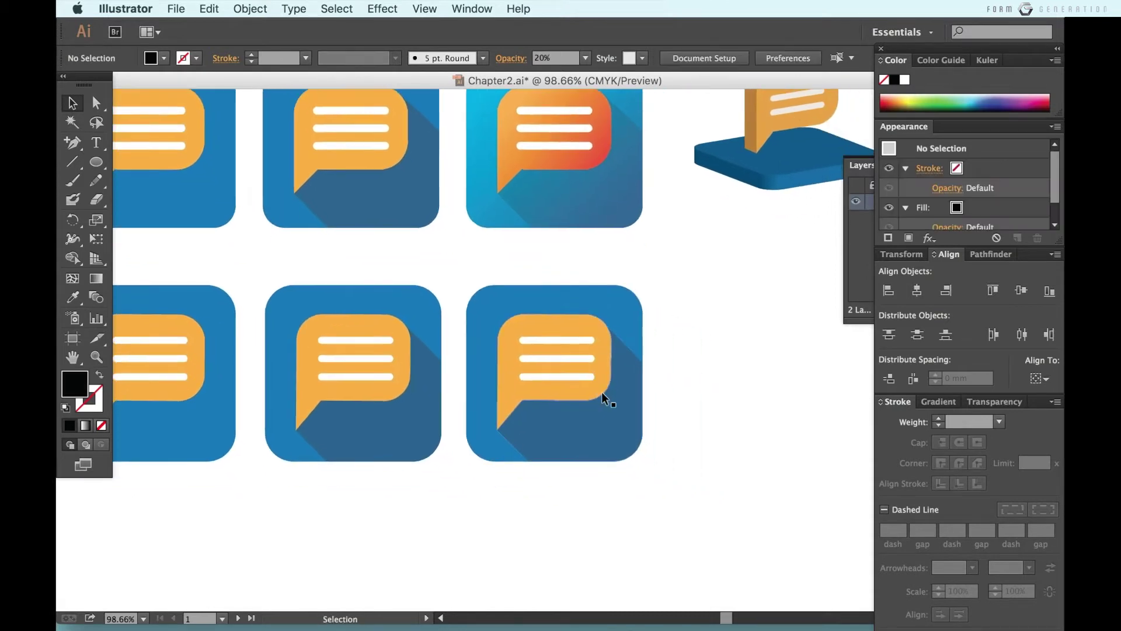
left_click(506, 331)
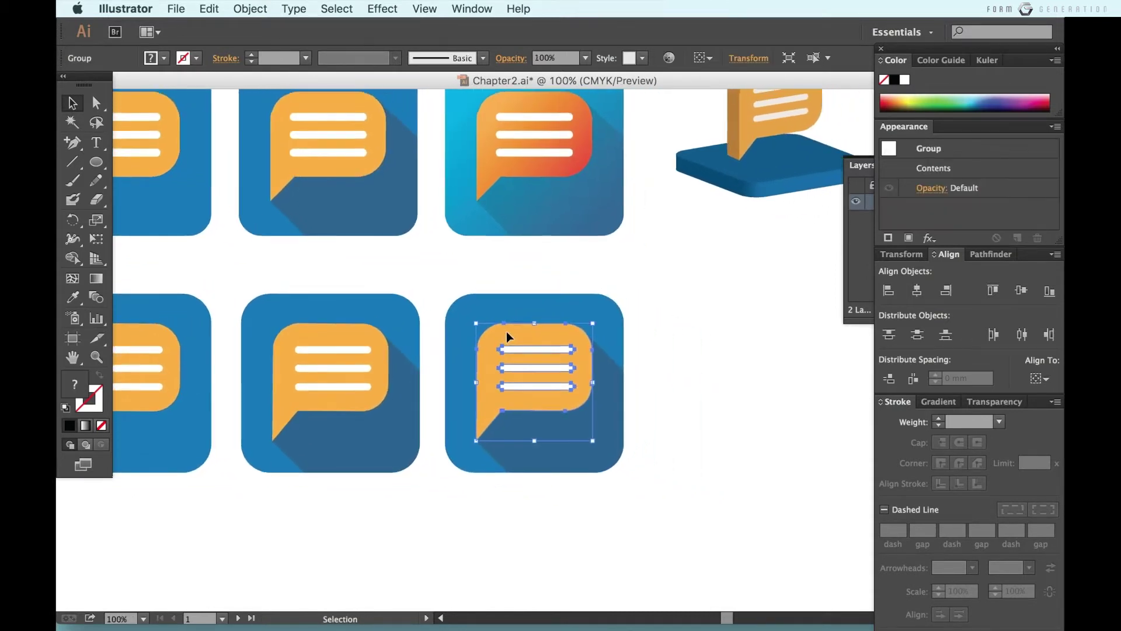
right_click(506, 333)
left_click(549, 426)
left_click(710, 370)
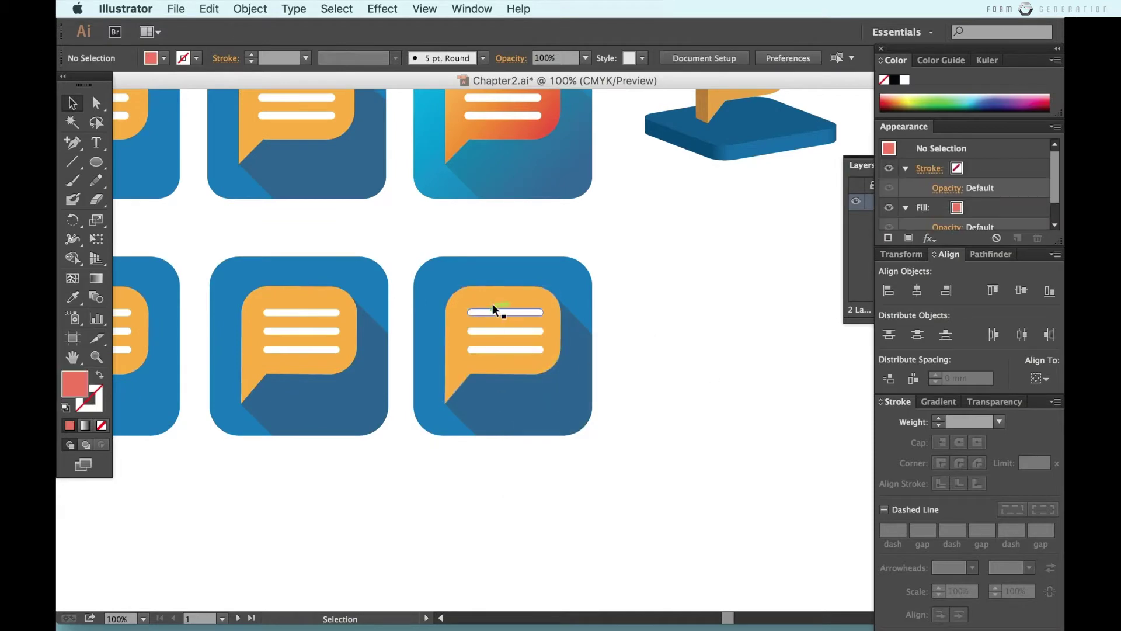
left_click(492, 304)
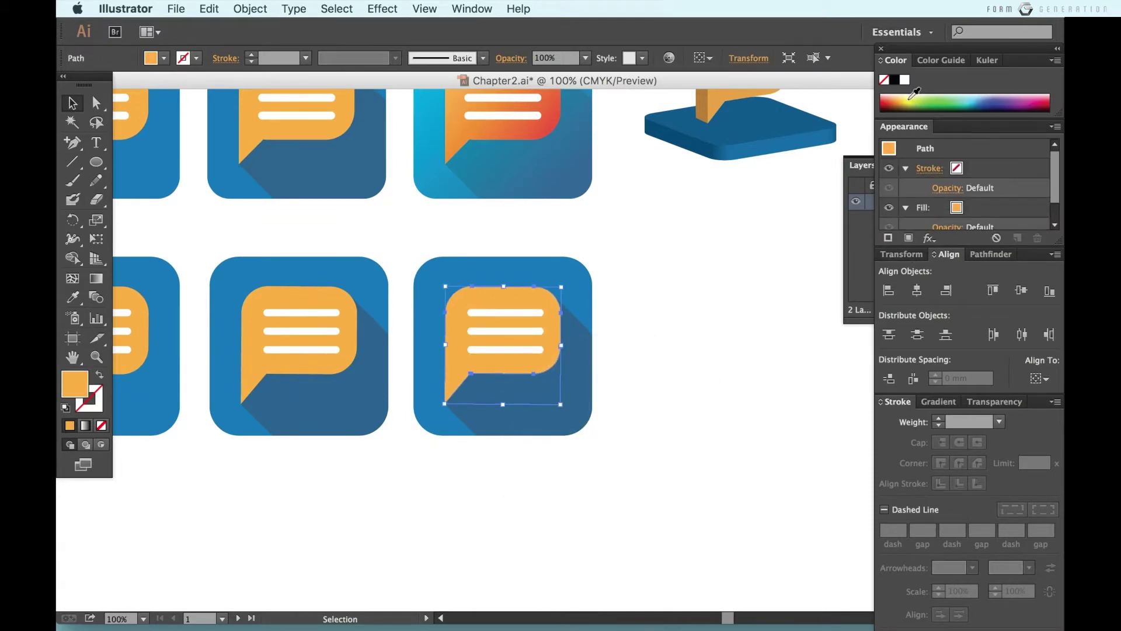
Step: Apply the Orange, Yellow gradient preset to the bubble and remove extra colour stops
left_click(472, 8)
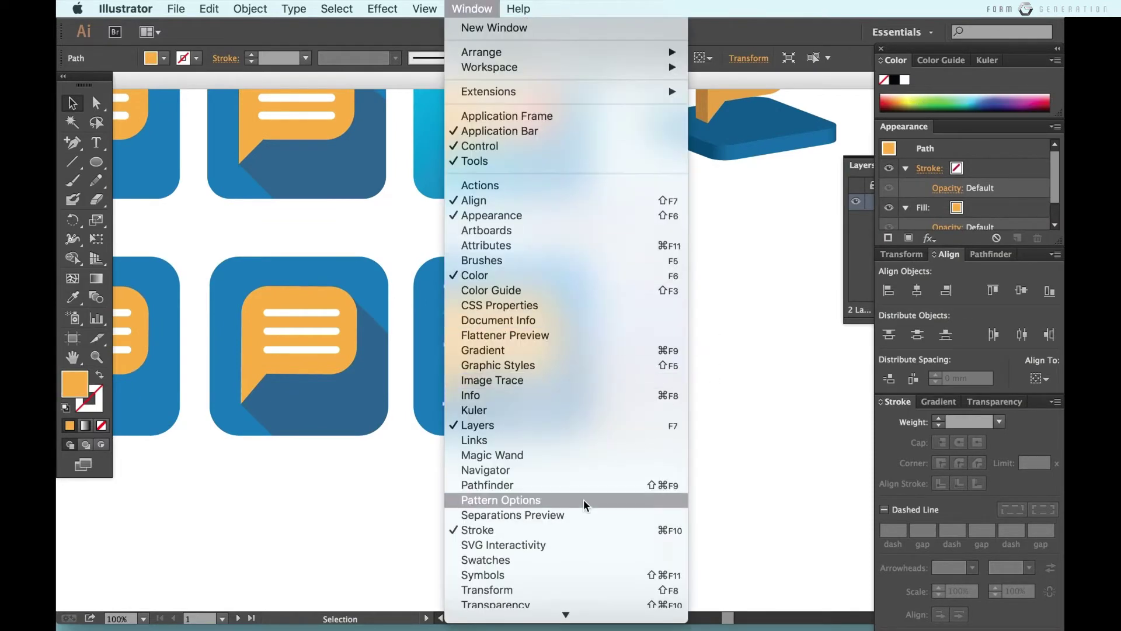
left_click(575, 351)
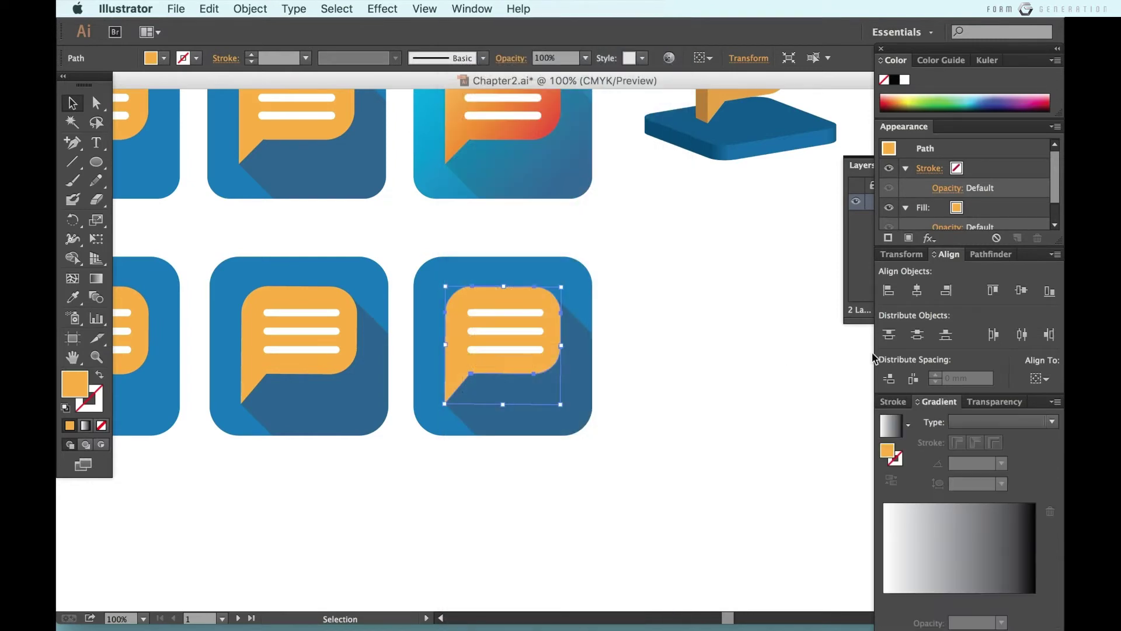
left_click(908, 425)
left_click(846, 477)
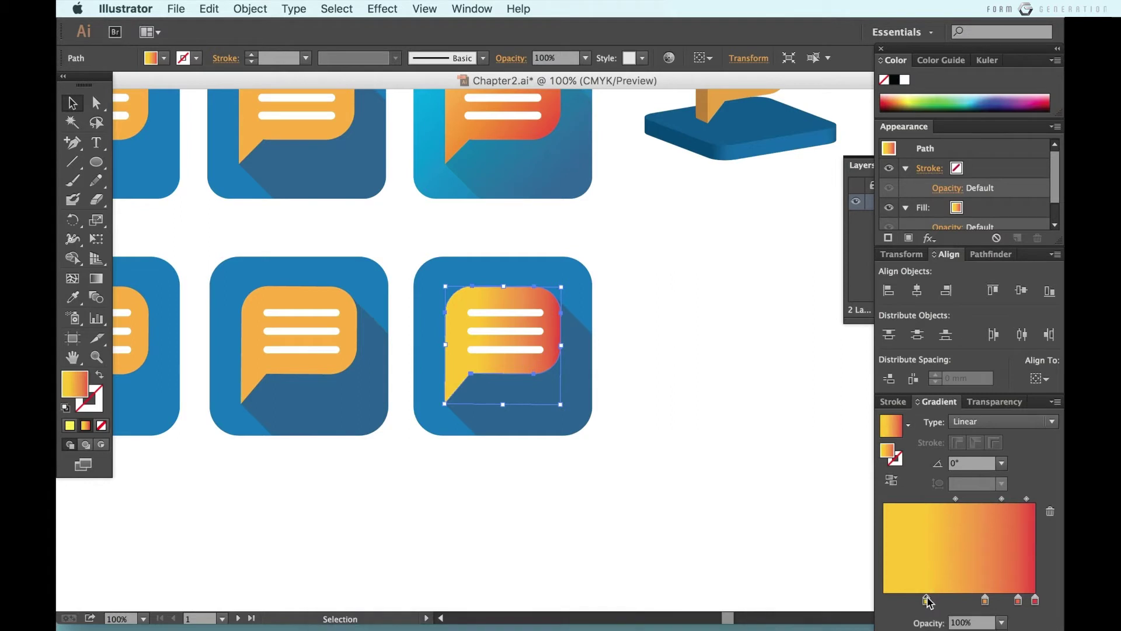
left_click_drag(926, 600, 927, 629)
key("ctrl+z")
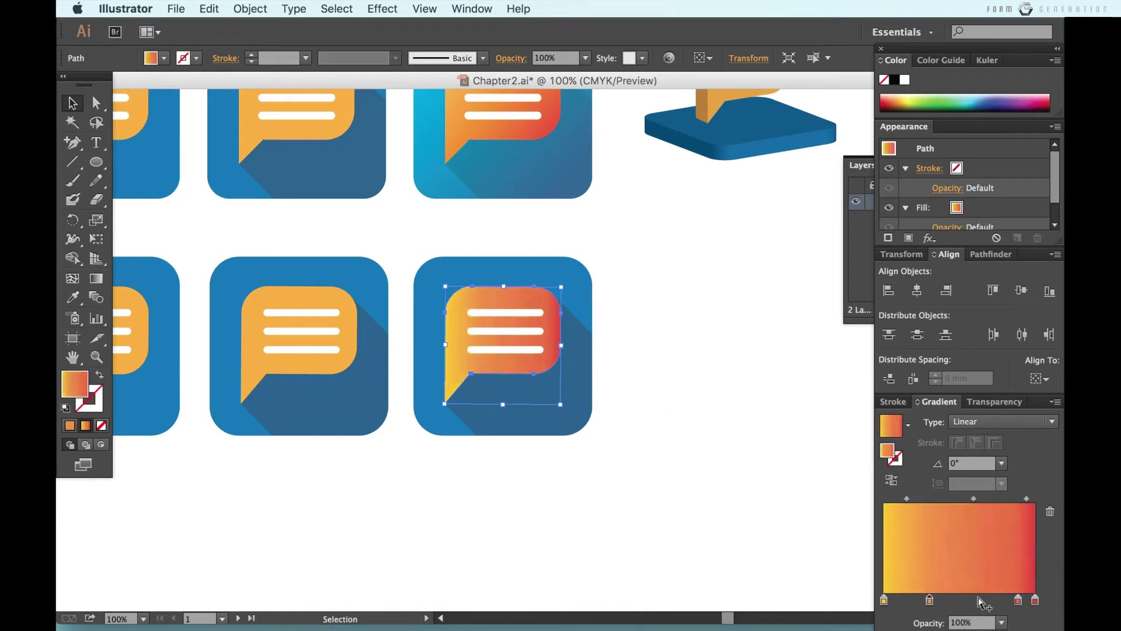
left_click_drag(1018, 602, 1022, 618)
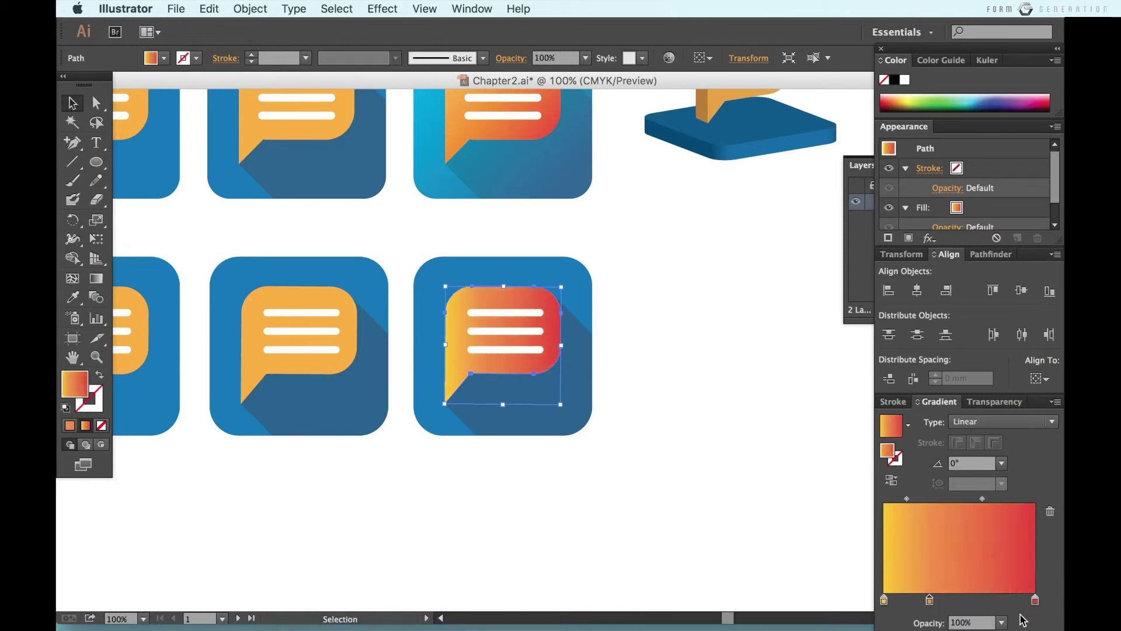
left_click_drag(910, 49, 879, 25)
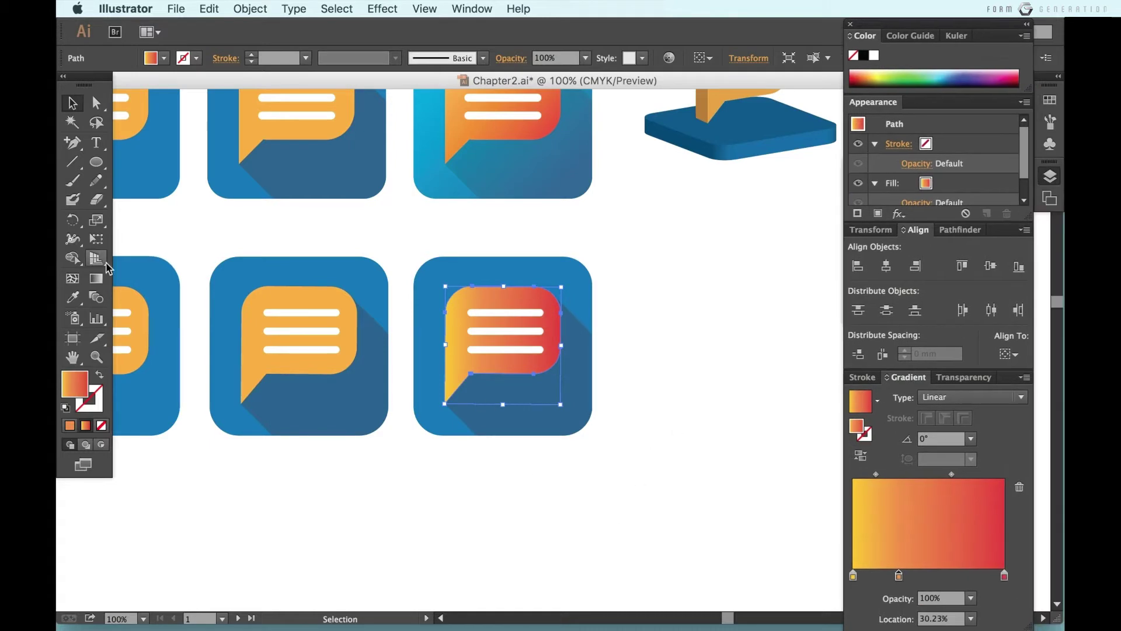
Step: Run the bubble gradient from top-left to bottom-right and shift the middle stop right
left_click(96, 279)
left_click_drag(444, 345, 564, 346)
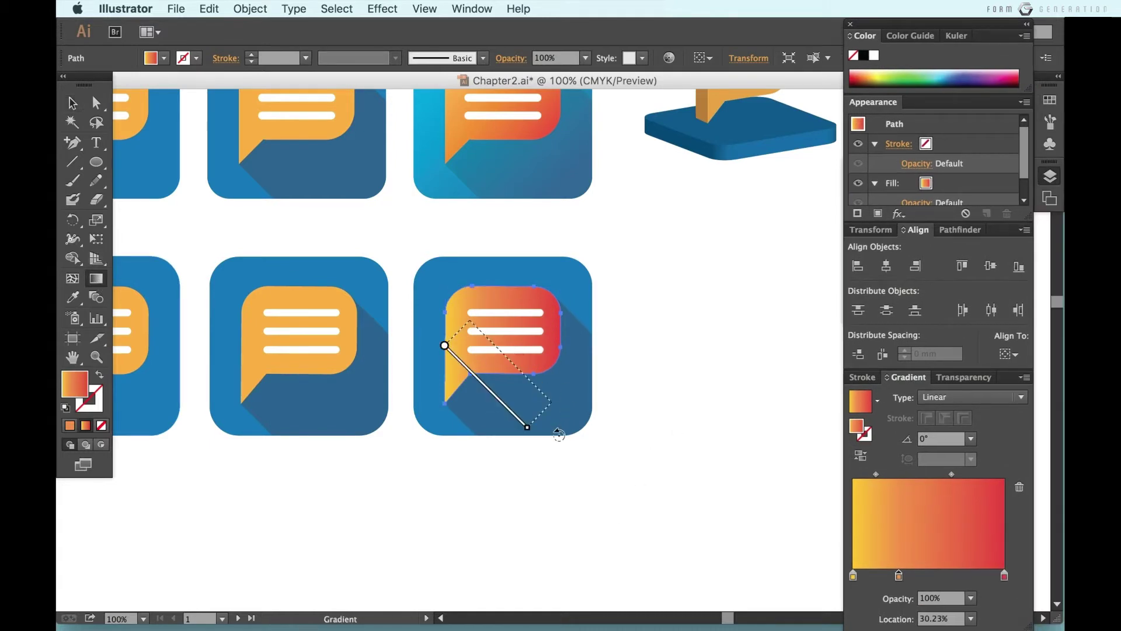
mouse_move(465, 296)
left_mouse_down()
mouse_move(546, 378)
mouse_move(517, 352)
left_mouse_up()
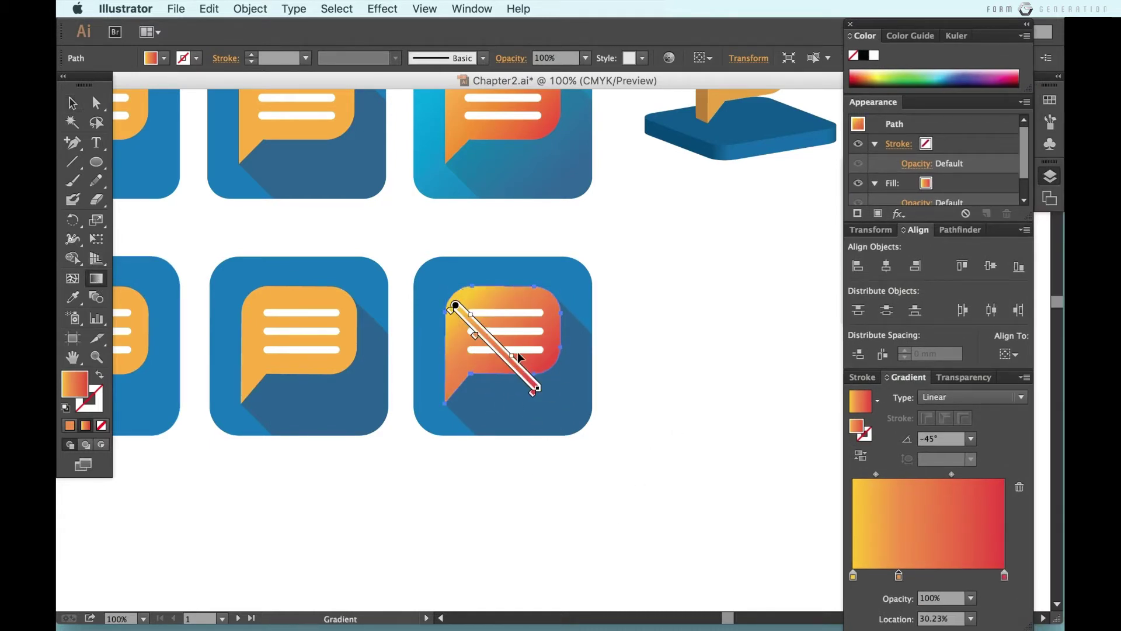
left_click_drag(898, 578, 938, 578)
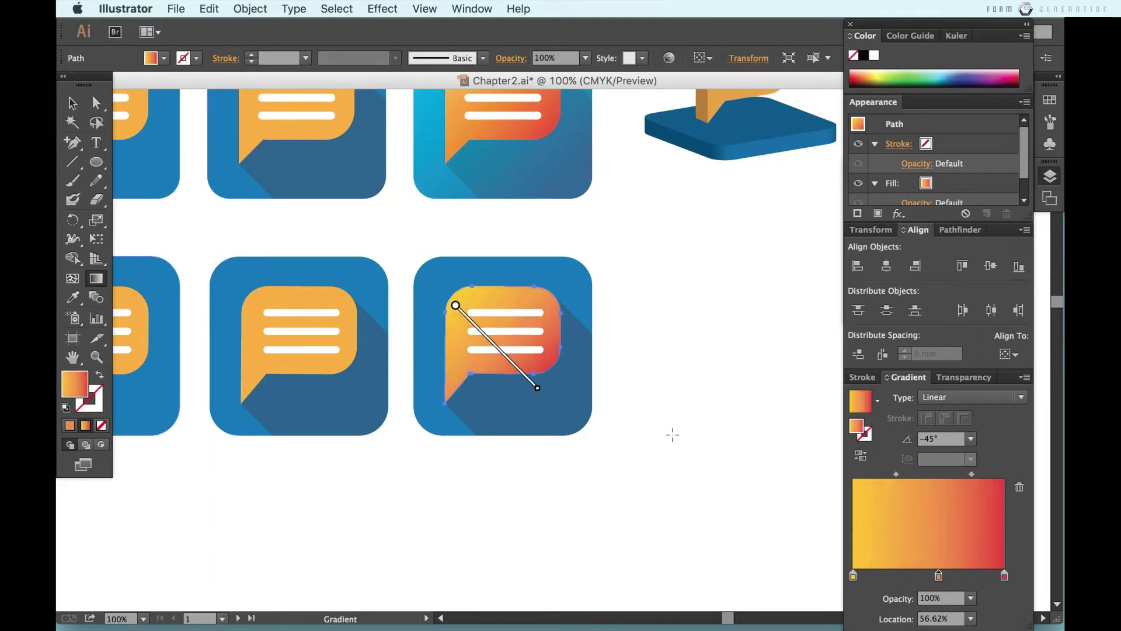
key("v")
left_click(712, 358)
Step: Fill the blue tile with the Fading Sky gradient, right stop at 100% opacity
left_click(584, 280)
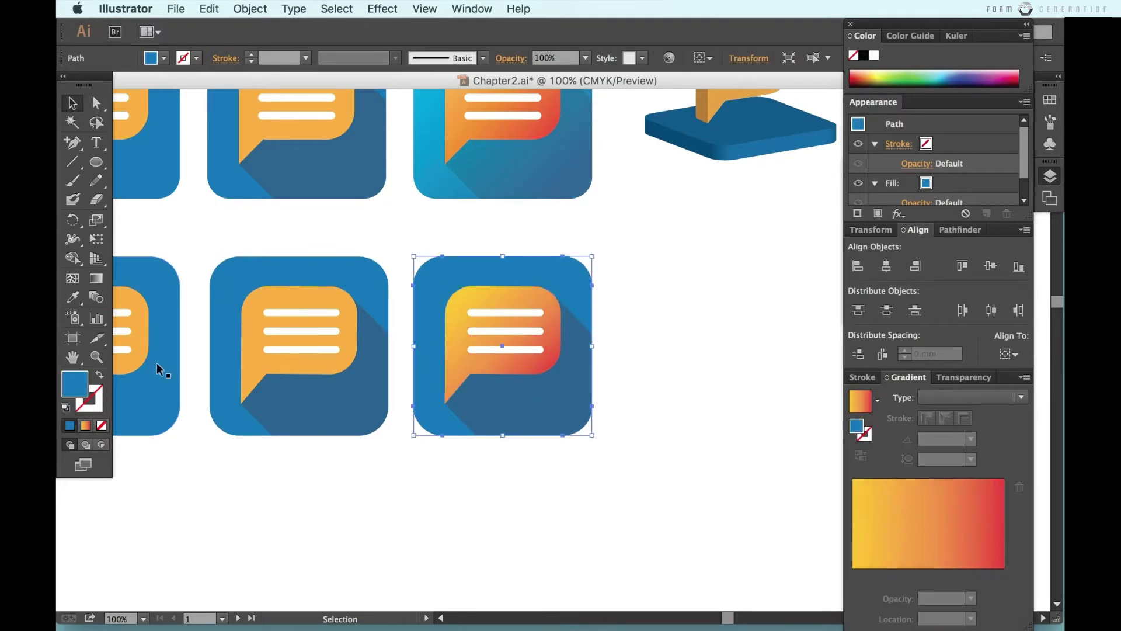
left_click(878, 402)
left_click(802, 480)
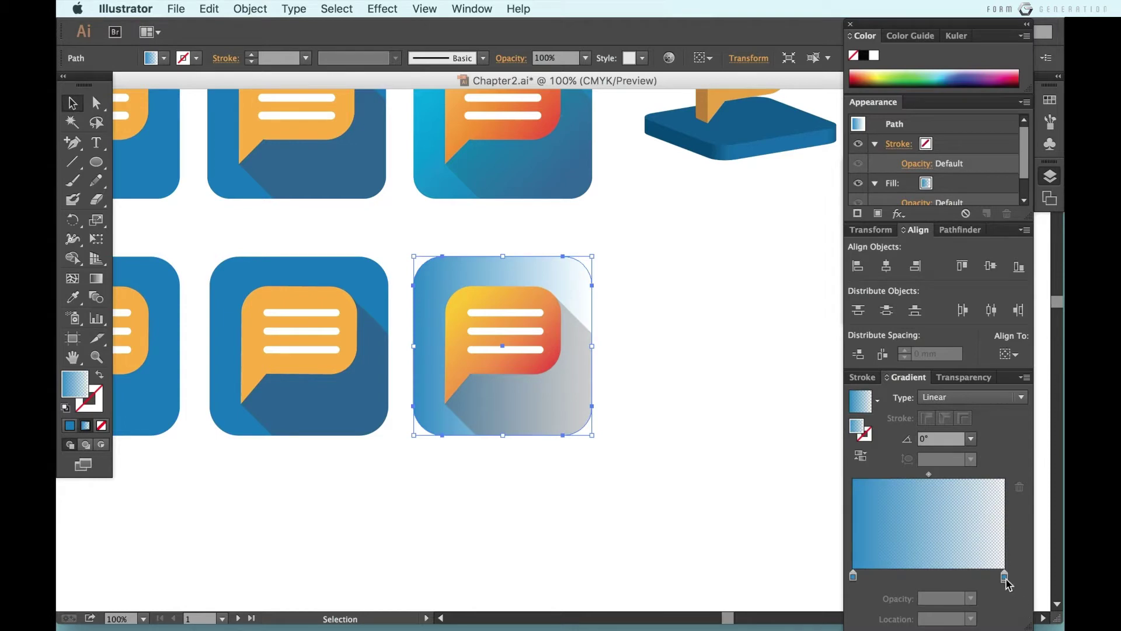
left_click(1004, 577)
double_click(935, 598)
type("100")
key("Return")
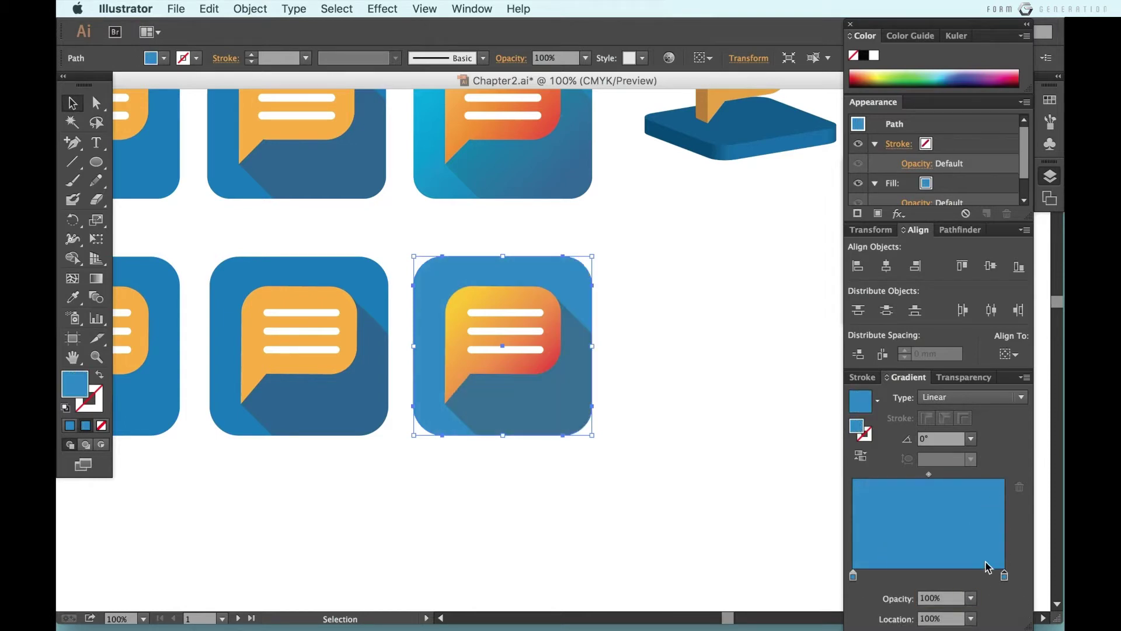
Step: Adjust a gradient stop's CMYK to a darker purple-blue with added magenta and black
double_click(853, 576)
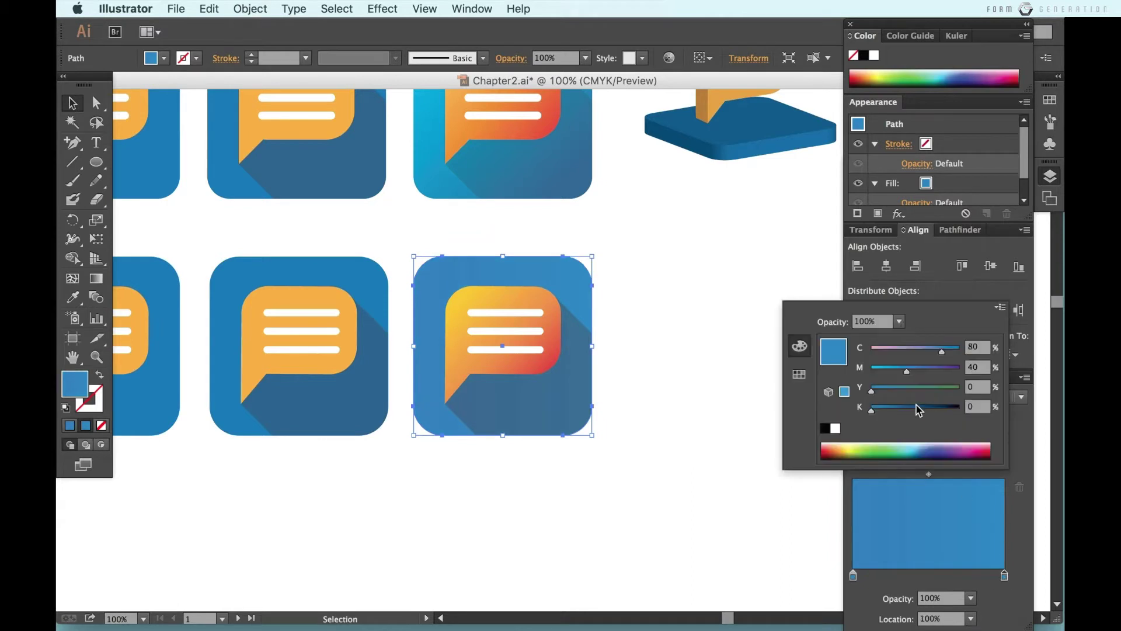
left_click_drag(906, 371, 921, 374)
left_click(894, 411)
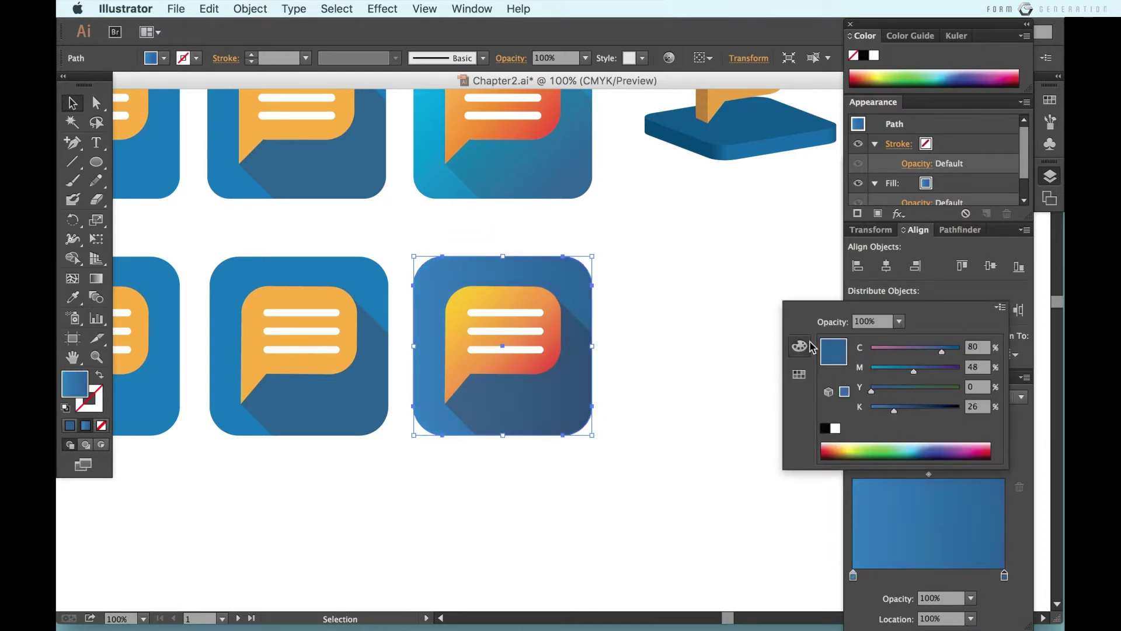
double_click(853, 576)
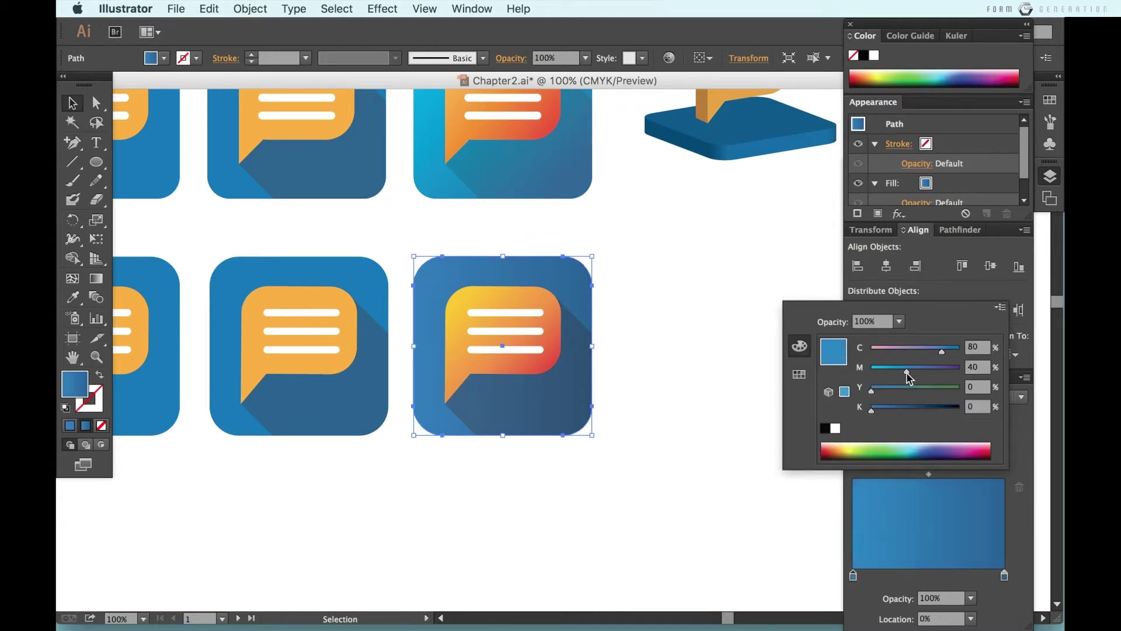
Step: Angle the tile gradient diagonally at -45° with the Gradient tool and check it
left_click(96, 279)
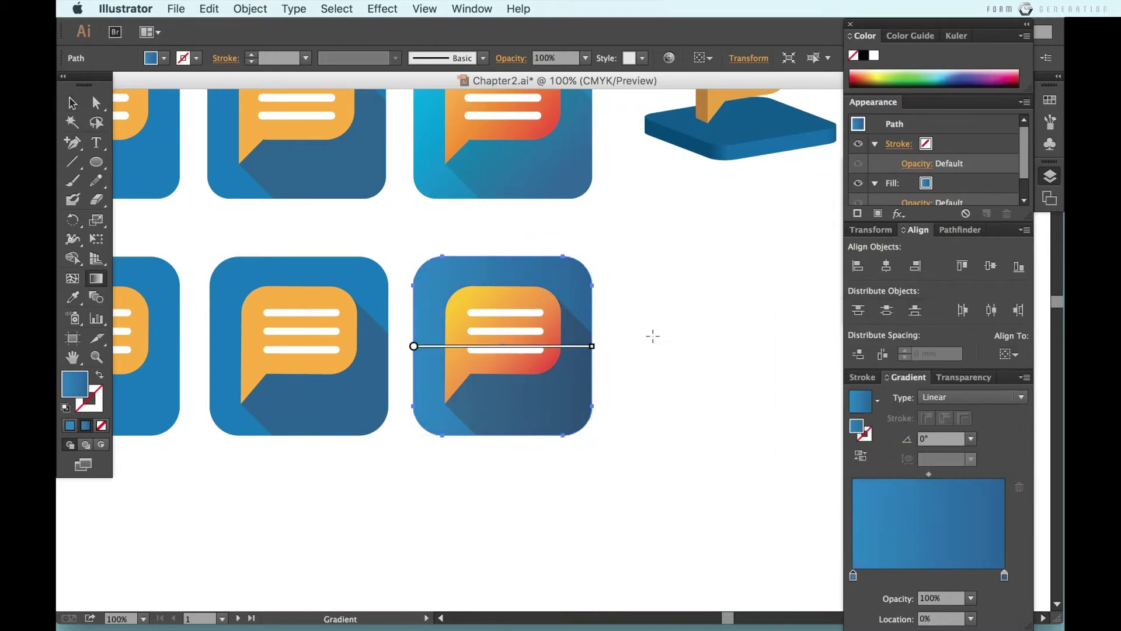
left_click_drag(600, 348, 584, 468)
mouse_move(413, 343)
left_mouse_down()
mouse_move(458, 300)
mouse_move(438, 282)
left_mouse_up()
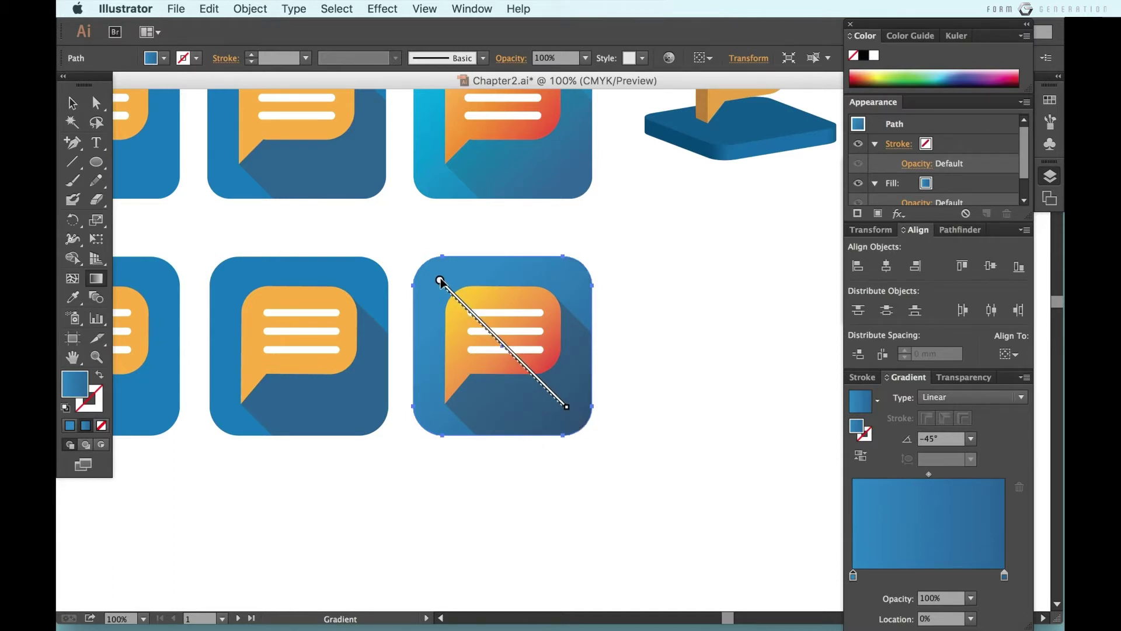
key("v")
left_click(681, 422)
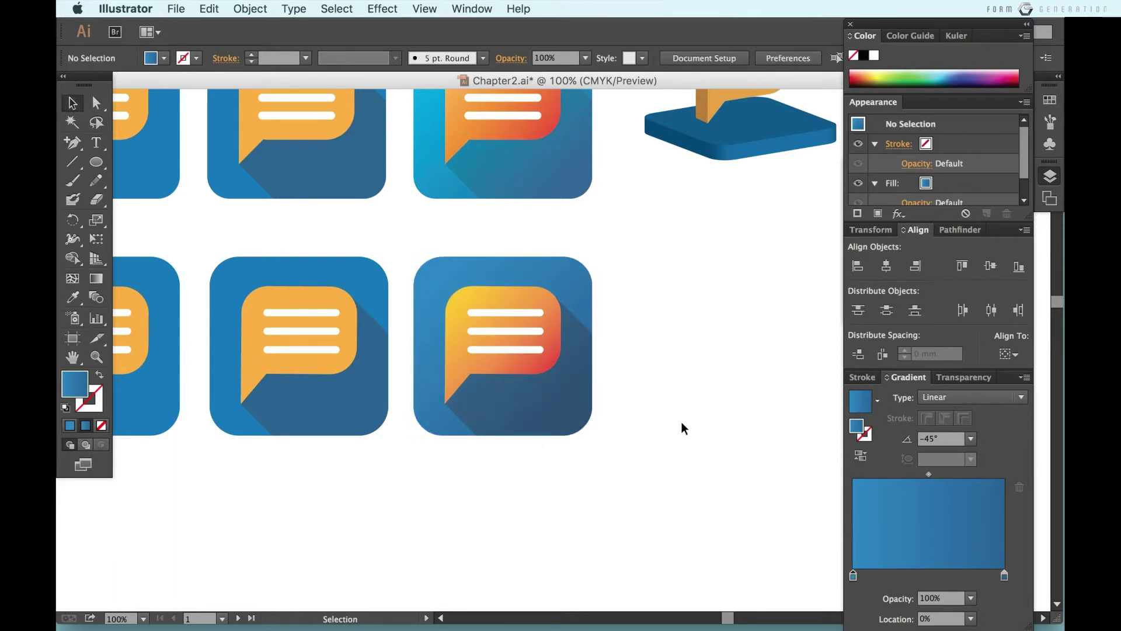
left_click(579, 278)
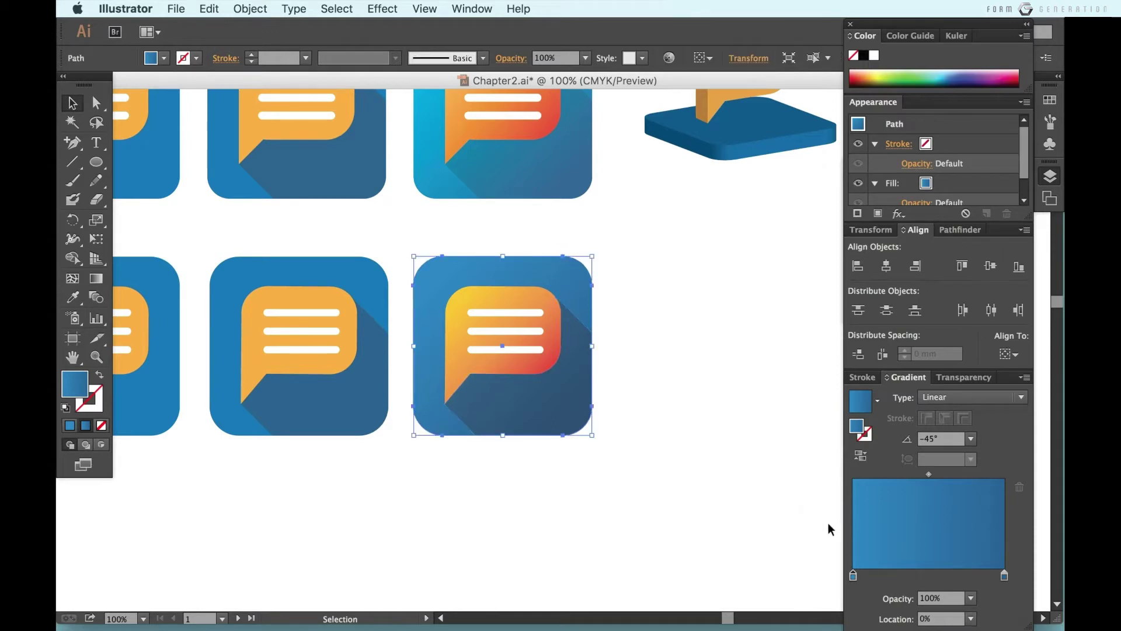
double_click(854, 576)
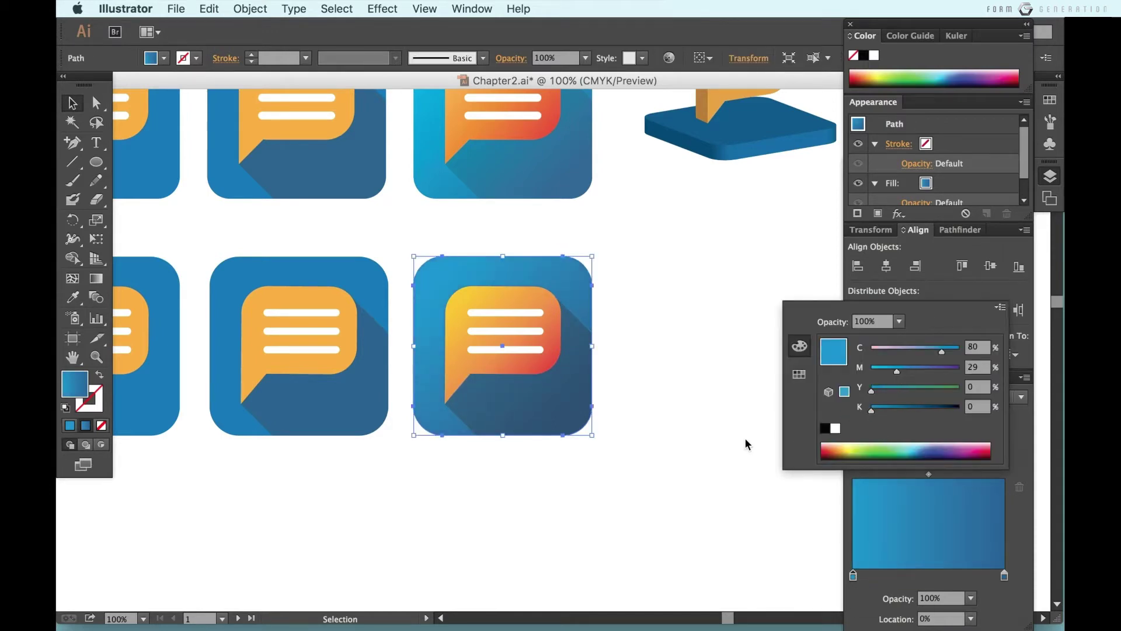
left_click(745, 439)
Step: Place a copy of the flat icon in the fourth position at the row's end
key("ctrl+0")
left_click(350, 468)
left_click_drag(236, 272, 684, 301)
left_click(653, 464)
scroll(653, 464, "right", 3)
Step: Apply Extrude & Bevel to the new icon's speech bubble with 30 pt depth
left_click(594, 347)
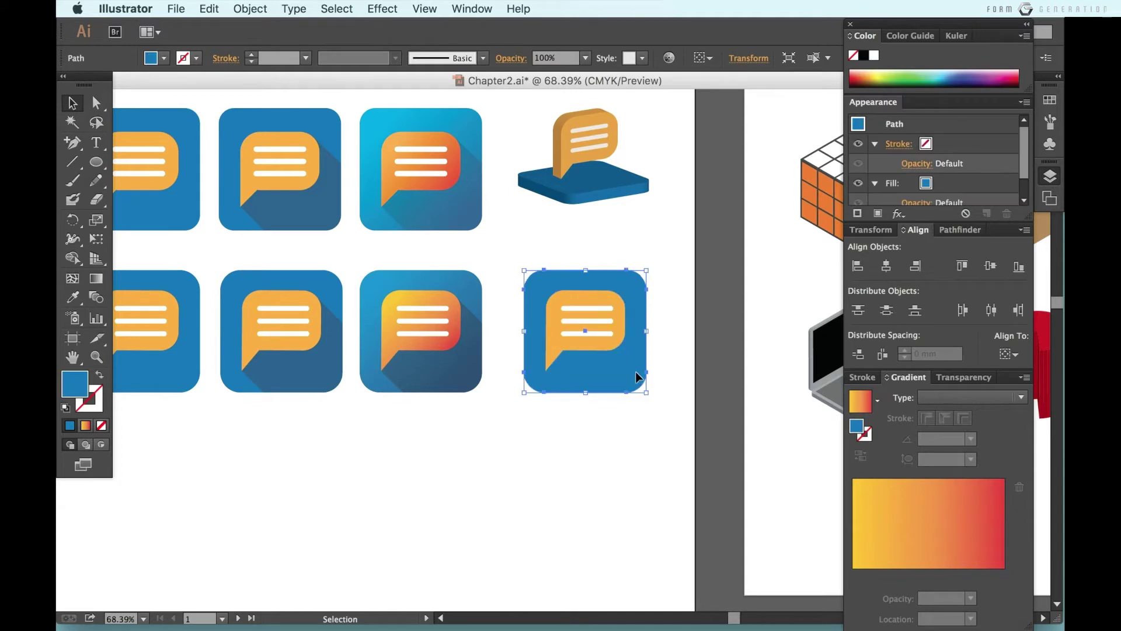
left_click(383, 9)
mouse_move(394, 106)
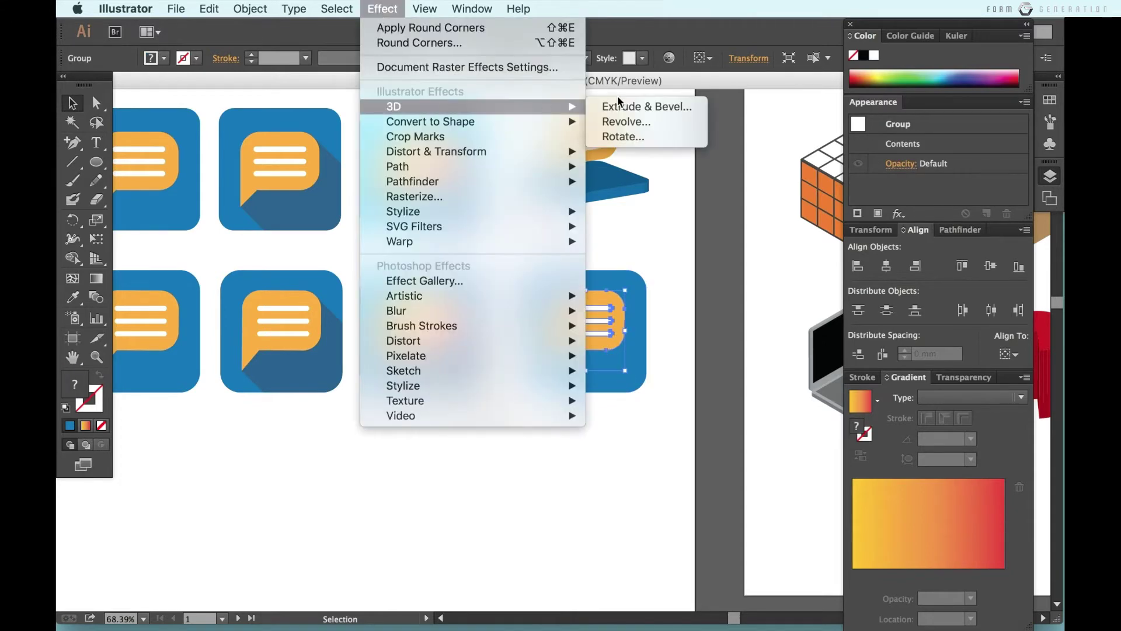
left_click(625, 103)
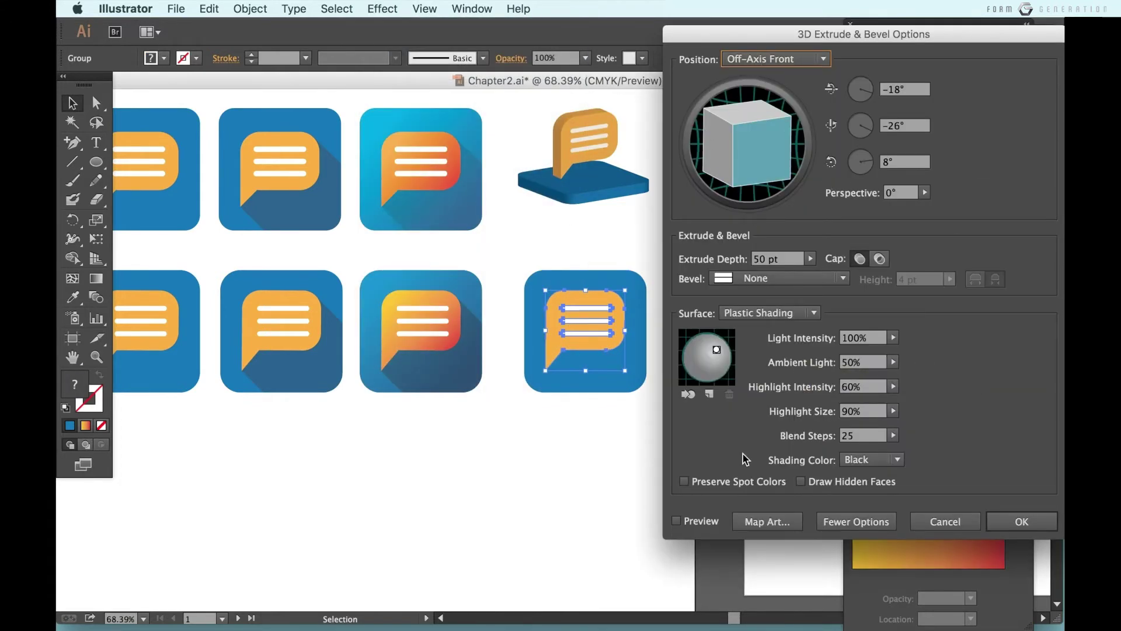
double_click(791, 261)
type("20")
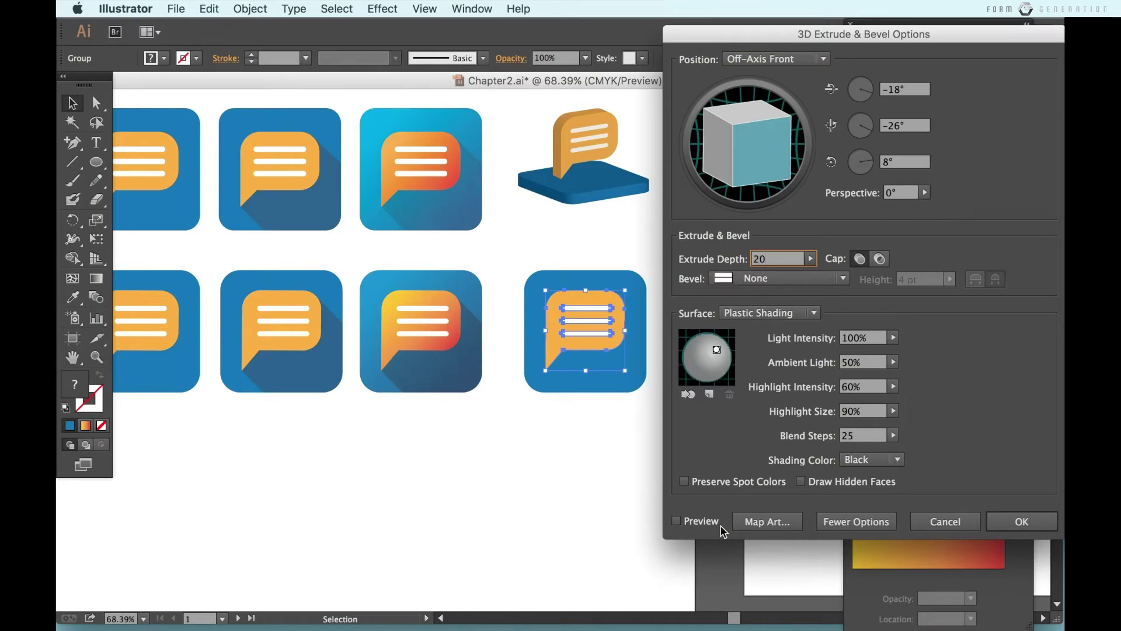
left_click(704, 522)
double_click(786, 260)
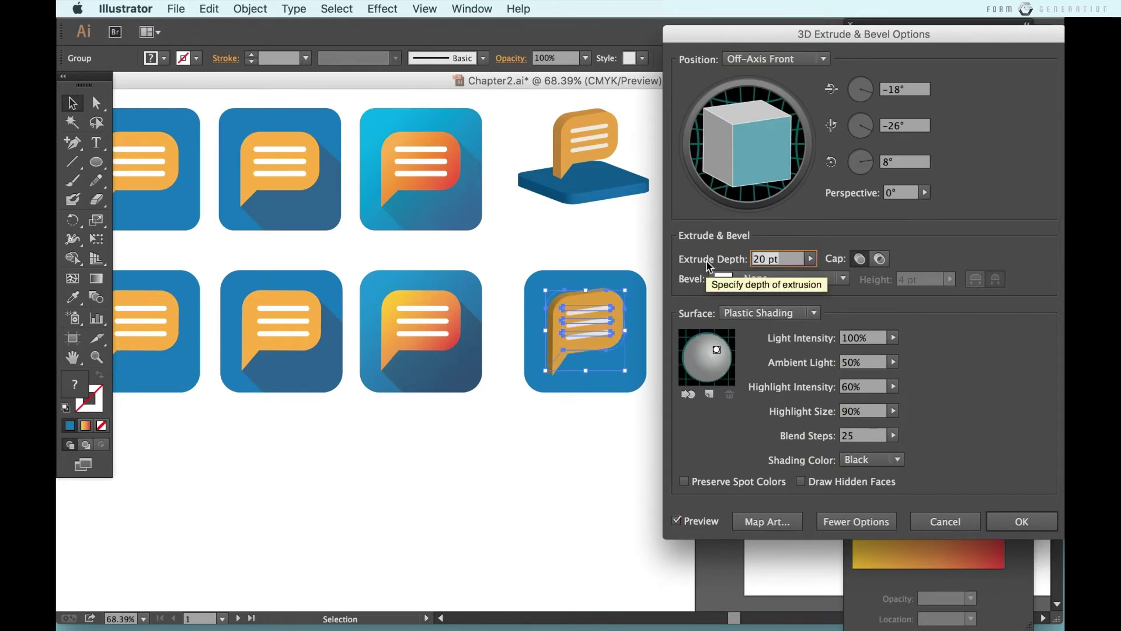
type("30")
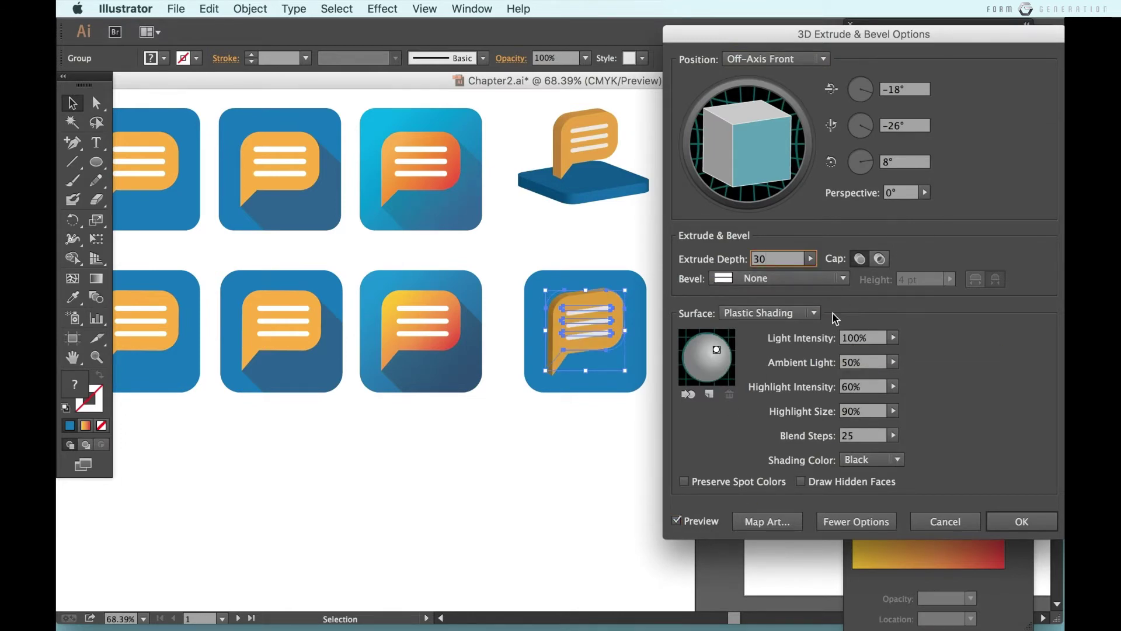
left_click(707, 520)
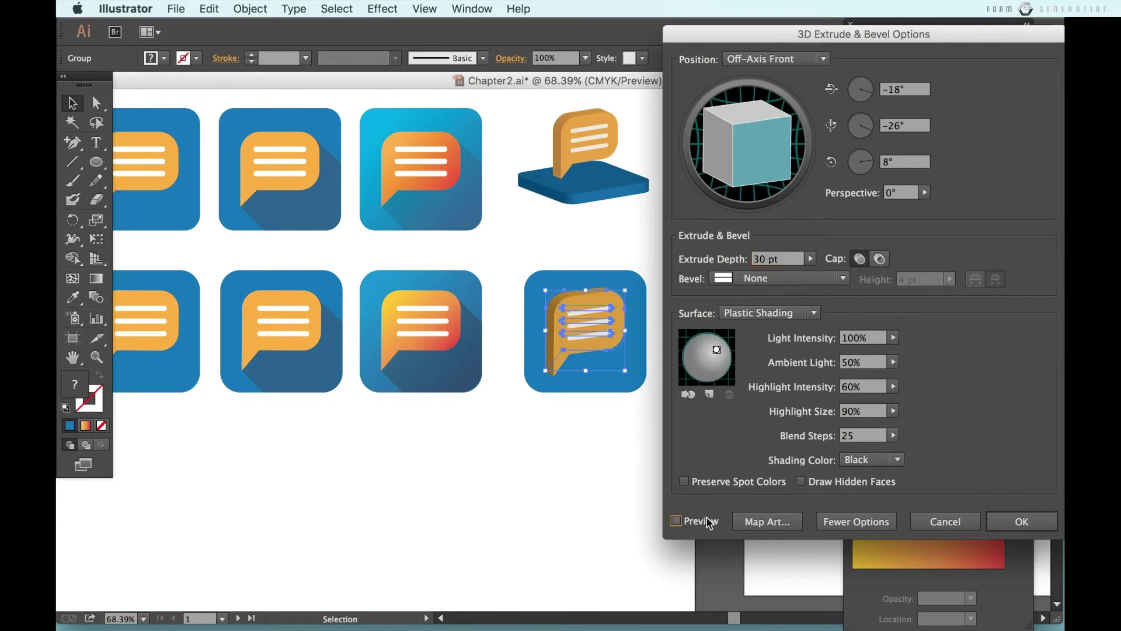
Step: Set the bubble's 3D surface to Plastic Shading
left_click(784, 320)
left_click(770, 349)
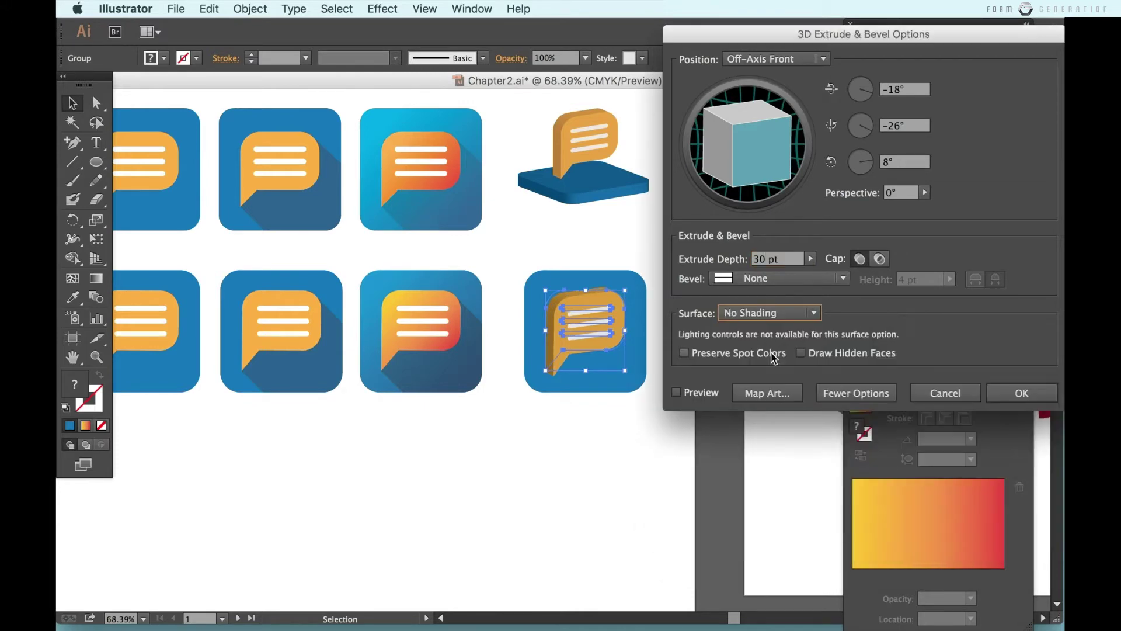
left_click(700, 394)
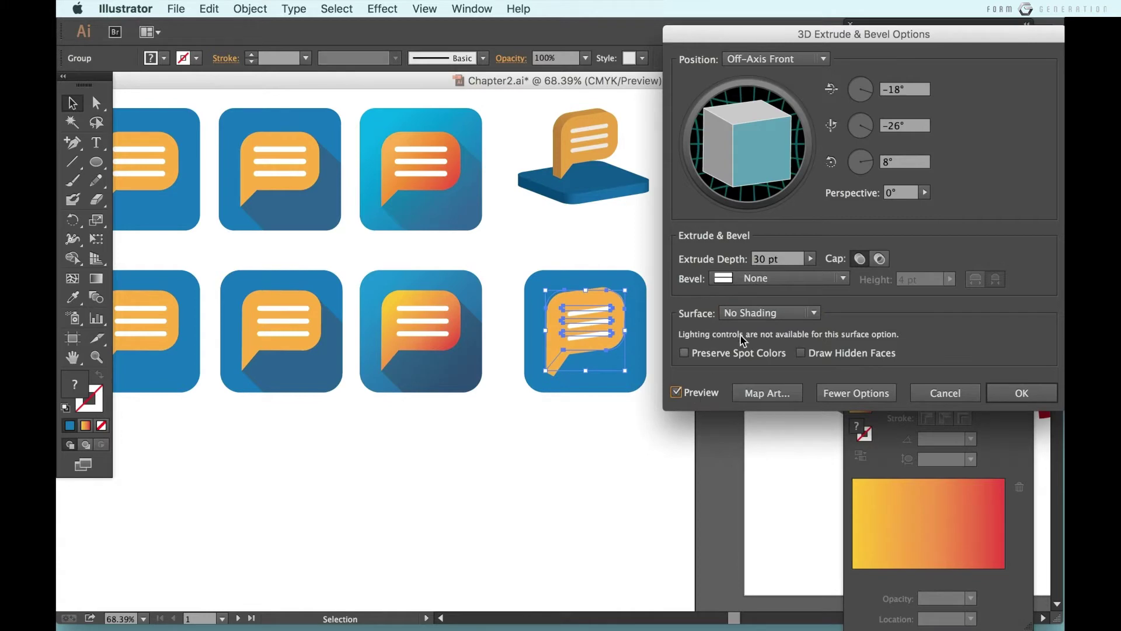
left_click(753, 313)
left_click(751, 366)
left_click(743, 311)
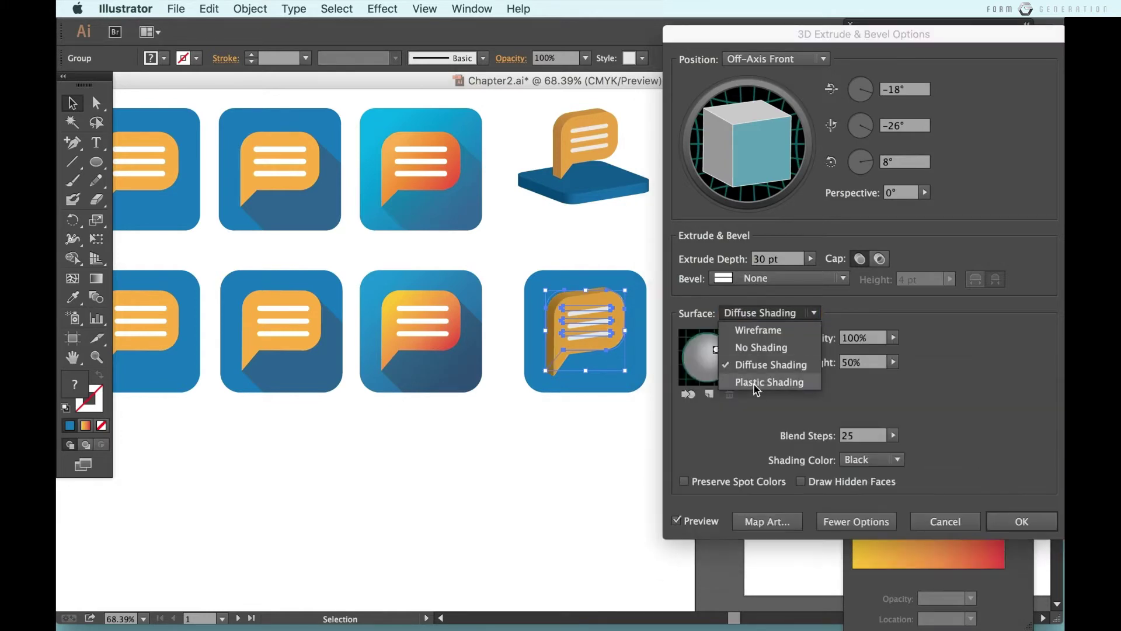
left_click(754, 382)
Step: Use a custom dark red shading colour and set Blend Steps to 10
left_click(865, 460)
left_click(873, 511)
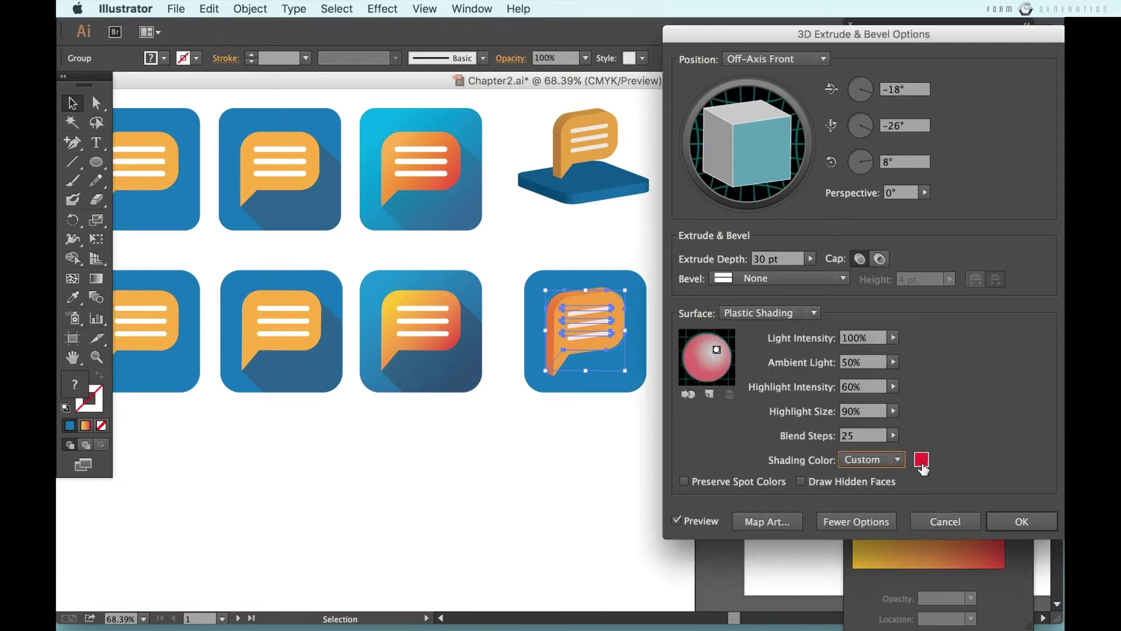
left_click_drag(554, 495, 554, 505)
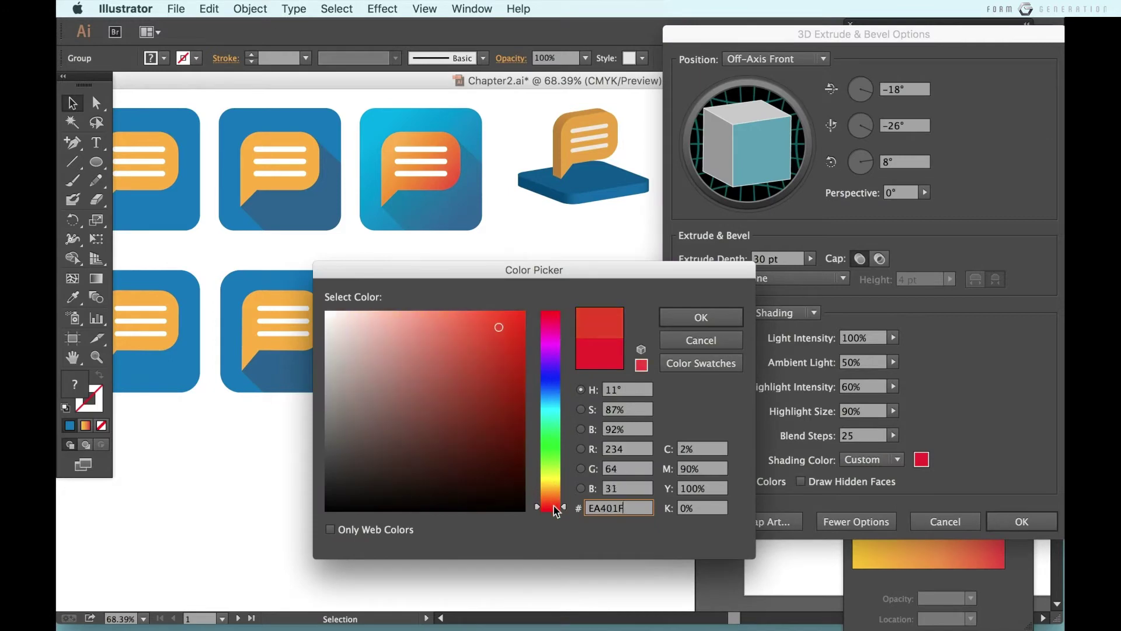
left_click_drag(507, 372, 524, 393)
left_click(699, 320)
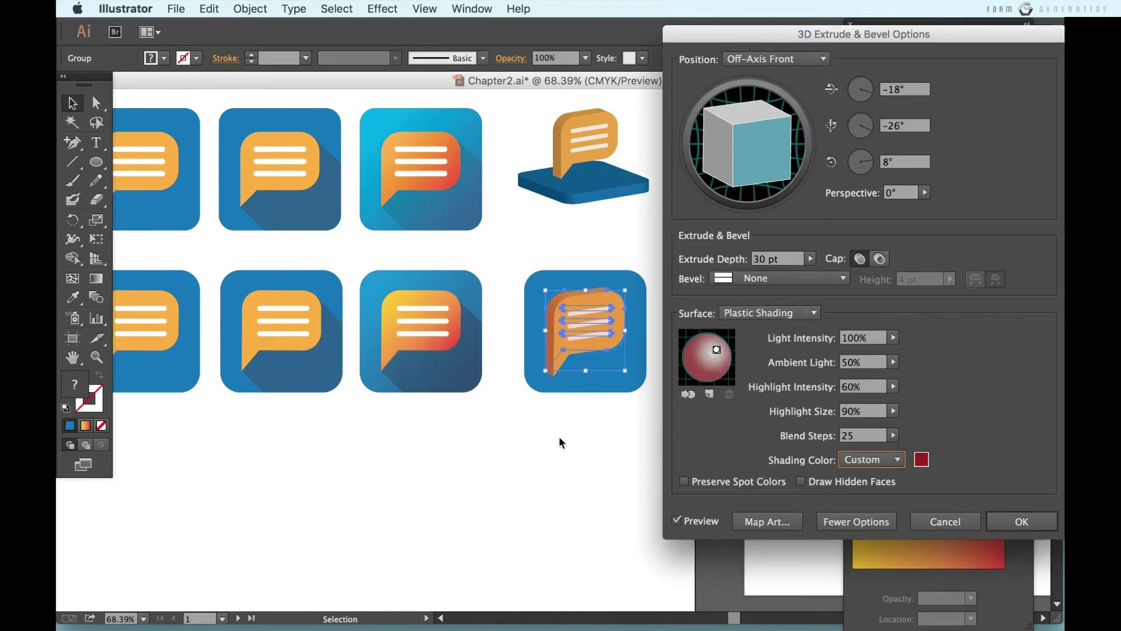
double_click(853, 439)
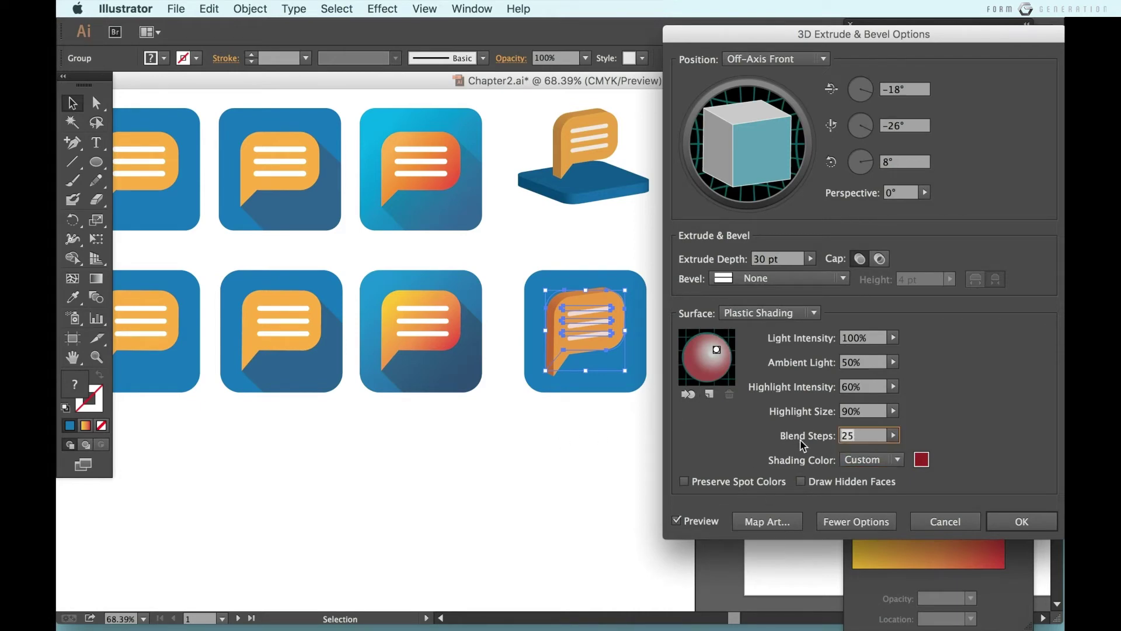
type("10")
Step: Apply the bubble's 3D effect, then give the blue tile an Off-Axis Top extrusion
left_click(1016, 519)
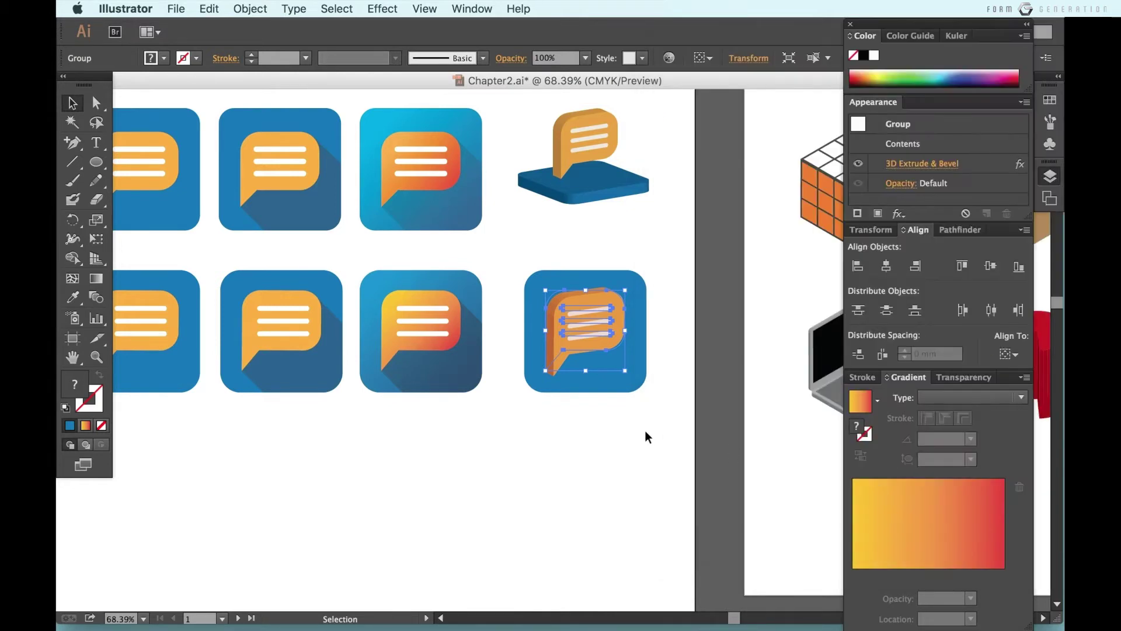
left_click(646, 429)
left_click(631, 382)
left_click(383, 9)
mouse_move(393, 106)
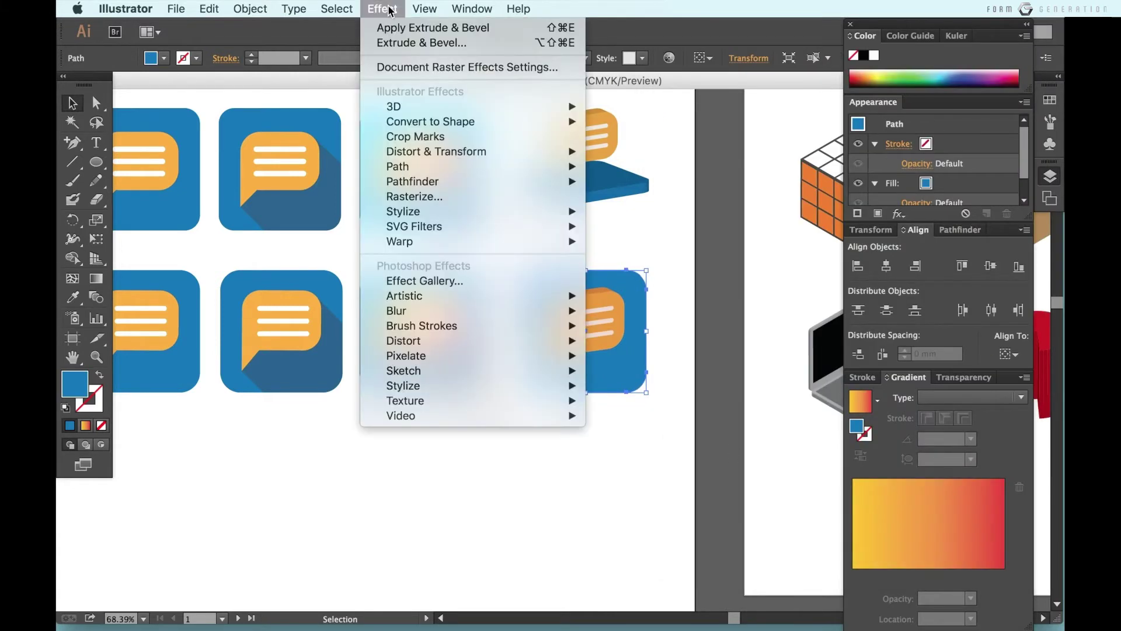
left_click(646, 106)
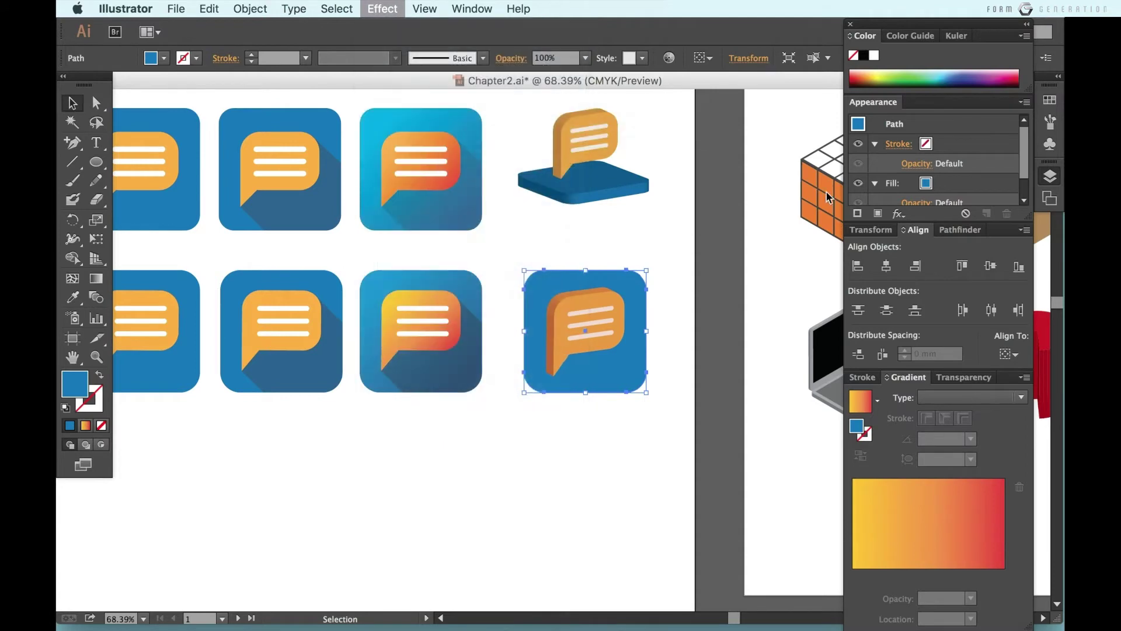
left_click(776, 59)
left_click(800, 277)
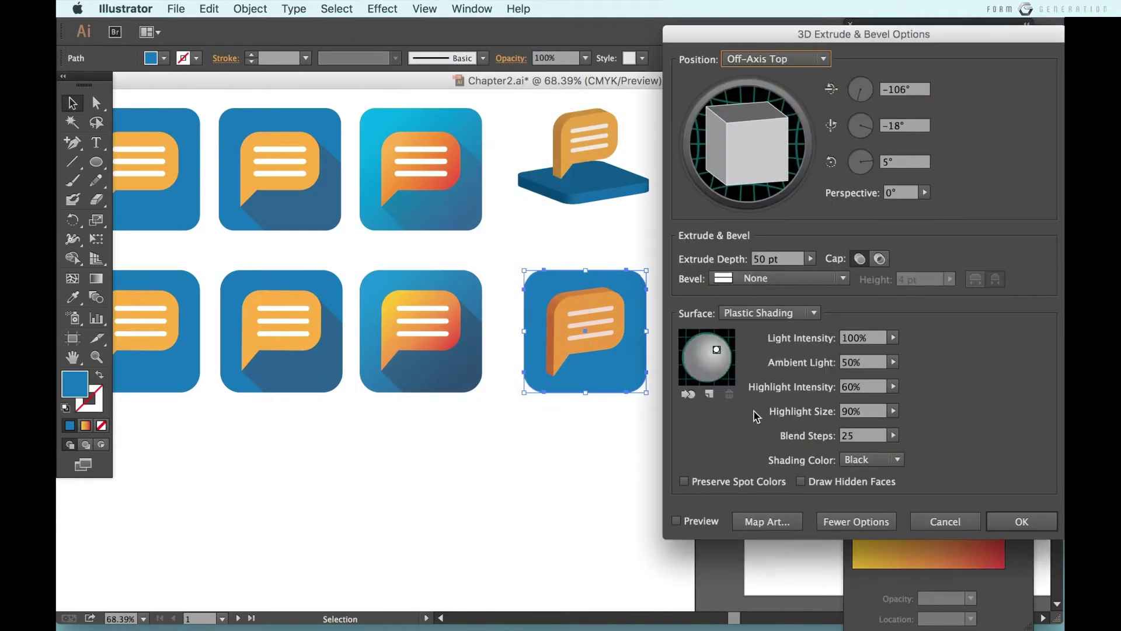
left_click(712, 521)
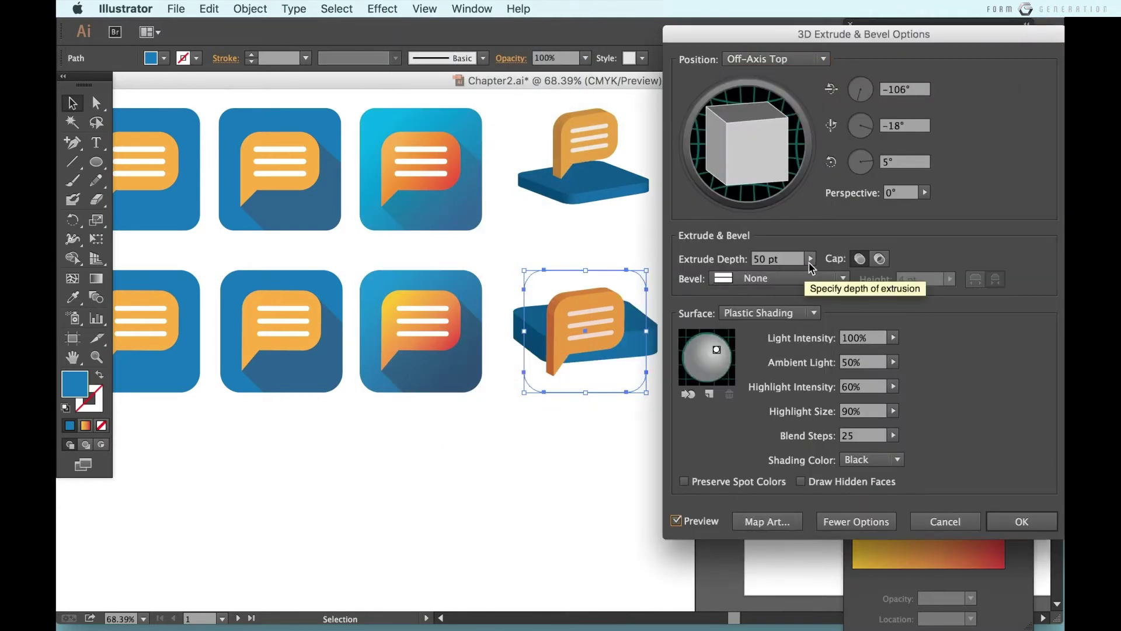
Step: Set the tile's extrusion depth to 20 pt and move the slab lower beneath the bubble
type("20")
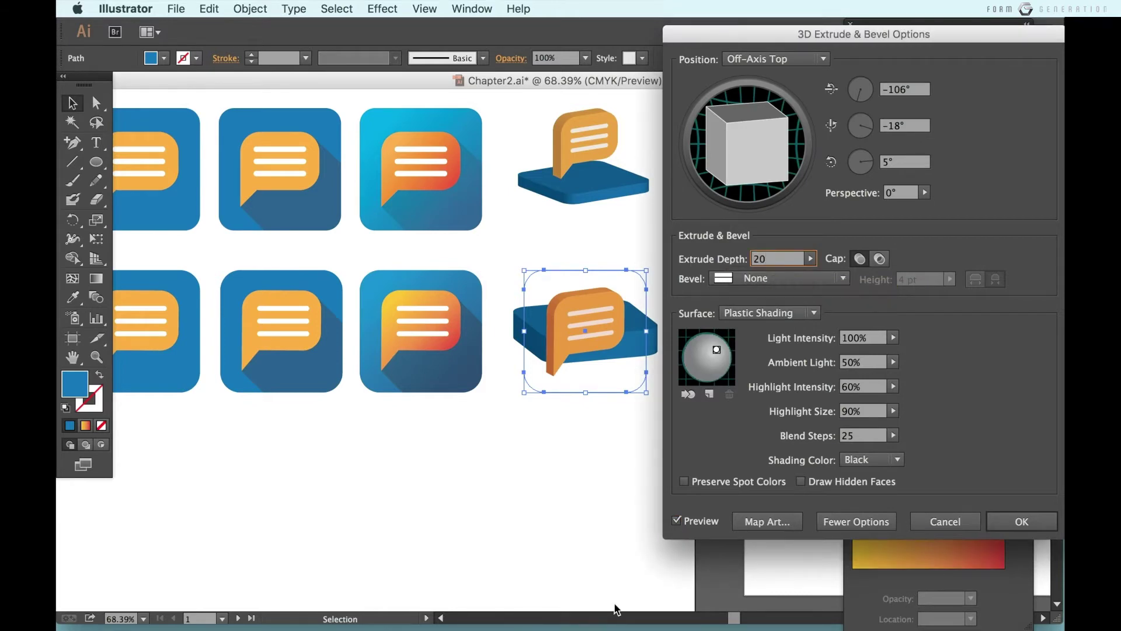
left_click(712, 525)
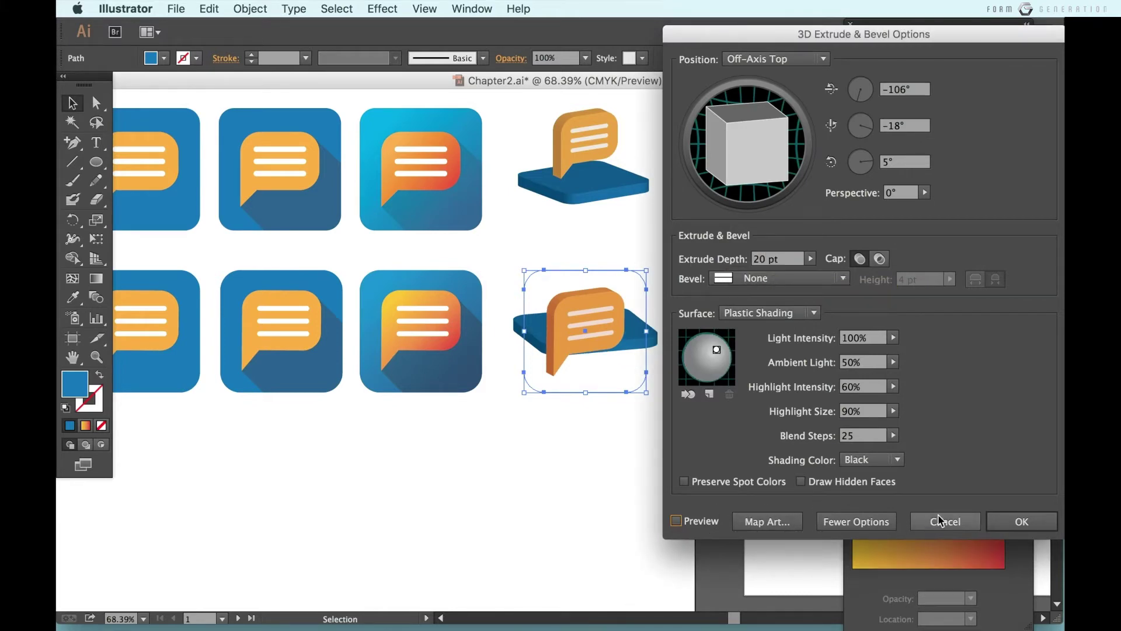
left_click(1027, 521)
left_click_drag(635, 386, 635, 374)
left_click(667, 435)
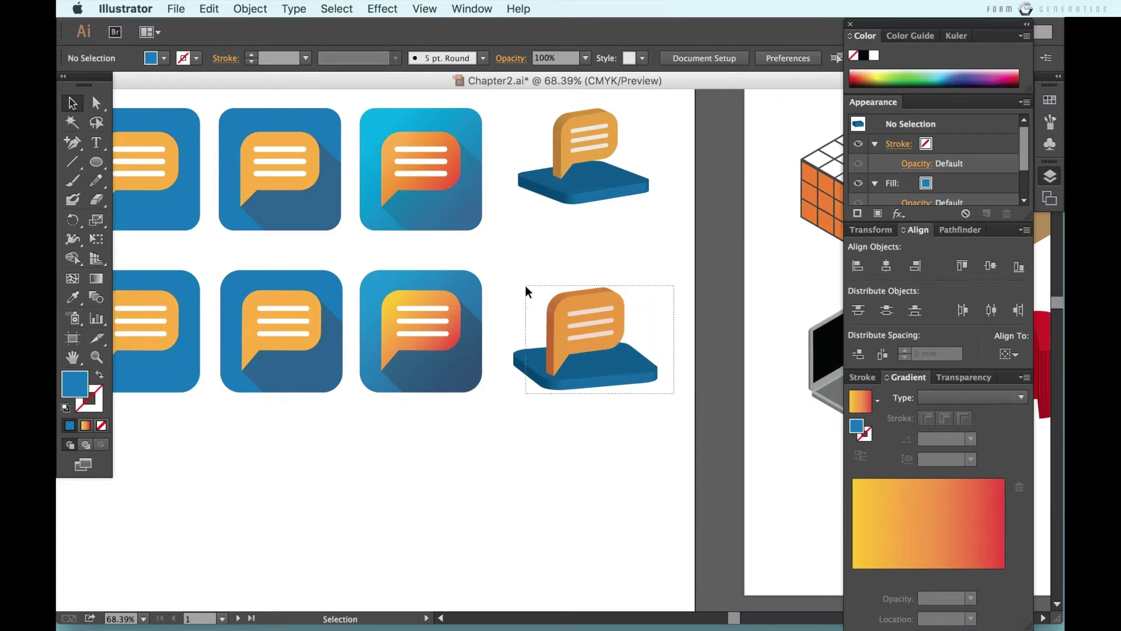
Step: Enlarge the speech bubble slightly above its blue slab
left_click_drag(524, 285, 685, 324)
left_click(642, 345, "shift")
left_click_drag(625, 290, 621, 292)
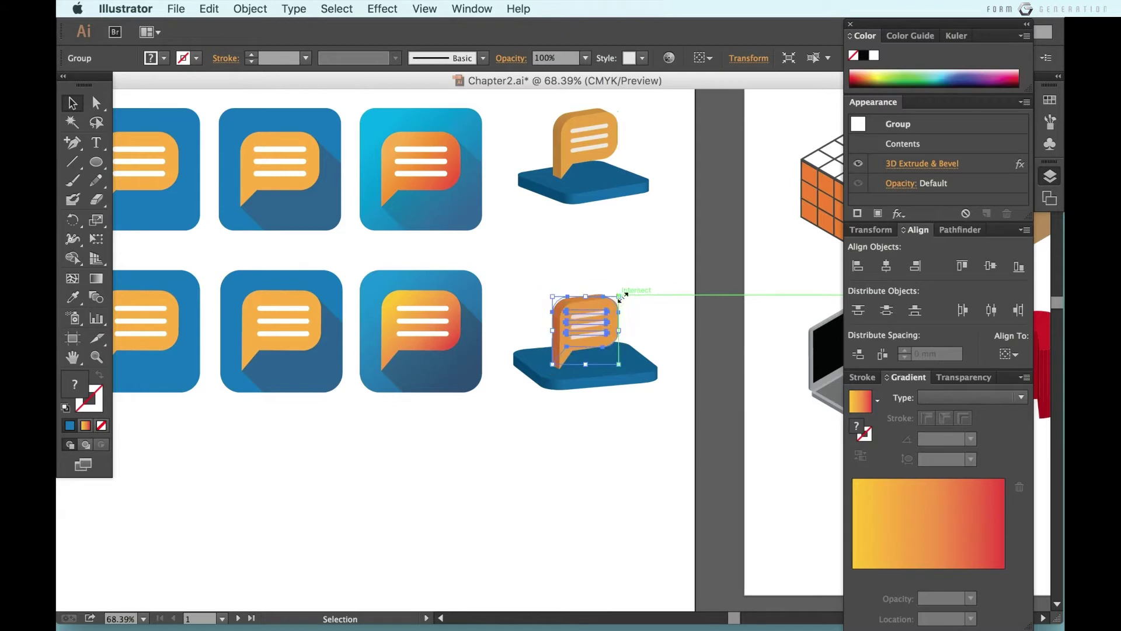
left_click(658, 397)
Step: Duplicate the bubble and its base straight down below the second 3D icon
left_click(631, 380)
mouse_move(667, 432)
left_mouse_down()
mouse_move(560, 310)
mouse_move(580, 302)
left_mouse_up()
left_click(643, 532)
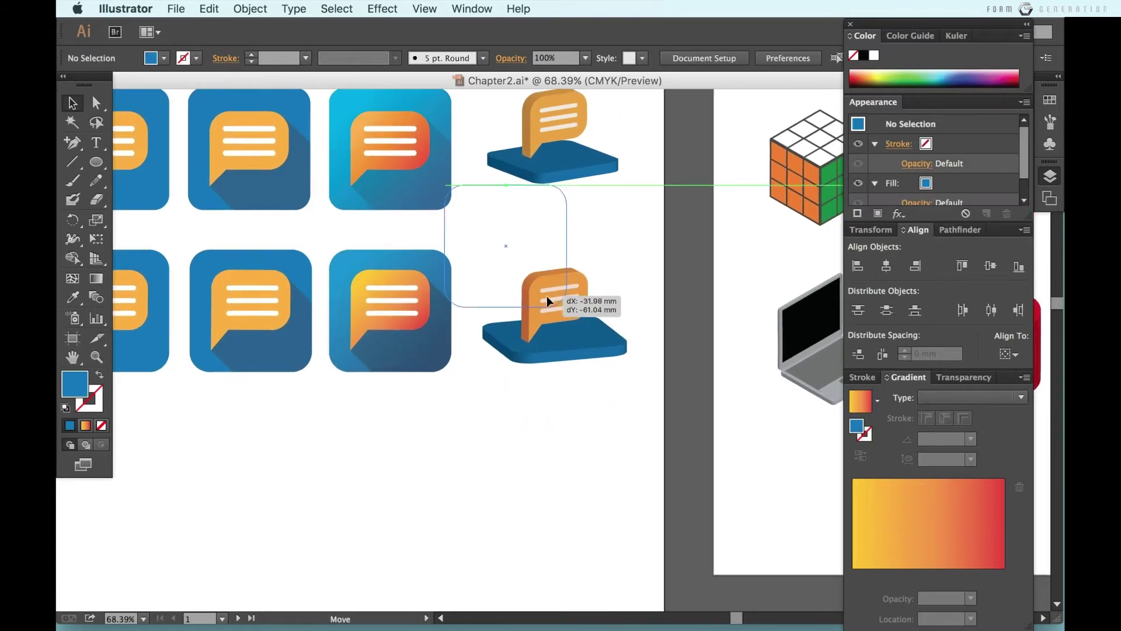
left_click(513, 302)
left_click_drag(633, 438, 510, 265)
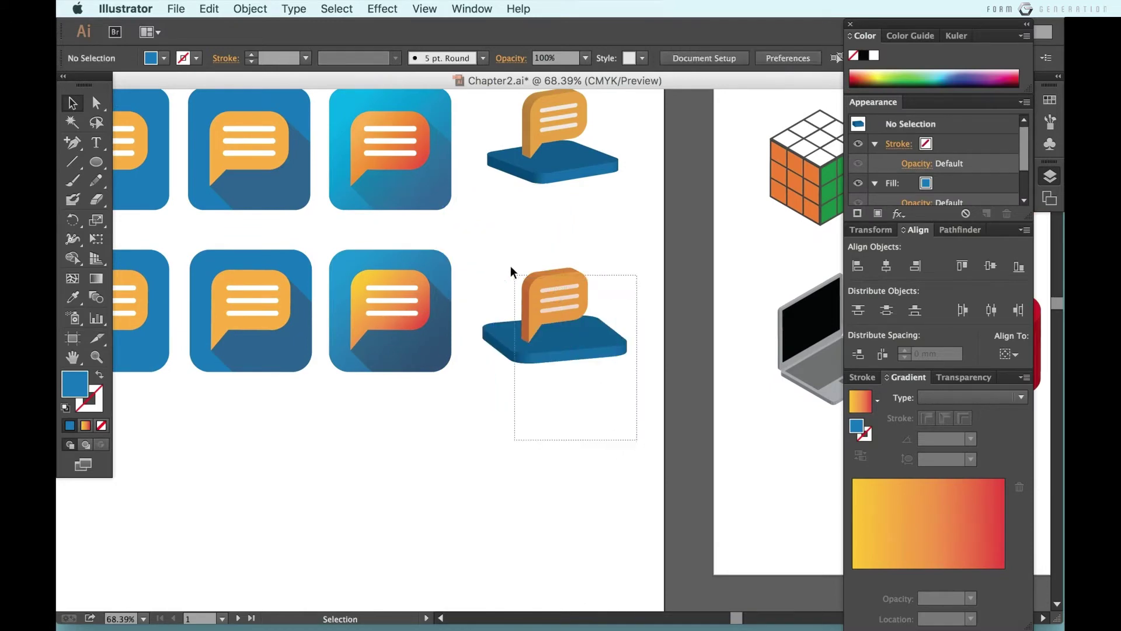
left_click_drag(556, 296, 556, 432)
left_click(567, 500)
scroll(536, 499, "up", 2)
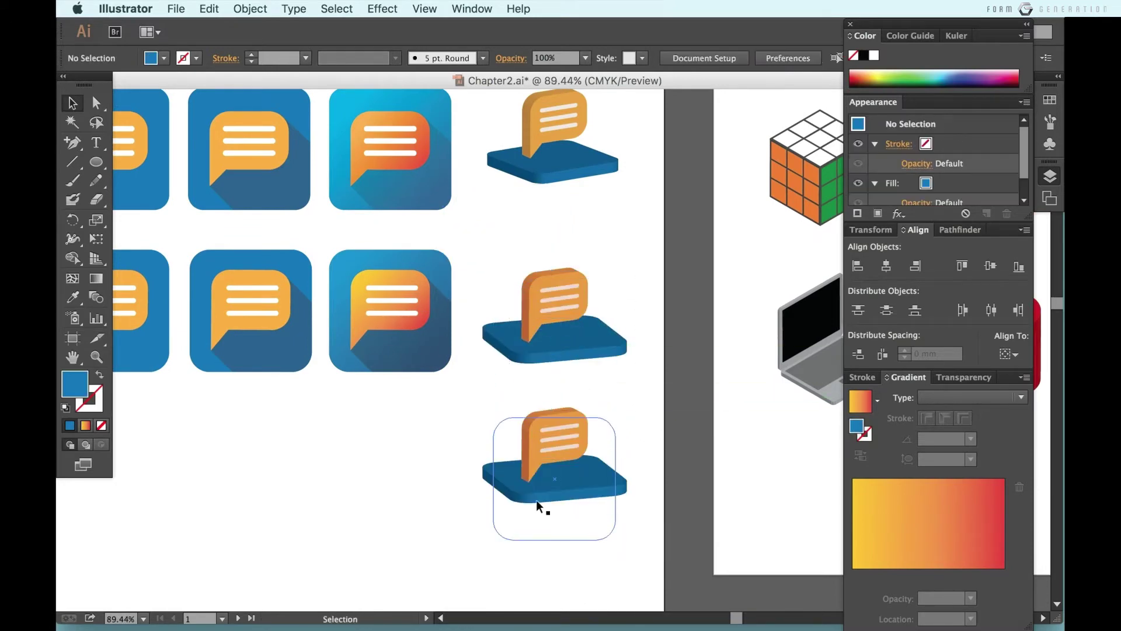
left_click(528, 435)
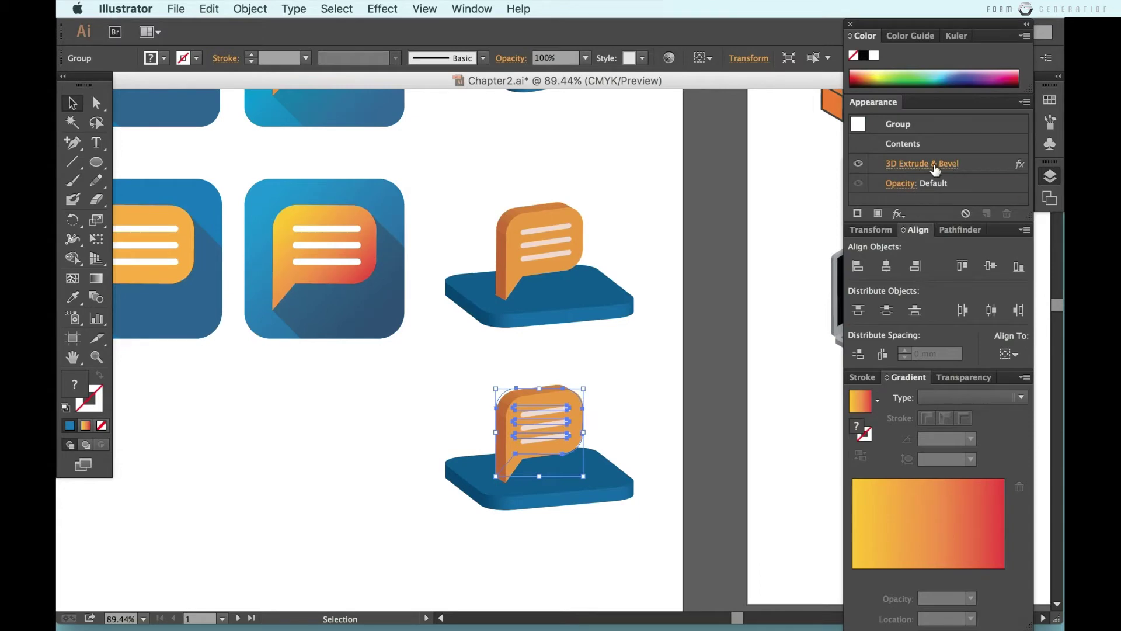
Step: Preview the bubble's 3D extrusion and rotate it slightly
left_click(934, 166)
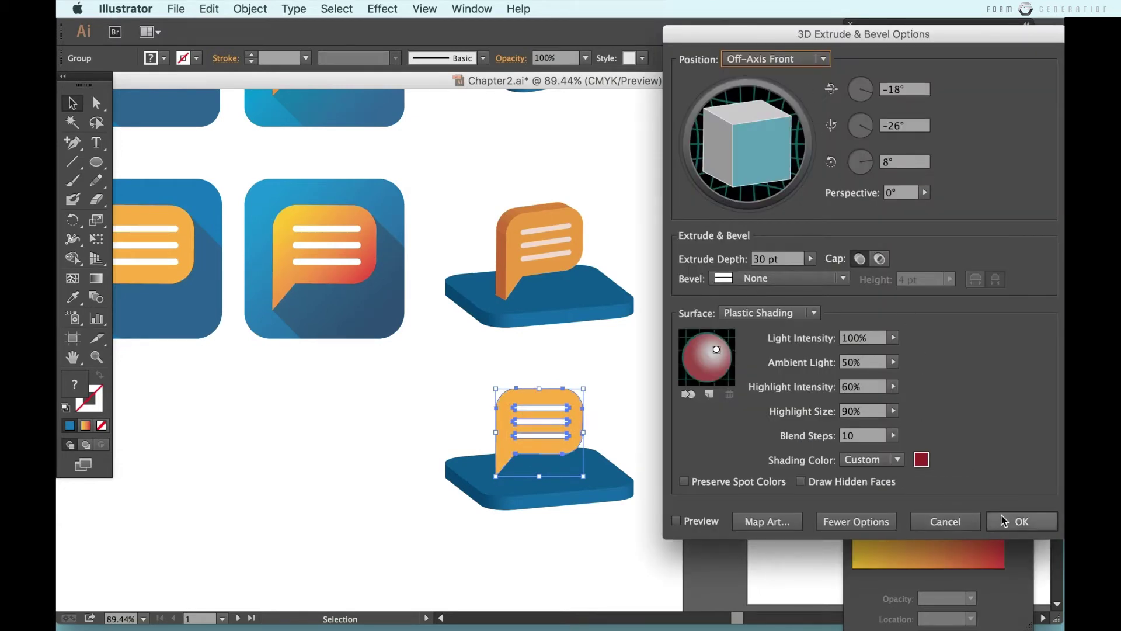
left_click(677, 520)
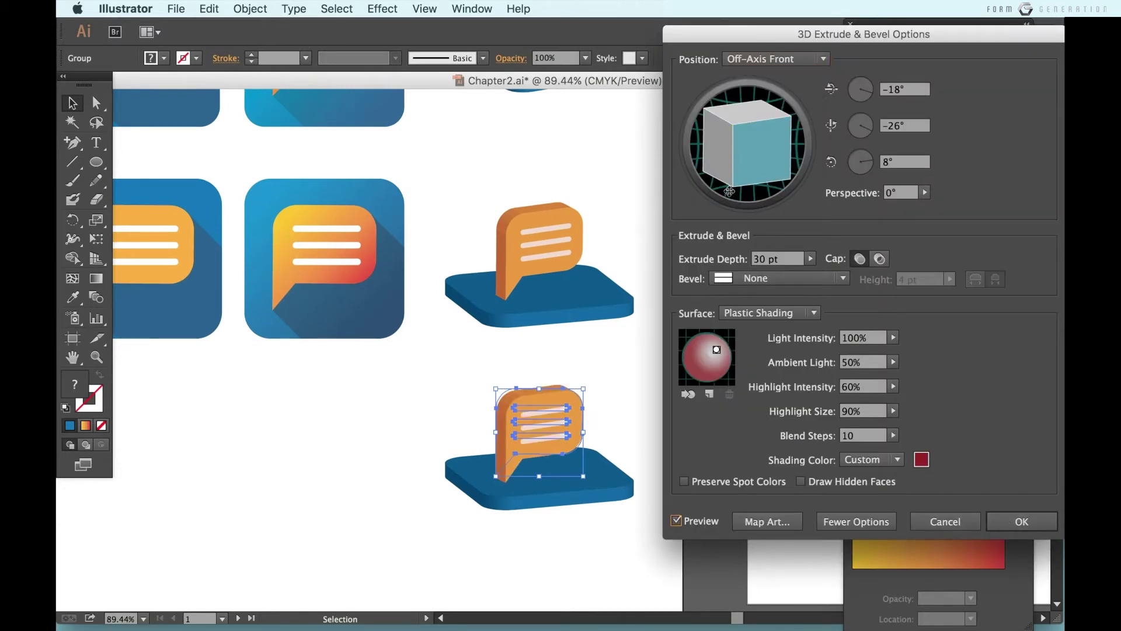
mouse_move(731, 161)
left_mouse_down()
mouse_move(774, 142)
mouse_move(764, 117)
mouse_move(750, 117)
left_mouse_up()
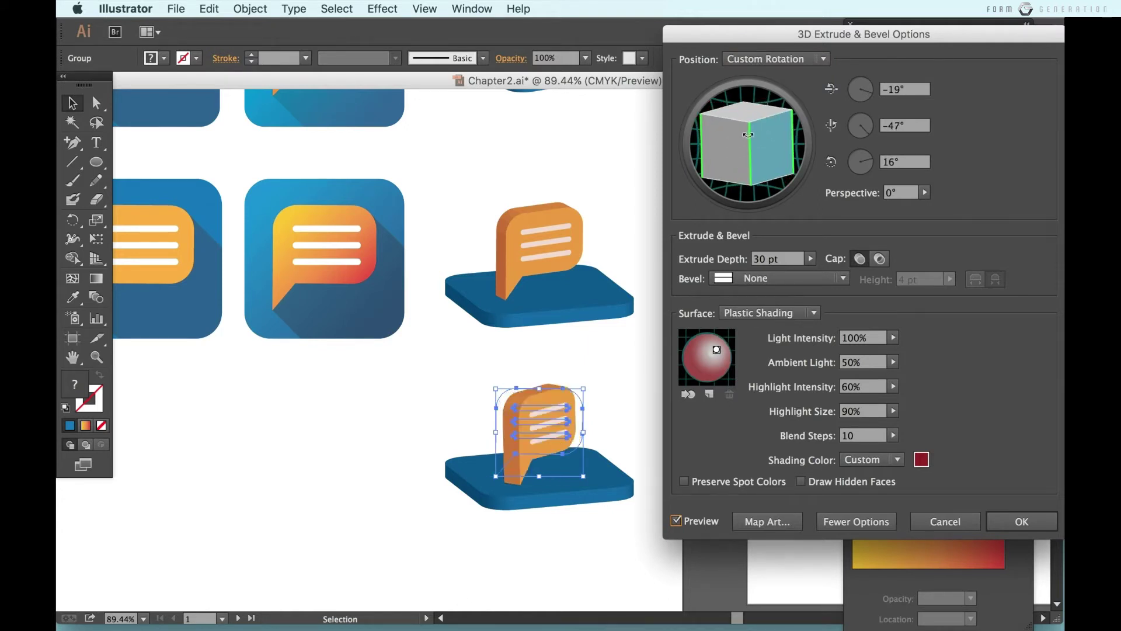
Step: Try the off-axis and isometric position presets, settling back on Off-Axis Front
left_click(756, 65)
left_click(780, 201)
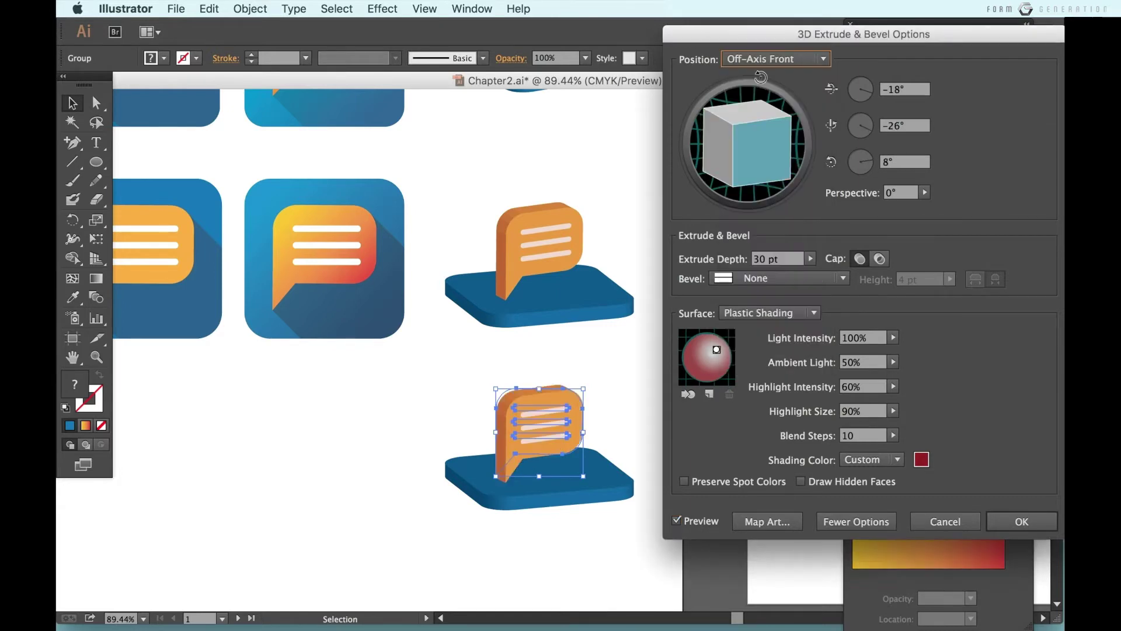
left_click(757, 65)
left_click(783, 225)
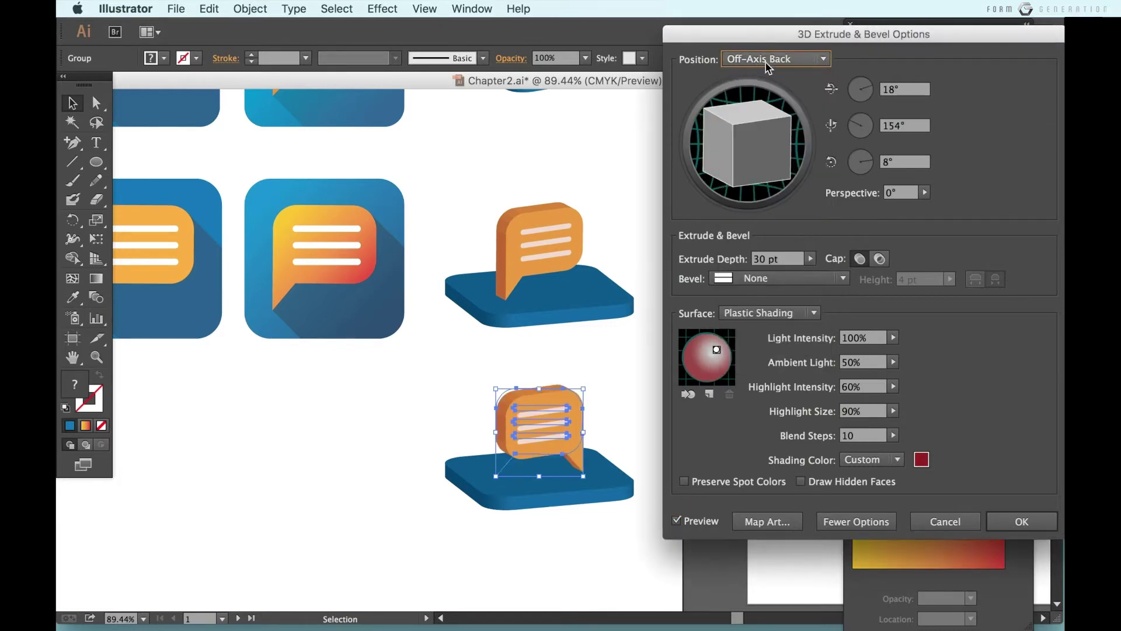
left_click(777, 59)
left_click(786, 238)
left_click(771, 59)
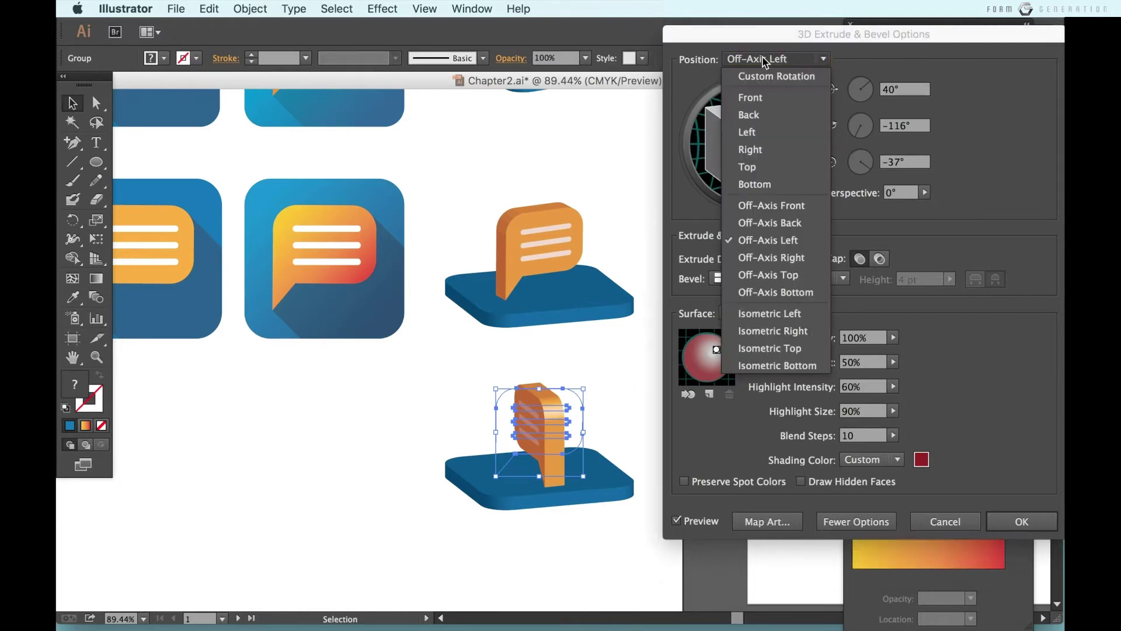
left_click(794, 257)
left_click(780, 58)
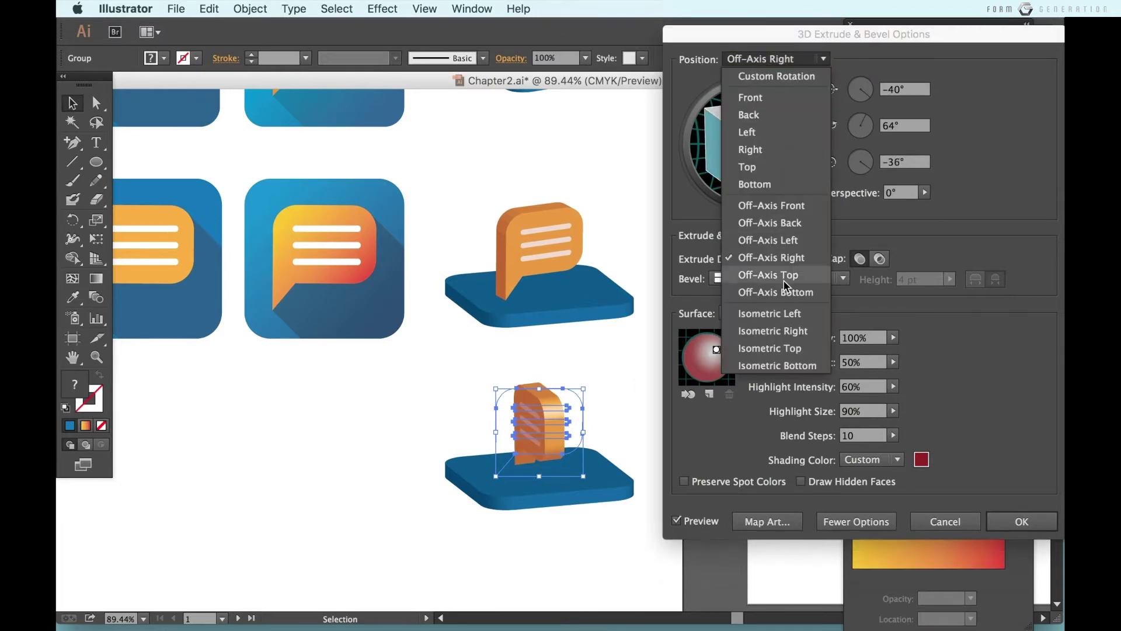
left_click(783, 276)
left_click(763, 59)
left_click(793, 292)
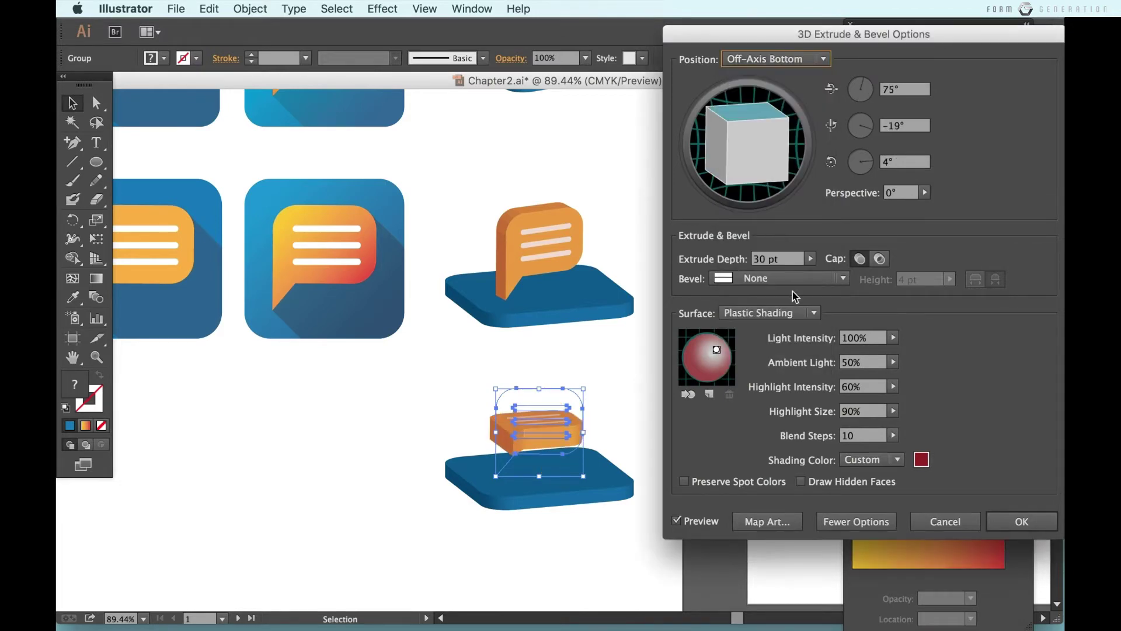
left_click(759, 59)
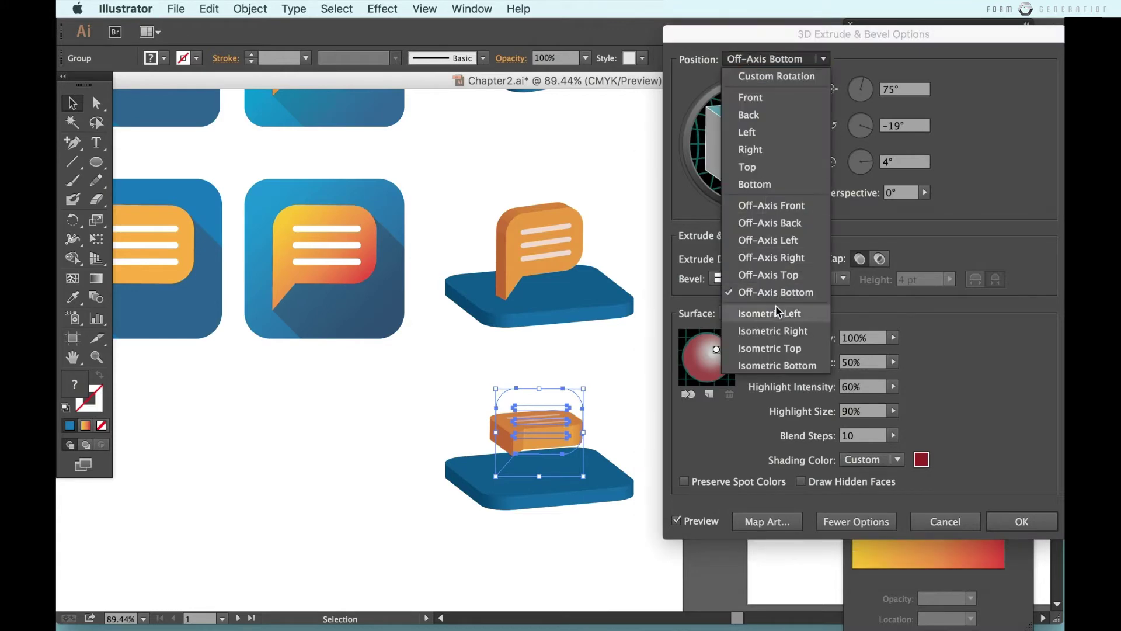
left_click(775, 307)
left_click(771, 59)
left_click(785, 326)
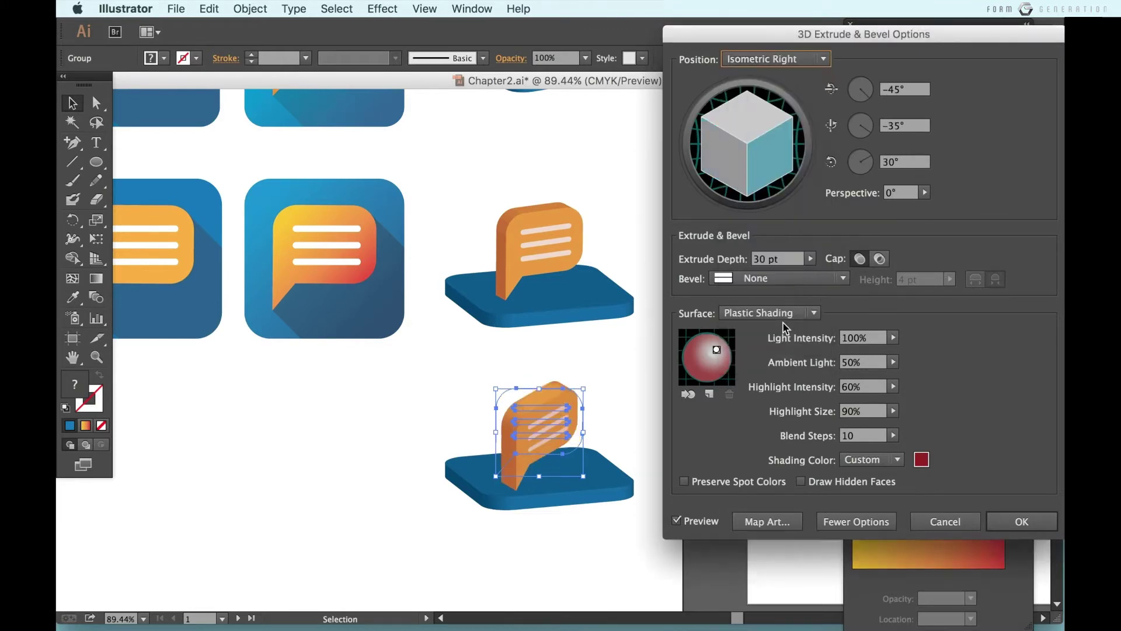
left_click(771, 59)
left_click(769, 348)
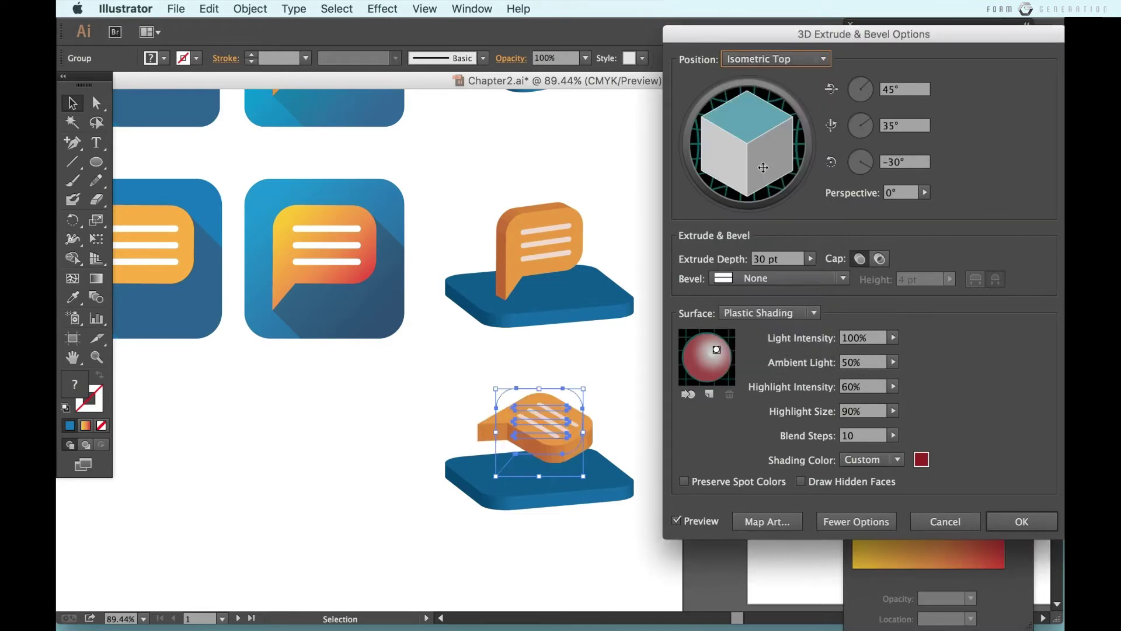
left_click(746, 60)
left_click(777, 365)
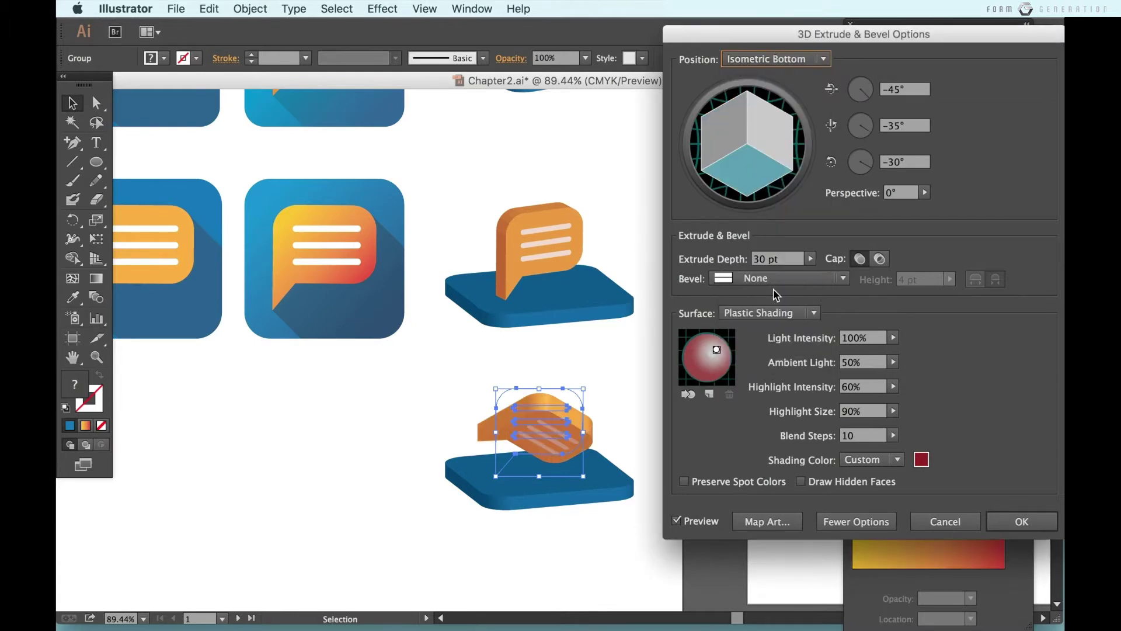
left_click(757, 63)
left_click(783, 209)
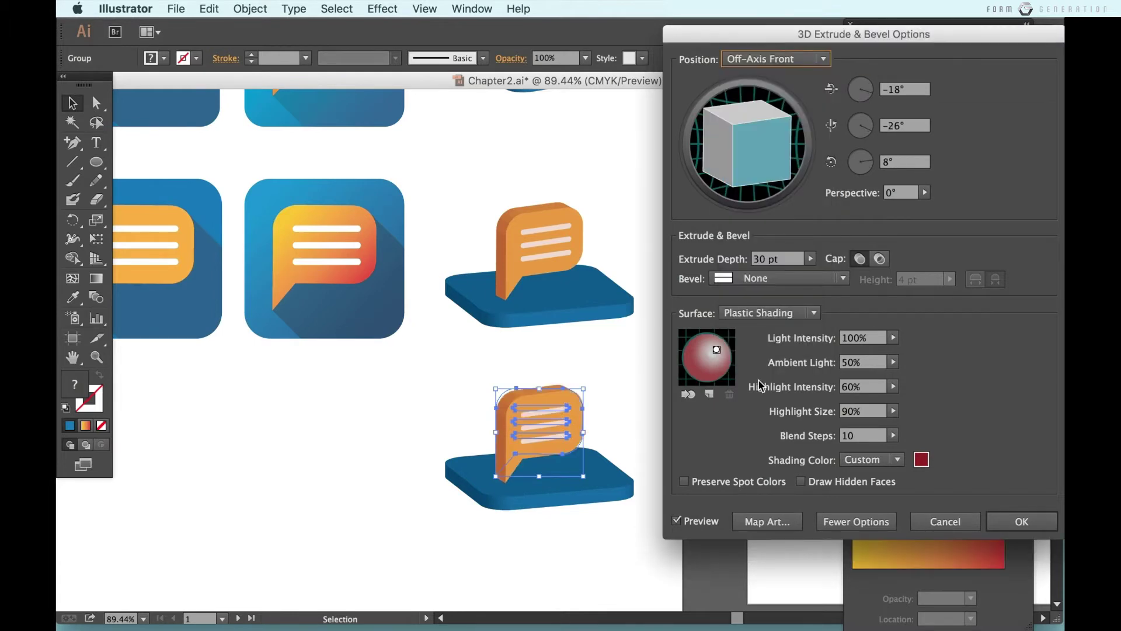
Step: Turn the bubble a little further and apply it with Surface set to No Shading
left_click_drag(735, 156, 727, 156)
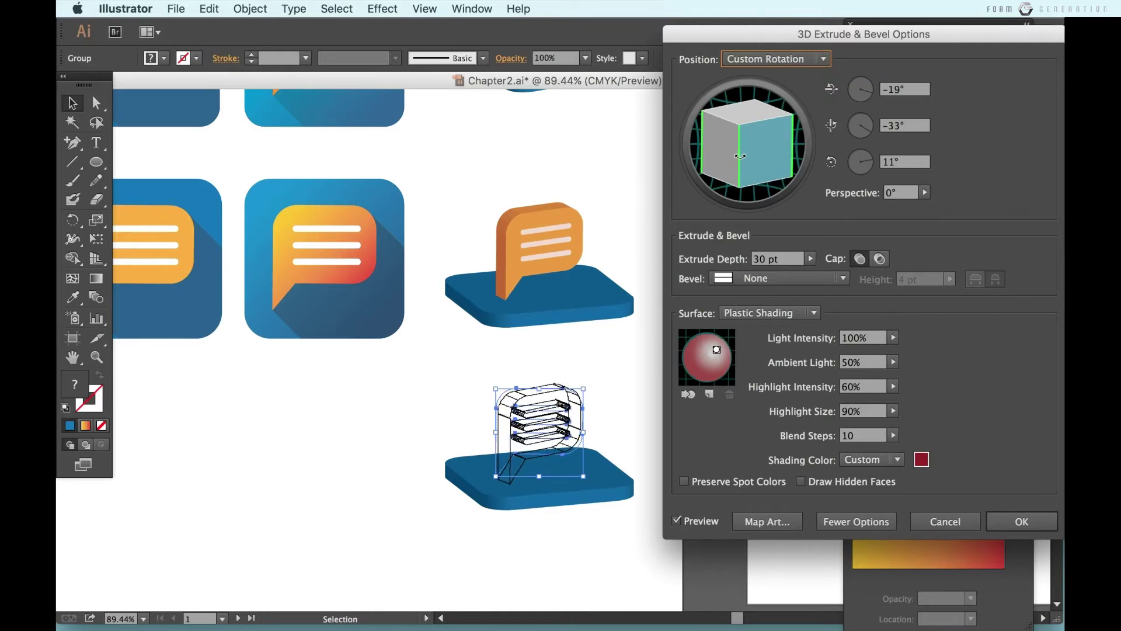
left_click(788, 314)
left_click(752, 347)
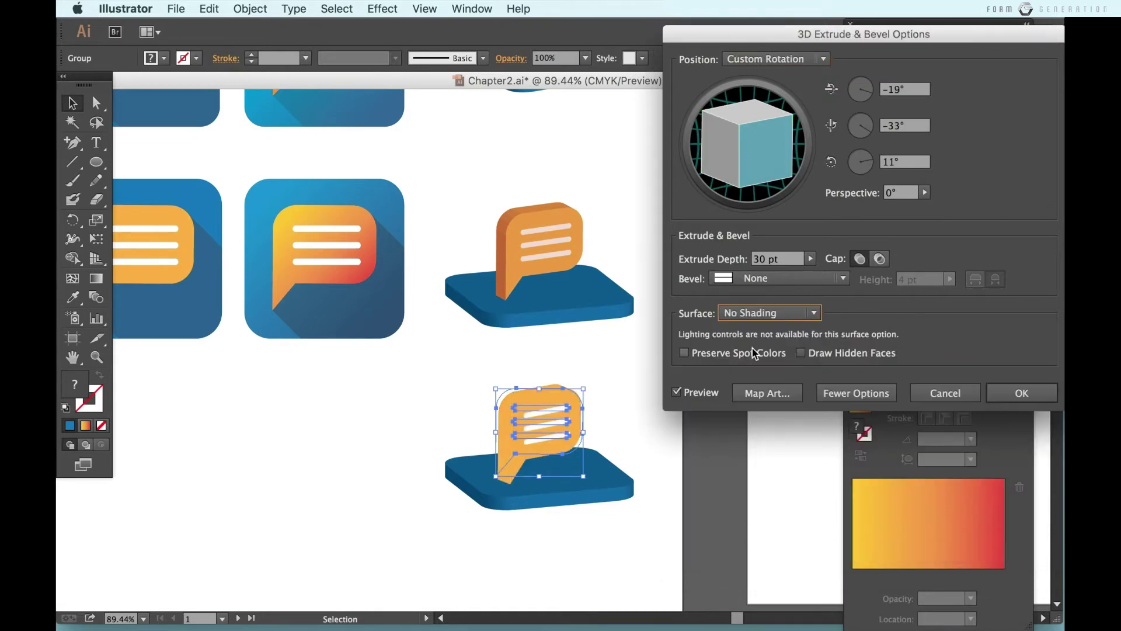
left_click(1010, 403)
left_click(250, 8)
Step: Expand the bubble's 3D appearance into shapes and ungroup it twice
left_click(275, 183)
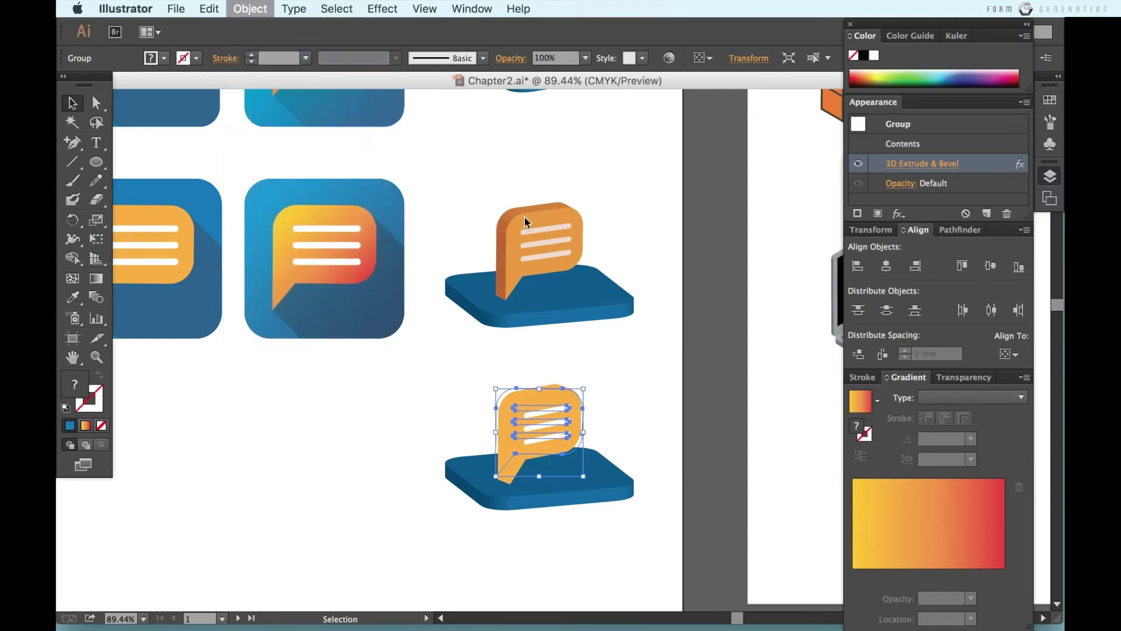
left_click(648, 401)
left_click(570, 424)
right_click(567, 422)
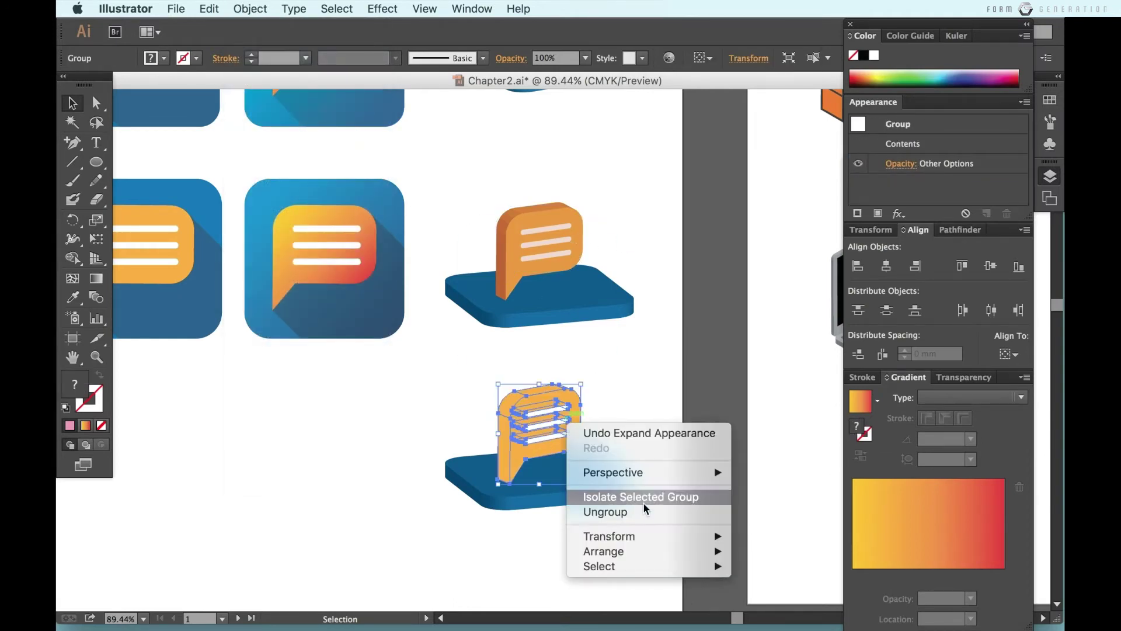
left_click(605, 512)
left_click(529, 392)
scroll(579, 374, "up", 3)
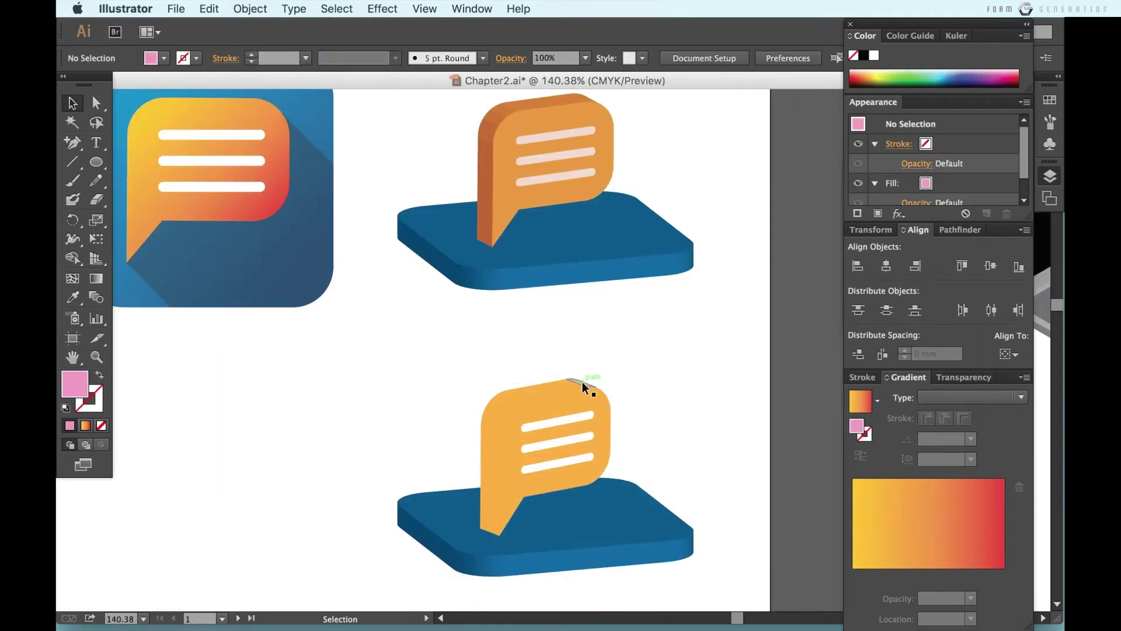
left_click(582, 381)
right_click(569, 383)
left_click(597, 477)
Step: Merge the bubble's side pieces into one shape with Pathfinder Unite
left_click(580, 381)
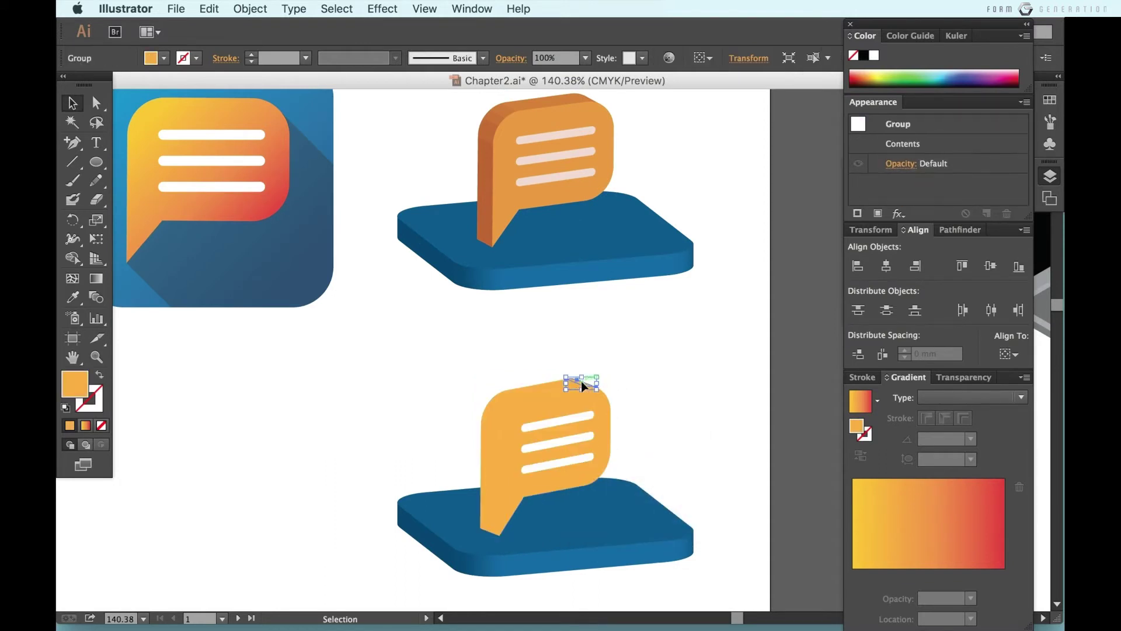
left_click(500, 409, "shift")
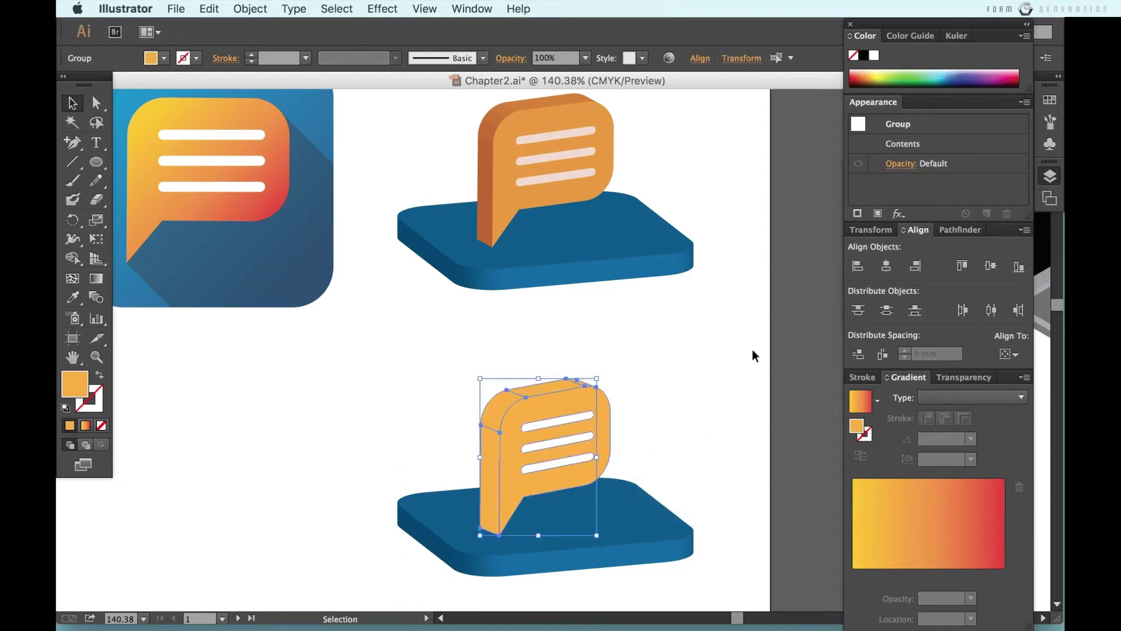
left_click(957, 230)
left_click(857, 266)
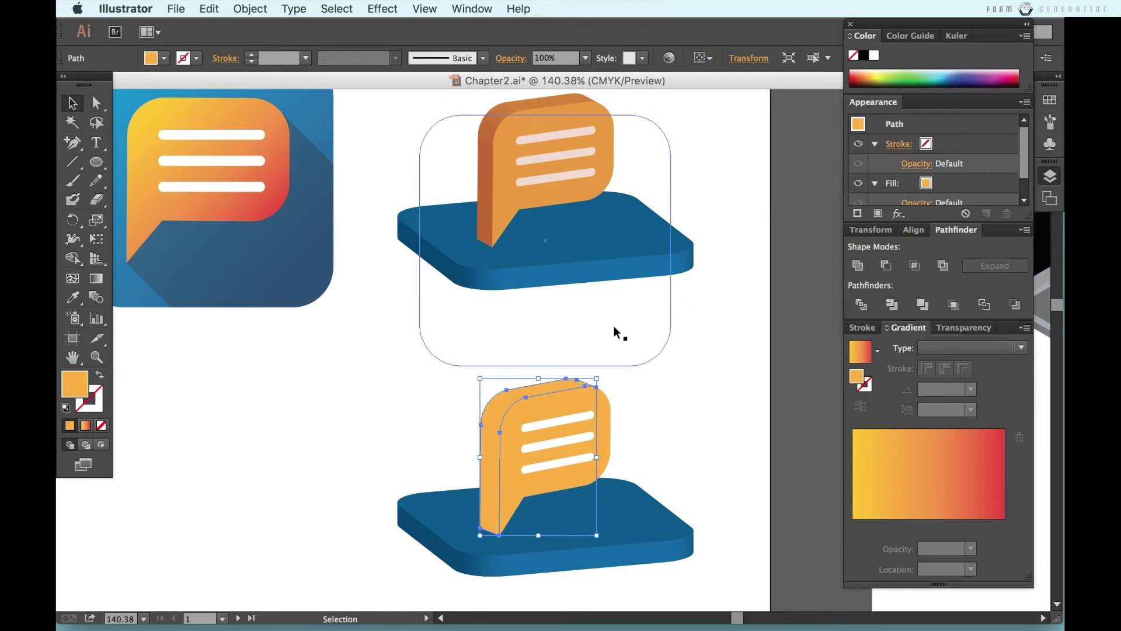
Step: Fill the merged side face light peach (FFE0B3)
double_click(80, 393)
left_click(383, 304)
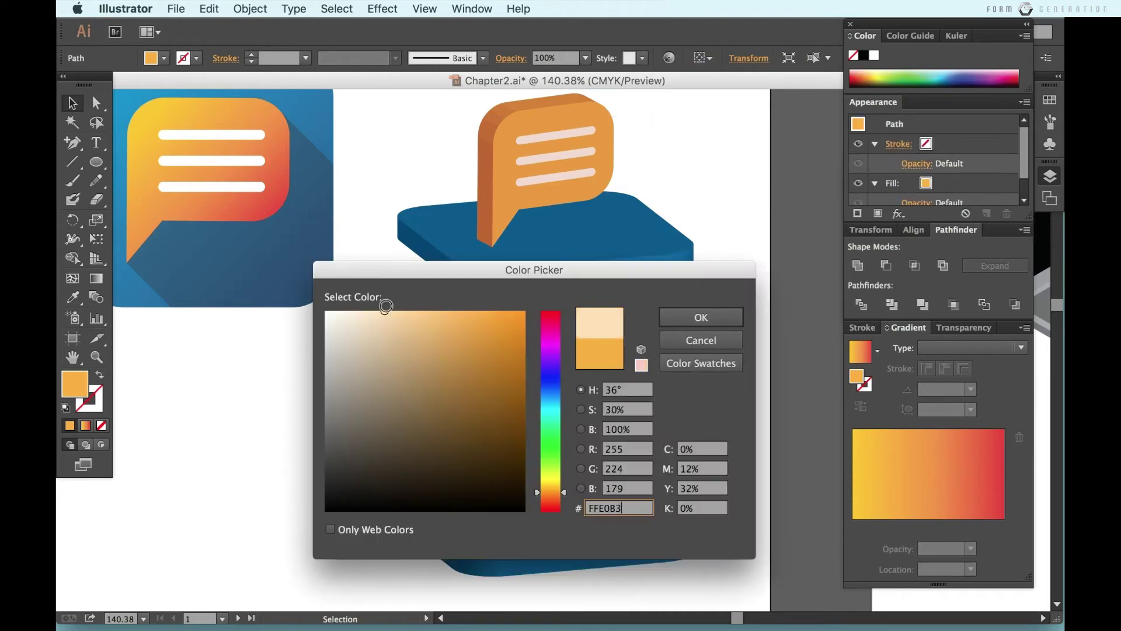
left_click(727, 323)
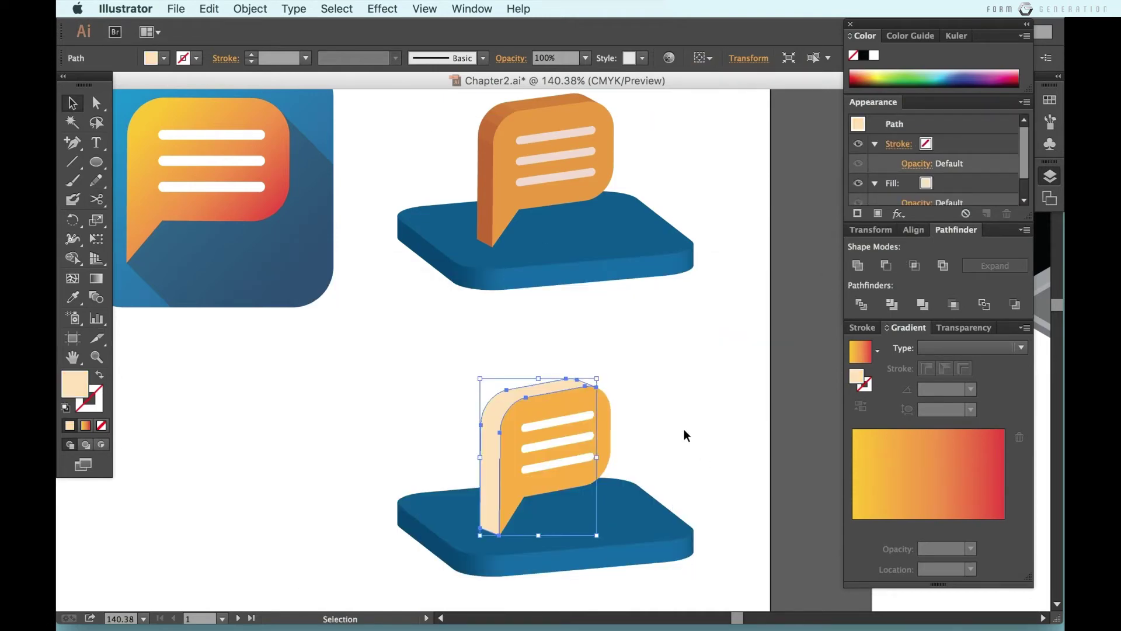
left_click(684, 430)
scroll(687, 432, "down", 3)
left_click(597, 430)
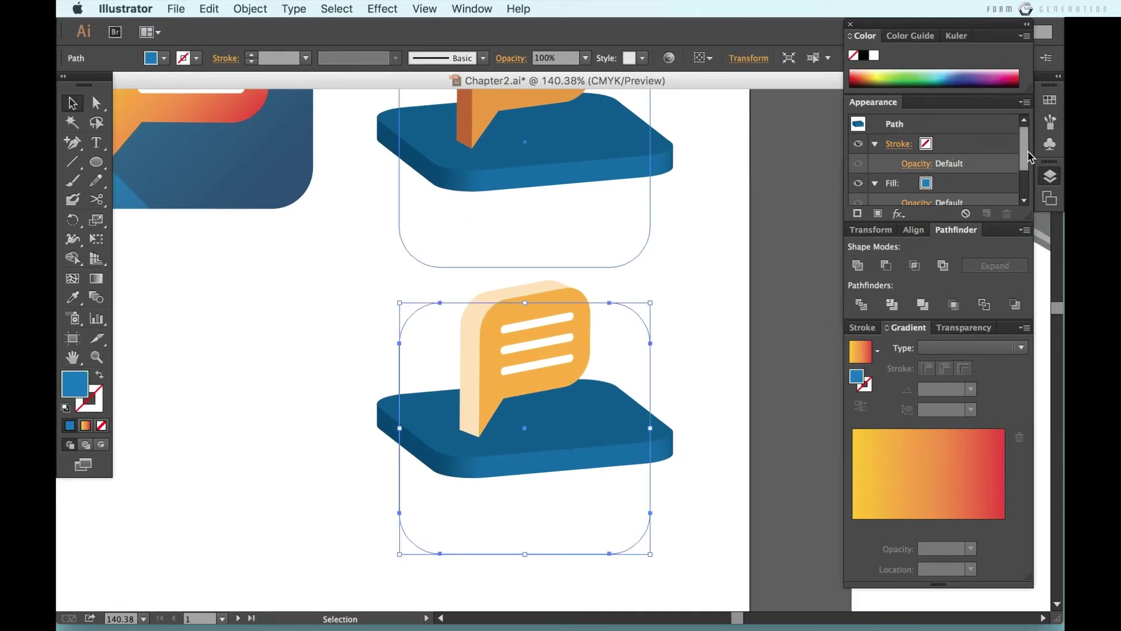
Step: Re-extrude the blue base with a custom rotation, no bevel and No Shading
left_click_drag(1025, 157, 1024, 185)
left_click(948, 177)
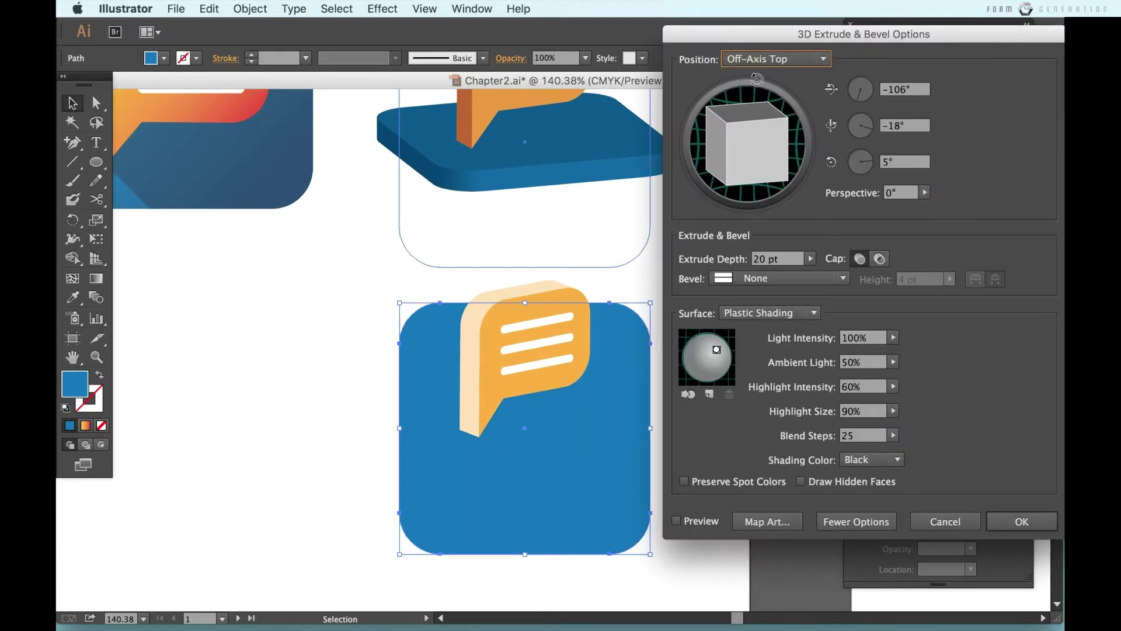
left_click_drag(756, 79, 741, 82)
left_click(698, 521)
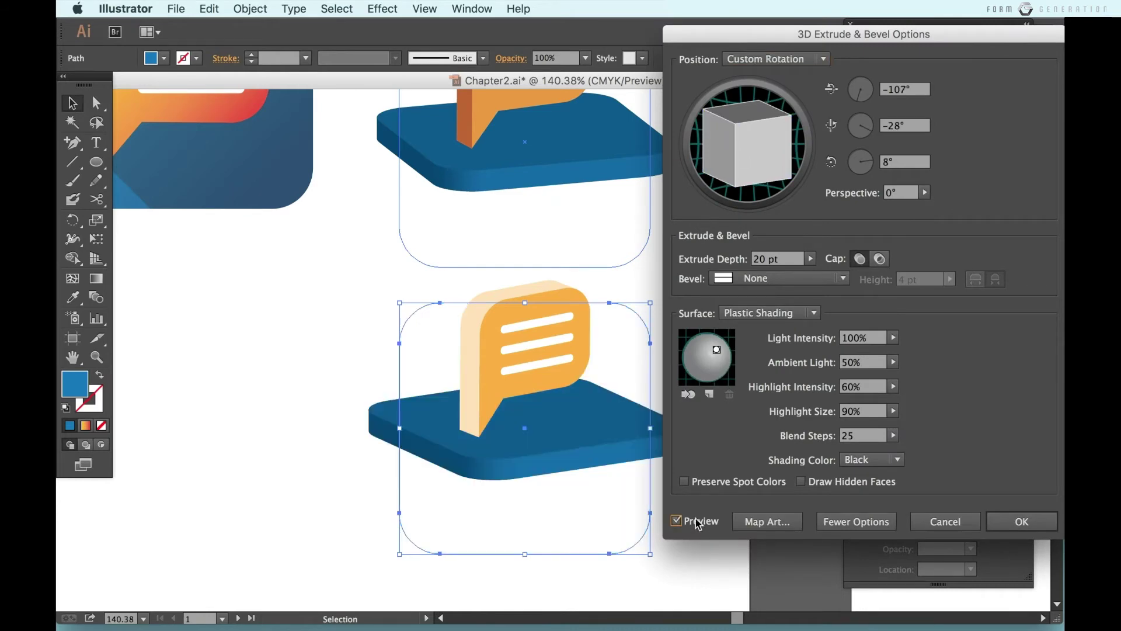
left_click_drag(733, 157, 737, 155)
left_click(750, 280)
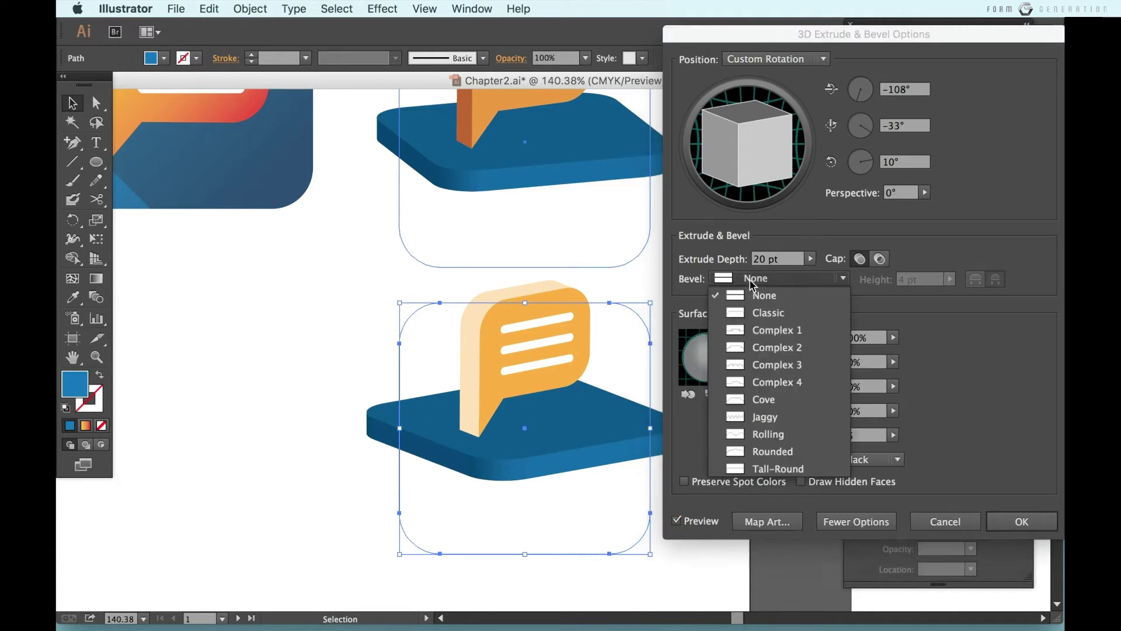
left_click(750, 314)
left_click(762, 348)
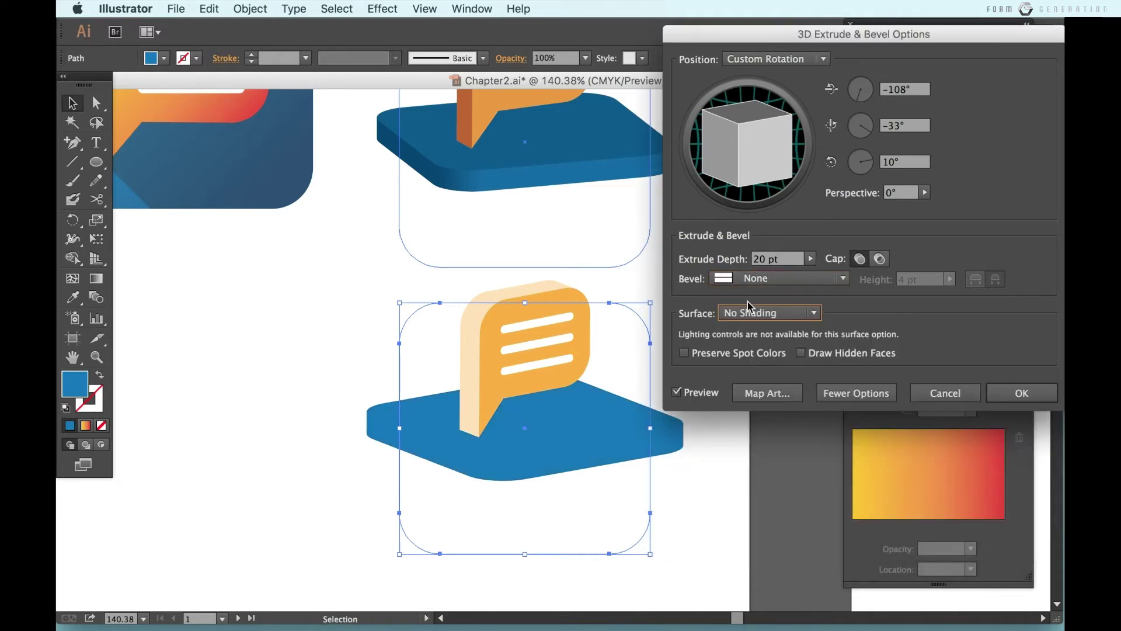
left_click(1010, 397)
Step: Expand the base's 3D appearance and ungroup it into separate shapes
left_click(259, 9)
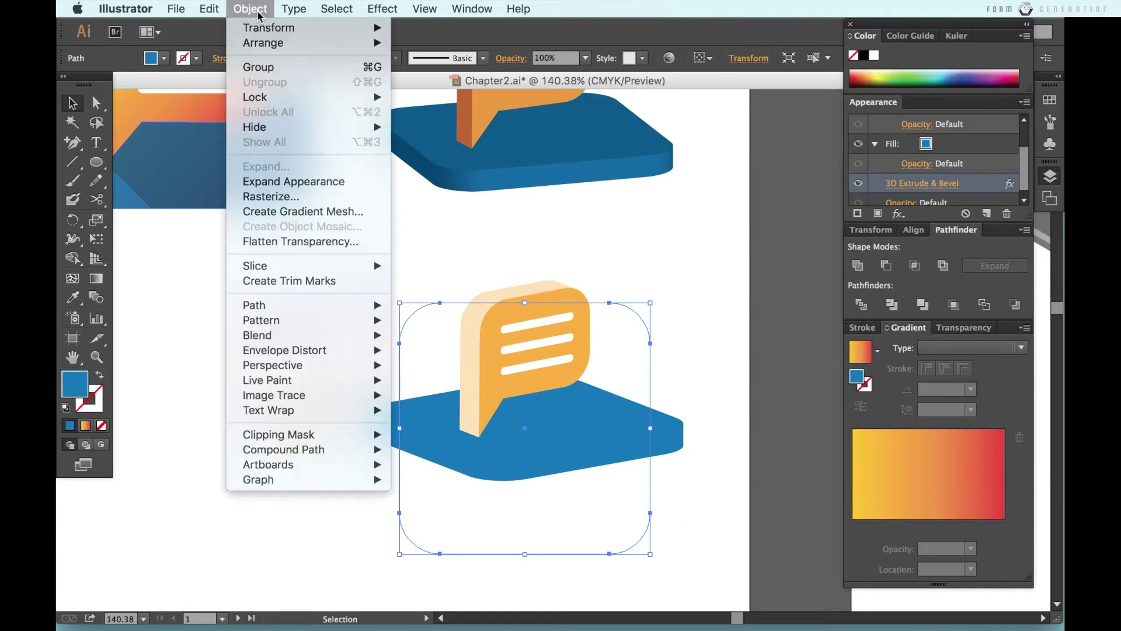
left_click(304, 187)
left_click(359, 387)
left_click(443, 454)
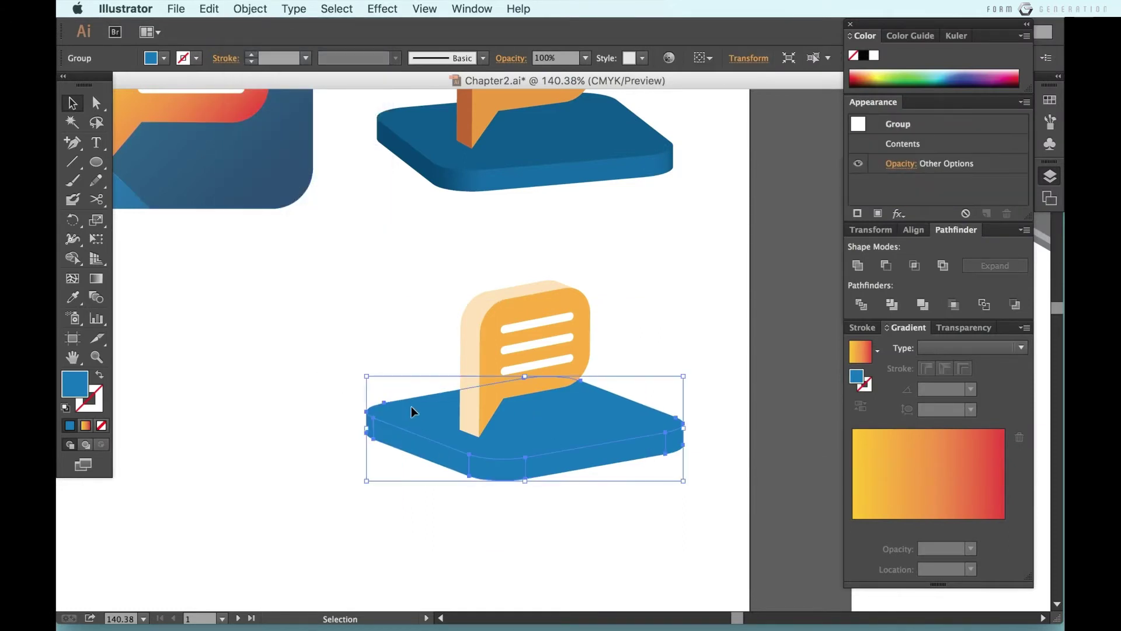
right_click(411, 406)
left_click(447, 498)
right_click(439, 446)
left_click(379, 513)
Step: Fill the base's side faces darker blue 026EAA
key("a")
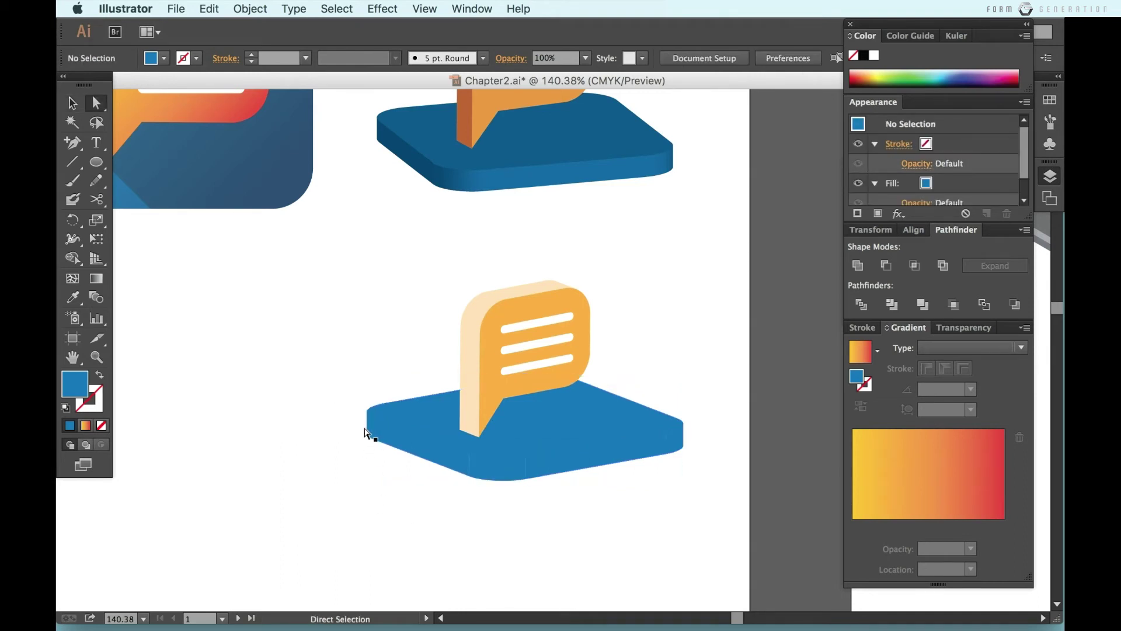
left_click(395, 441)
left_click(500, 472, "shift")
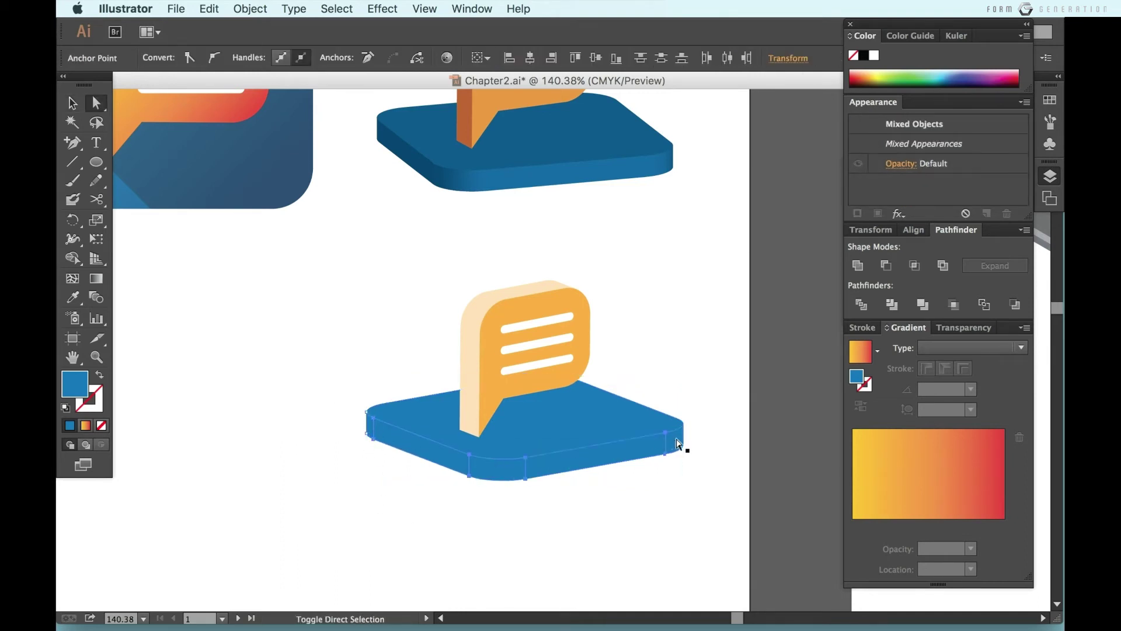
left_click(677, 444, "shift")
double_click(84, 383)
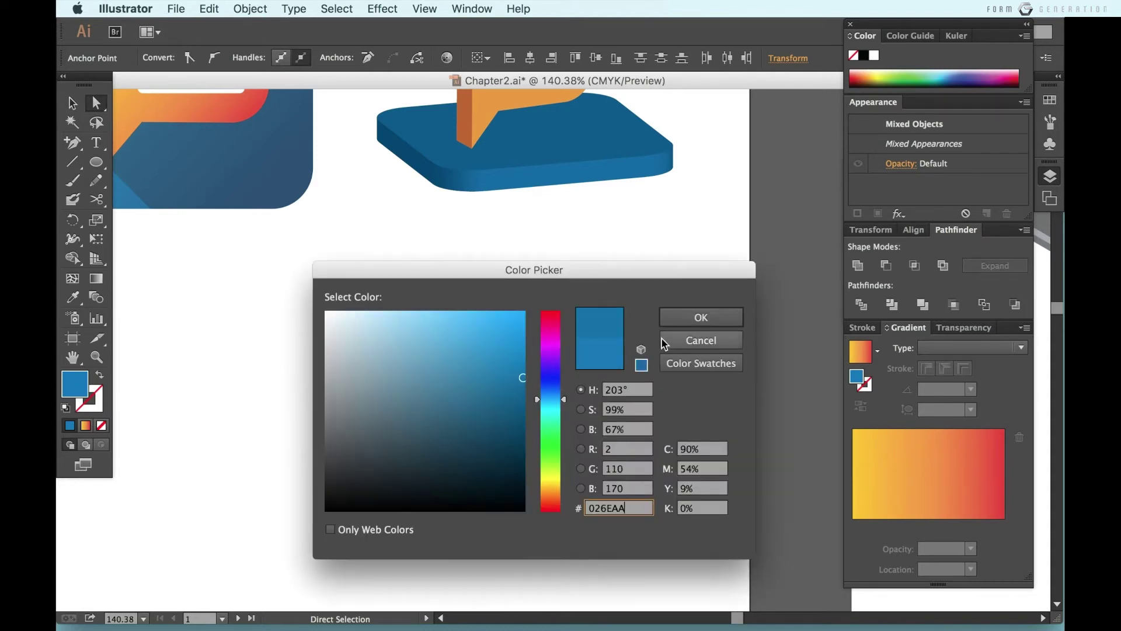
left_click(700, 317)
left_click(683, 365)
Step: Fill the base's top face a light blue
left_click(596, 426)
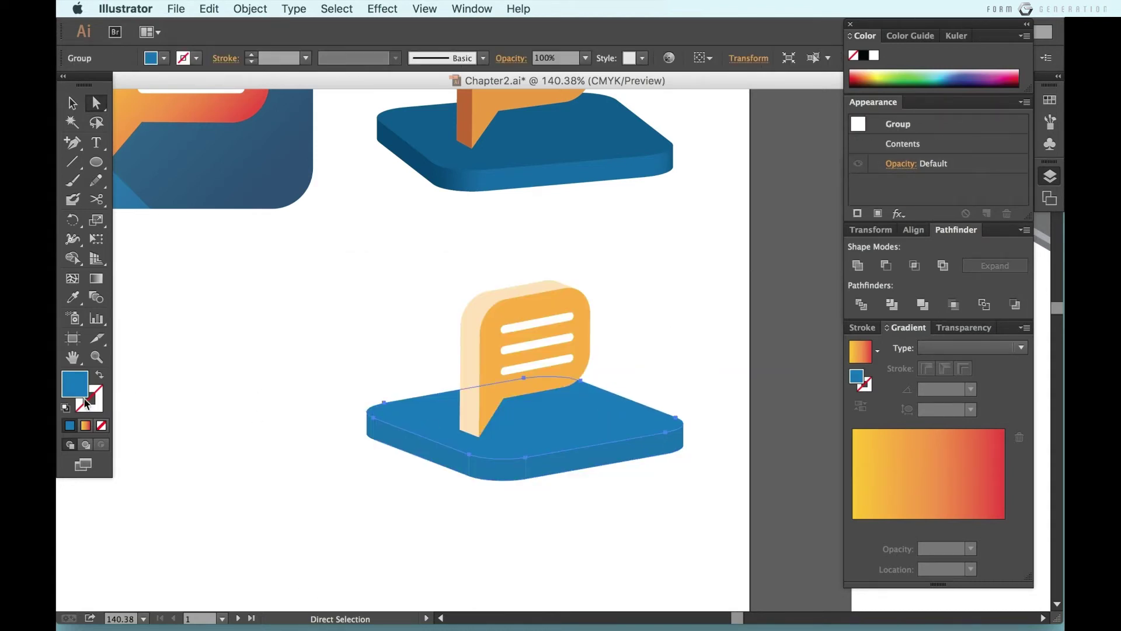
double_click(75, 384)
left_click(380, 317)
left_click_drag(380, 317, 407, 328)
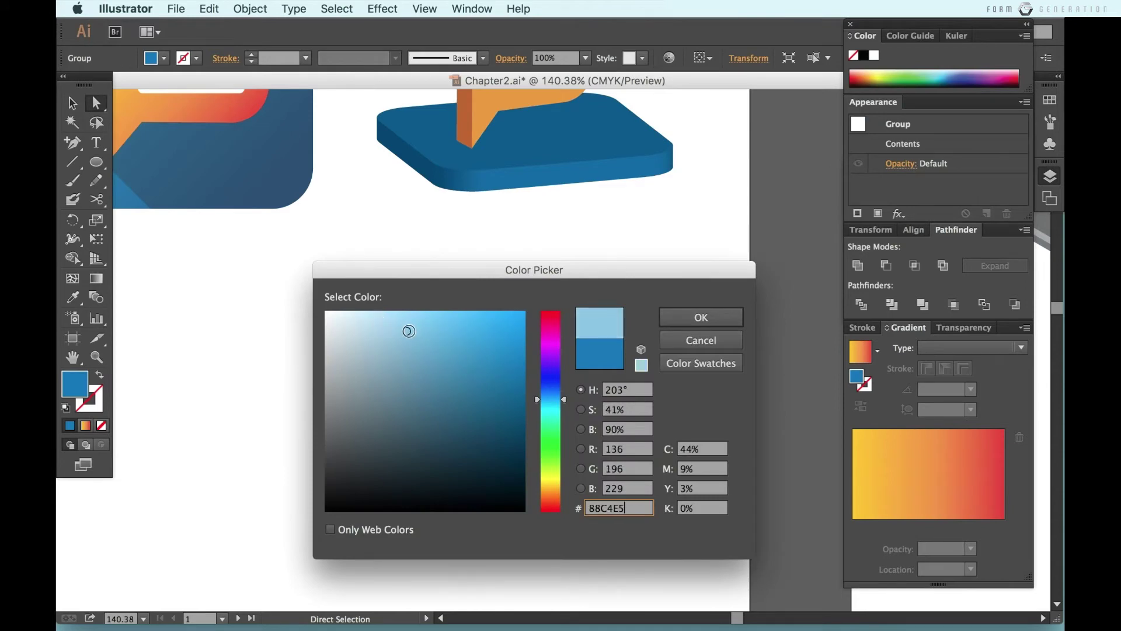
left_click(684, 320)
key("v")
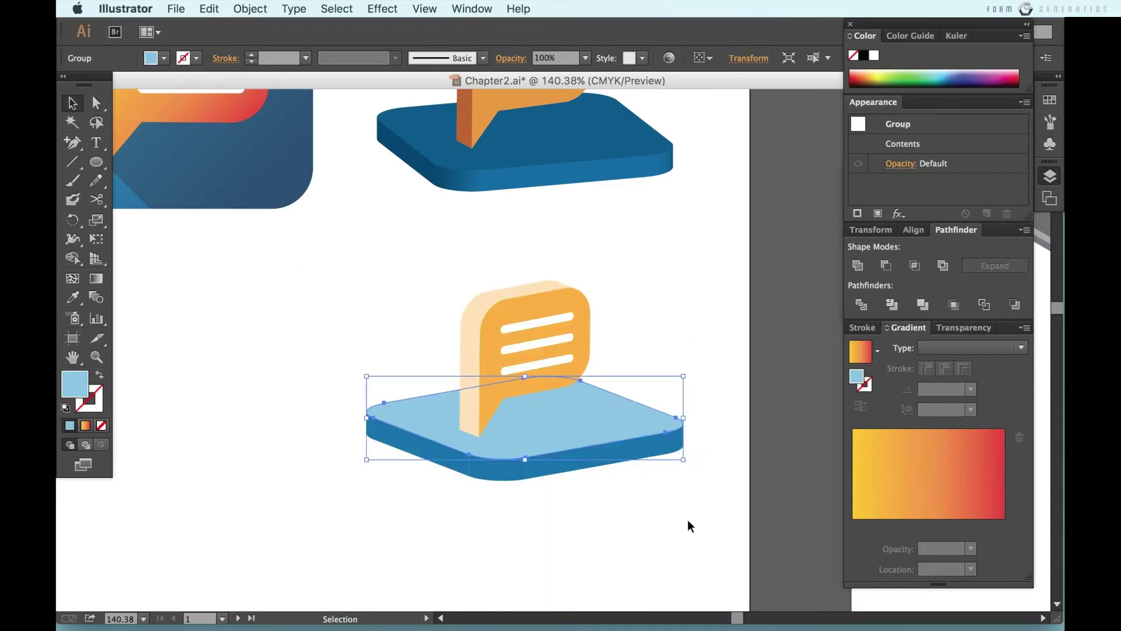
left_click(687, 520)
scroll(688, 520, "down", 3)
Step: Group the lower chat icon and raise both chat icons up the column
left_click_drag(711, 553, 491, 394)
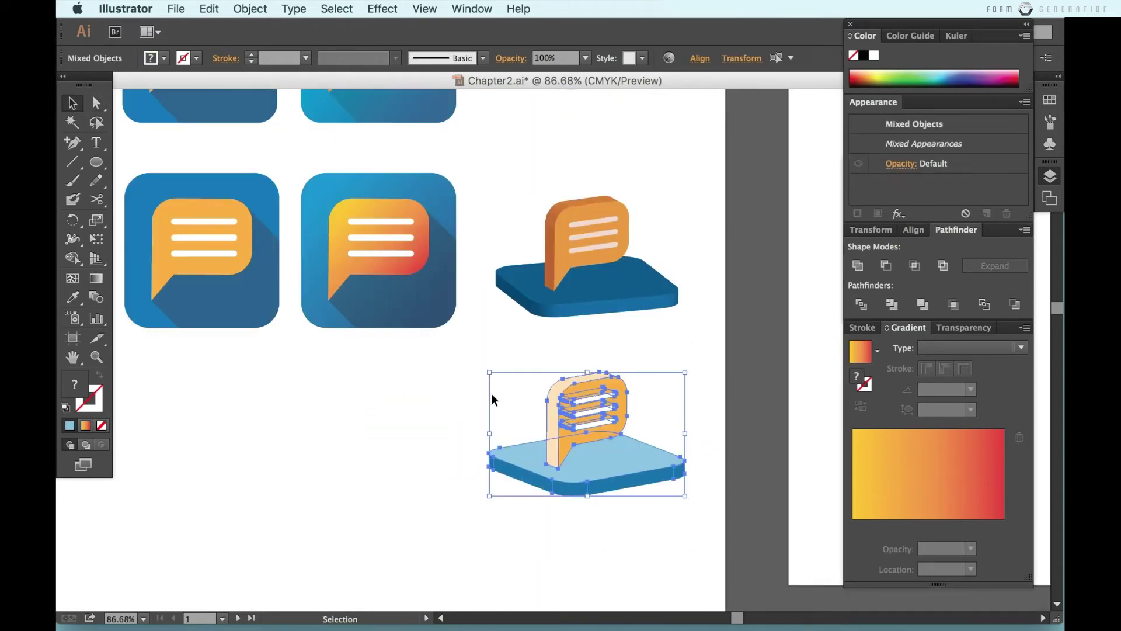
key("ctrl+g")
key("ctrl+shift+a")
left_click_drag(614, 448, 615, 419)
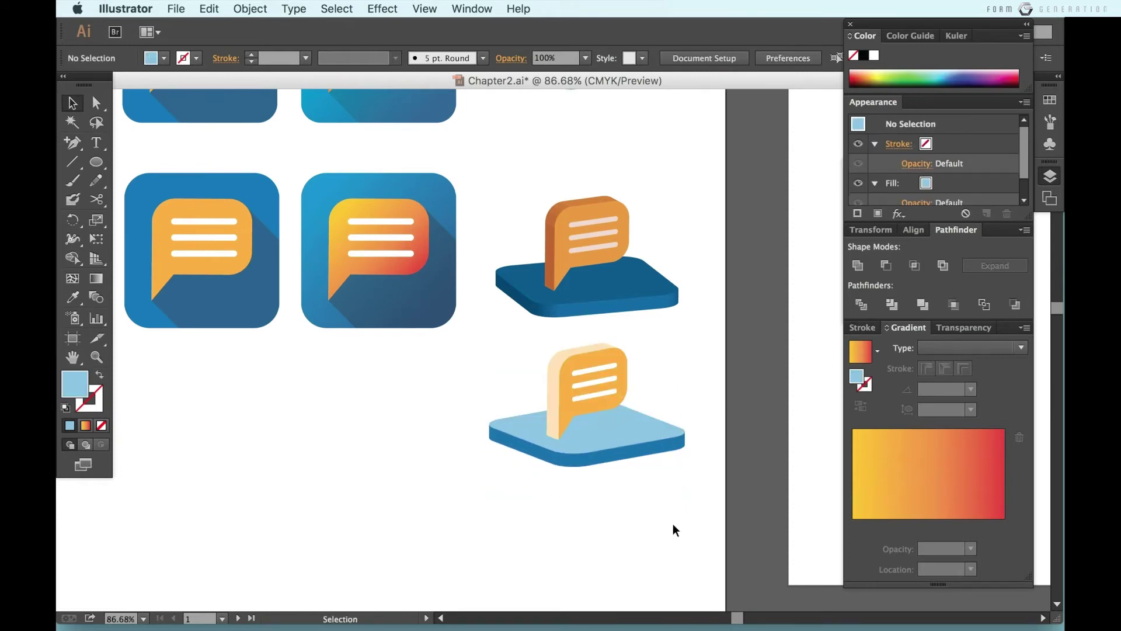
left_click_drag(542, 266, 596, 176)
left_click(667, 426)
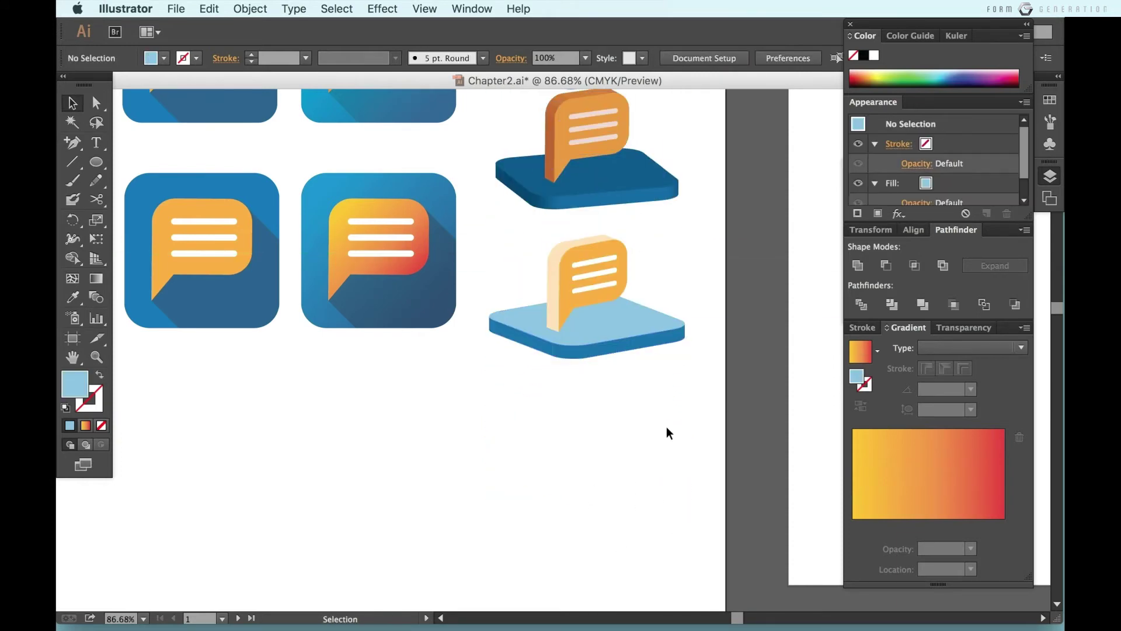
Step: Move the camera row up beneath the chat icons and zoom in on it
scroll(667, 427, "down", 3)
scroll(671, 409, "up", 1)
scroll(453, 418, "down", 4)
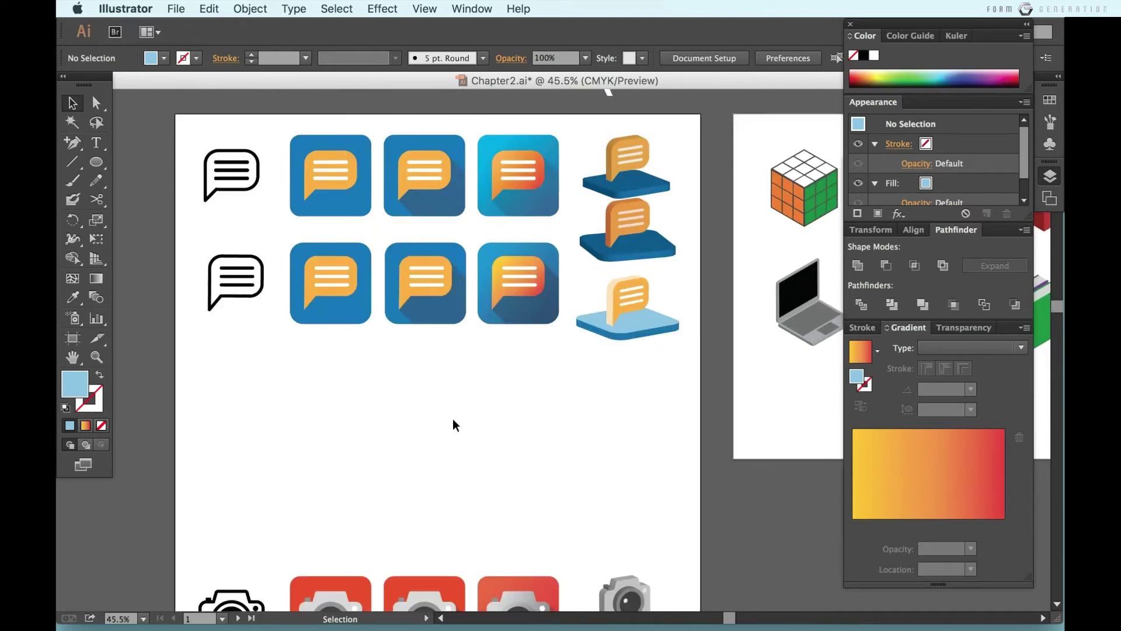
scroll(453, 418, "right", 2)
scroll(453, 420, "down", 2)
scroll(453, 420, "left", 1)
left_click_drag(196, 438, 622, 561)
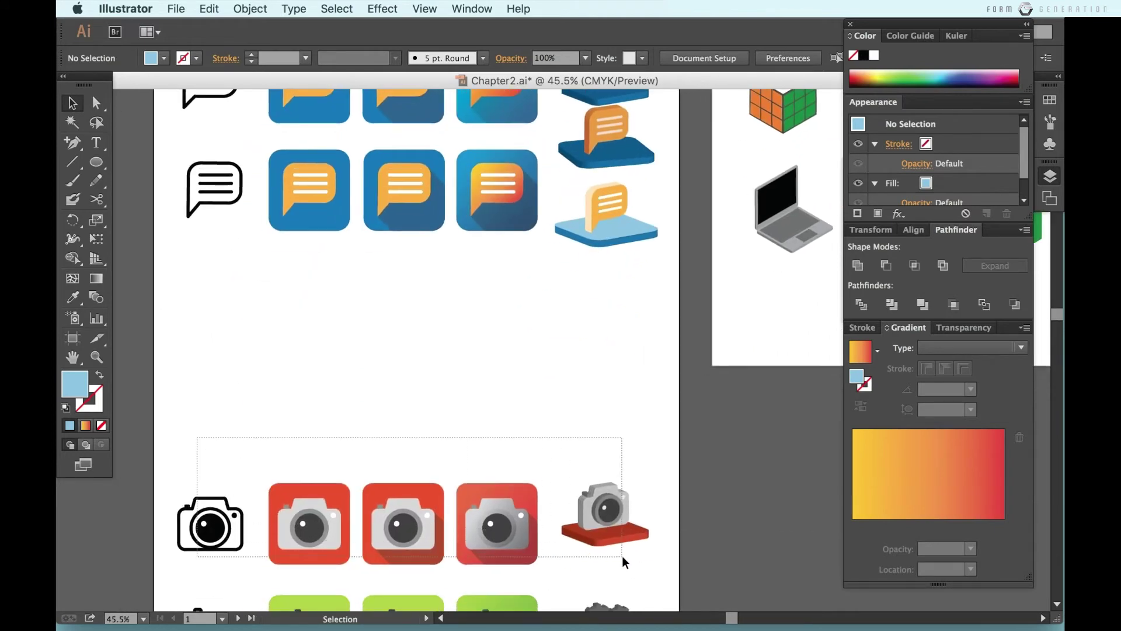
left_click_drag(371, 546, 370, 334)
left_click(396, 418)
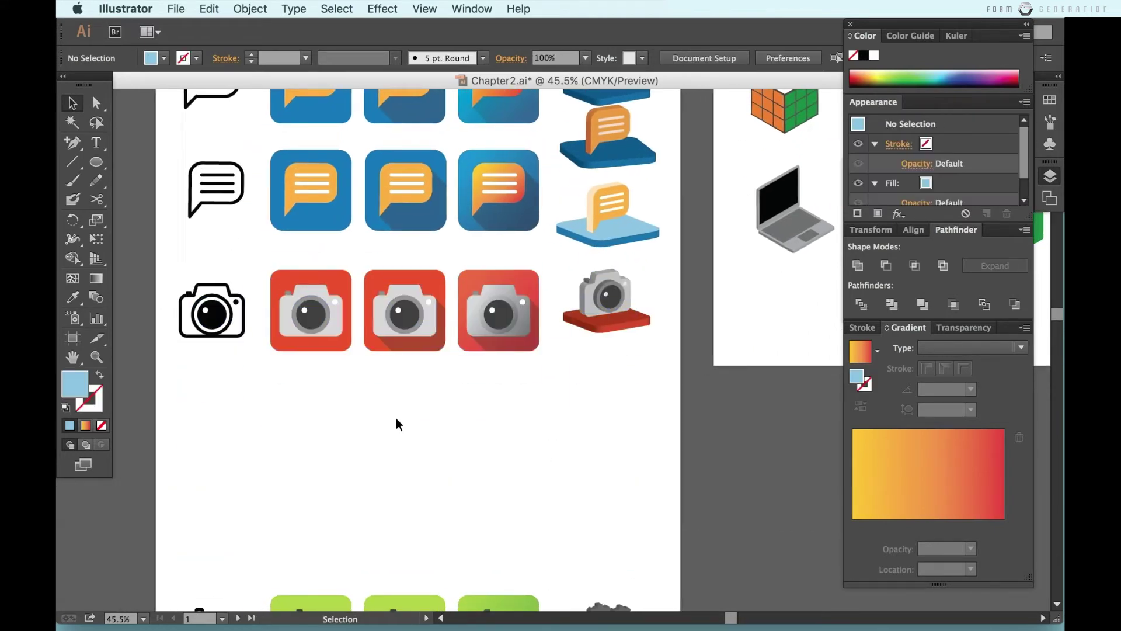
scroll(396, 418, "left", 2)
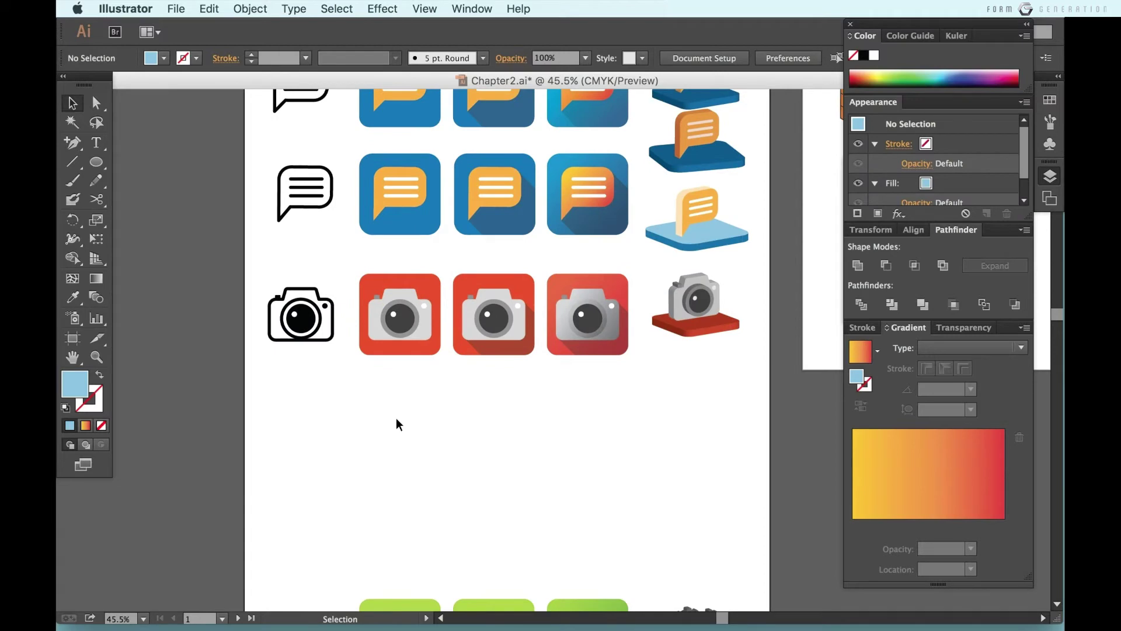
key("super+equal")
key("super+equal")
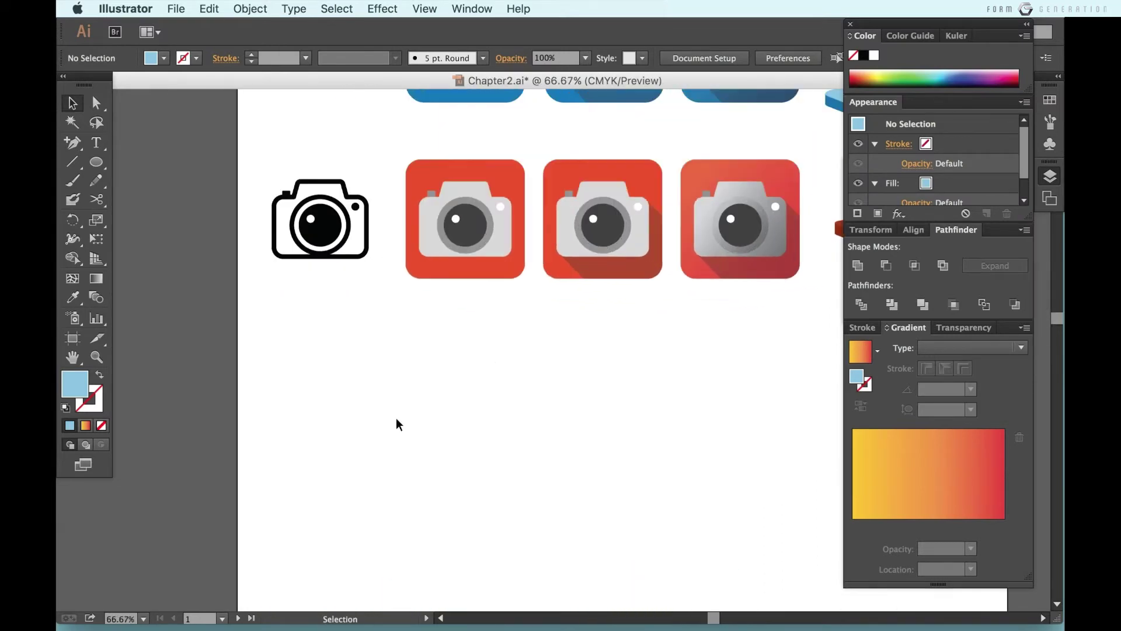
Step: Draw a rectangle for the camera body and give it the camera's black outline
left_click_drag(96, 162, 166, 157)
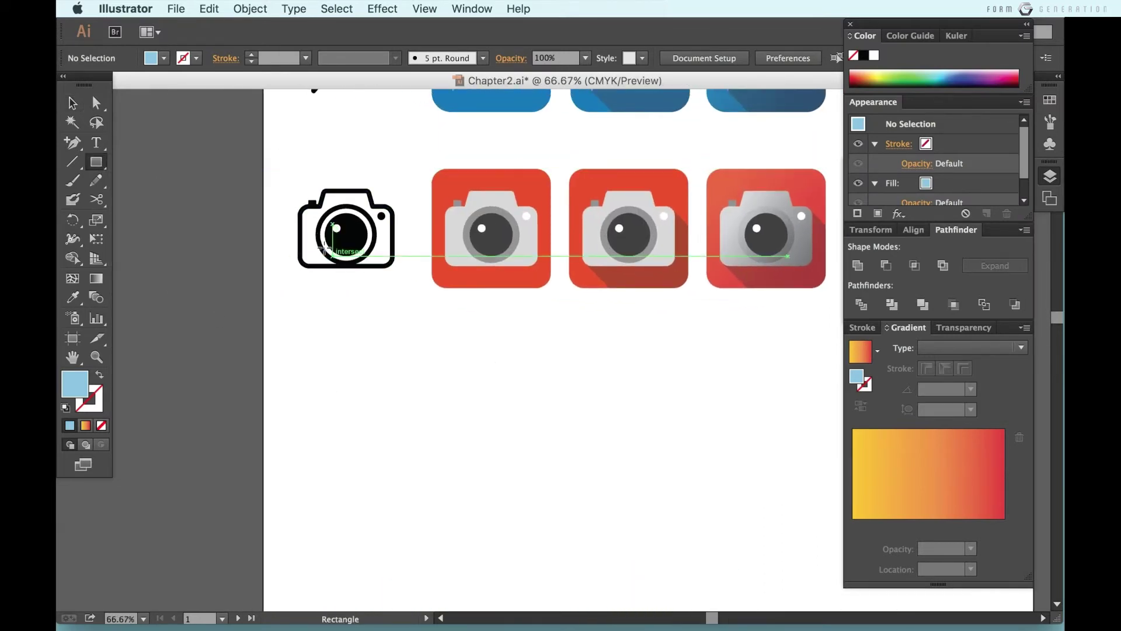
mouse_move(299, 209)
left_mouse_down()
mouse_move(393, 267)
mouse_move(388, 412)
left_mouse_up()
key("v")
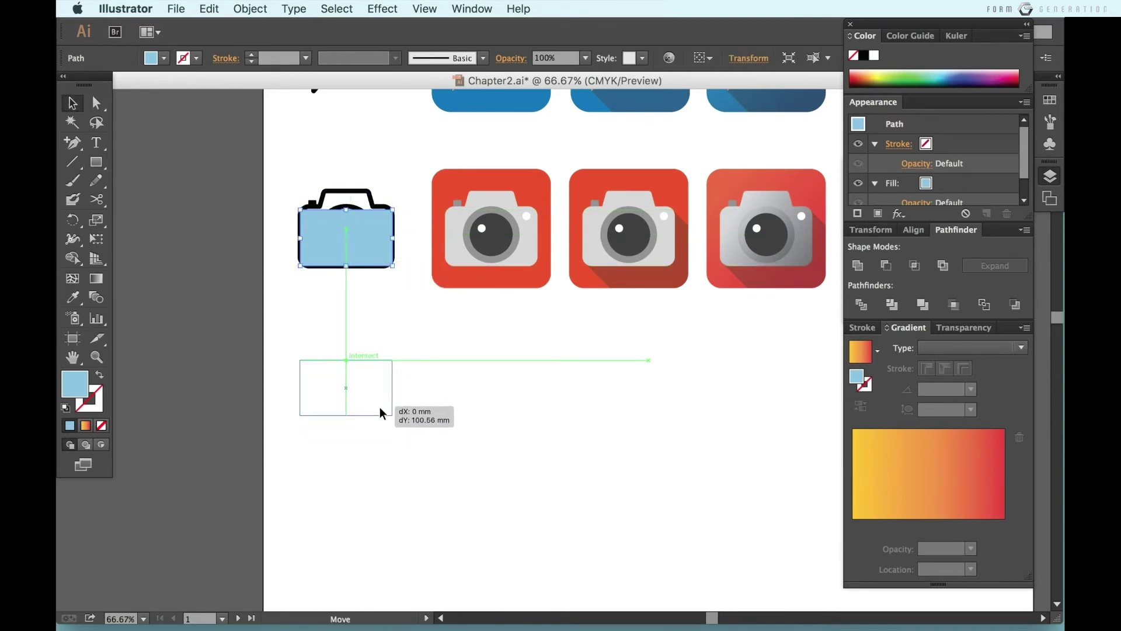
key("i")
left_click(383, 259)
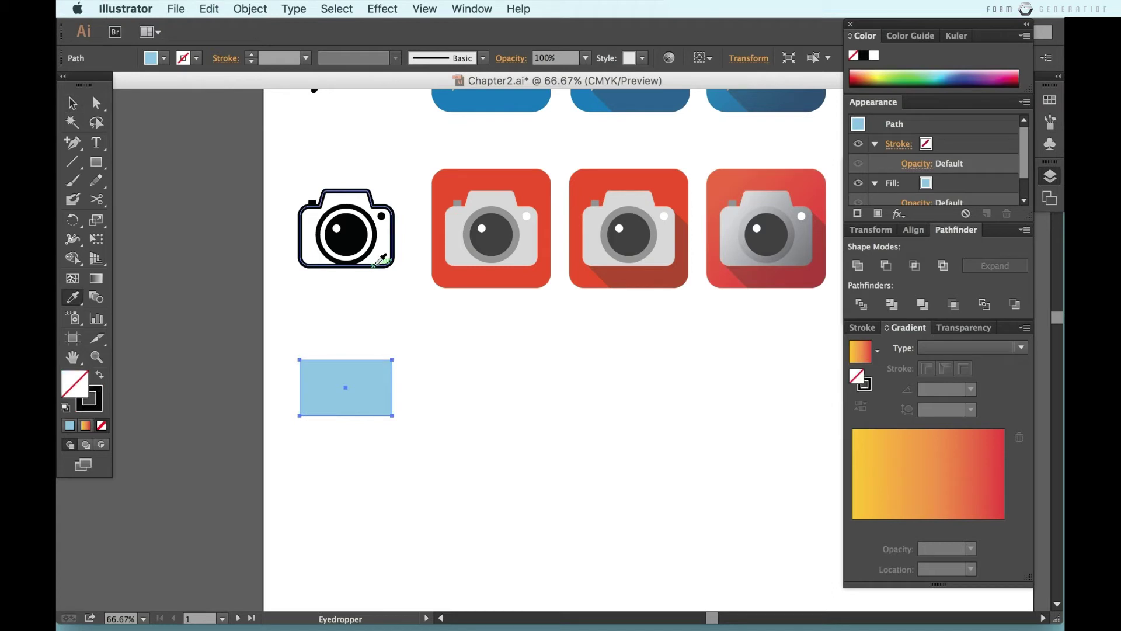
Step: Round the rectangle's corners with the Round Corners effect at a smaller radius
left_click(382, 9)
mouse_move(473, 211)
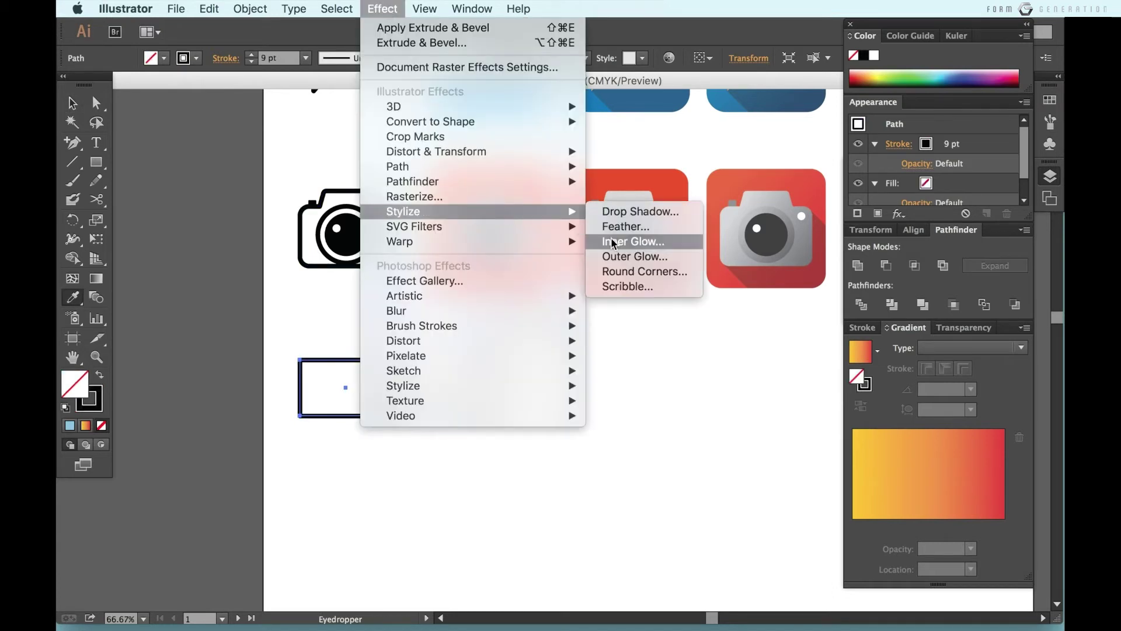
left_click(610, 270)
left_click(636, 338)
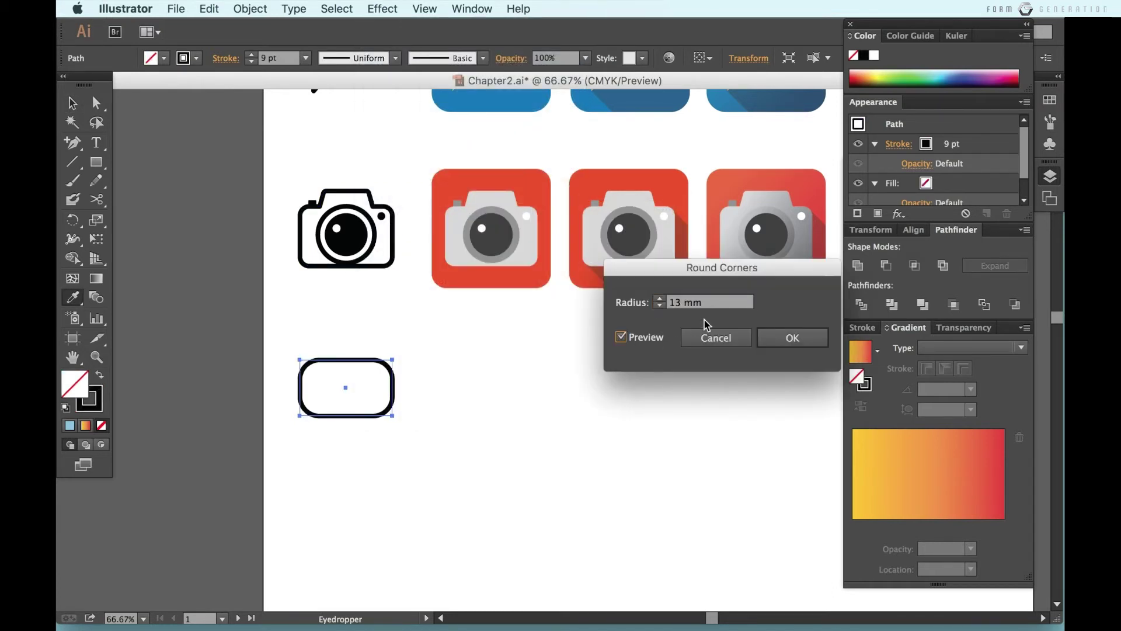
left_click(646, 342)
type("6")
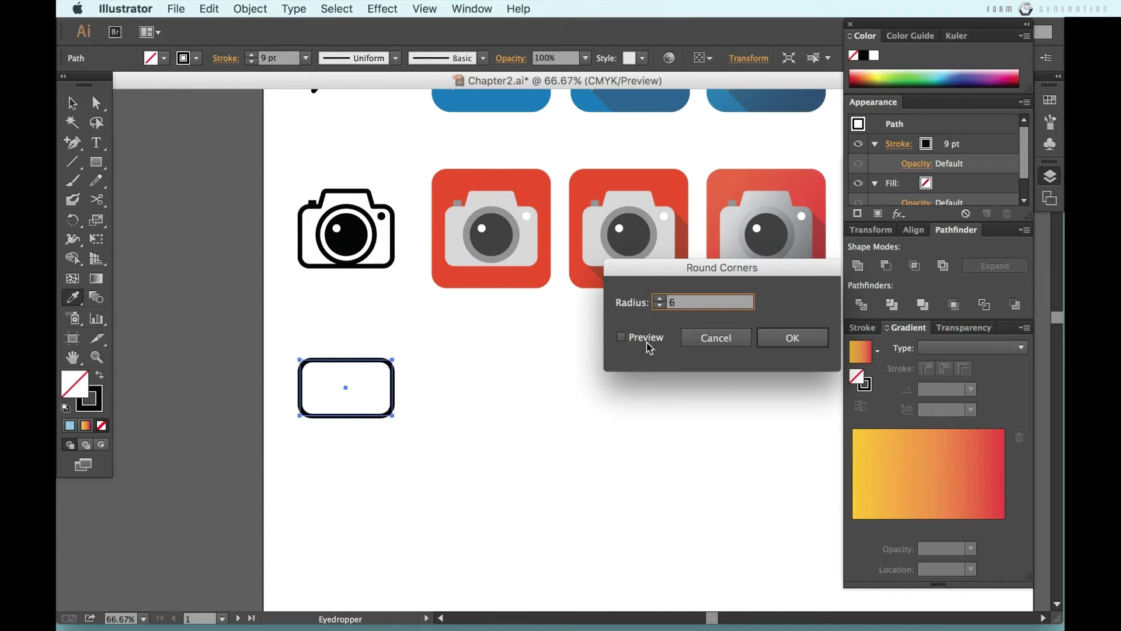
left_click(795, 344)
key("a")
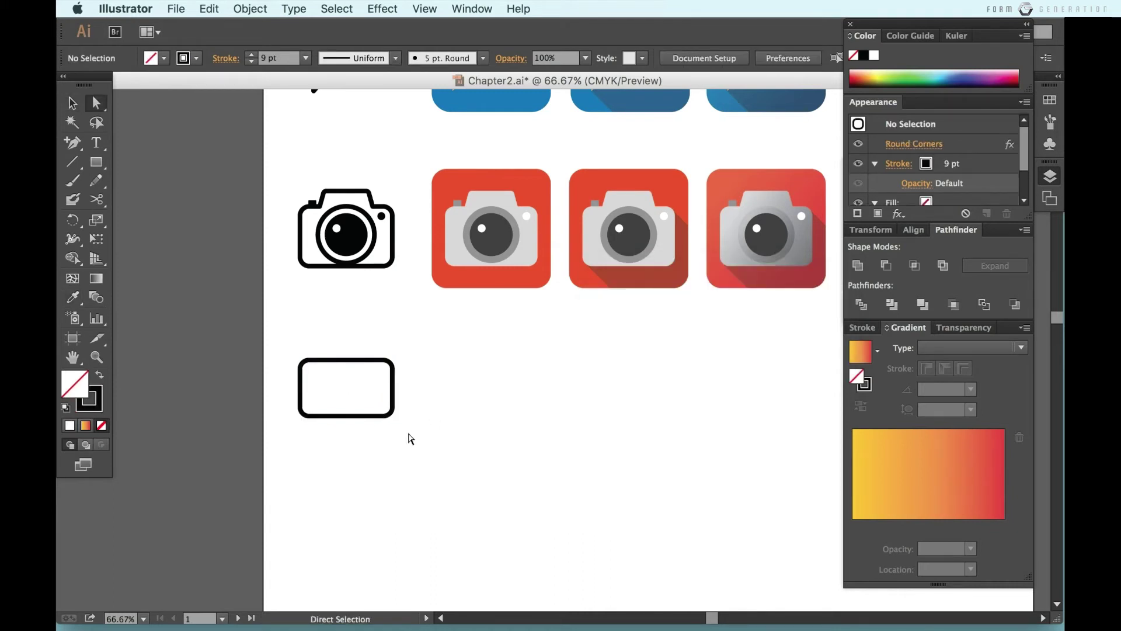
left_click_drag(408, 437, 270, 407)
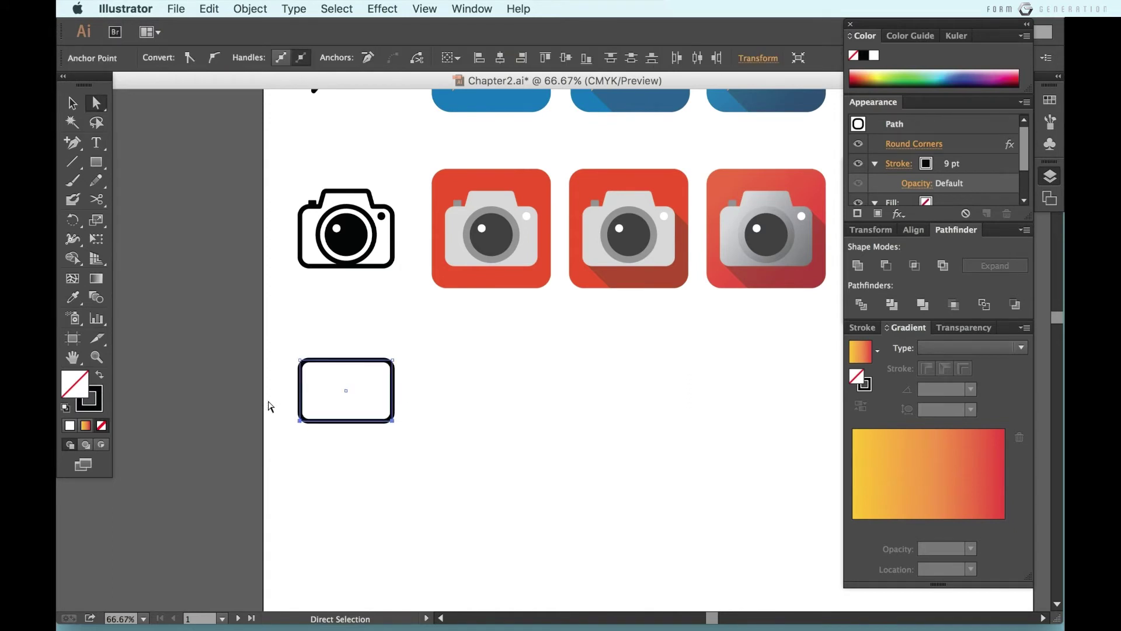
key("v")
left_click(446, 445)
scroll(446, 445, "up", 2)
scroll(446, 445, "up", 1)
Step: Draw a small rectangle on top of the rounded camera body
scroll(446, 445, "up", 1)
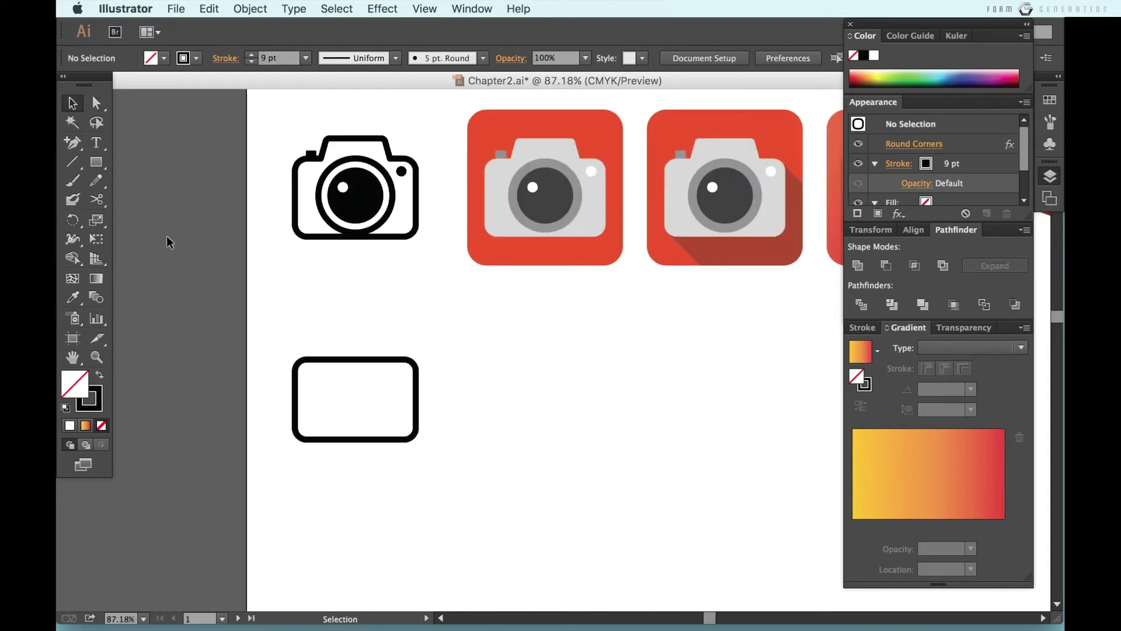
left_click_drag(96, 163, 169, 161)
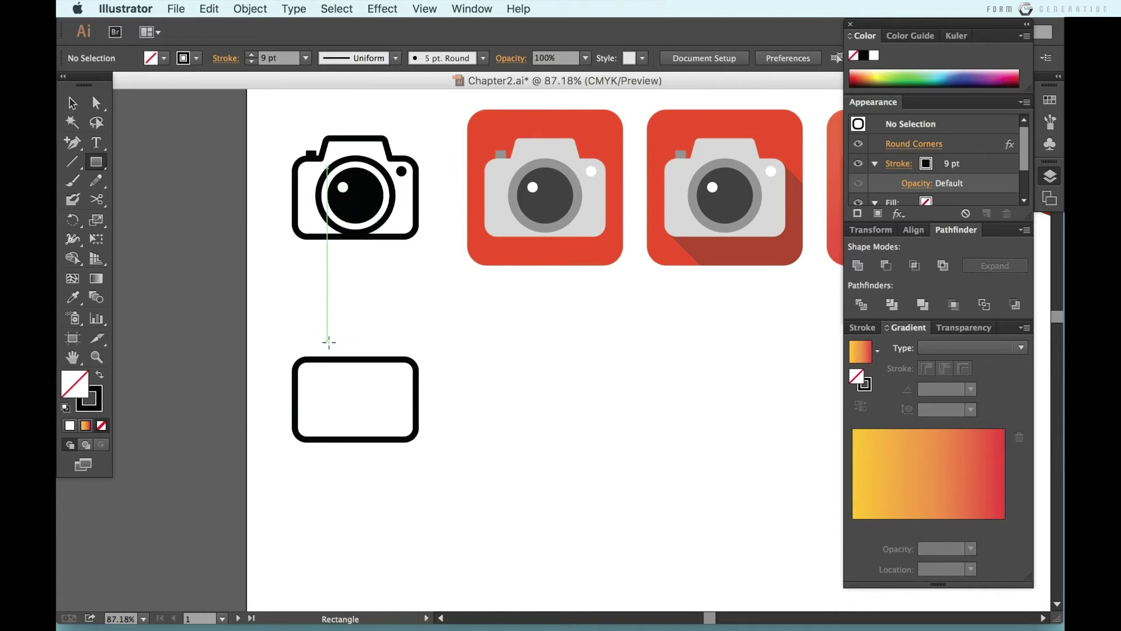
mouse_move(328, 340)
left_mouse_down()
mouse_move(395, 383)
mouse_move(356, 324)
left_mouse_up()
key("a")
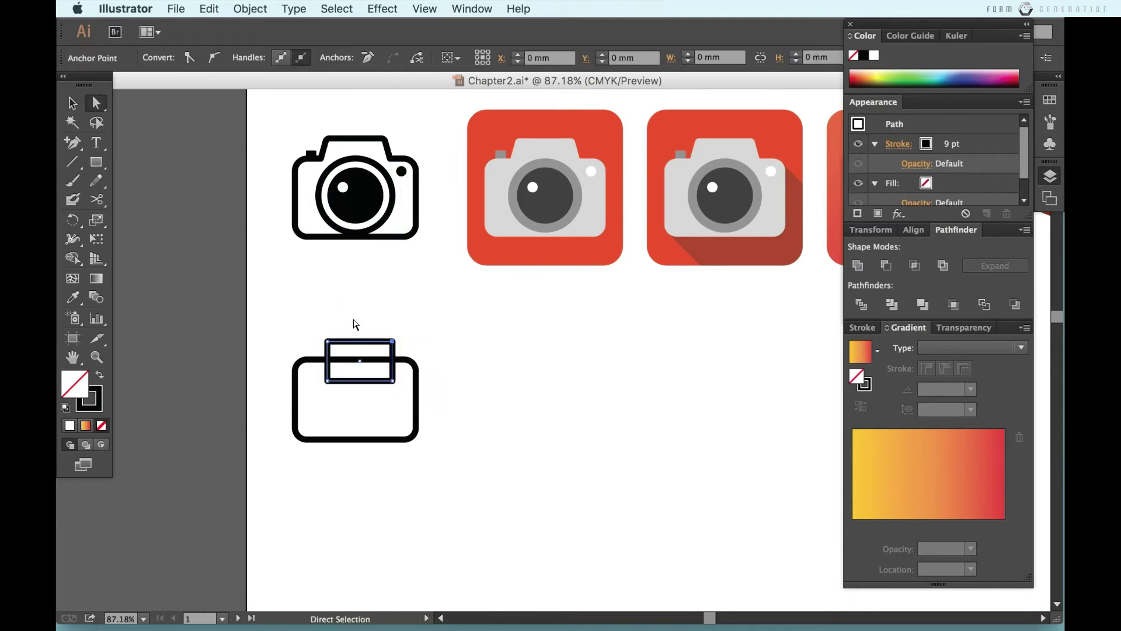
key("Delete")
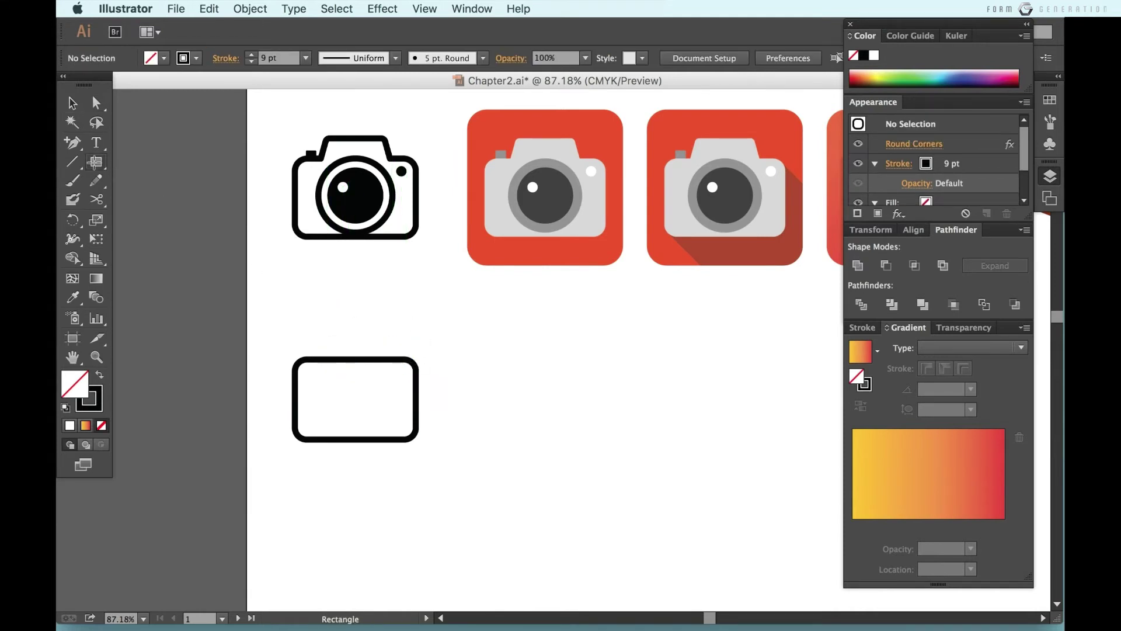
mouse_move(325, 338)
left_mouse_down()
mouse_move(395, 382)
mouse_move(356, 325)
mouse_move(345, 357)
left_mouse_up()
key("a")
left_click(424, 351)
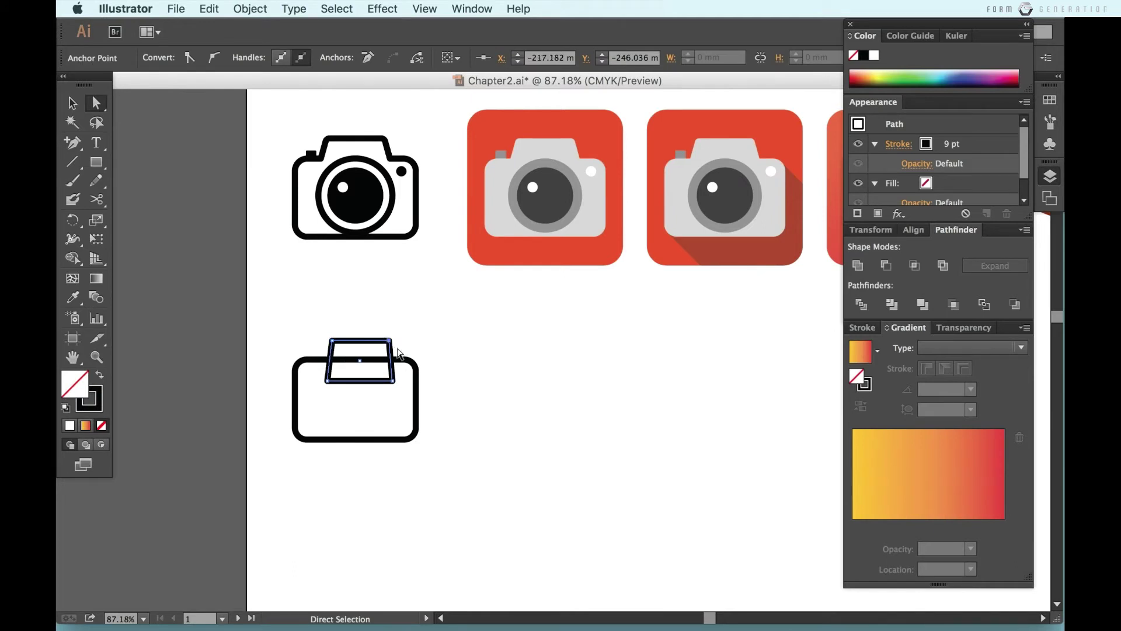
Step: Nudge the tapered trapezoid into place across the body's top edge
left_click(399, 353)
key("v")
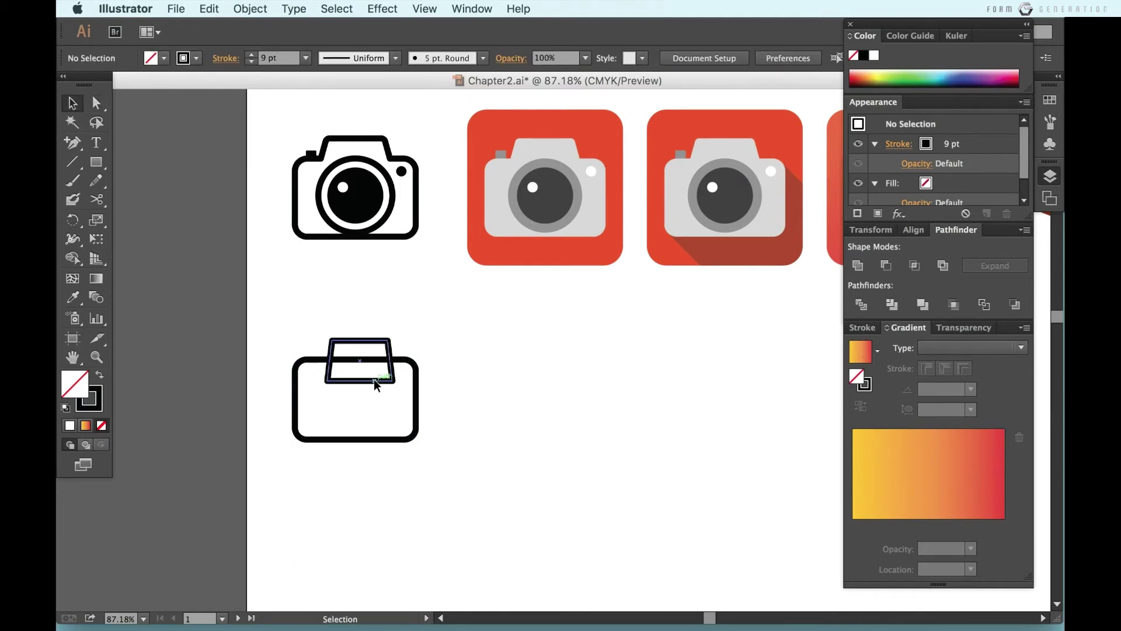
left_click_drag(374, 381, 368, 384)
scroll(358, 374, "up", 2)
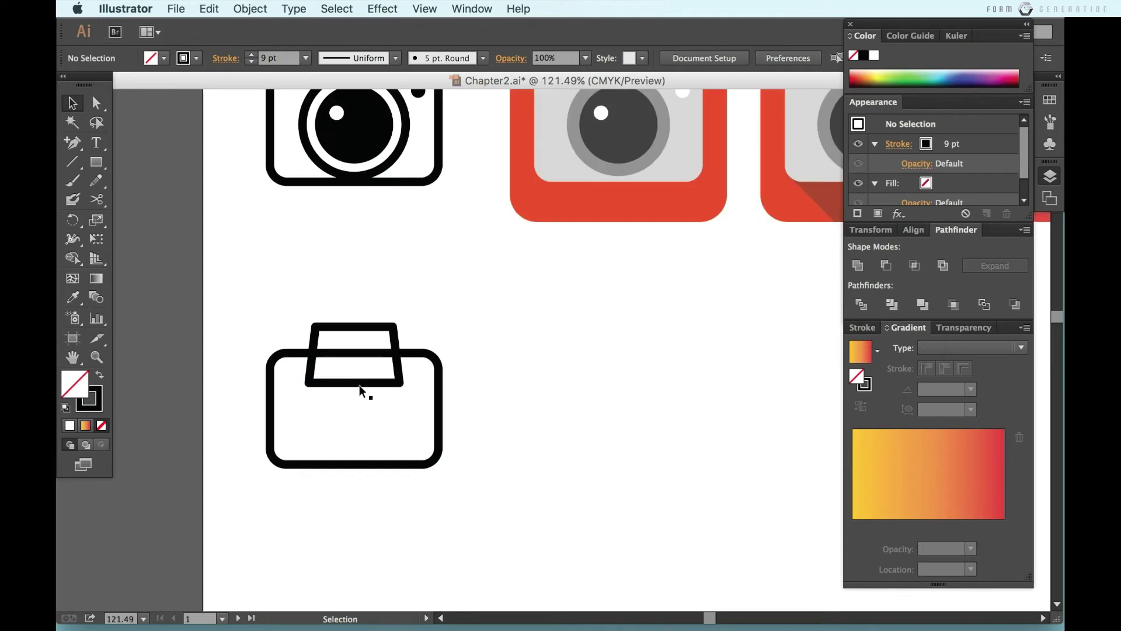
left_click(359, 386)
scroll(373, 373, "down", 3)
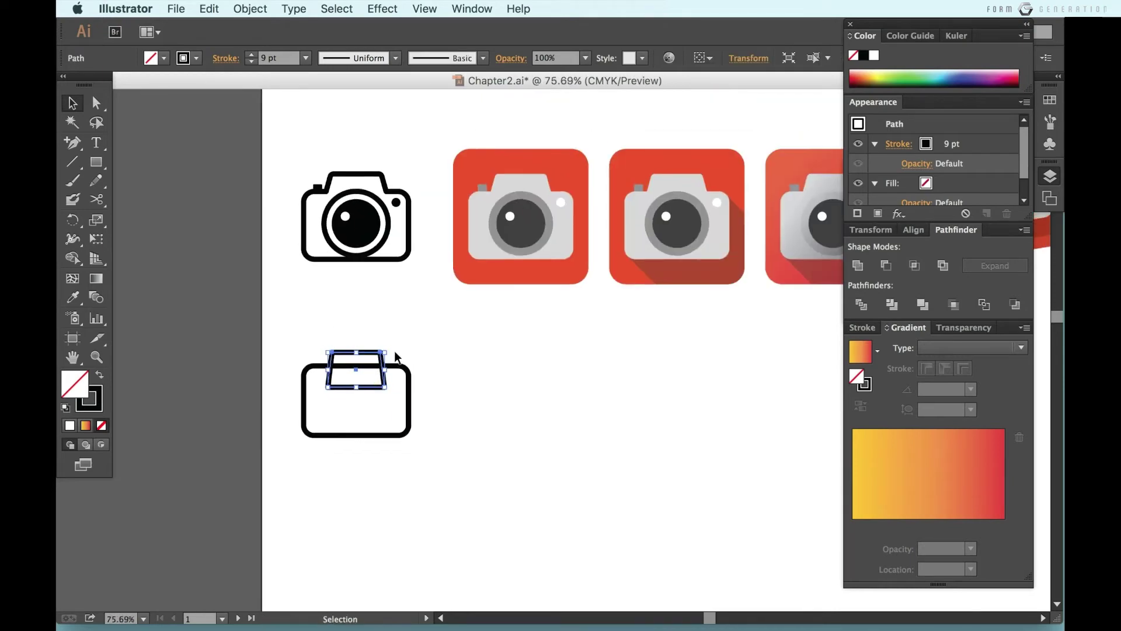
Step: Nudge the trapezoid up and give it 2 mm rounded corners
scroll(396, 354, "up", 2)
key("Up")
key("Up")
key("Up")
left_click(382, 8)
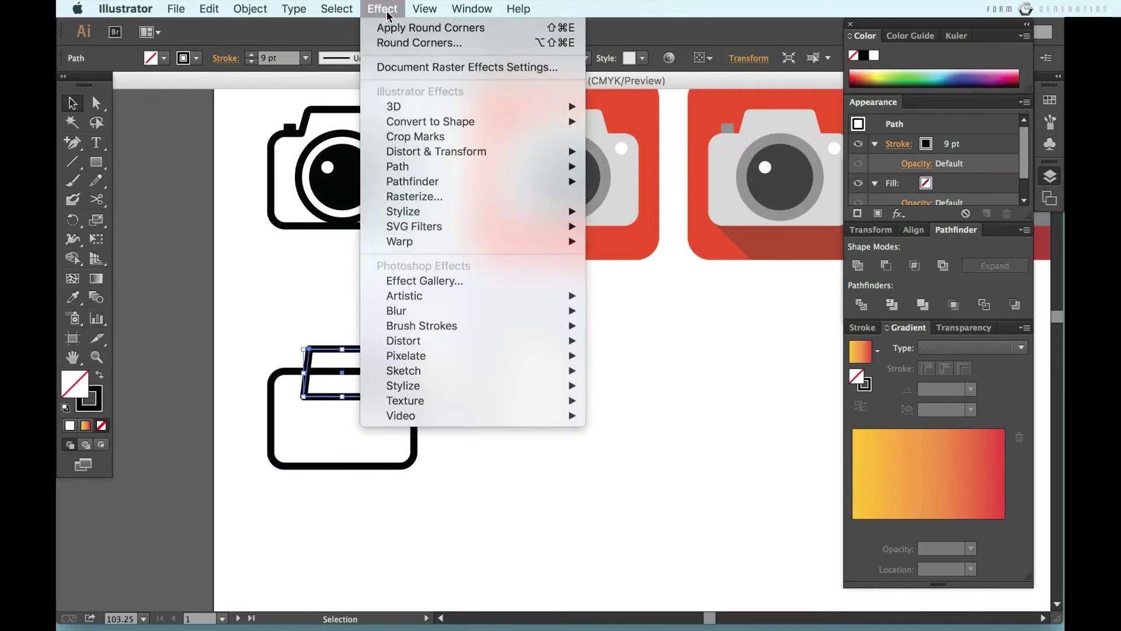
left_click(622, 272)
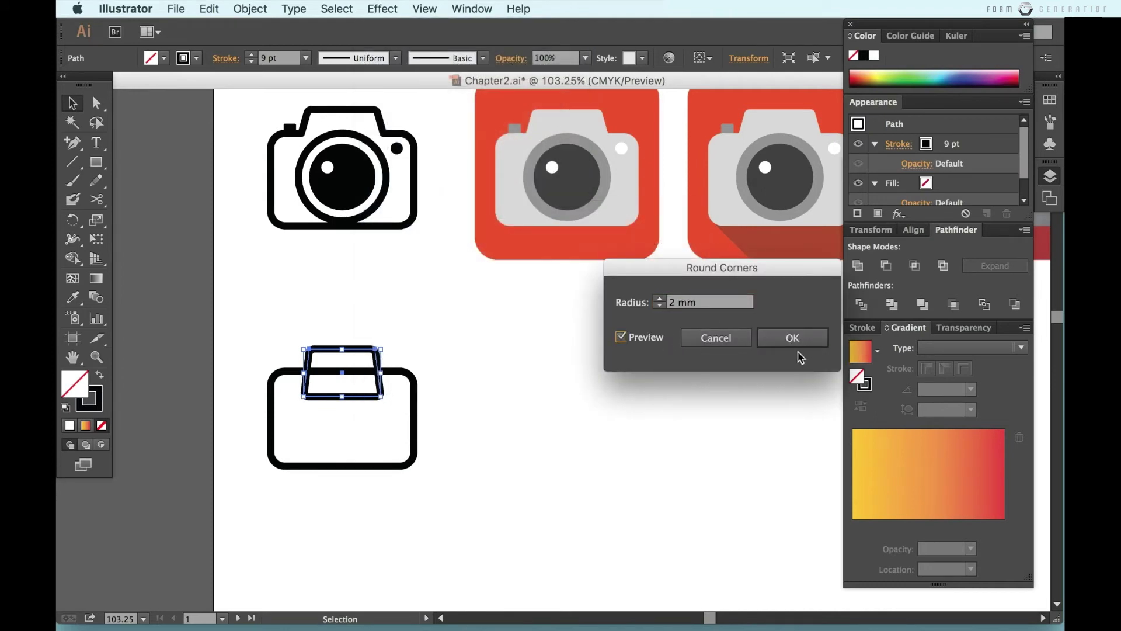
left_click(791, 338)
left_click(502, 415)
Step: Expand the rounded trapezoid and merge it with the body into one camera outline
scroll(502, 416, "left", 2)
left_click_drag(468, 441, 299, 300)
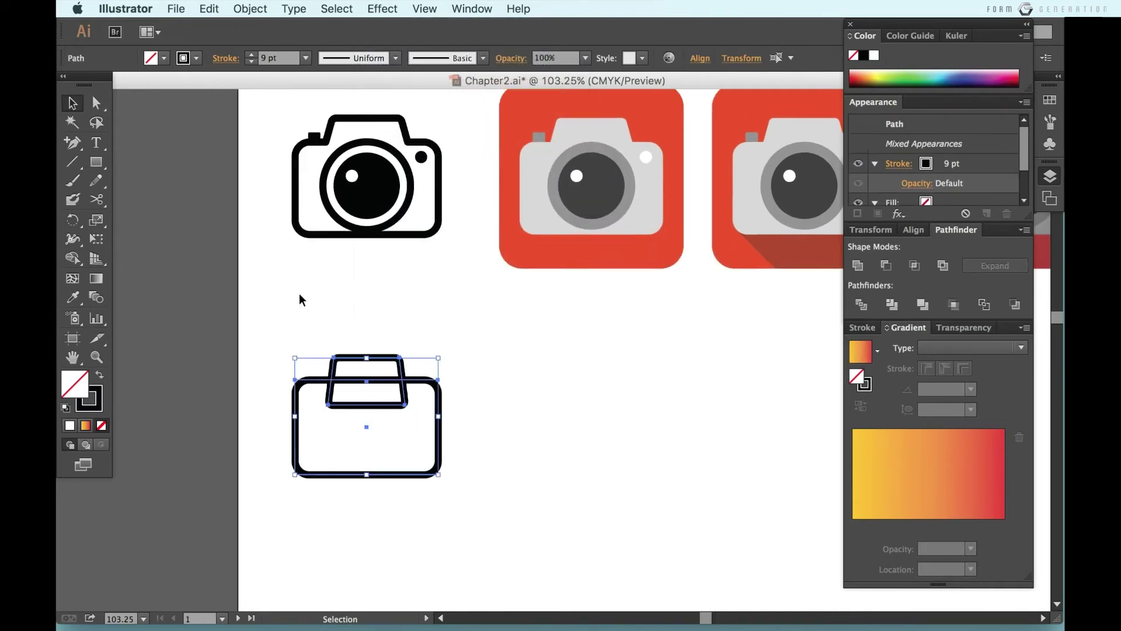
left_click(249, 8)
left_click(281, 180)
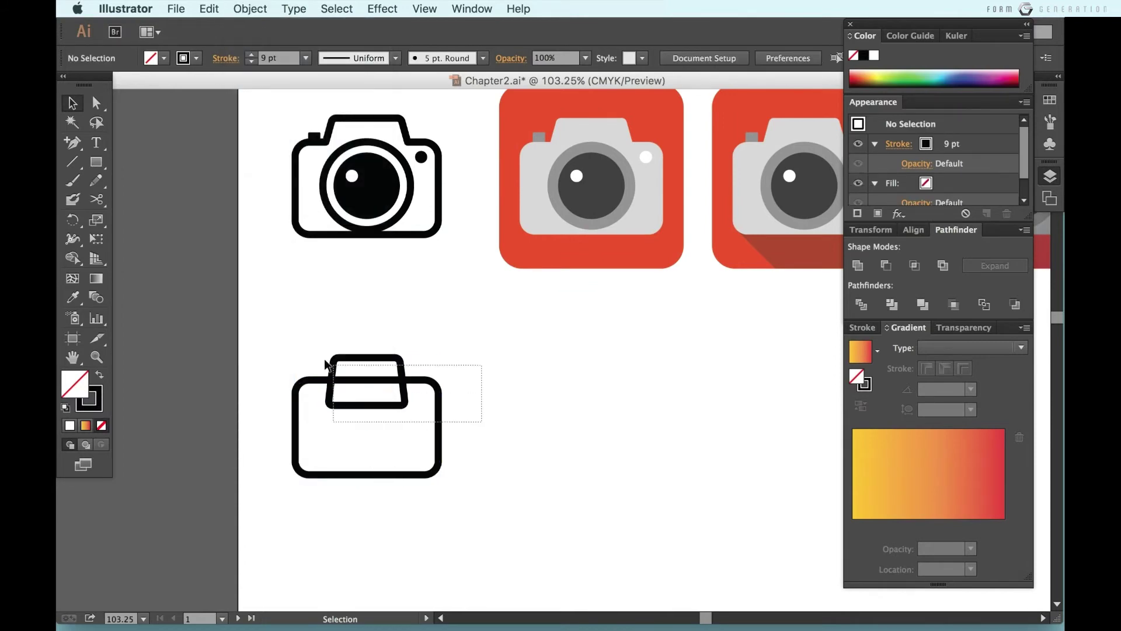
left_click_drag(484, 429, 314, 355)
key("shift+m")
left_click_drag(375, 463, 367, 373)
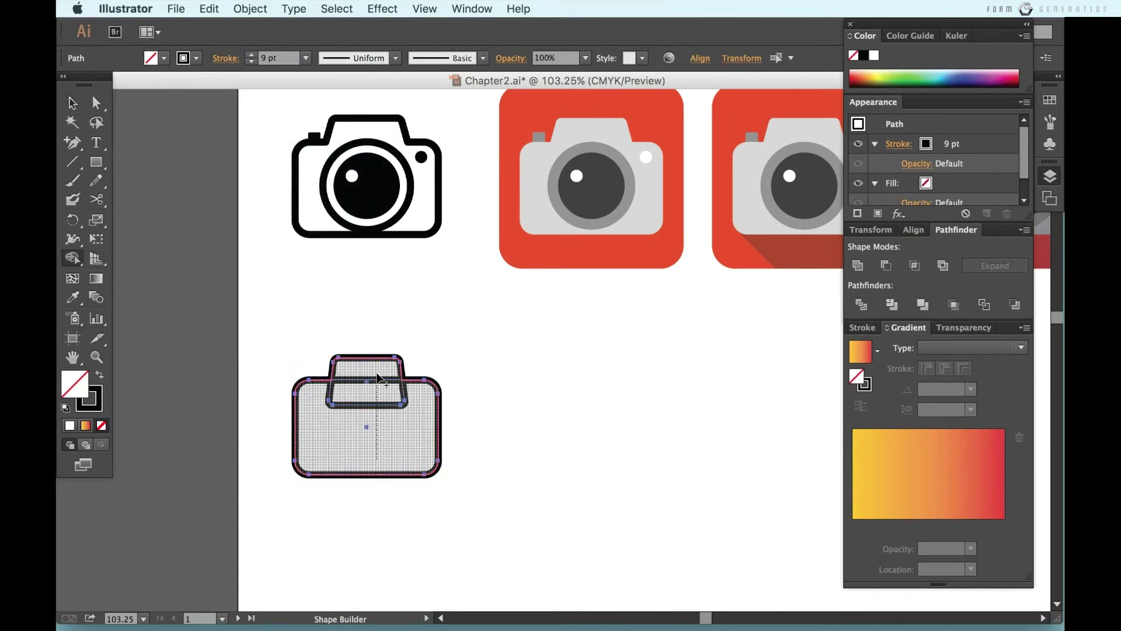
key("v")
left_click(551, 420)
scroll(340, 399, "left", 2)
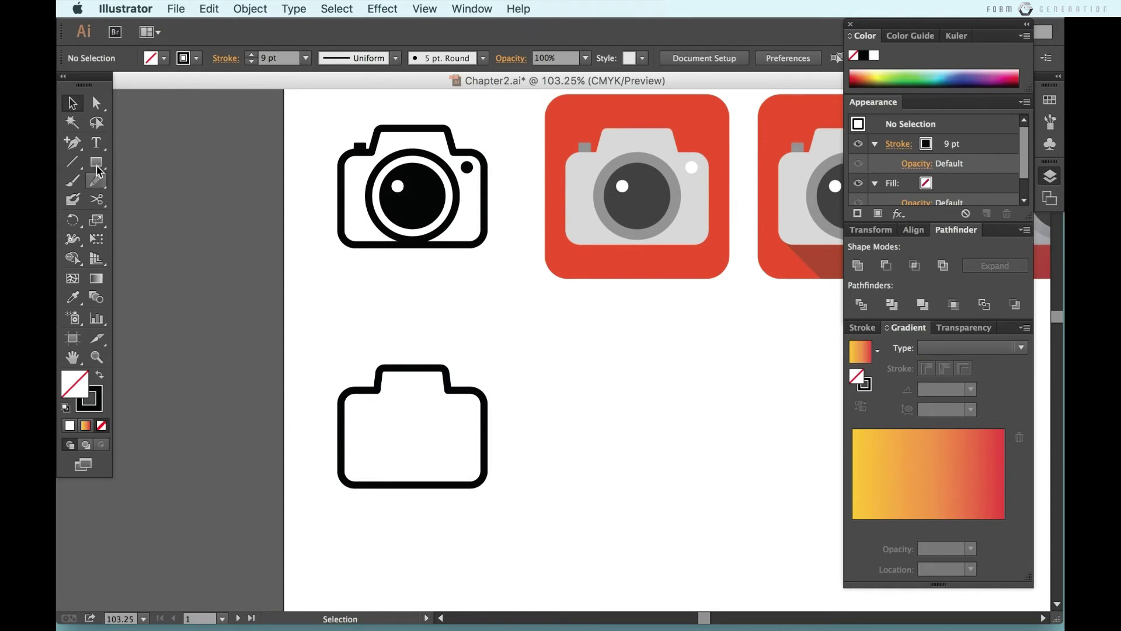
Step: Draw the lens circles over the body and make the inner circle solid black
left_click_drag(98, 167, 182, 198)
left_click_drag(351, 367, 456, 478)
key("v")
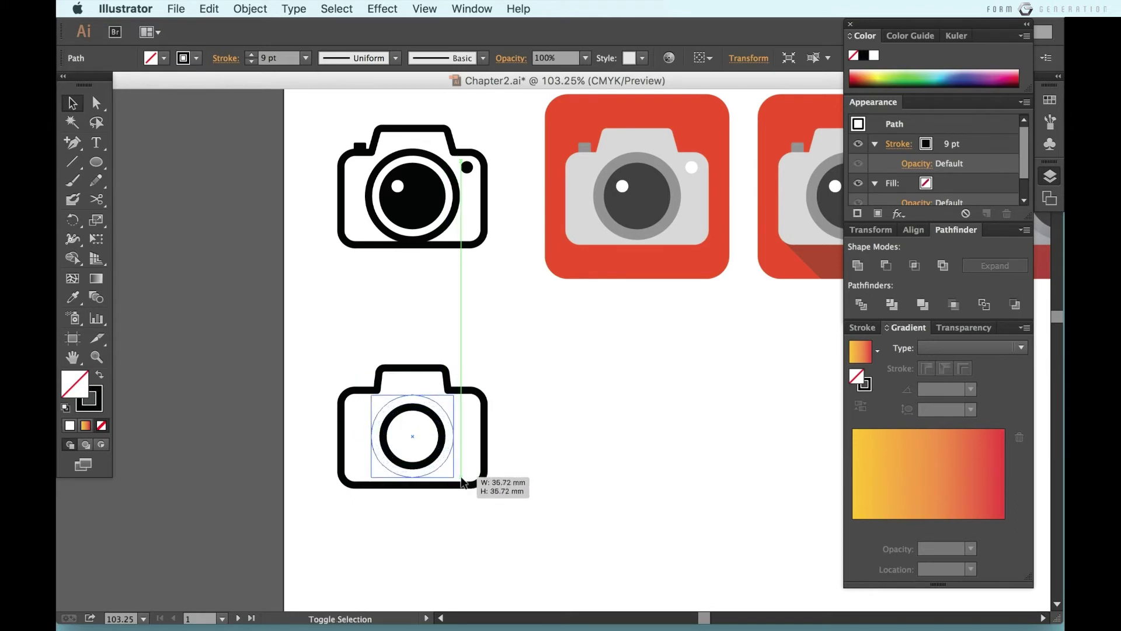
left_click(432, 462)
left_click(99, 376)
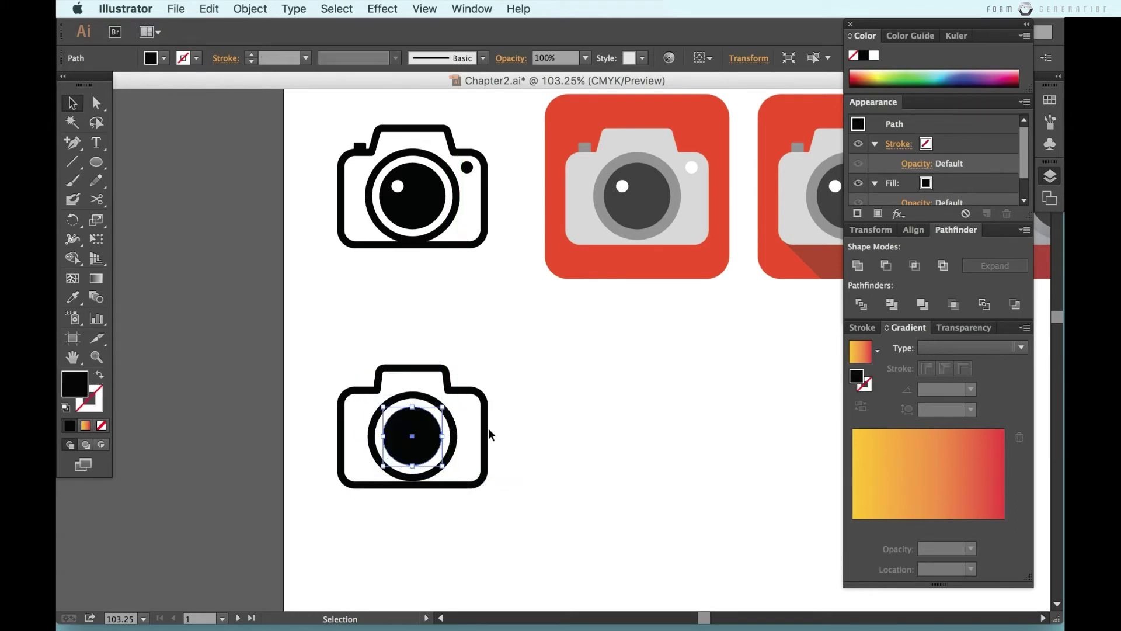
left_click(562, 455)
Step: Enlarge the lens ring and resize the black inner lens circle
left_click(448, 457)
scroll(450, 459, "up", 3)
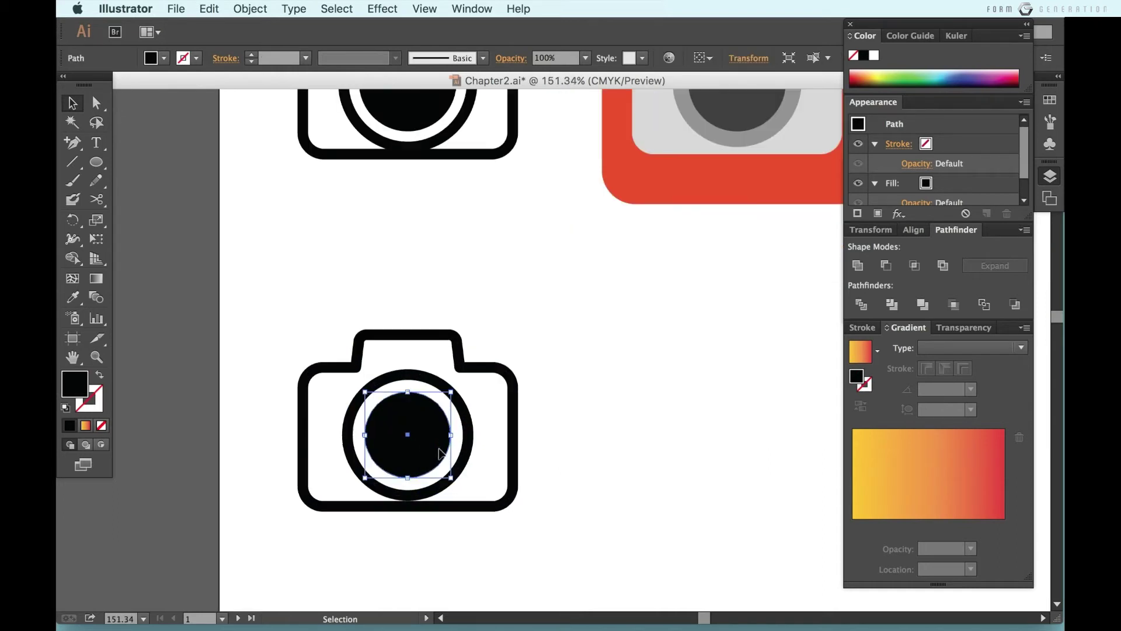
left_click_drag(470, 375, 474, 371)
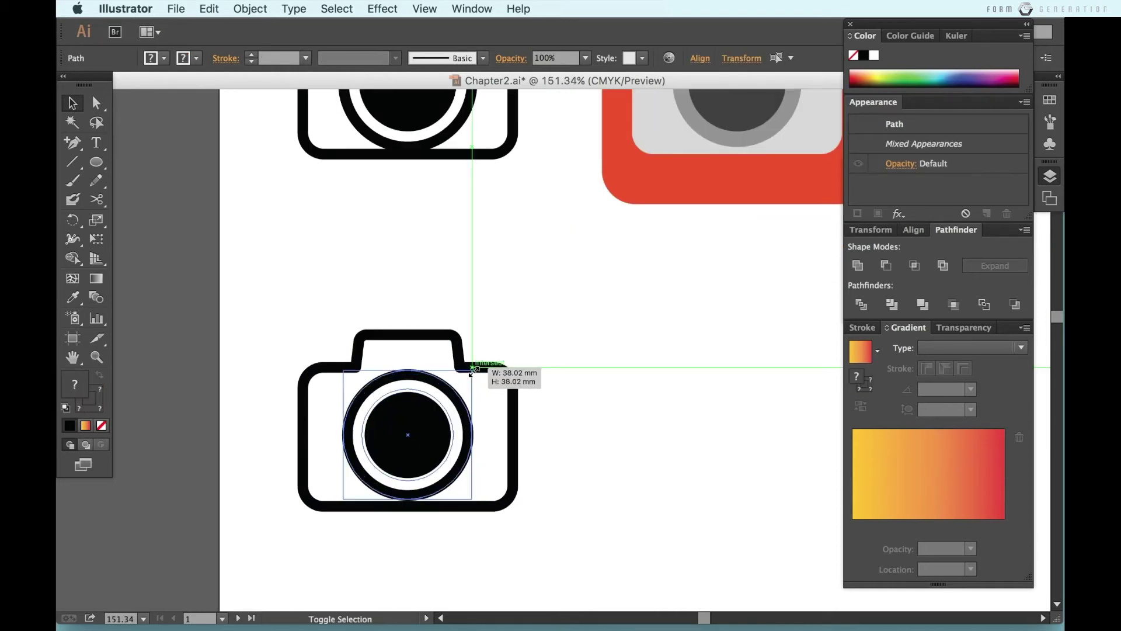
left_click(617, 426)
left_click(413, 430)
left_click_drag(459, 485, 465, 488)
left_click(542, 454)
scroll(542, 455, "down", 3)
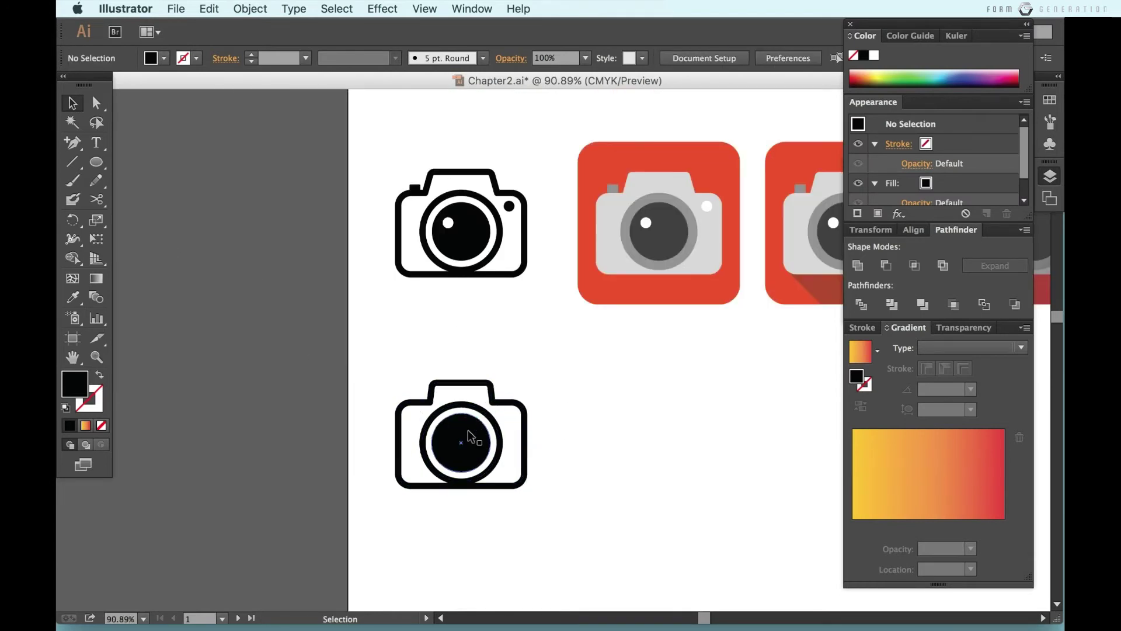
Step: Add a small white highlight circle at the upper left inside the lens
left_click(469, 435)
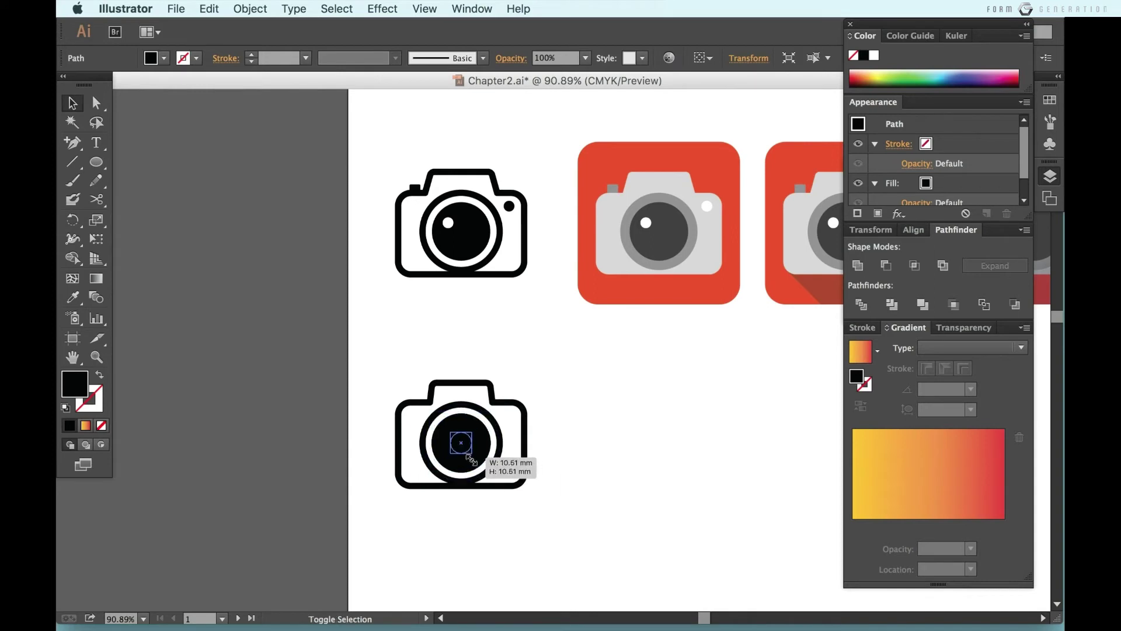
left_click_drag(493, 476, 489, 473)
key("i")
left_click(626, 450)
key("v")
scroll(461, 442, "up", 1)
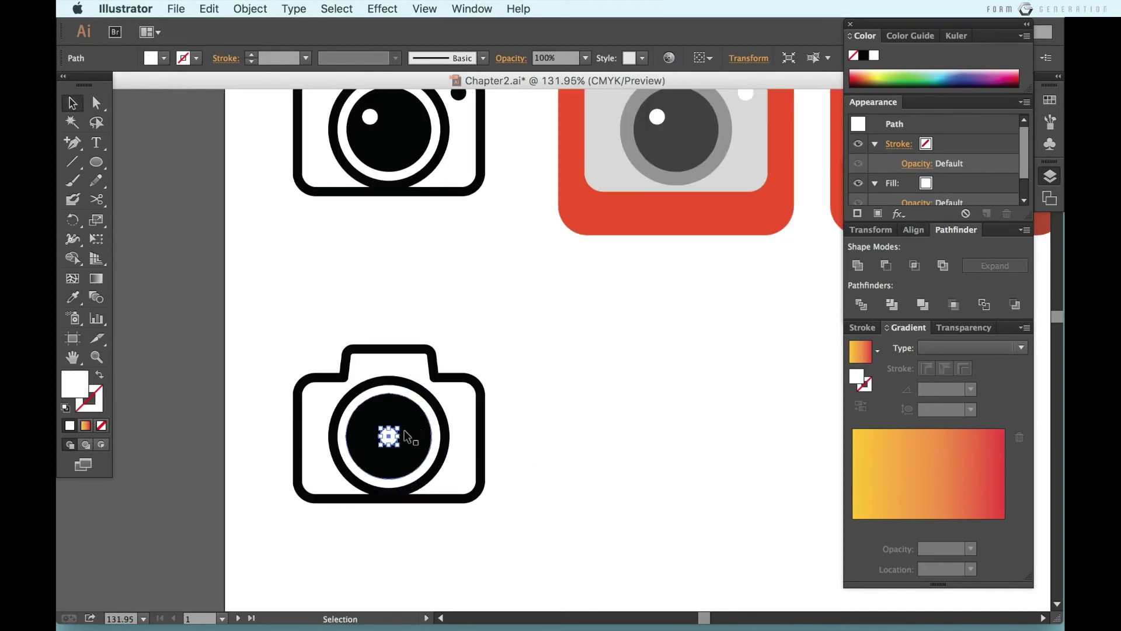
mouse_move(389, 437)
left_mouse_down()
mouse_move(372, 427)
mouse_move(459, 401)
left_mouse_up()
Step: Place a small black flash dot on the camera body
key("i")
left_click(412, 435)
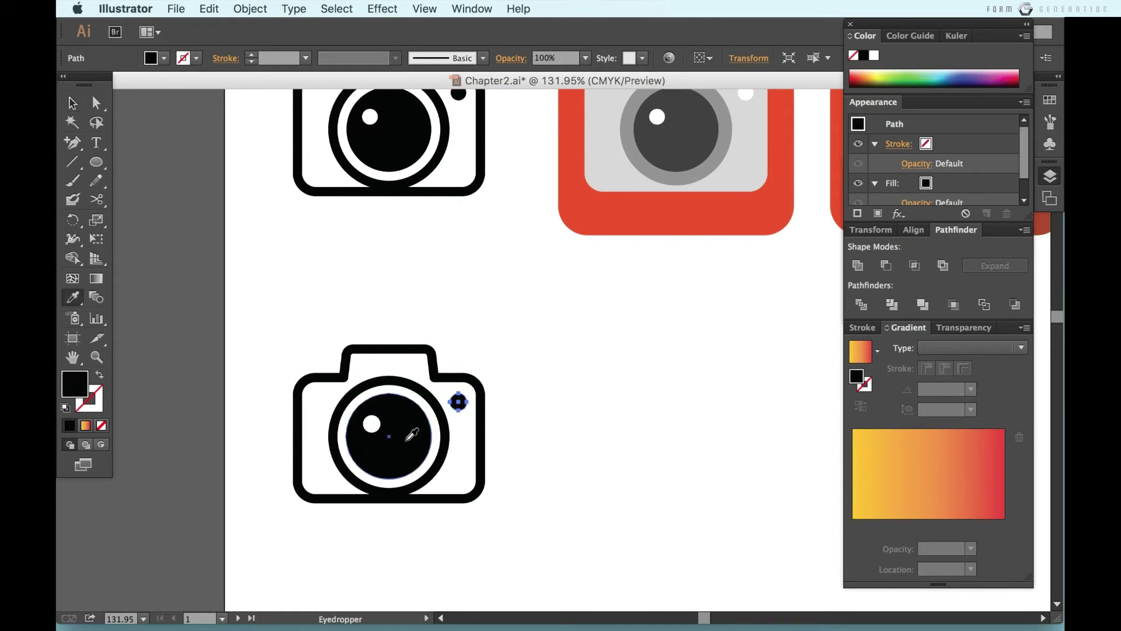
key("v")
left_click(563, 450)
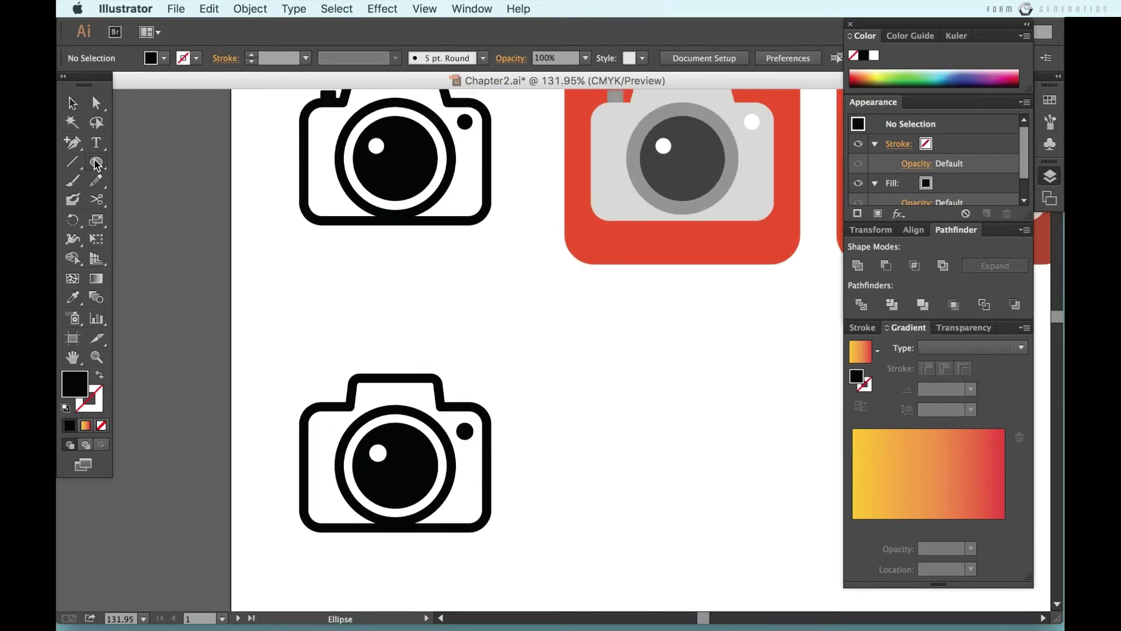
Step: Draw a small rectangle at the camera body's top-left shoulder
left_click_drag(96, 164, 109, 162)
left_click_drag(326, 391, 346, 410)
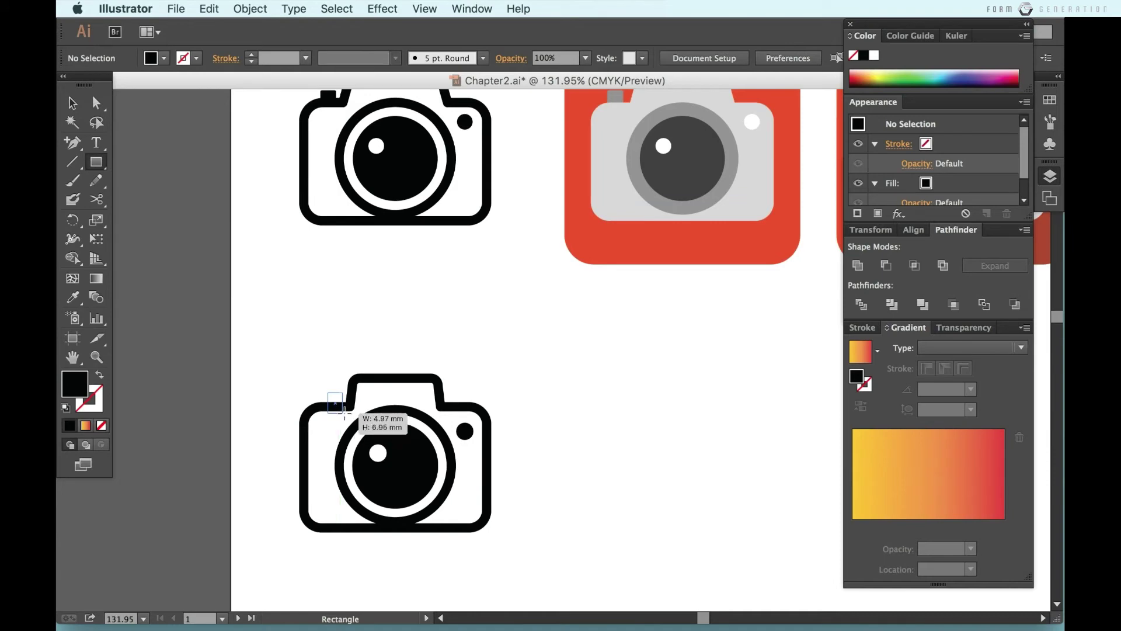
key("v")
key("Left")
key("Left")
key("Left")
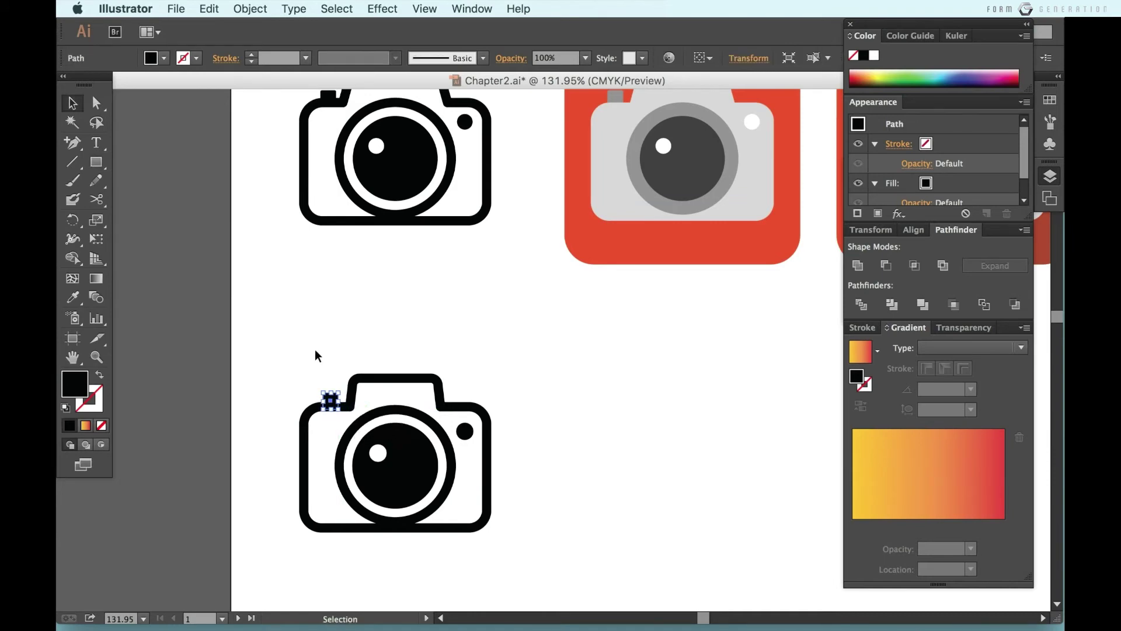
left_click(314, 349)
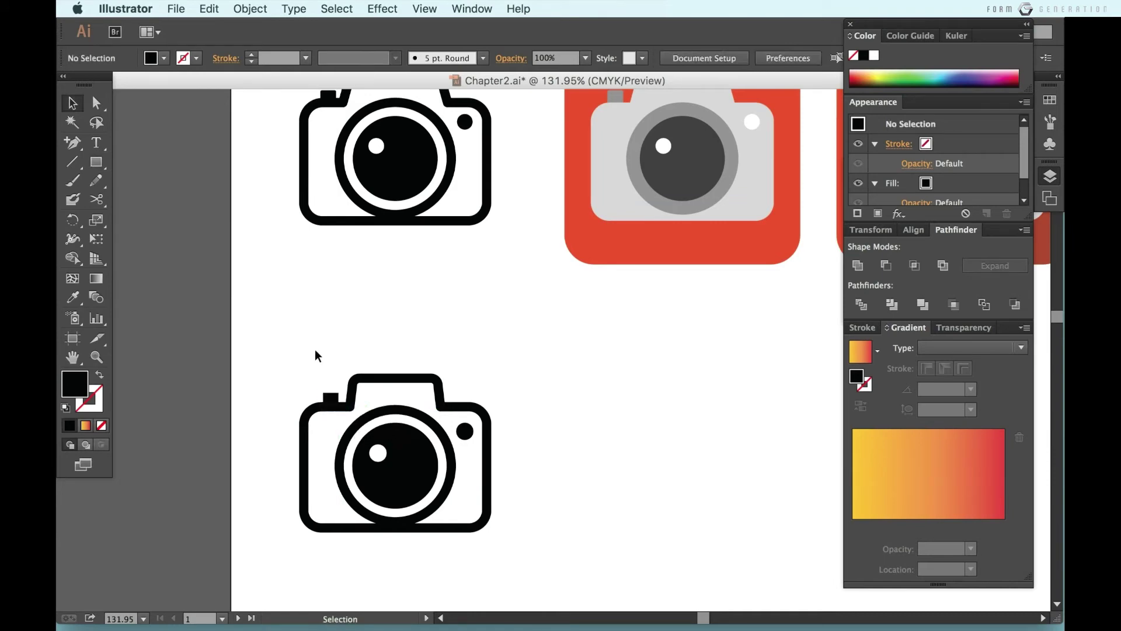
left_click(330, 398)
Step: Apply Round Corners to the small rectangle
left_click(383, 9)
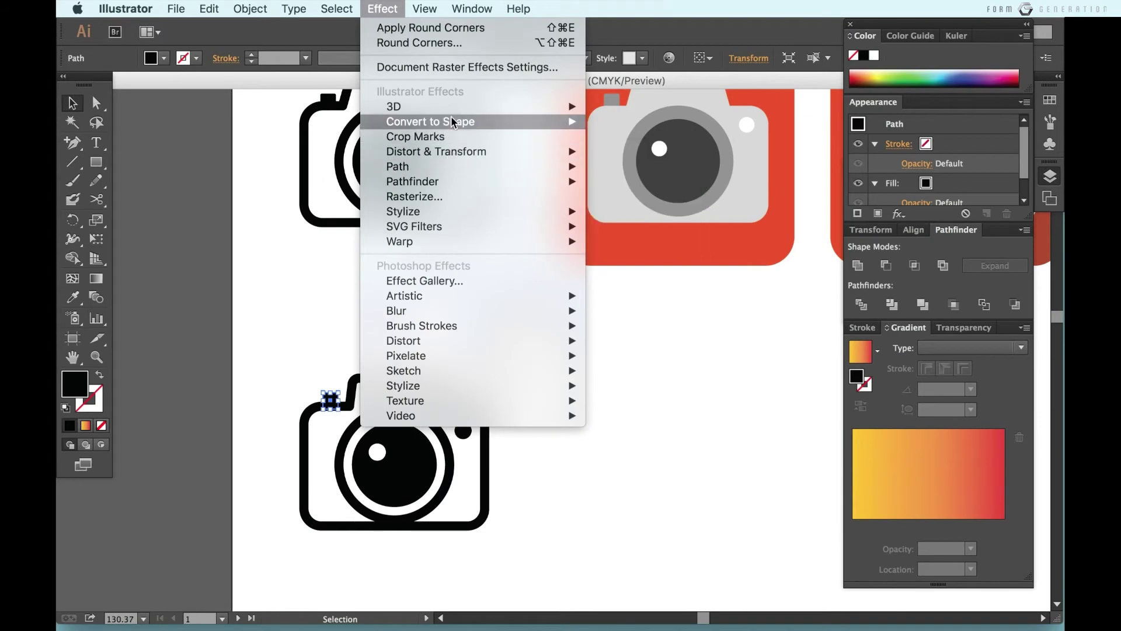
mouse_move(403, 211)
left_click(624, 270)
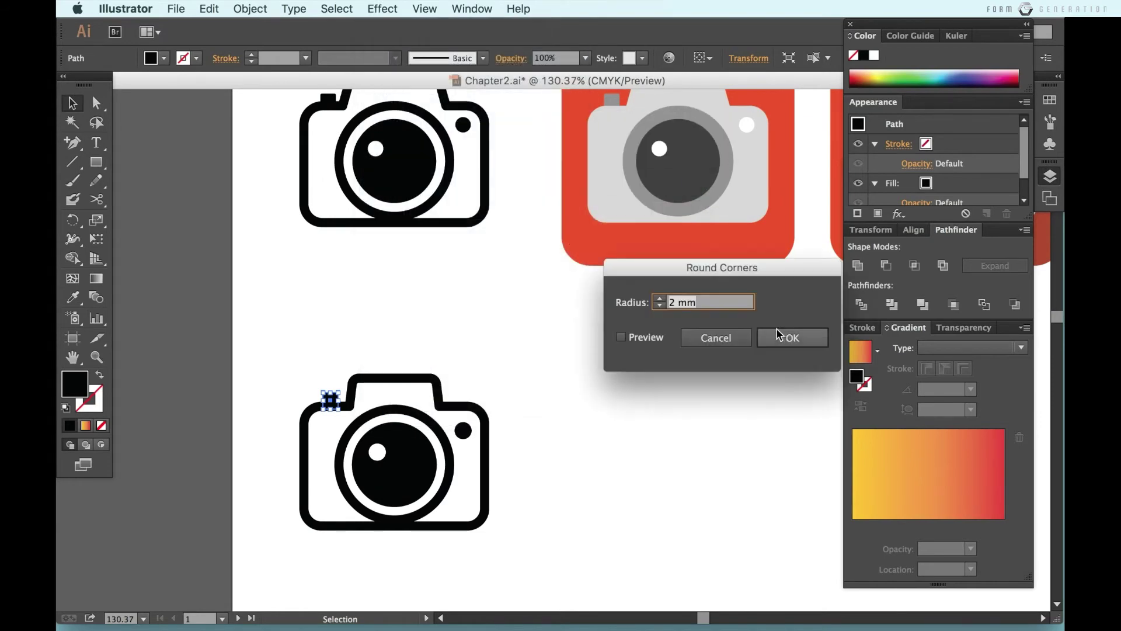
left_click(642, 342)
left_click(782, 338)
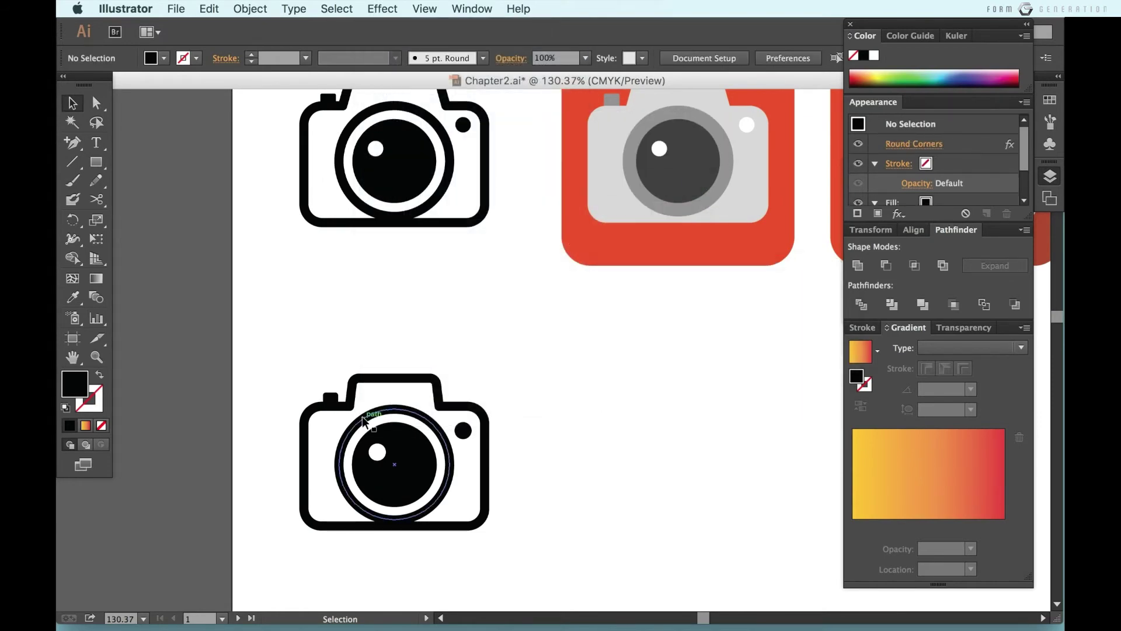
scroll(326, 421, "down", 2)
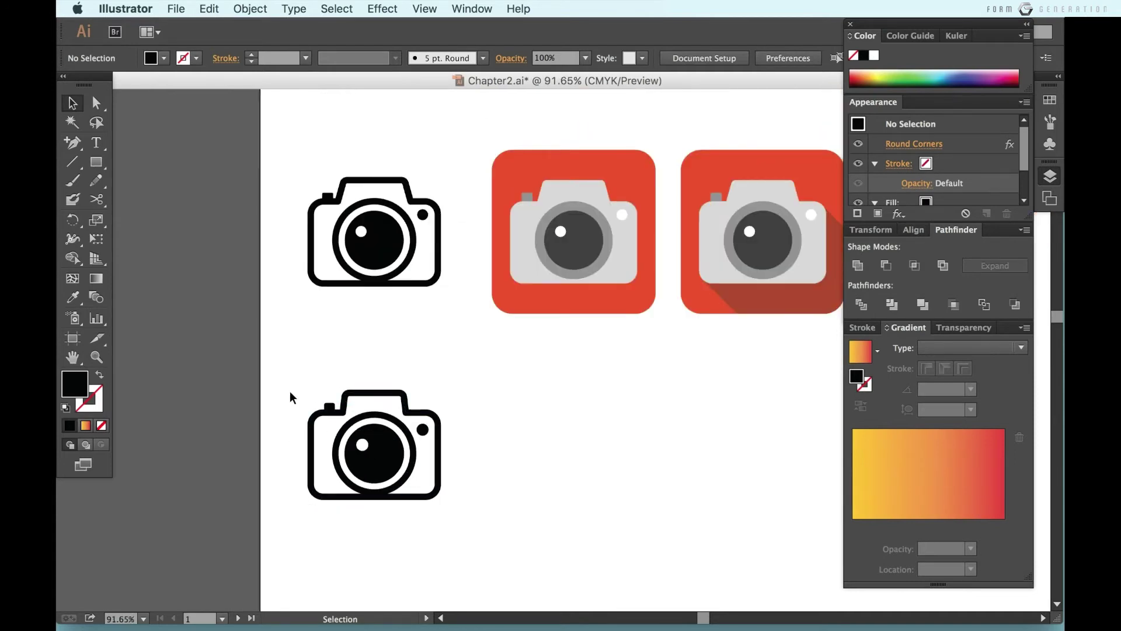
scroll(324, 403, "up", 2)
scroll(327, 385, "up", 2)
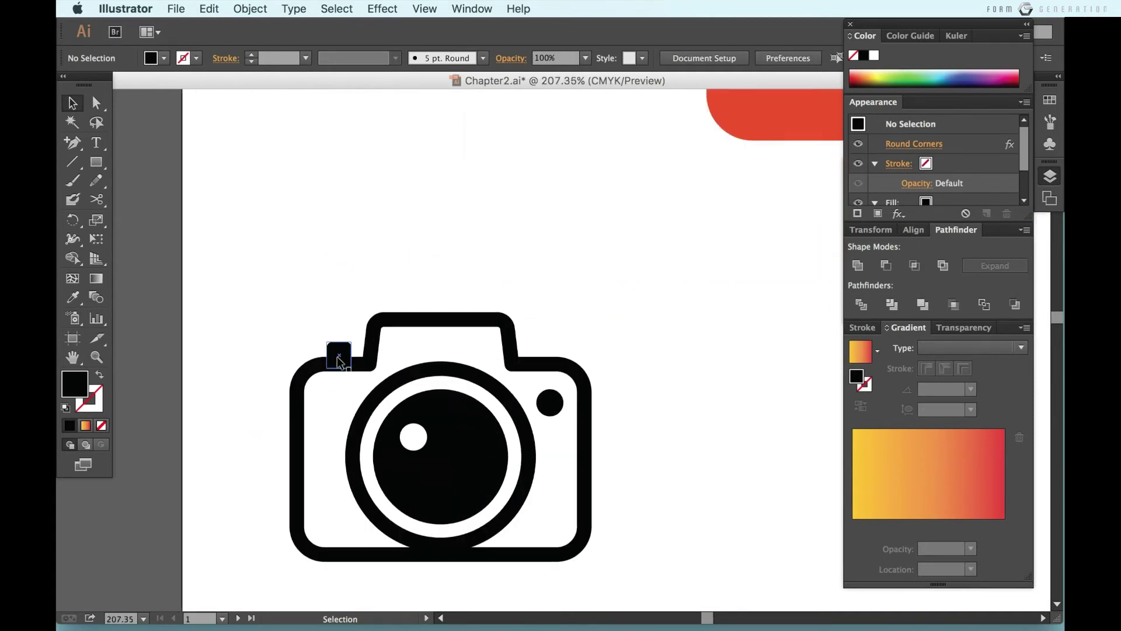
Step: Expand the rounded rectangle and combine it with the camera body outline
left_click(344, 352)
left_click(246, 11)
left_click(282, 182)
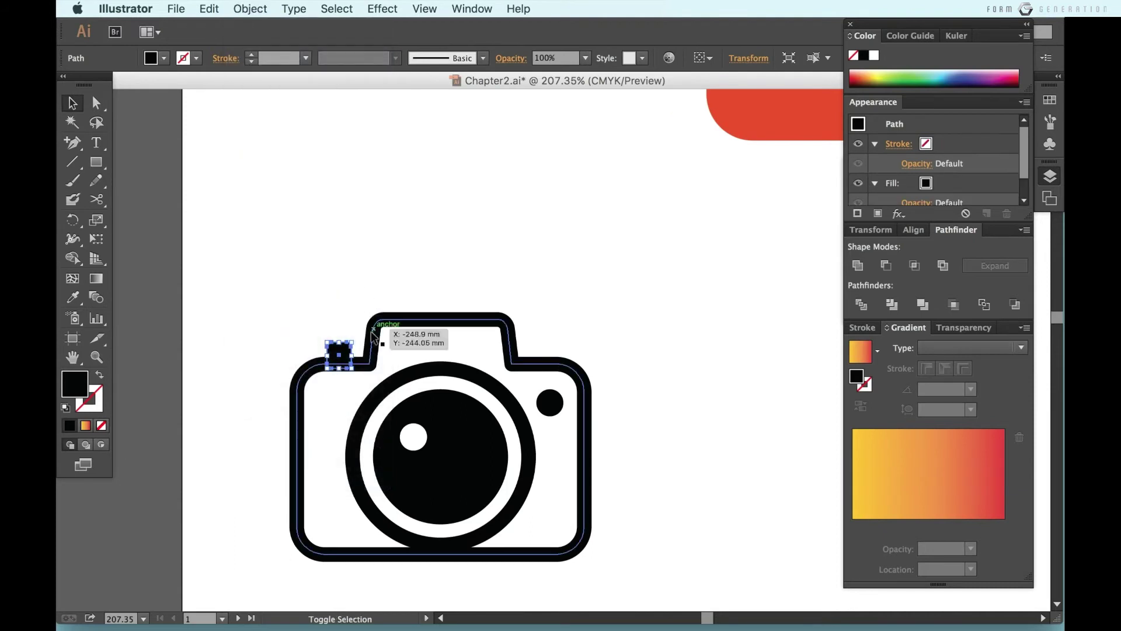
left_click(371, 345, "shift")
key("shift+m")
key("v")
left_click(346, 293)
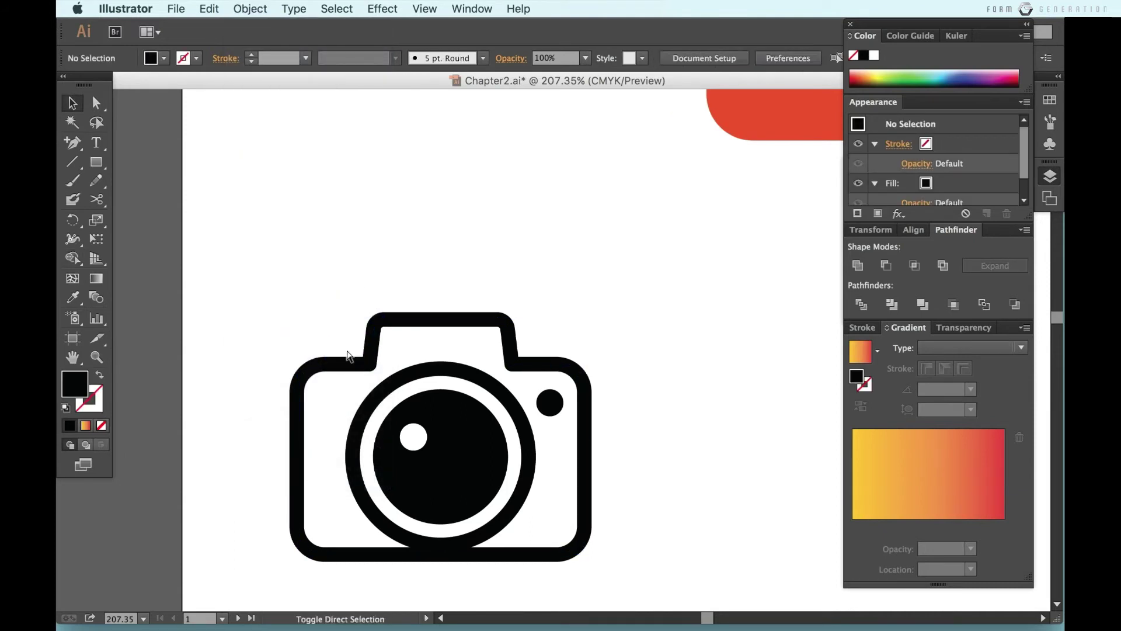
scroll(376, 250, "down", 2)
Step: Place a copy of the lower camera to its right
scroll(376, 246, "down", 1)
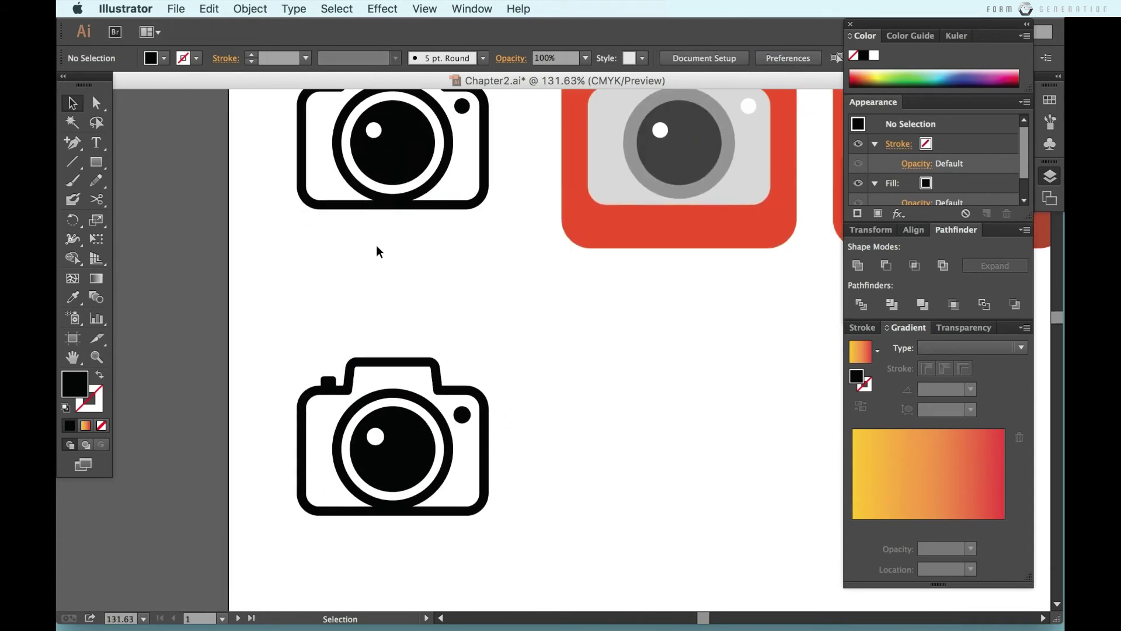
scroll(376, 245, "down", 1)
scroll(376, 245, "down", 1)
left_click_drag(477, 461, 277, 315)
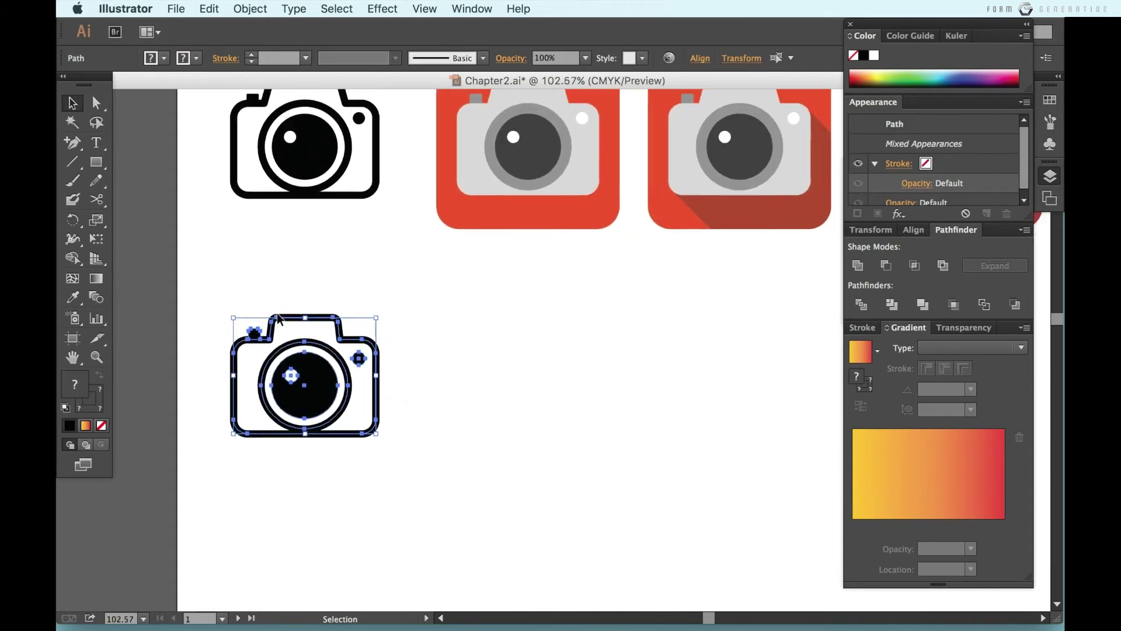
left_click_drag(336, 336, 562, 337)
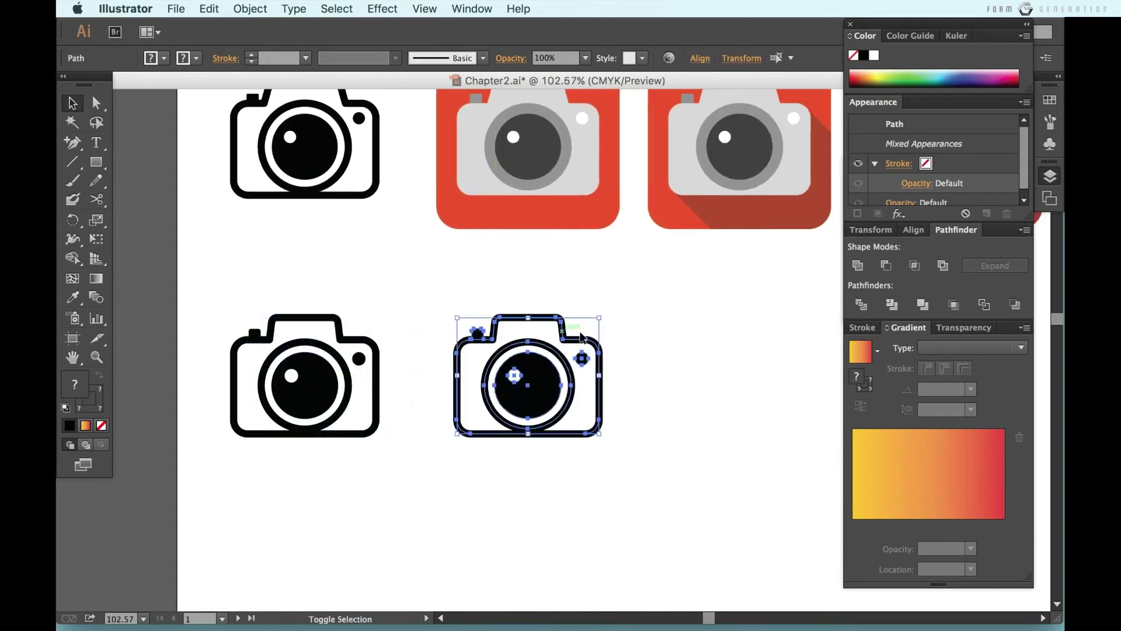
left_click(510, 312)
scroll(496, 290, "right", 3)
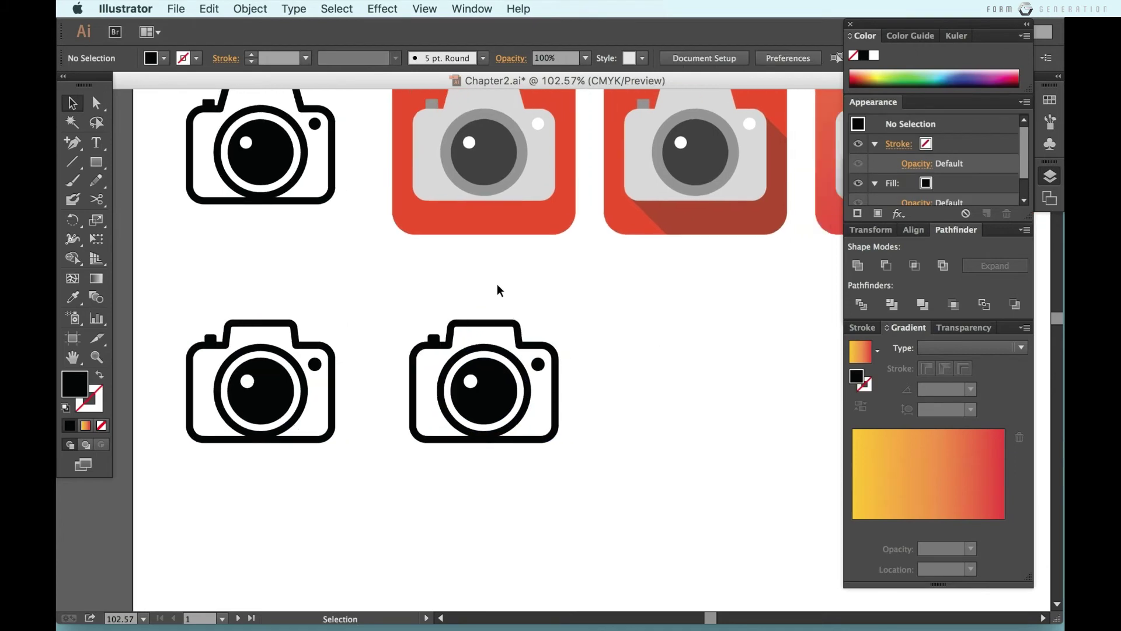
Step: Fill the copy's camera body with a light blue-grey
left_click(517, 341)
left_click(99, 374)
double_click(75, 384)
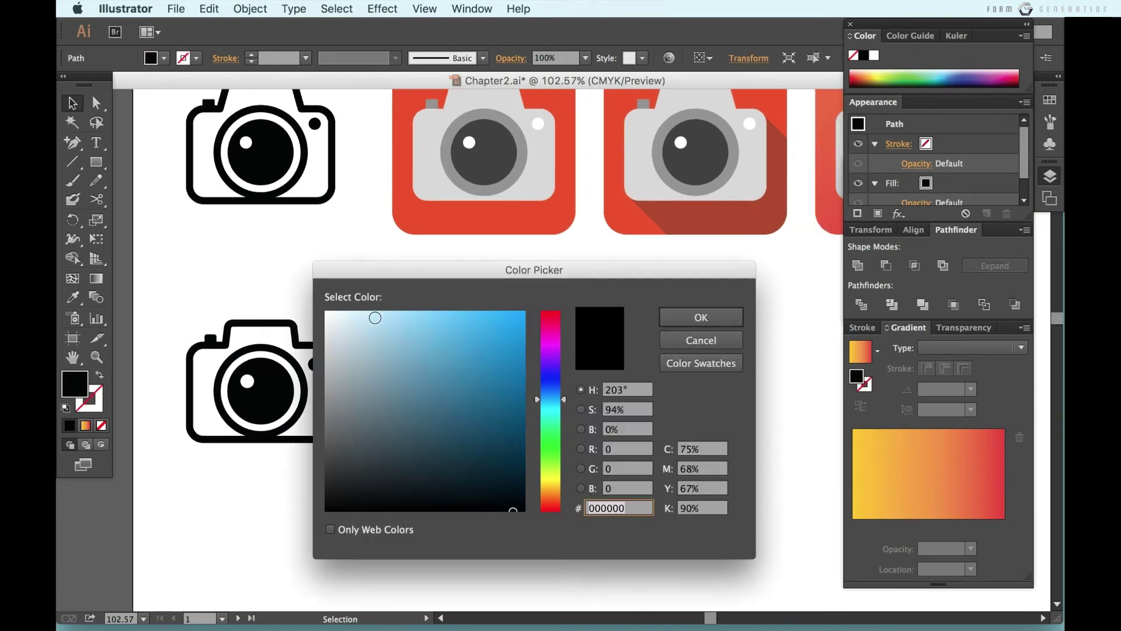
mouse_move(374, 317)
left_mouse_down()
mouse_move(329, 326)
mouse_move(358, 318)
mouse_move(415, 365)
mouse_move(359, 349)
left_mouse_up()
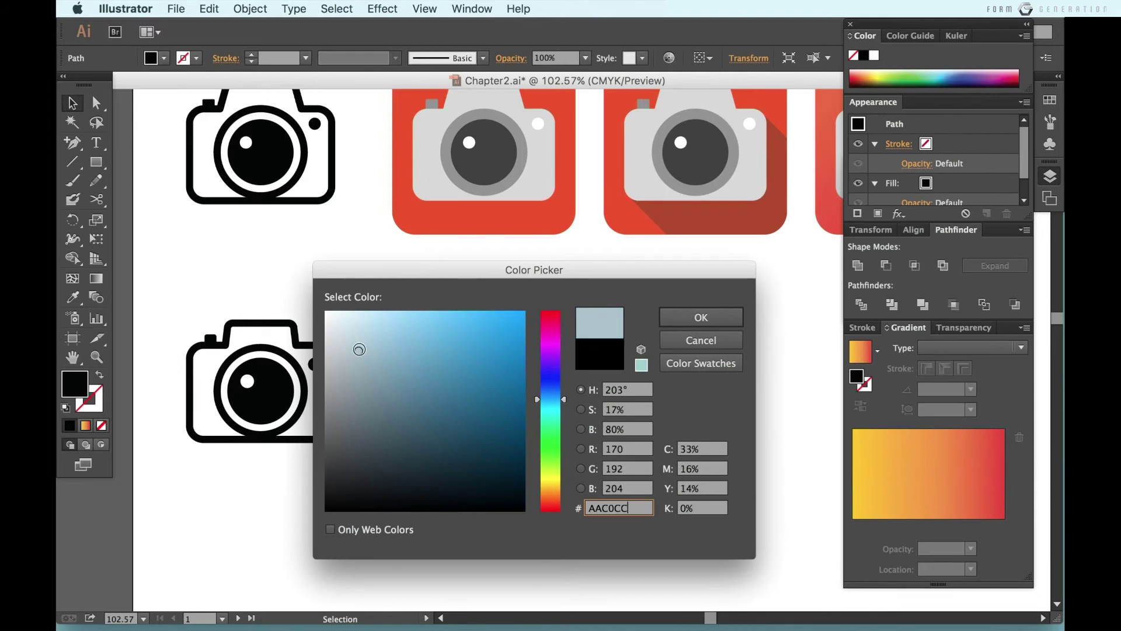
left_click(680, 317)
left_click(556, 373)
Step: Give the lens ring a new pale blue-grey fill and send it backward
left_click(528, 383)
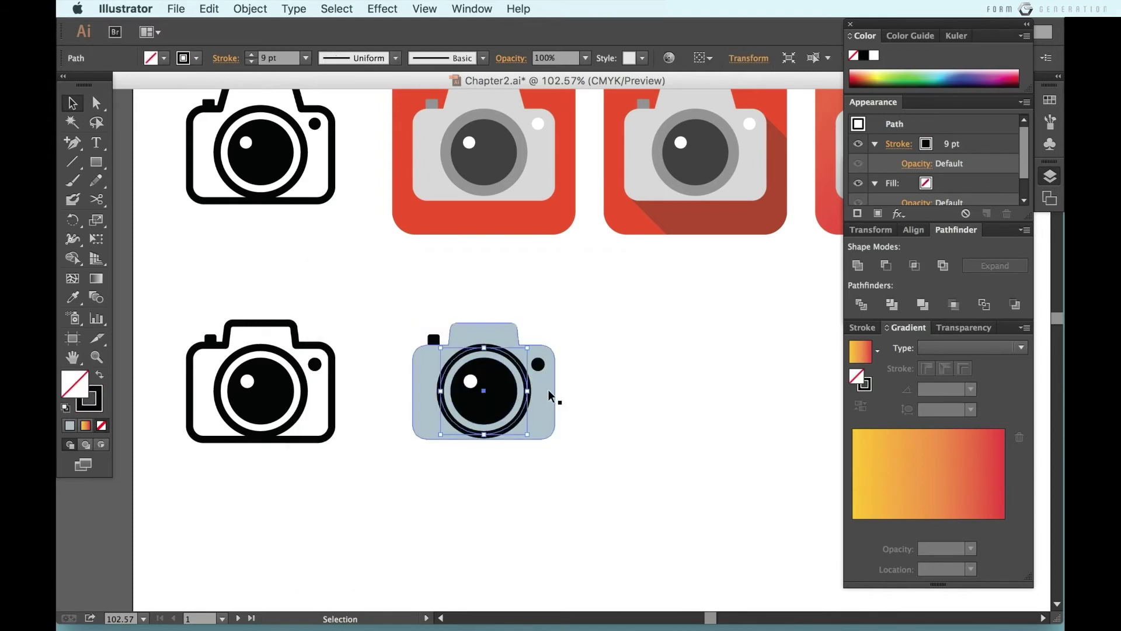
key("i")
left_click(546, 376)
double_click(75, 384)
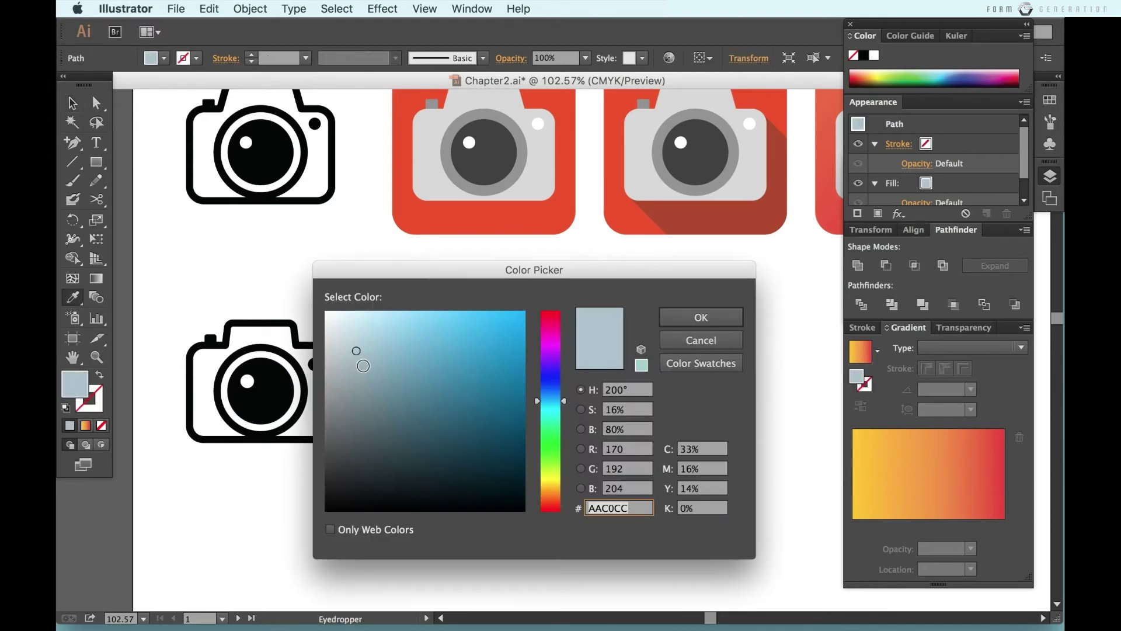
left_click(701, 317)
key("v")
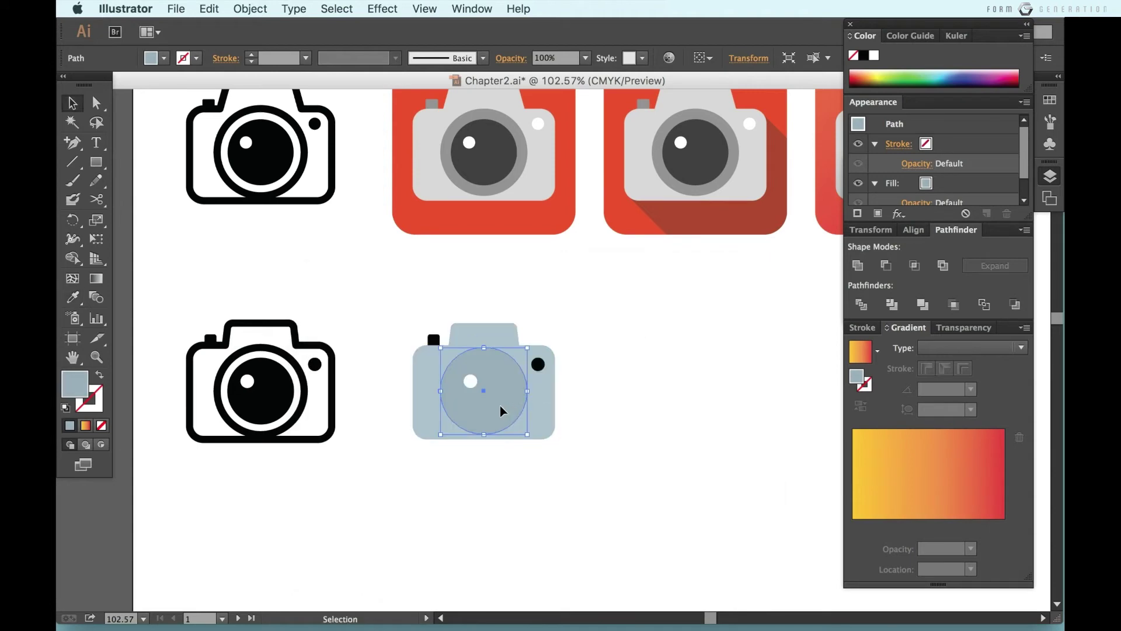
left_click(504, 396)
key("ctrl+bracketleft")
left_click(640, 415)
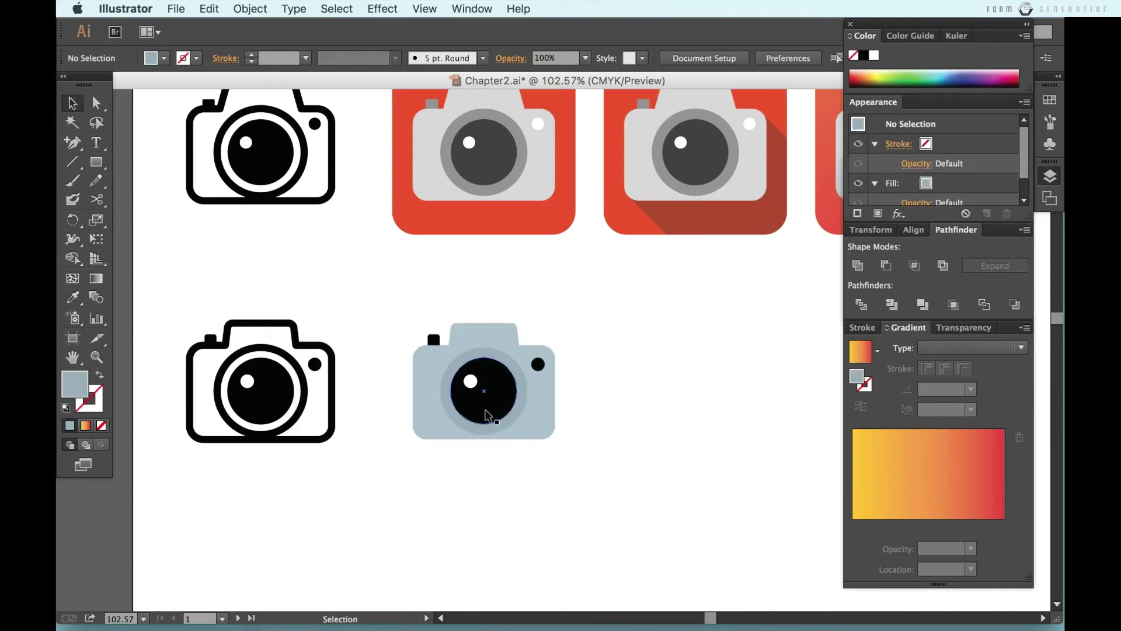
Step: Colour the inner lens dark blue-grey
left_click(485, 415)
double_click(74, 384)
left_click_drag(372, 412, 356, 448)
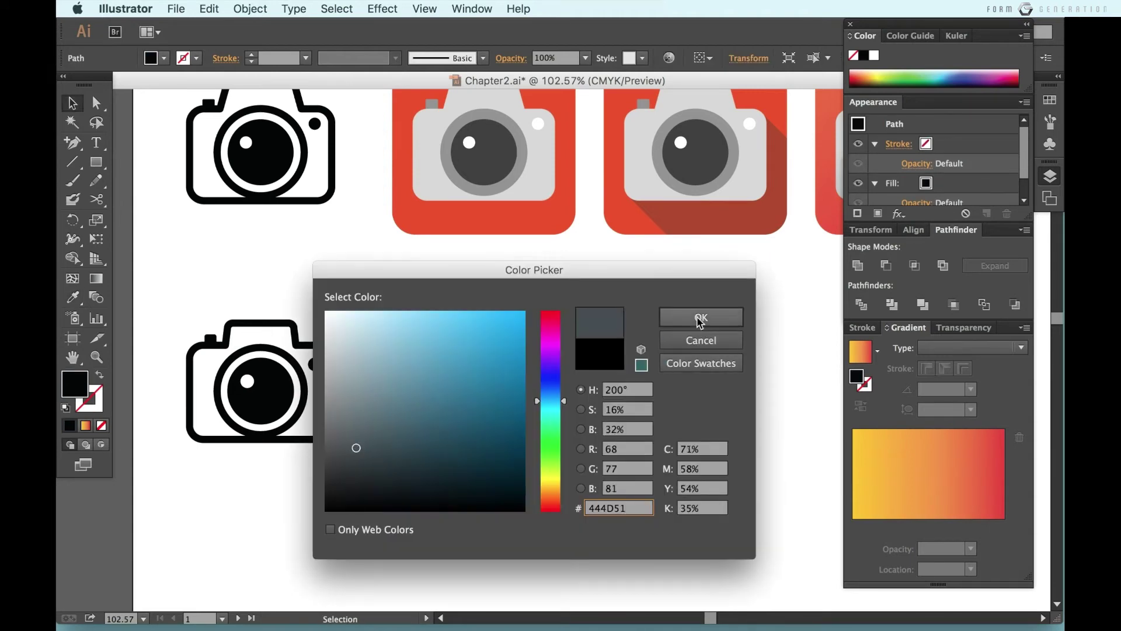
left_click(699, 319)
left_click(558, 453)
Step: Make the flash dot light and lighten the body's blue-grey
left_click(537, 364)
key("i")
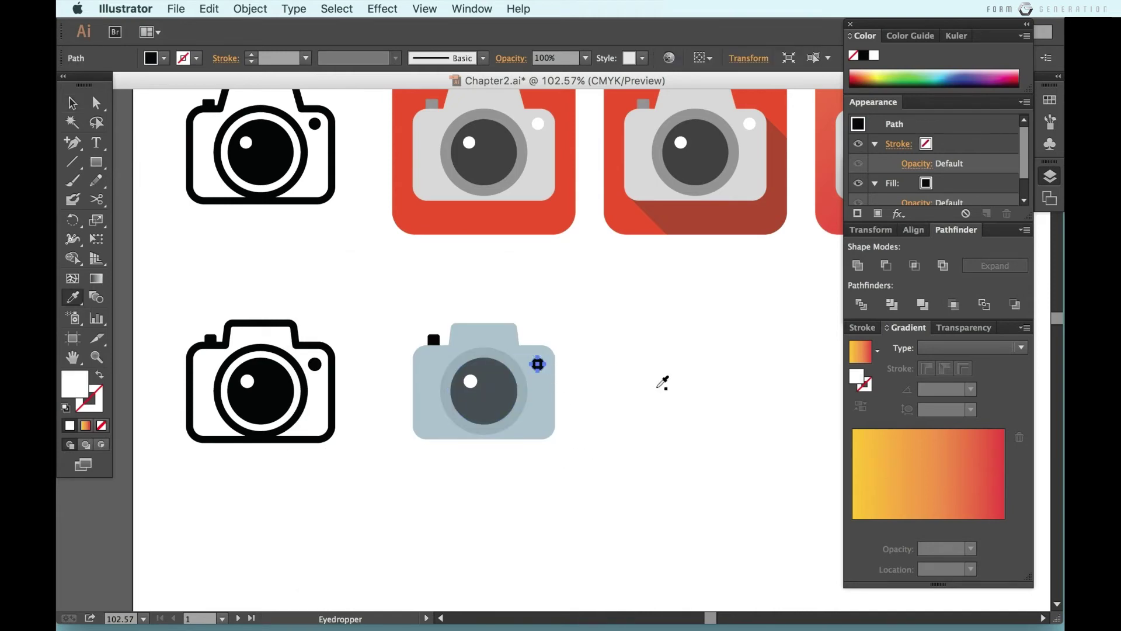
left_click(546, 418)
key("v")
double_click(70, 386)
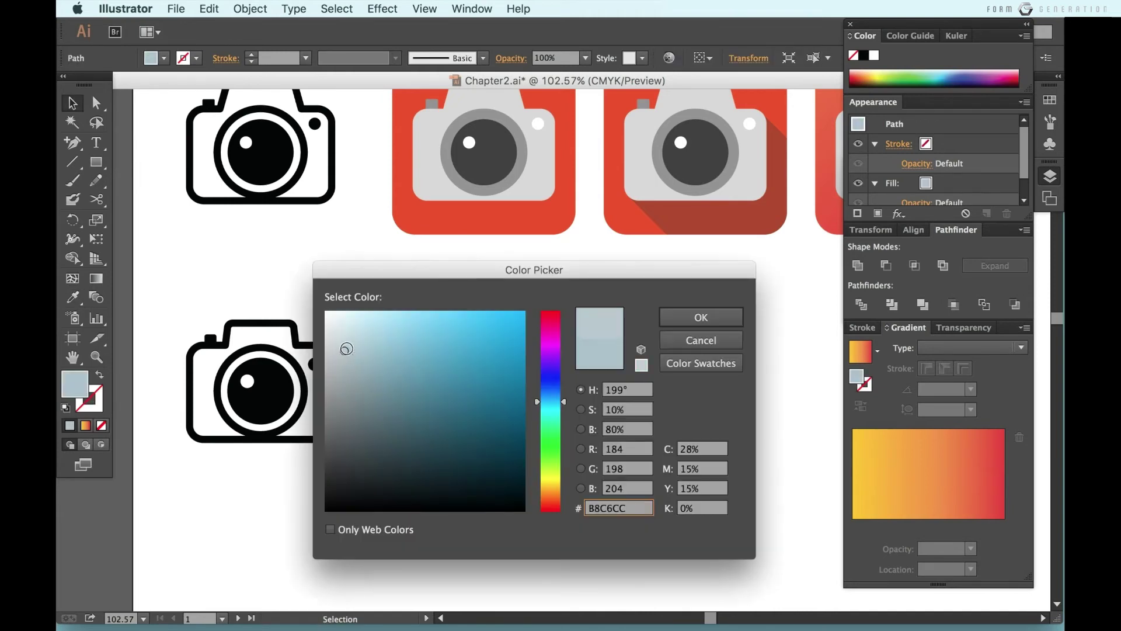
left_click(717, 323)
Step: Give the viewfinder button the lens's dark slate colour
left_click(435, 339)
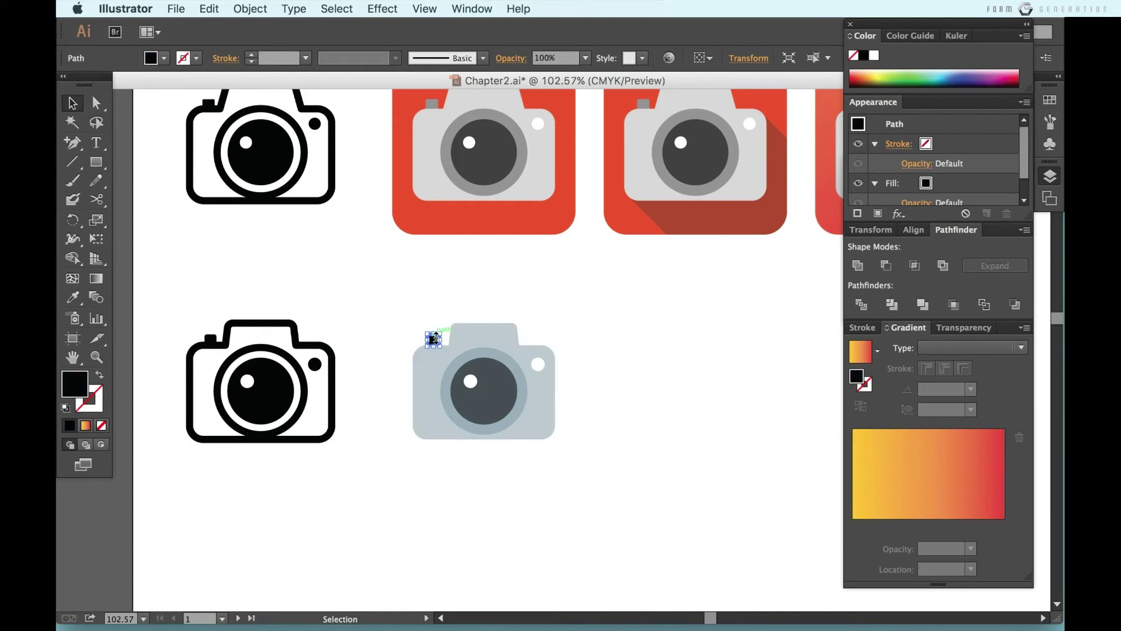
key("i")
left_click(468, 385)
key("v")
left_click(632, 414)
scroll(632, 415, "up", 2)
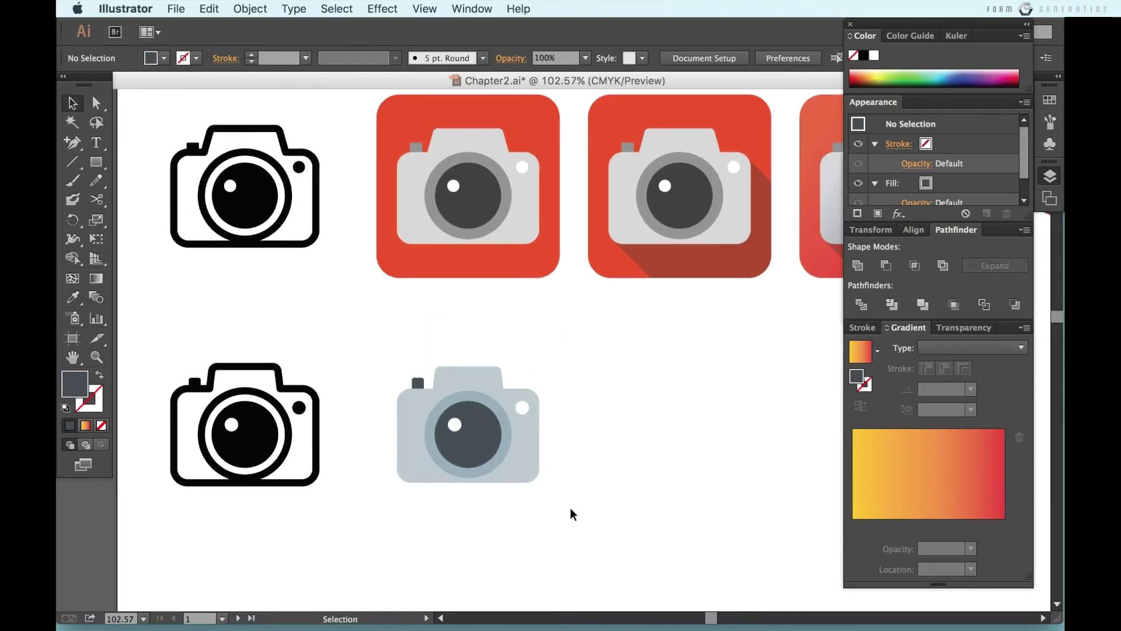
left_click_drag(570, 507, 376, 330)
scroll(529, 412, "right", 3)
scroll(529, 412, "down", 1)
left_click(304, 275)
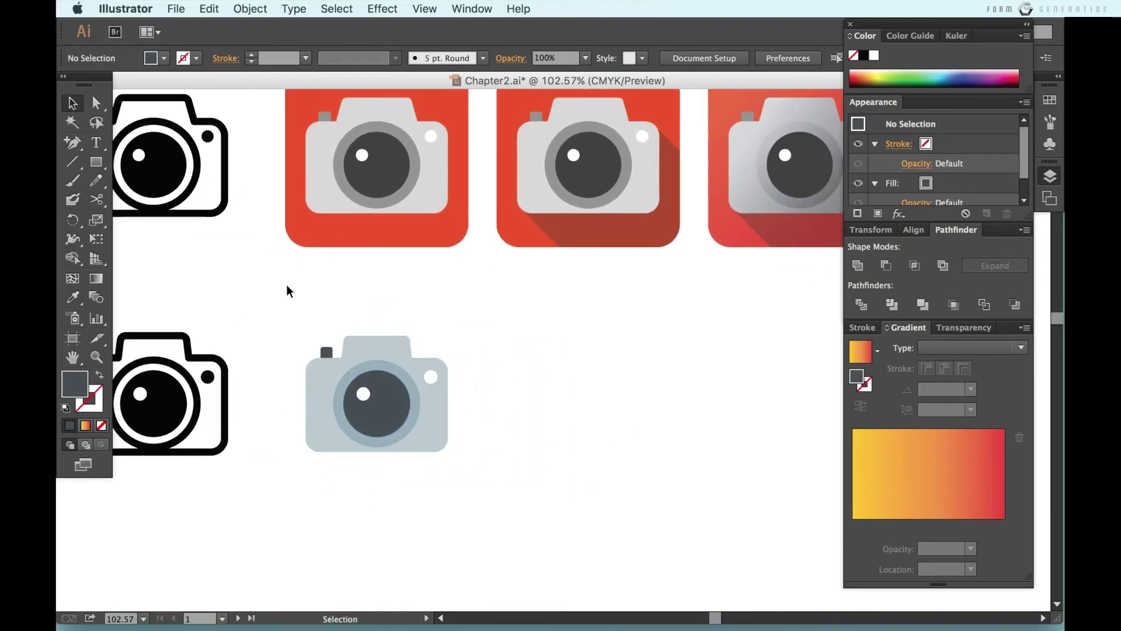
Step: Draw a square below the first red tile and round its corners
scroll(336, 236, "up", 4)
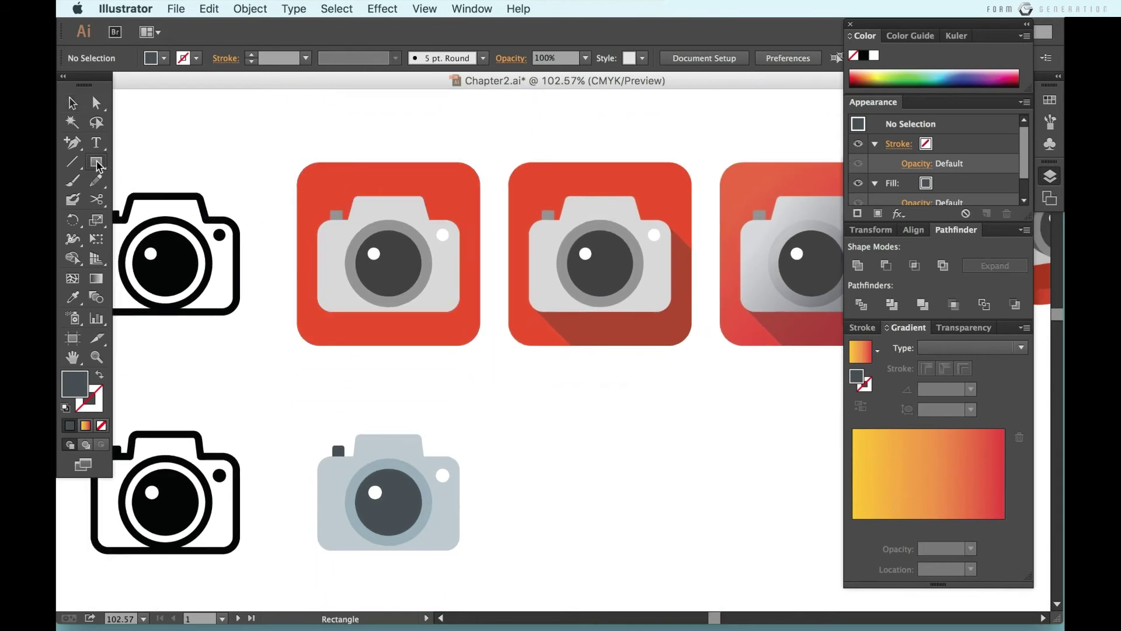
left_click_drag(297, 372, 480, 553)
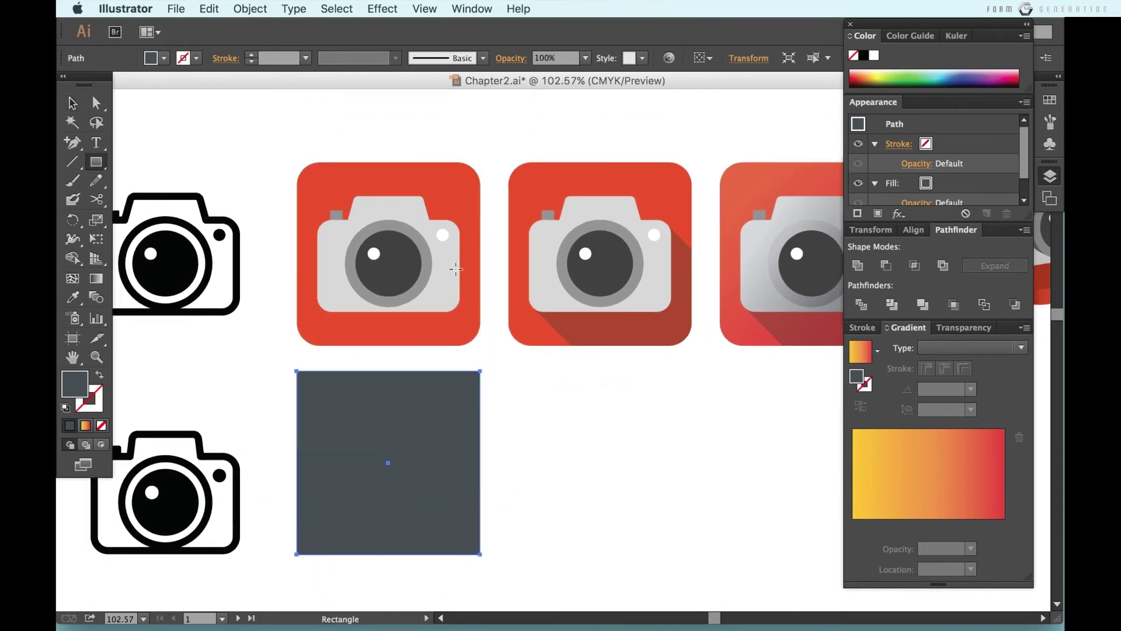
left_click(383, 9)
mouse_move(402, 211)
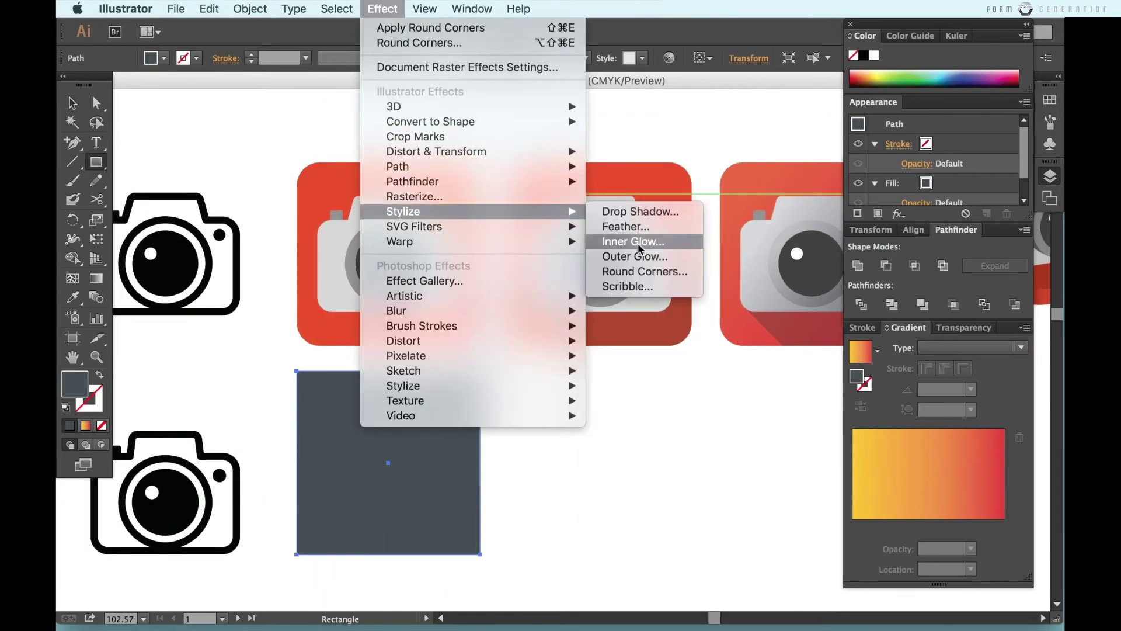
left_click(640, 271)
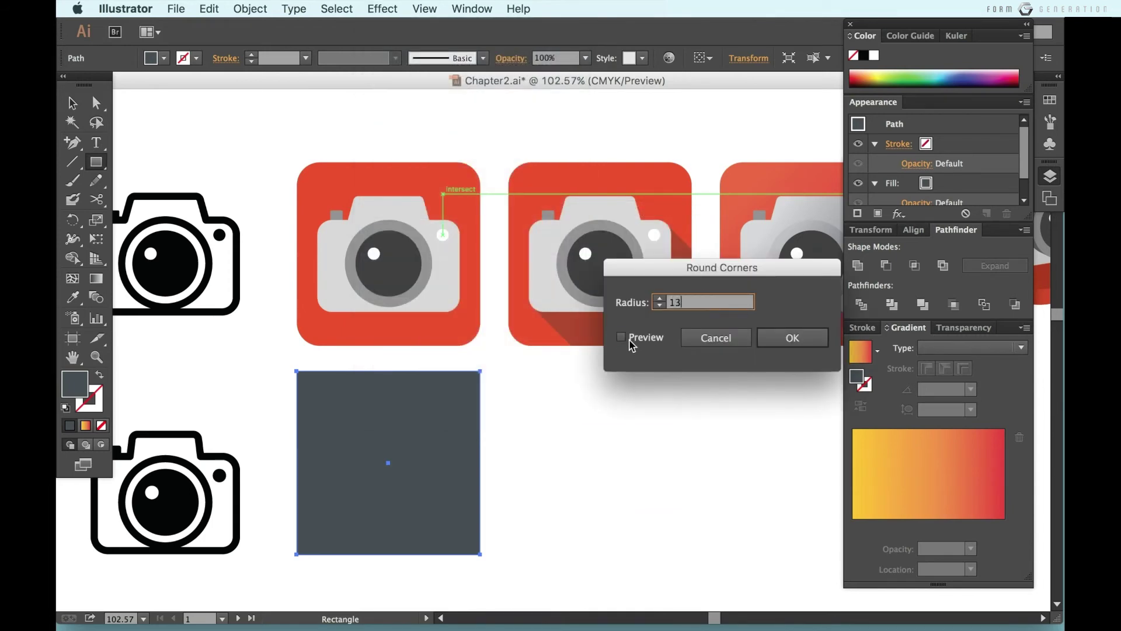
left_click(629, 339)
left_click(766, 338)
Step: Fill the square with the first row's red and centre it behind the camera
scroll(407, 437, "down", 2)
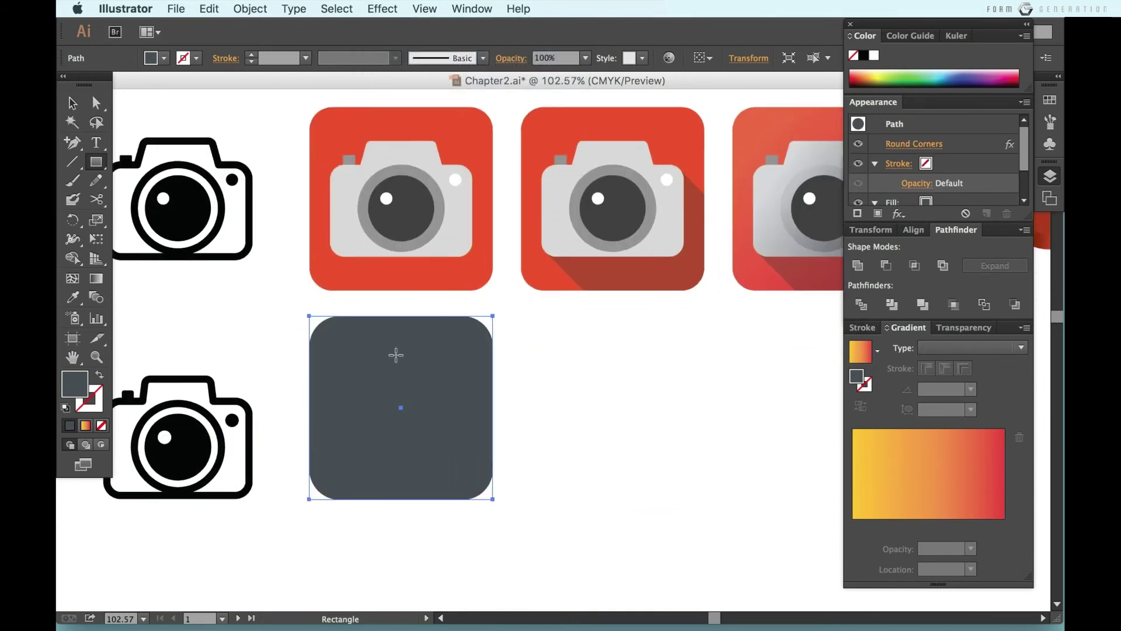
key("i")
left_click(379, 285)
key("v")
key("ctrl+f")
left_click(545, 408)
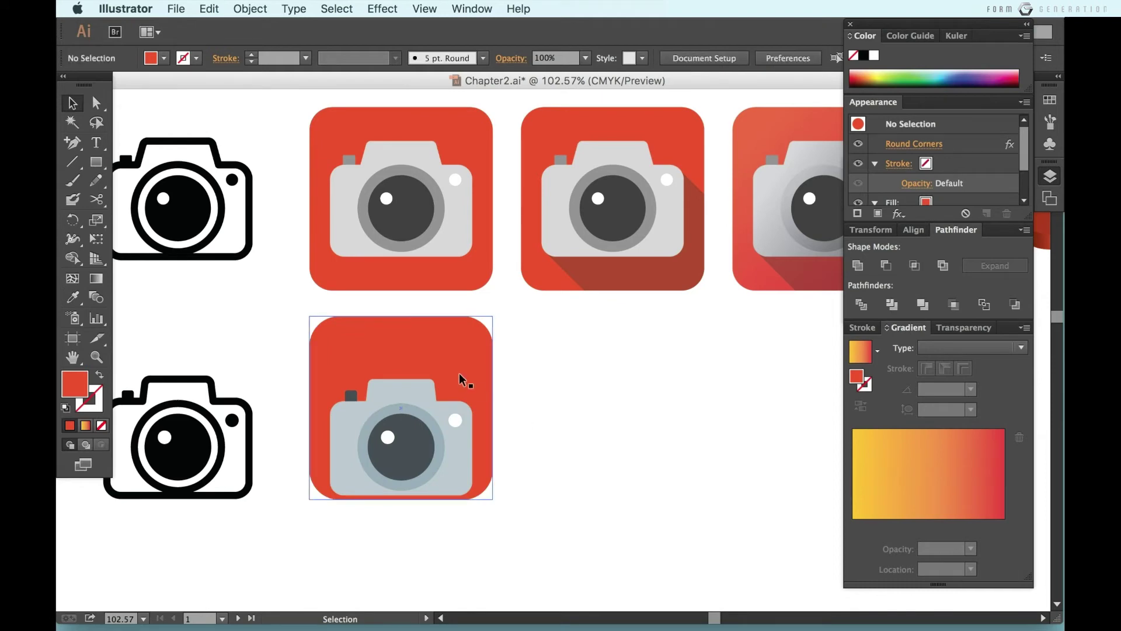
left_click_drag(460, 374, 459, 410)
left_click(541, 418)
Step: Place an Alt-dragged copy of the red camera tile to the right of the original
scroll(457, 354, "down", 1)
scroll(457, 354, "right", 1)
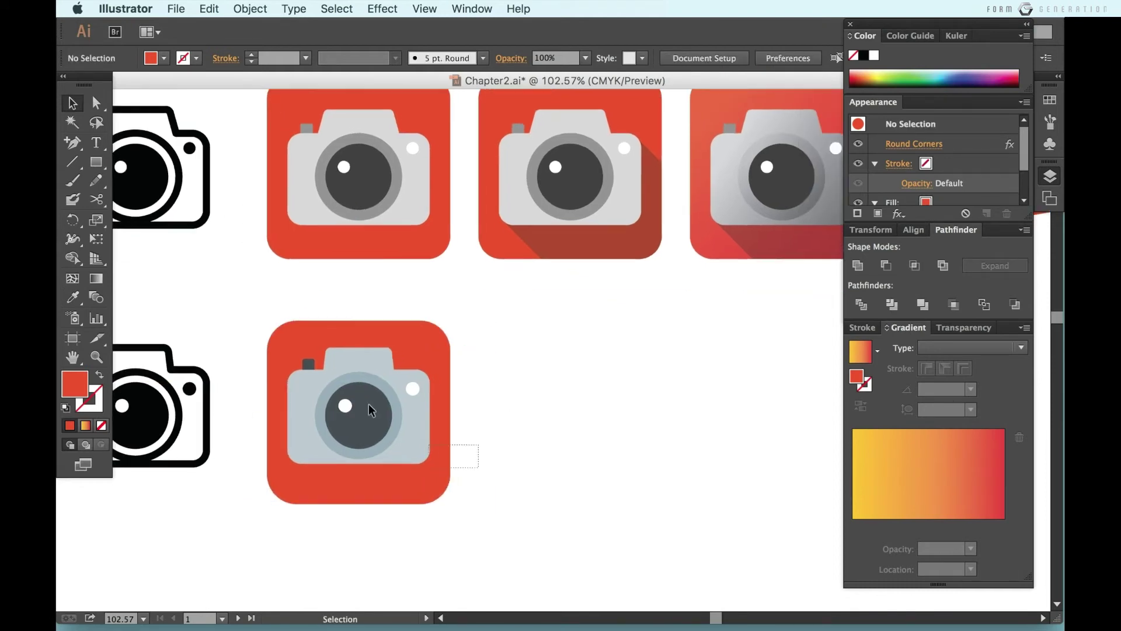
left_click(369, 404)
left_click_drag(503, 348, 644, 344)
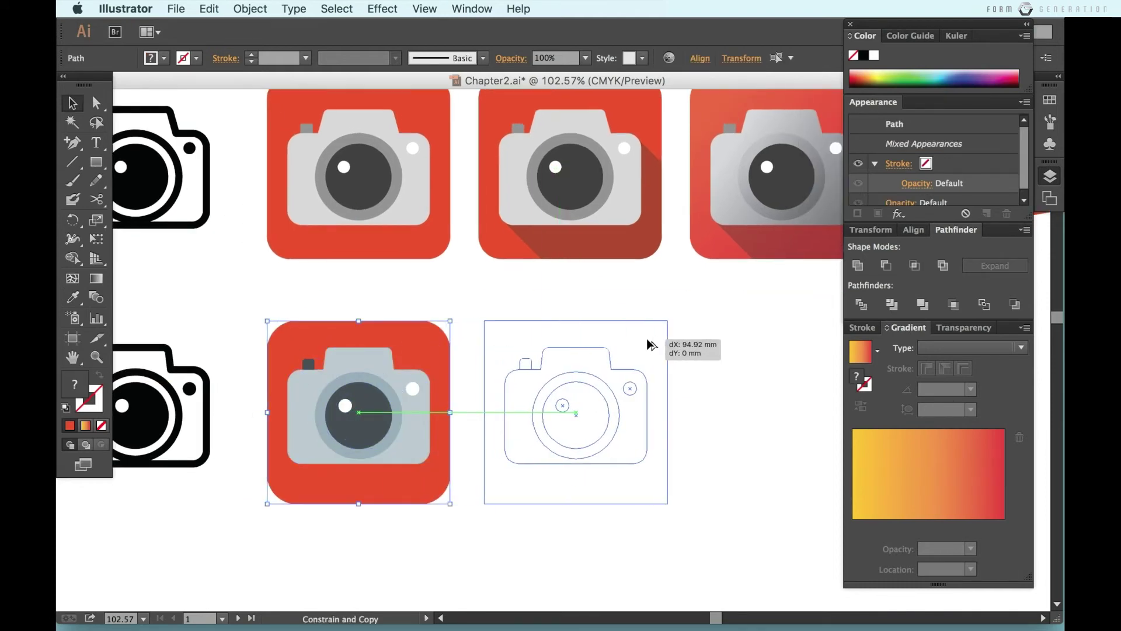
left_click(718, 386)
scroll(718, 386, "right", 5)
scroll(718, 385, "down", 1)
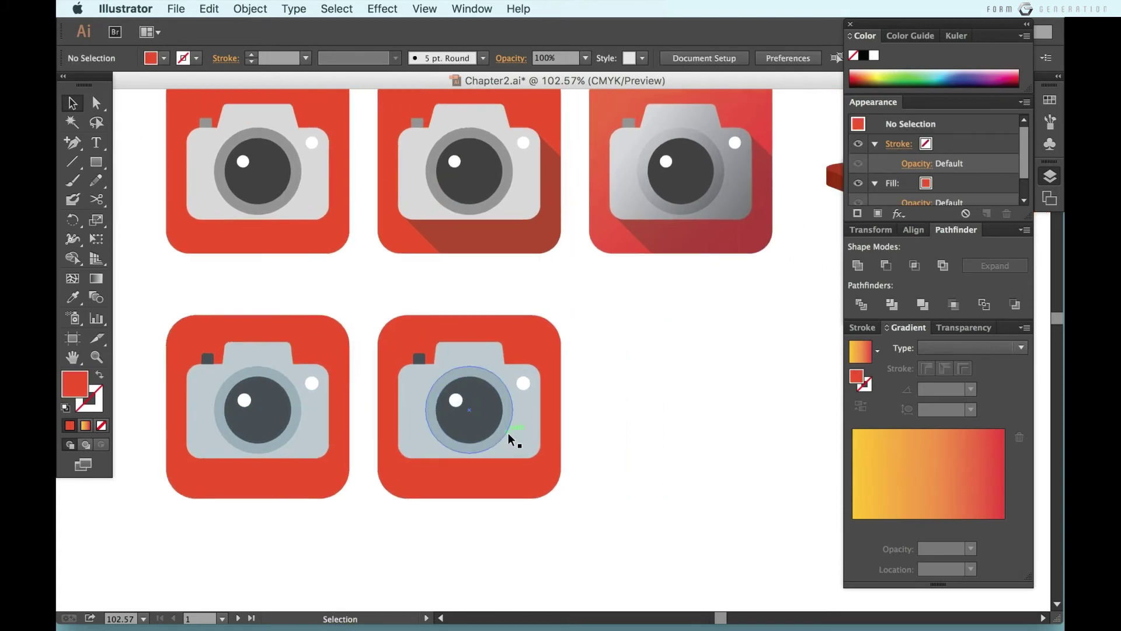
scroll(467, 499, "down", 2)
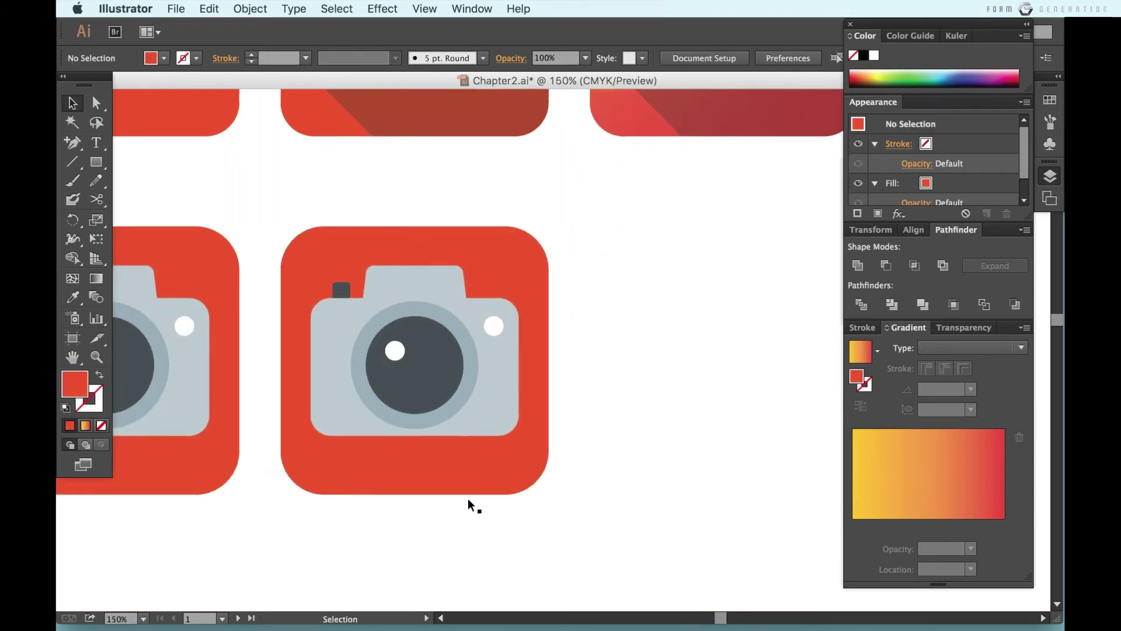
Step: Draw a pentagon long-shadow path from the camera's lower-left corner down-right to its top-right corner
key("p")
left_click(316, 428)
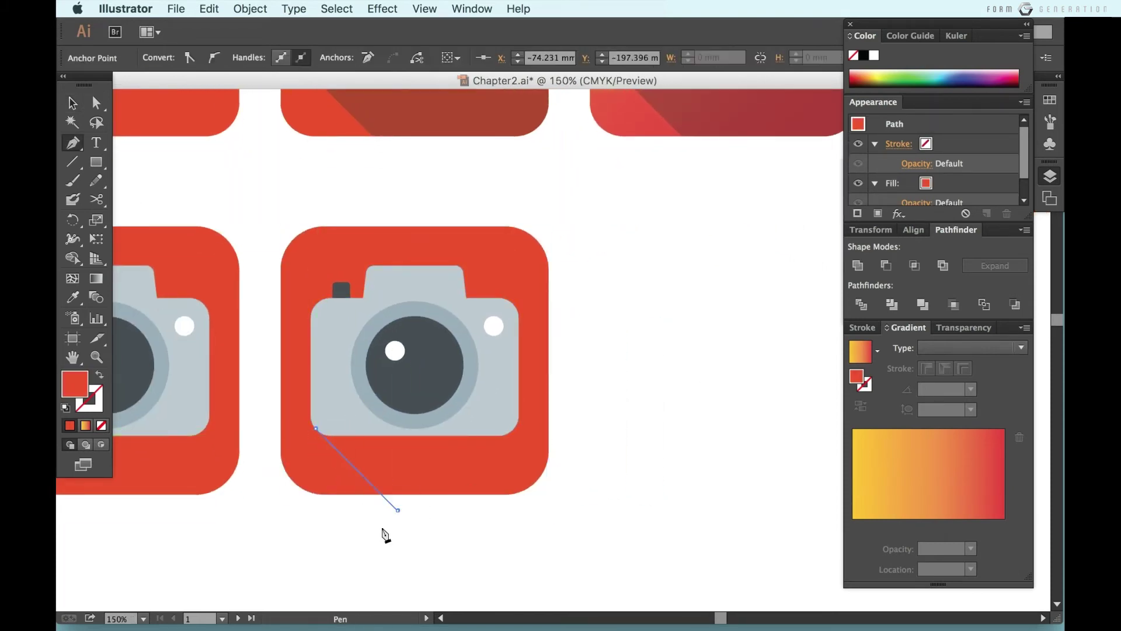
left_click(398, 510)
left_click(585, 510)
left_click(586, 366)
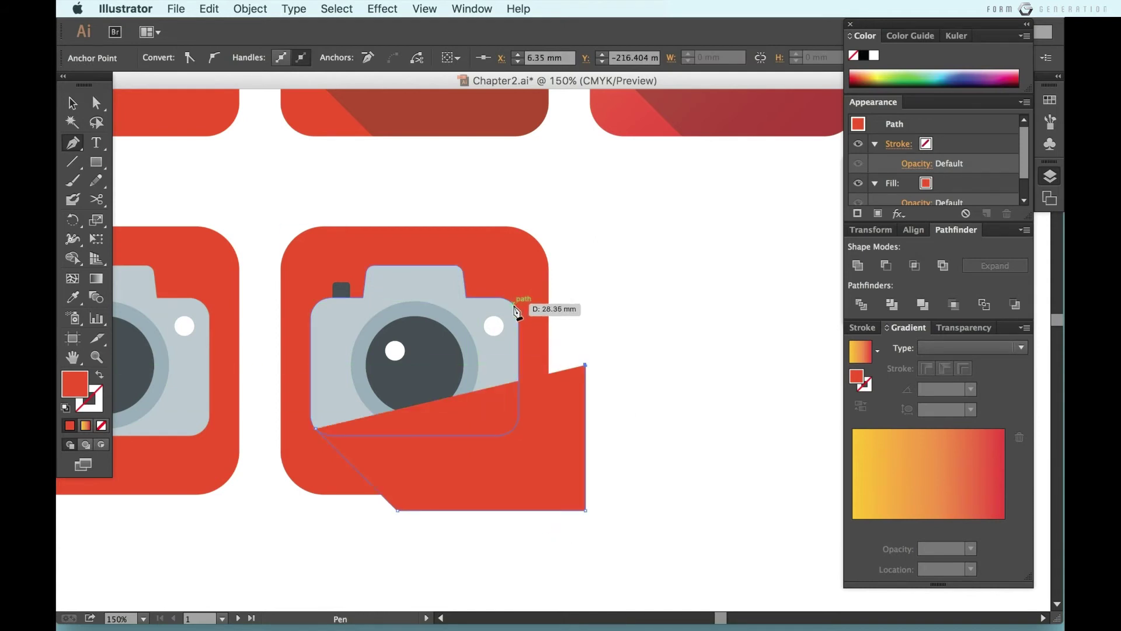
left_click(515, 295)
key("a")
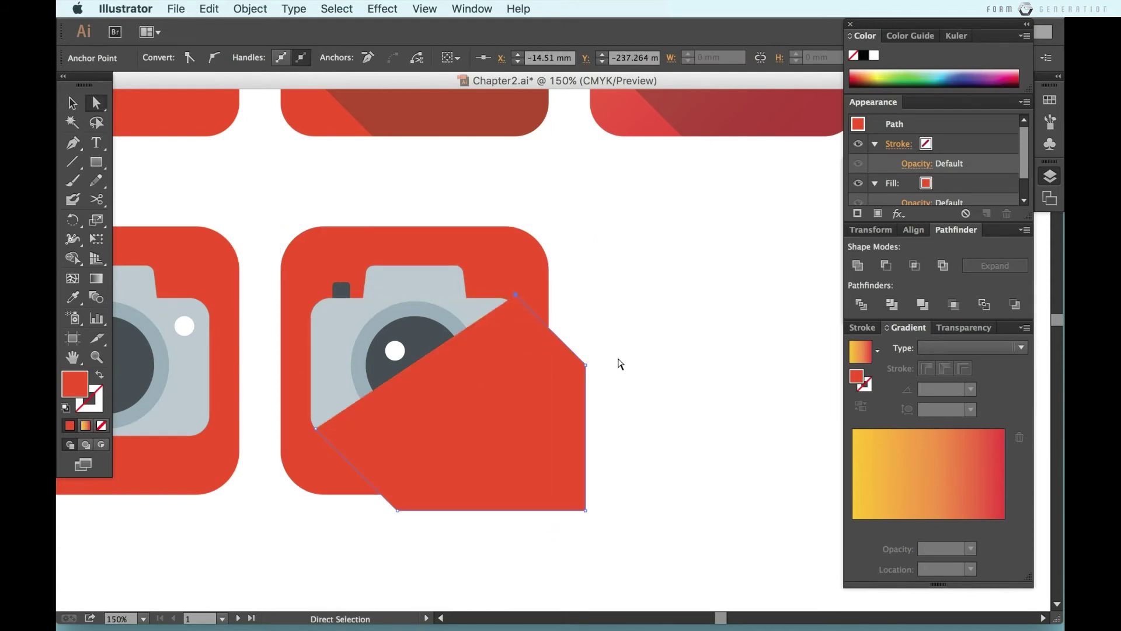
Step: Make the shadow shape a white outline instead of a white fill
key("v")
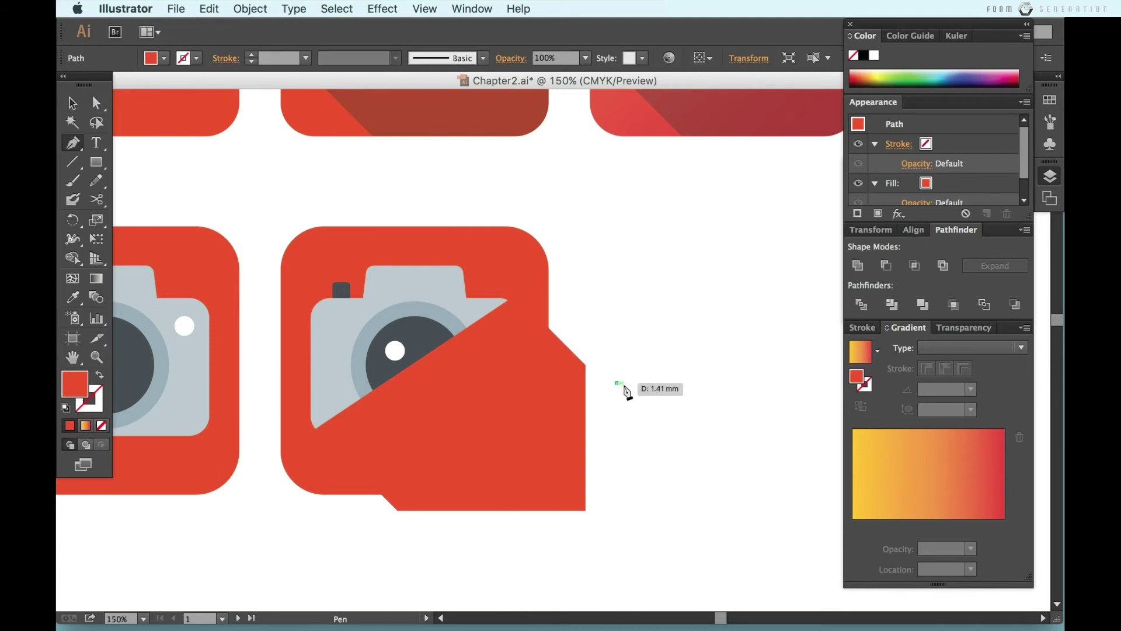
key("i")
left_click(642, 394)
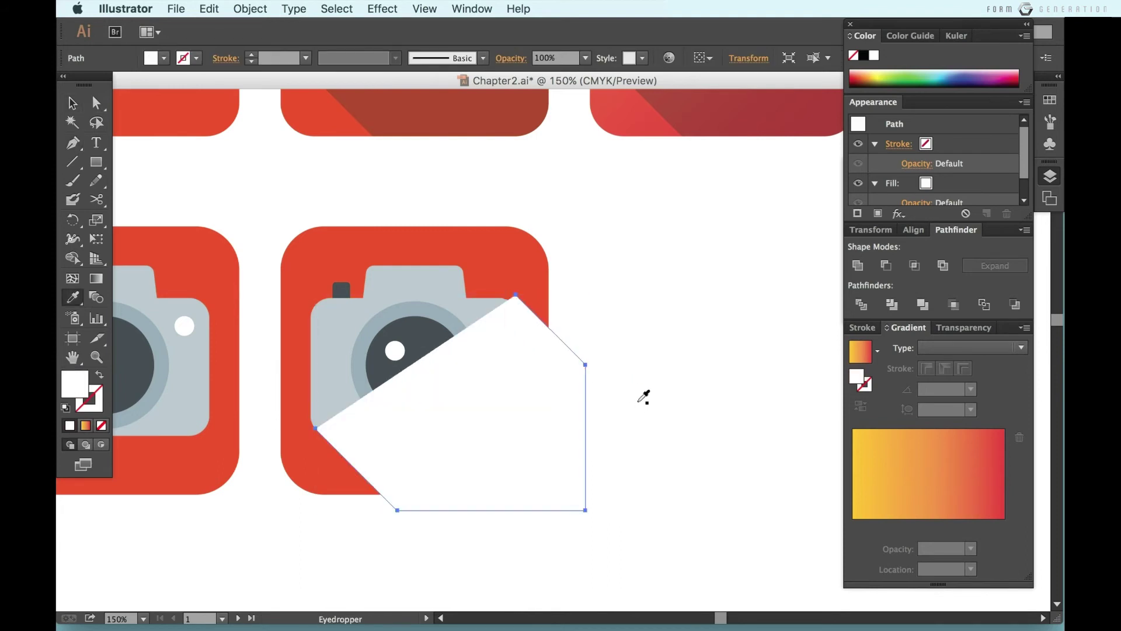
scroll(526, 403, "up", 1)
scroll(525, 402, "up", 3)
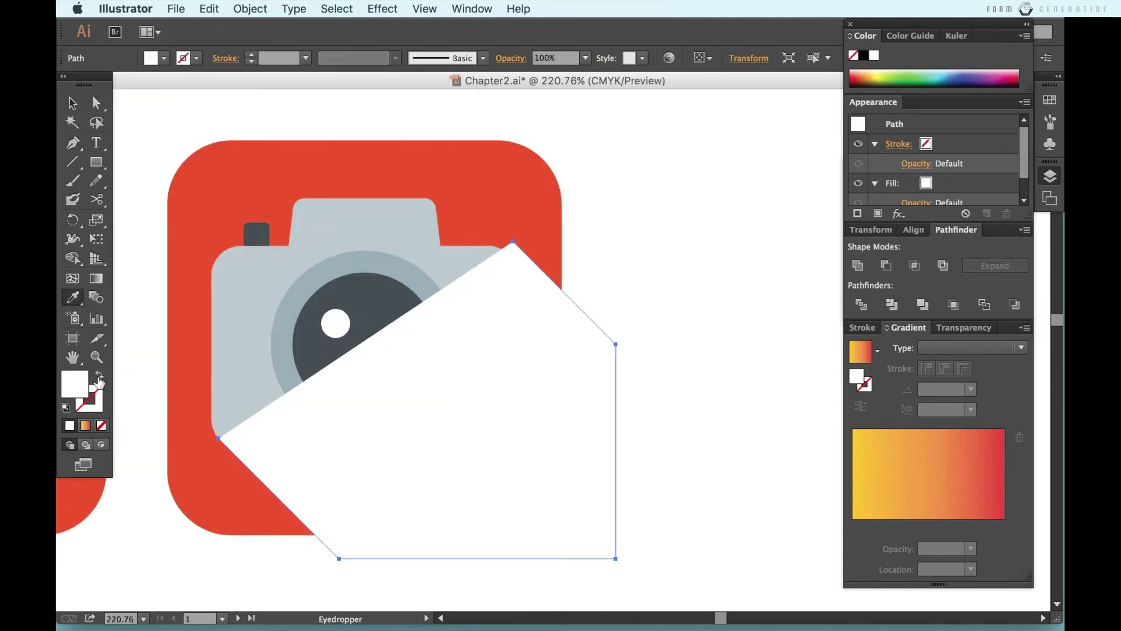
left_click(99, 375)
Step: Move the shadow's upper-right anchor point down onto the tile's right edge
key("a")
left_click(618, 265)
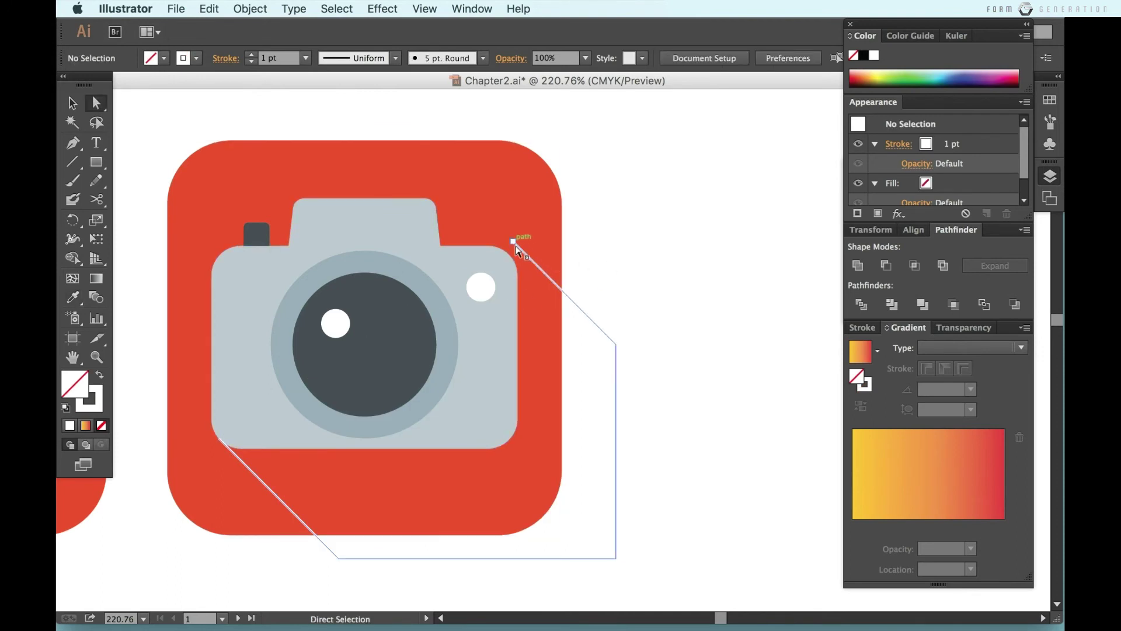
left_click(616, 344)
left_click_drag(617, 349, 614, 362)
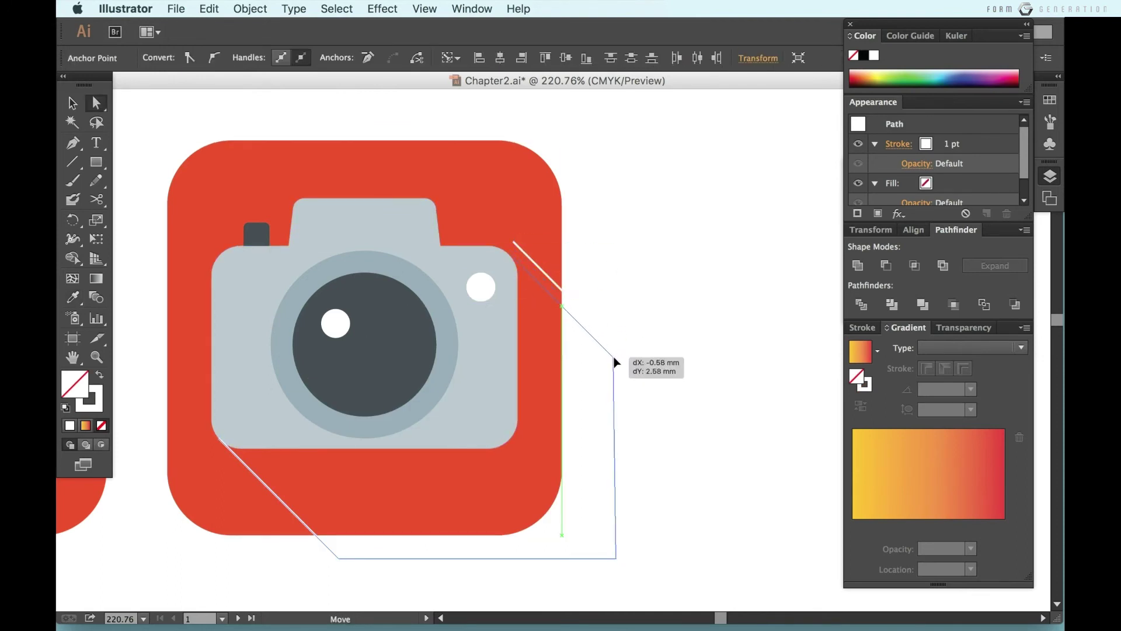
left_click(645, 318)
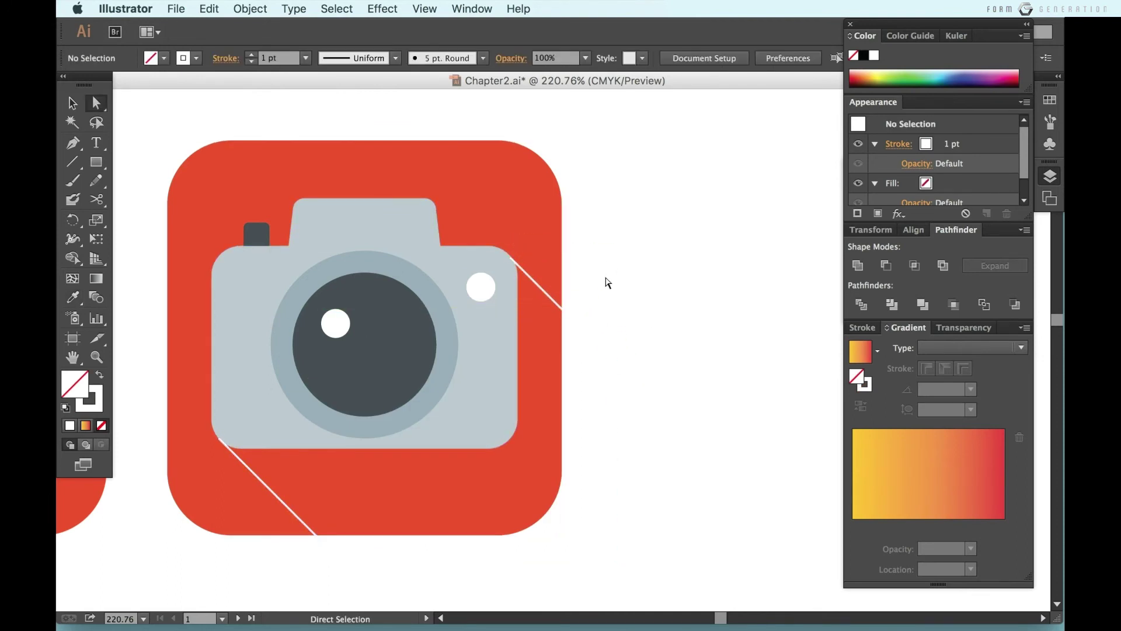
scroll(608, 283, "down", 1)
Step: Close the shadow path across the camera and merge the lower-right region with Shape Builder
key("p")
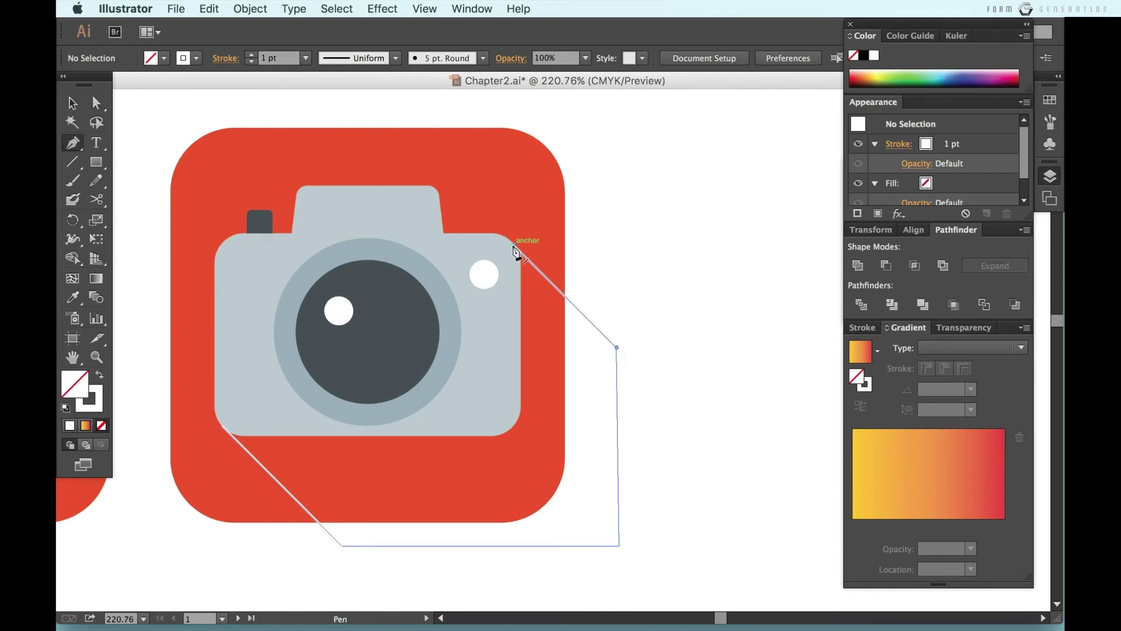
left_click(514, 245)
left_click(222, 426)
key("v")
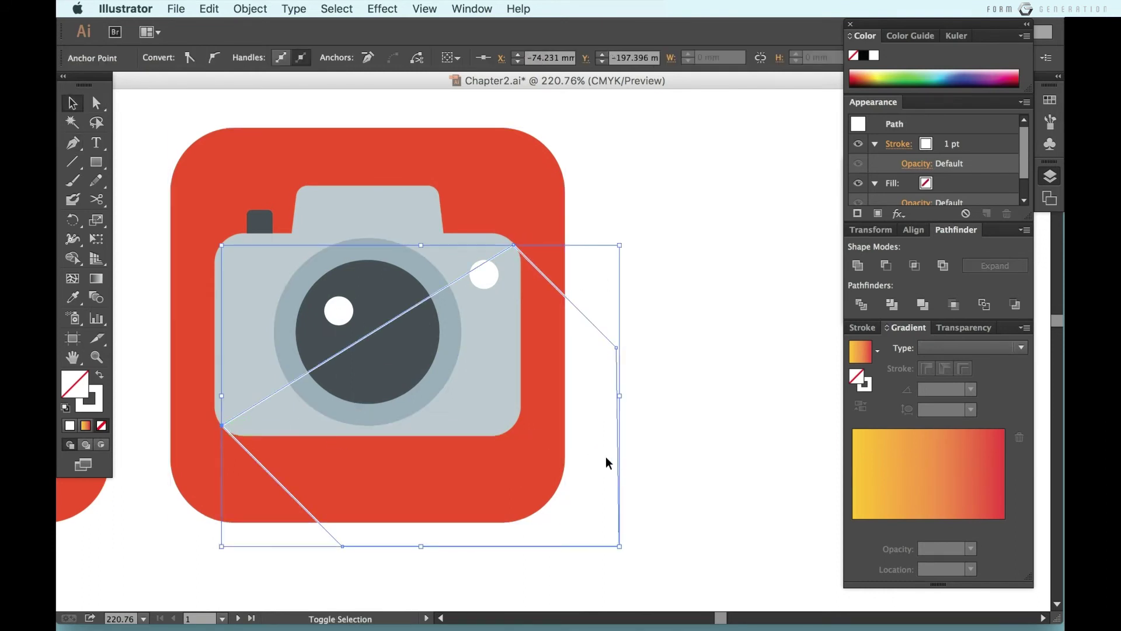
left_click(541, 454, "shift")
left_click(488, 387, "shift")
key("shift+m")
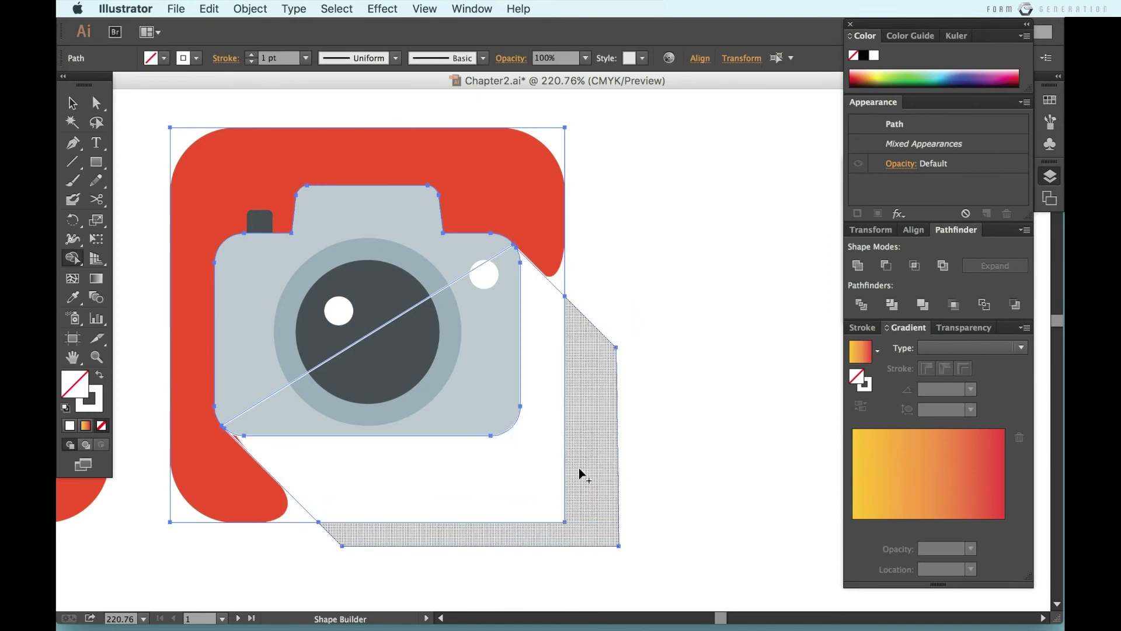
left_click(596, 473)
key("v")
left_click(649, 486)
Step: Expand the red tile's appearance so its rounded corners become real anchor points
left_click(537, 187)
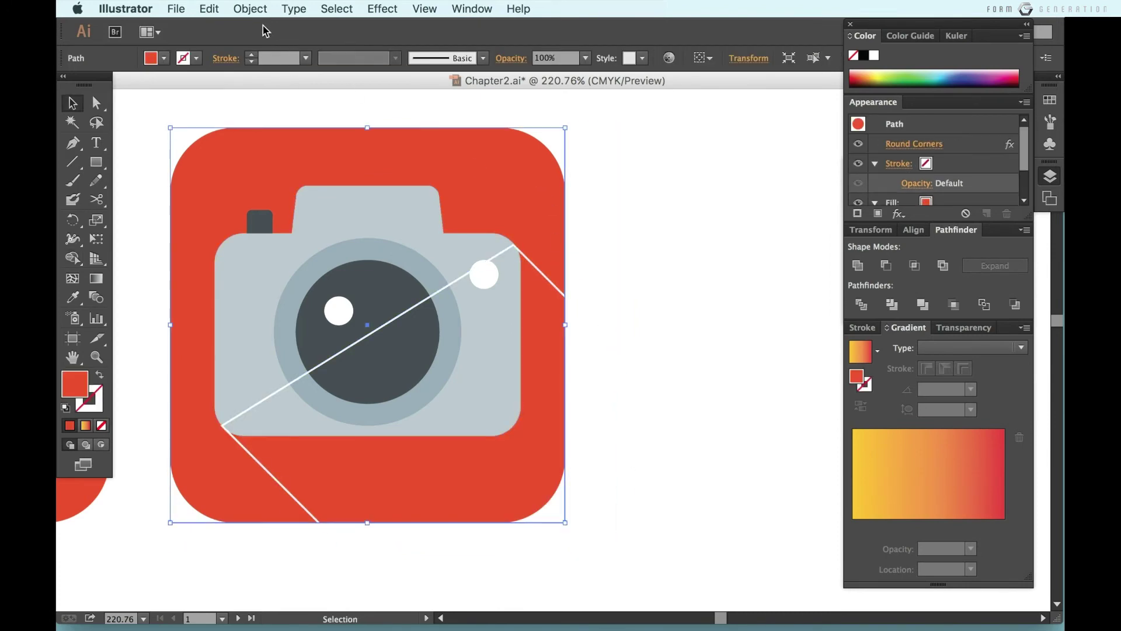
left_click(249, 9)
left_click(257, 181)
left_click(602, 219)
Step: Divide the tile, shadow line and camera body with Shape Builder, then select the new shadow shape
left_click(564, 432)
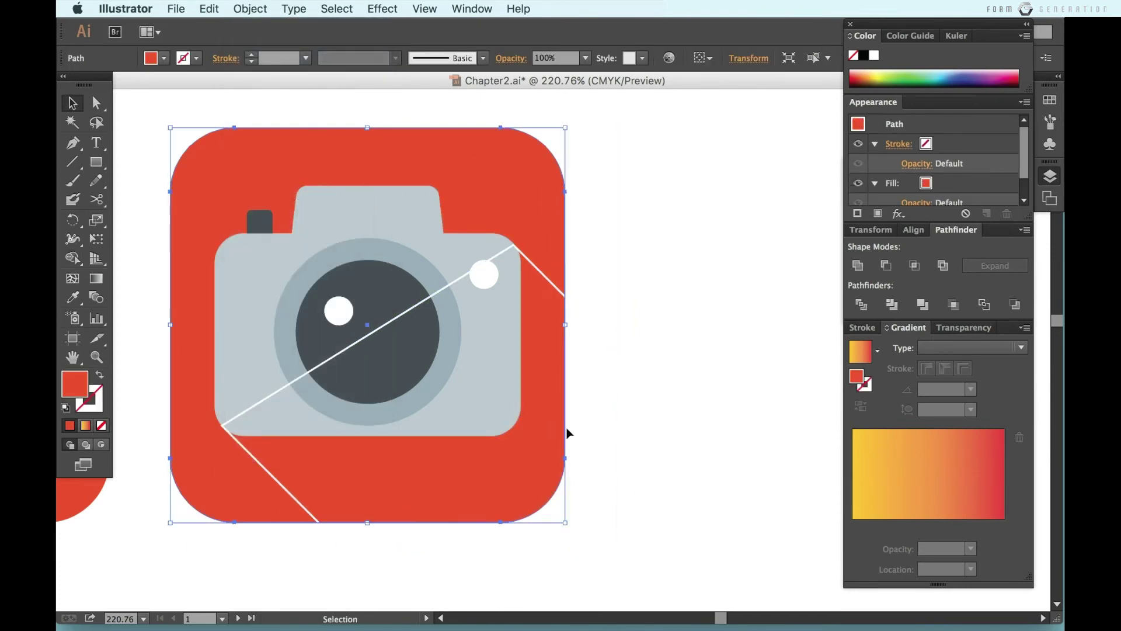
left_click(616, 485, "shift")
left_click(508, 314, "shift")
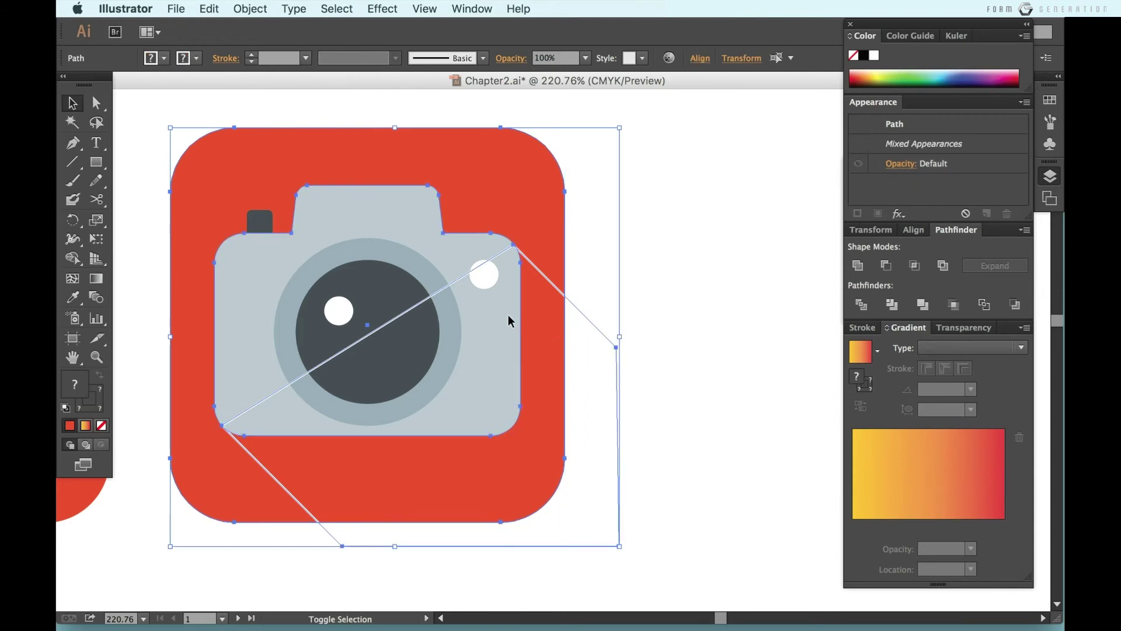
key("shift+m")
key("v")
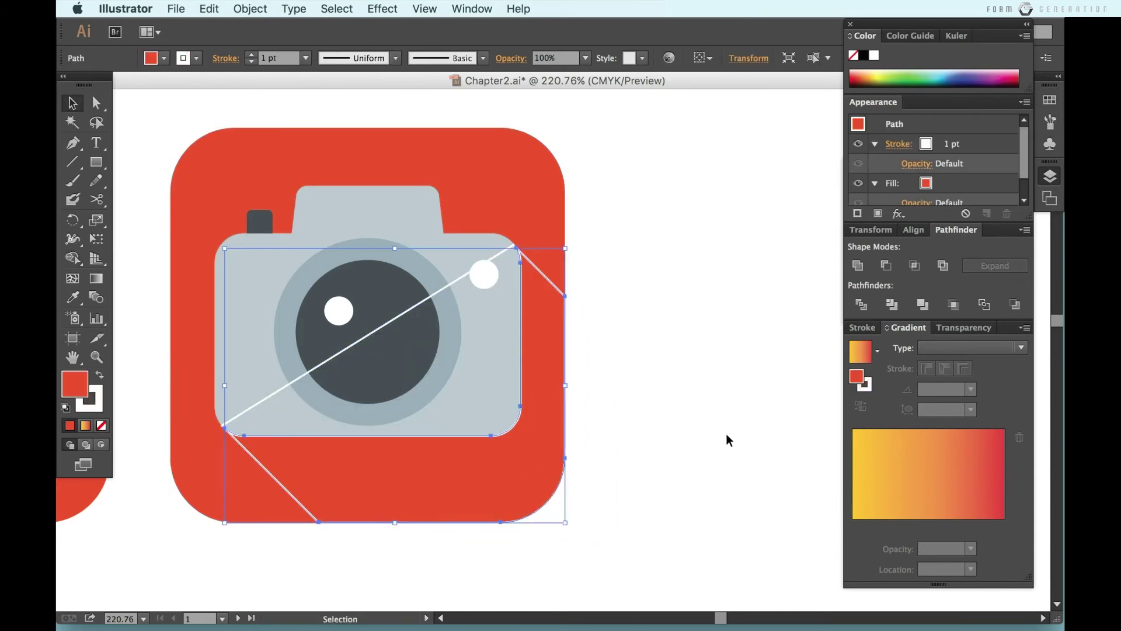
left_click(619, 473)
key("super+z")
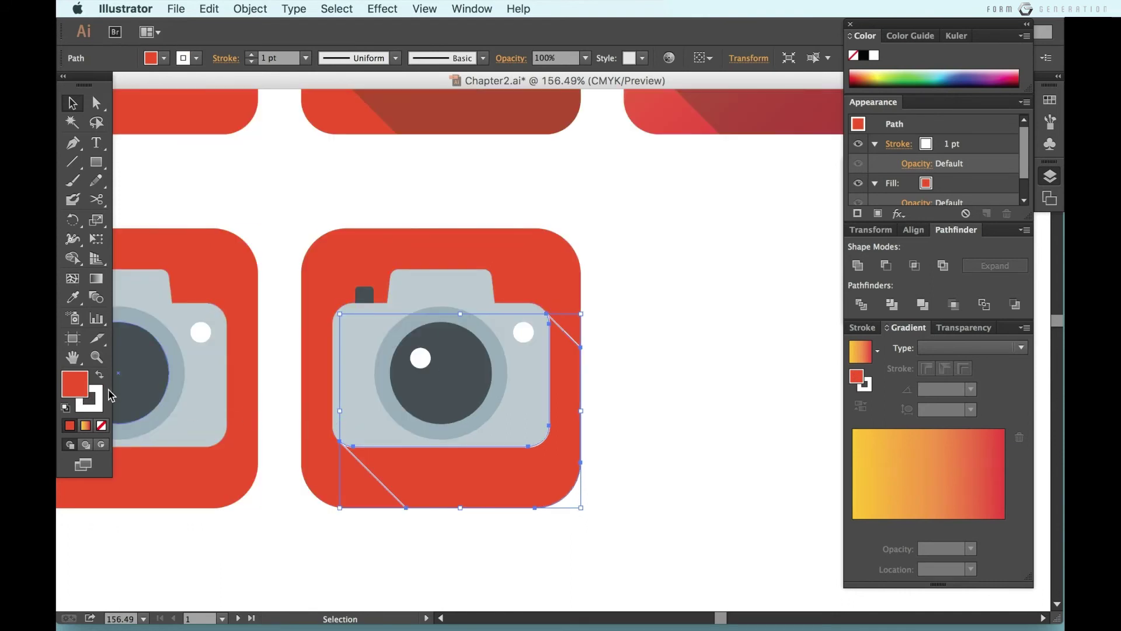
Step: Give the shadow no stroke, a black fill and 20% opacity
left_click(103, 429)
double_click(77, 387)
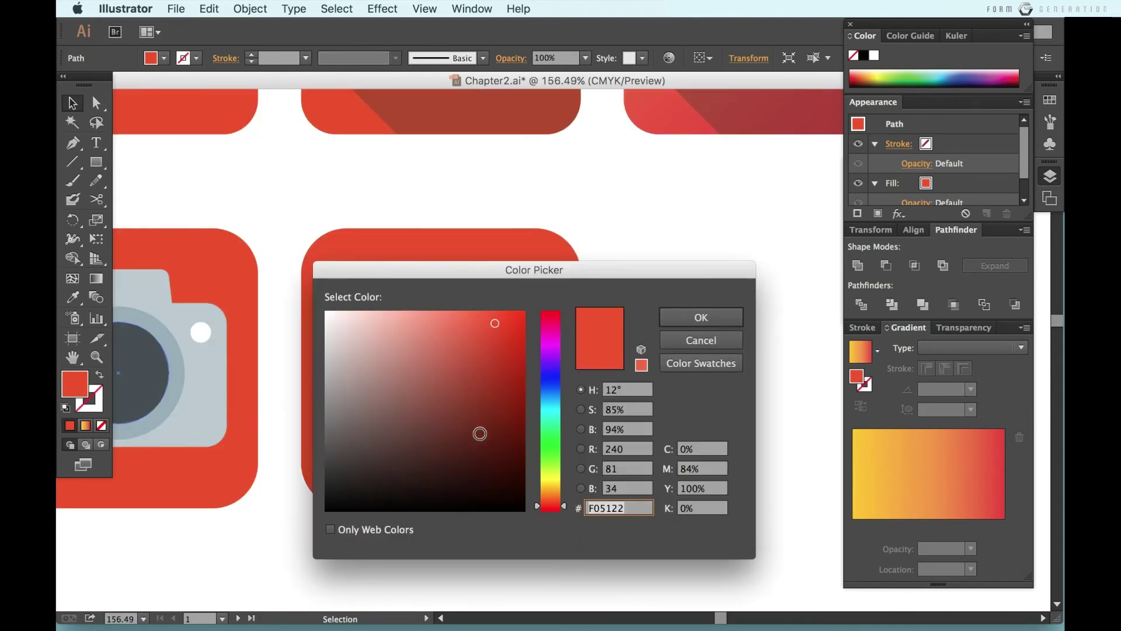
left_click_drag(478, 432, 523, 509)
left_click(701, 317)
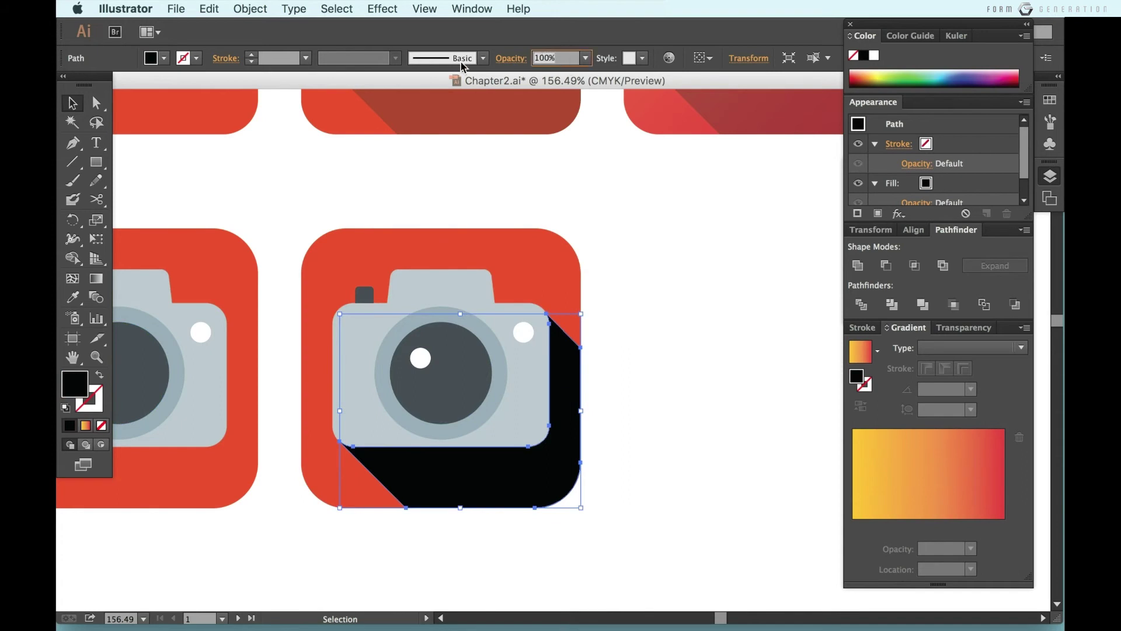
type("20")
key("Return")
left_click(682, 468)
Step: Copy the whole shadowed camera icon further right in the second row
key("ctrl+0")
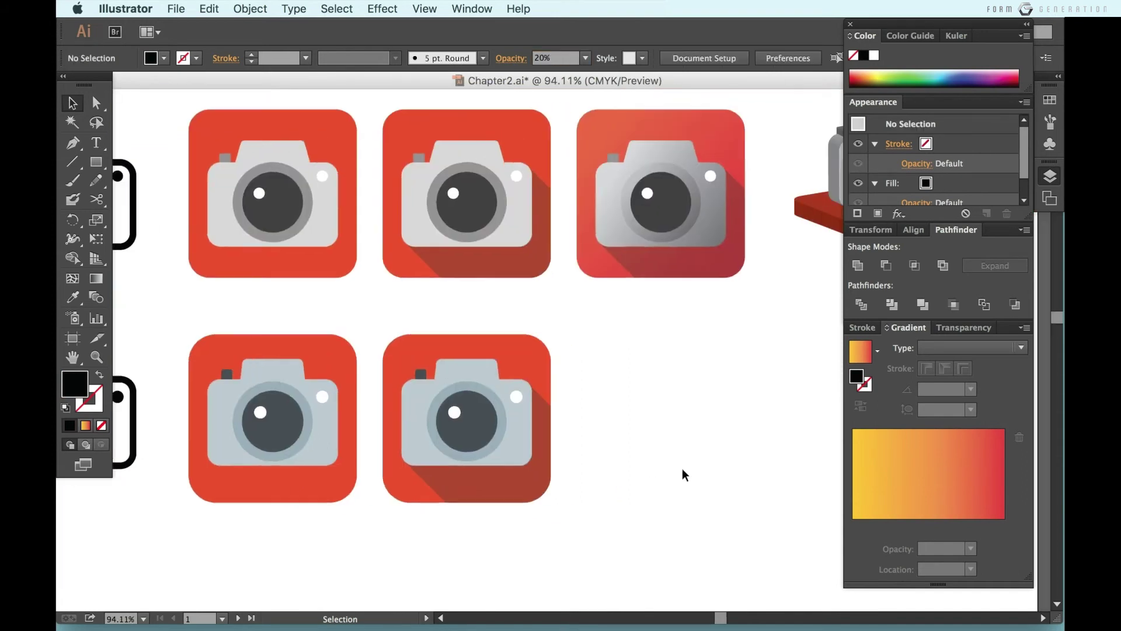
left_click_drag(601, 525, 503, 444)
scroll(514, 393, "right", 2)
left_click_drag(474, 356, 667, 355)
Step: Fill the third tile with the Orange, Yellow gradient stripped to red stops, angled top-left to bottom-right
scroll(715, 359, "right", 2)
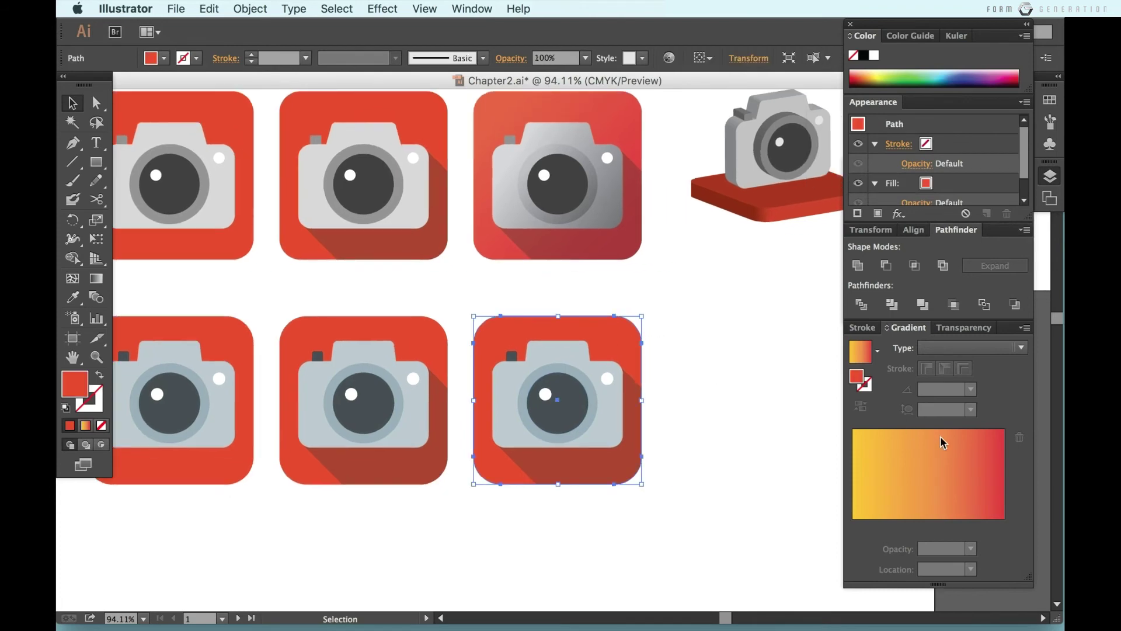
left_click(876, 351)
left_click(813, 406)
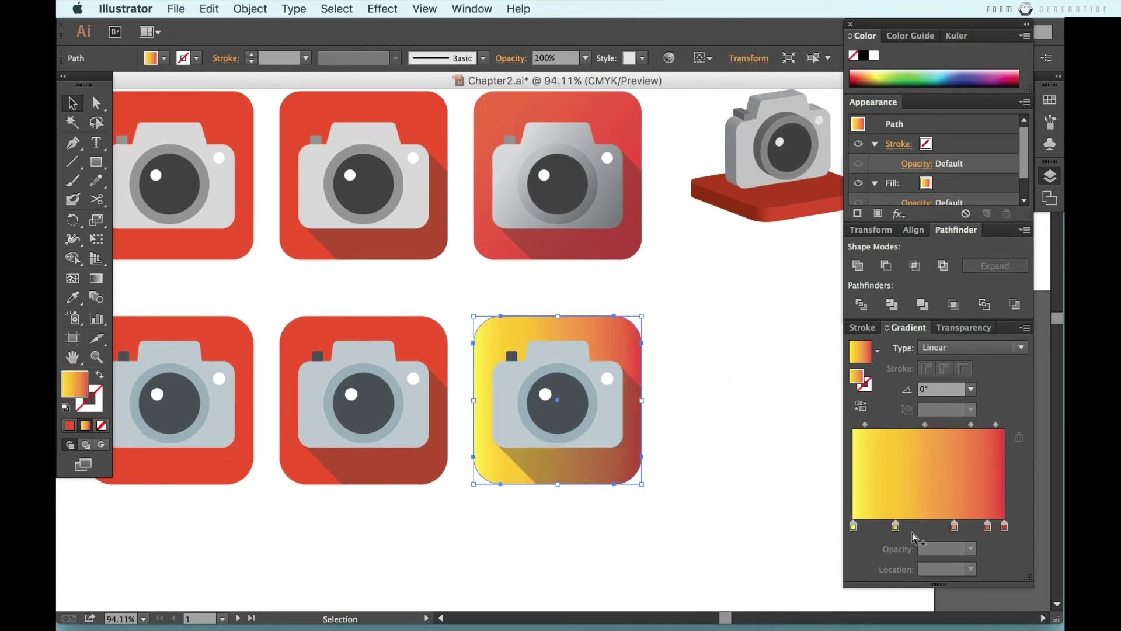
left_click(896, 527)
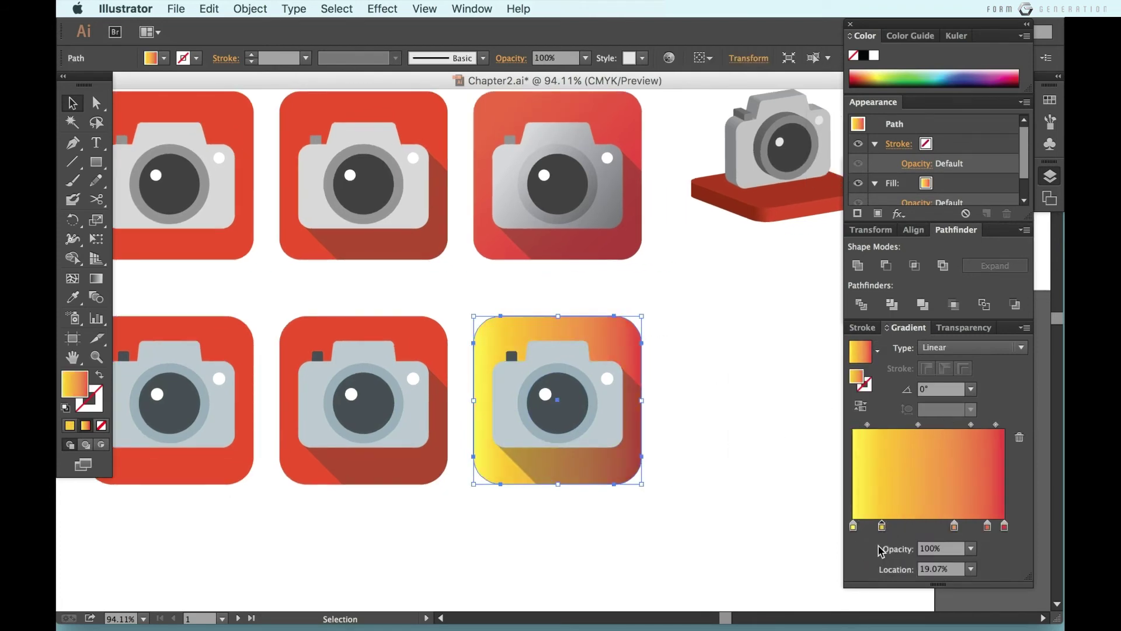
mouse_move(882, 527)
left_mouse_down()
mouse_move(876, 571)
mouse_move(855, 571)
left_mouse_up()
mouse_move(955, 536)
left_mouse_down()
mouse_move(1017, 561)
mouse_move(829, 532)
left_mouse_up()
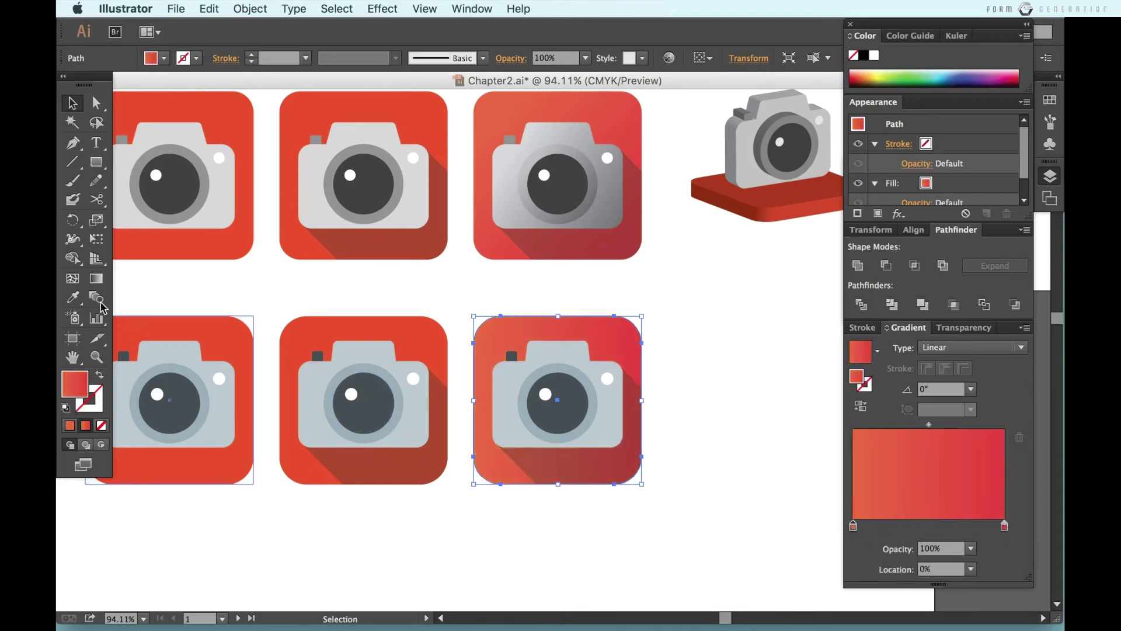
key("g")
left_click_drag(645, 400, 591, 549)
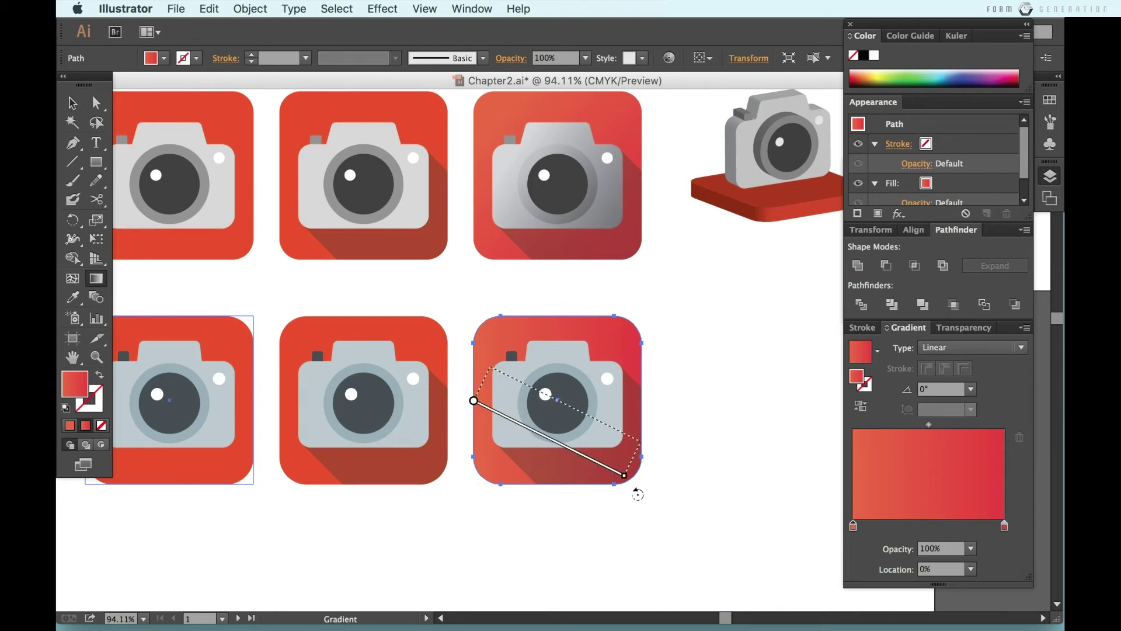
left_click_drag(514, 357, 634, 477)
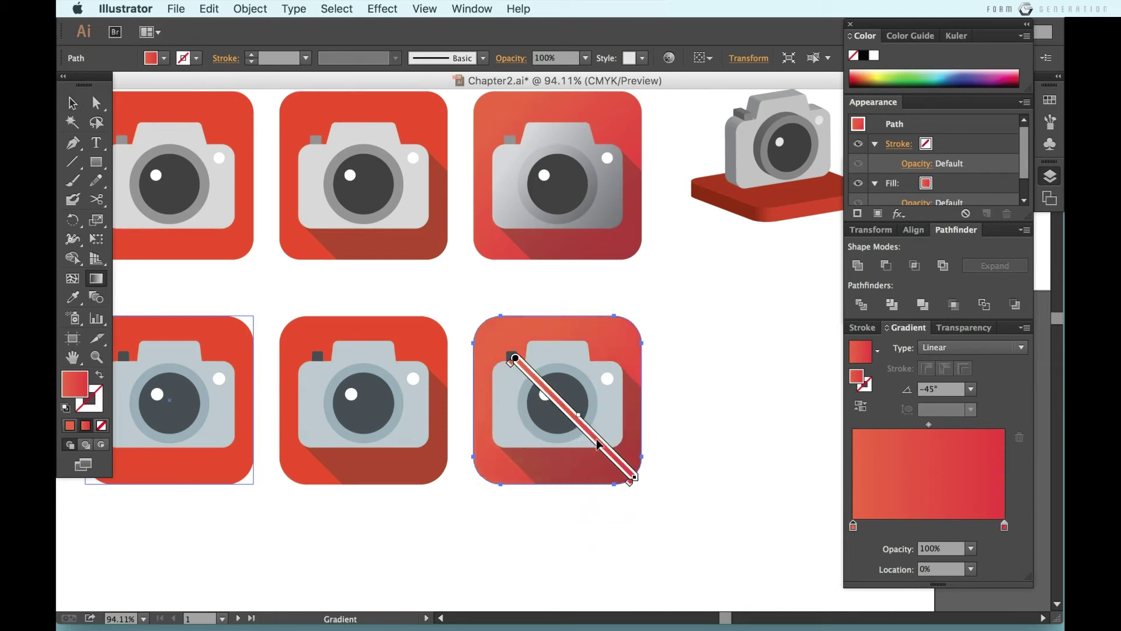
Step: Fill the third icon's camera body with the White, Black gradient preset
key("v")
left_click(599, 412)
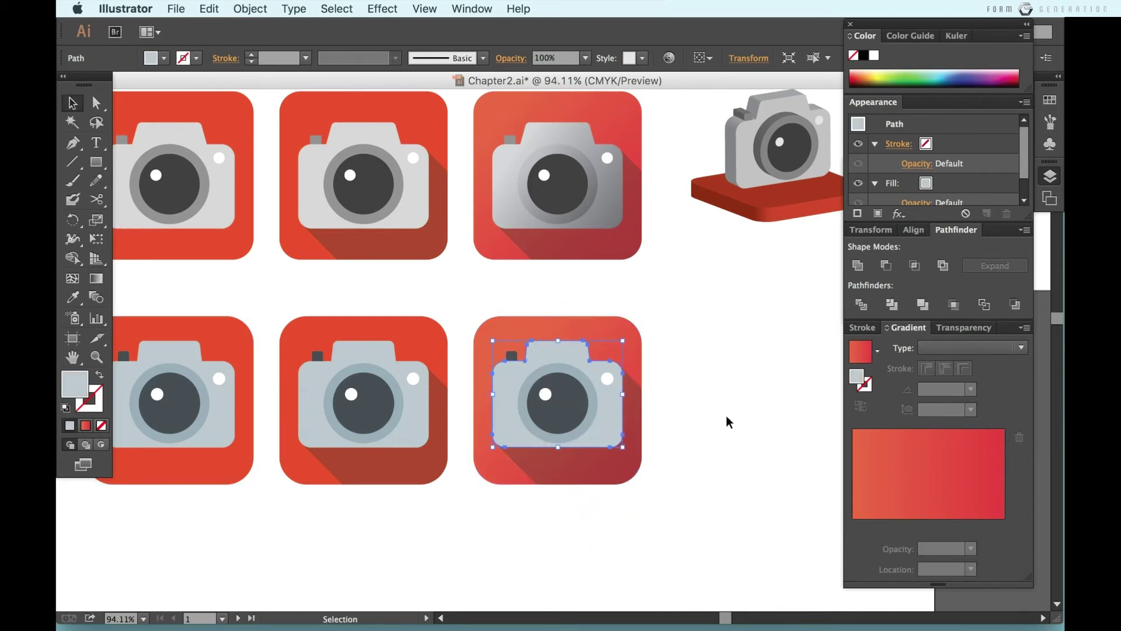
key("g")
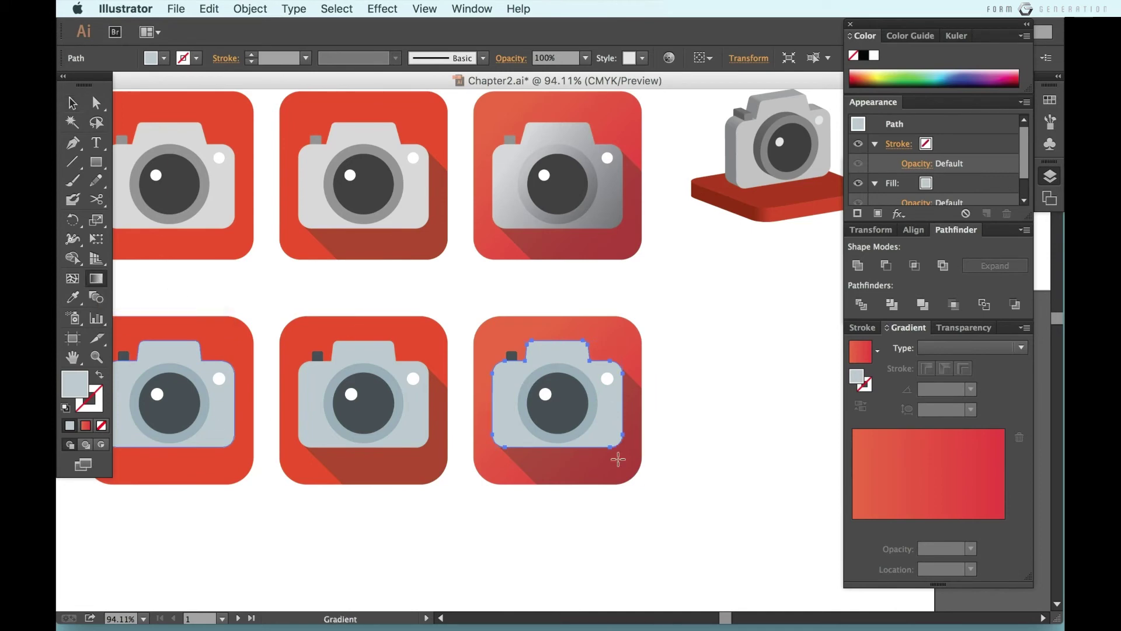
left_click(880, 358)
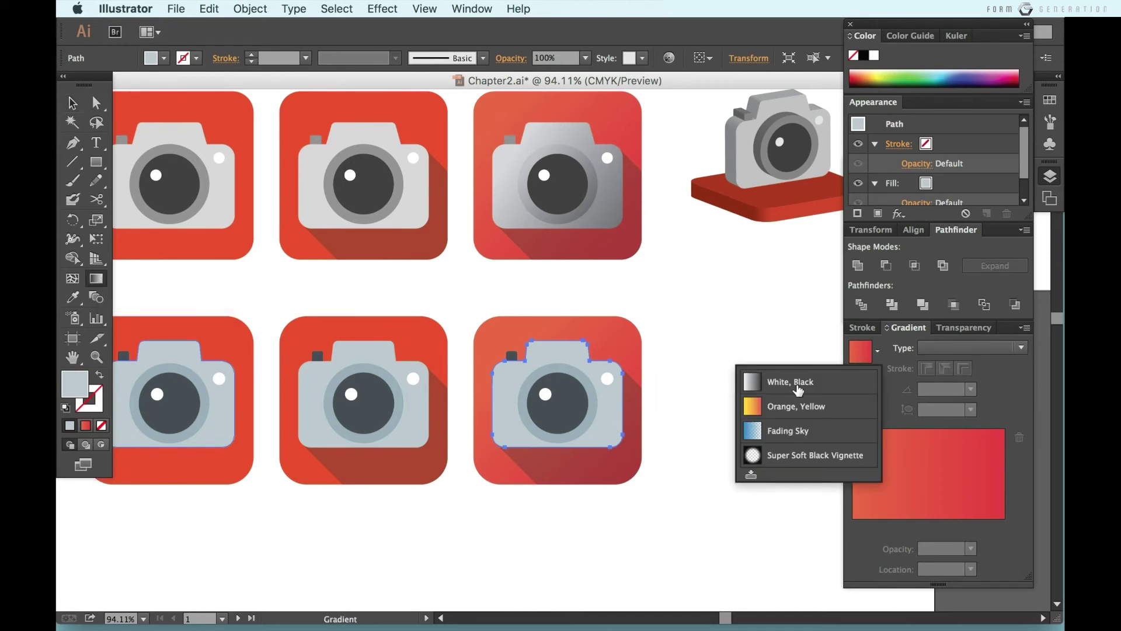
left_click(799, 374)
Step: Set the body gradient's stops to pale and mid grey and angle it top-left to bottom-right
double_click(853, 526)
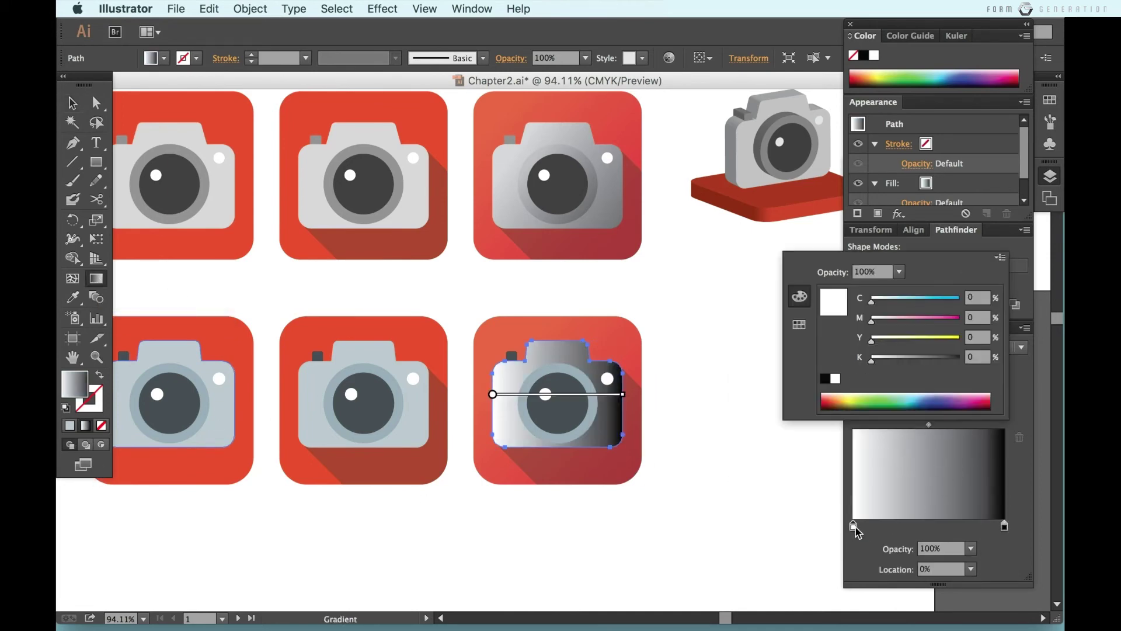
left_click(885, 358)
left_click(1004, 527)
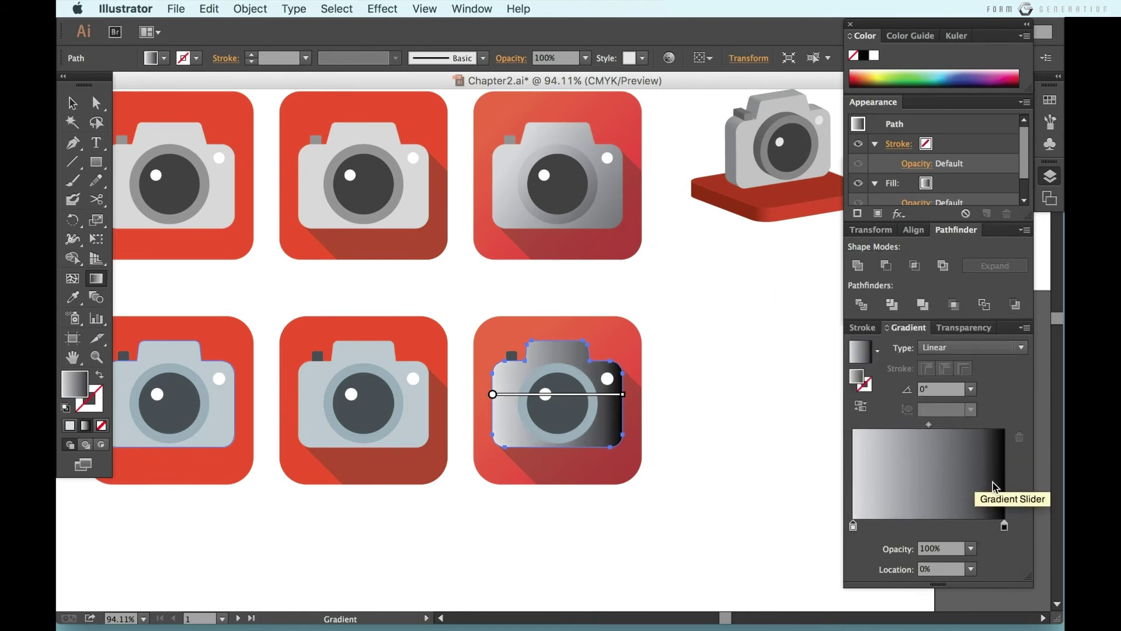
double_click(1004, 525)
left_click(904, 358)
left_click_drag(904, 361, 922, 361)
left_click(1001, 257)
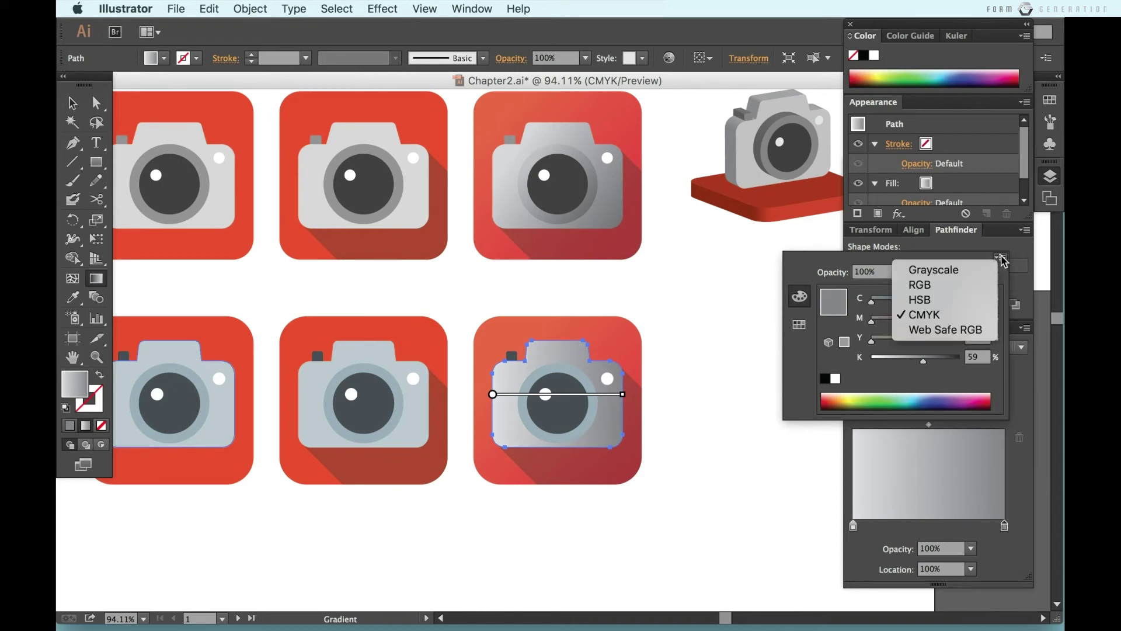
key("Escape")
key("Escape")
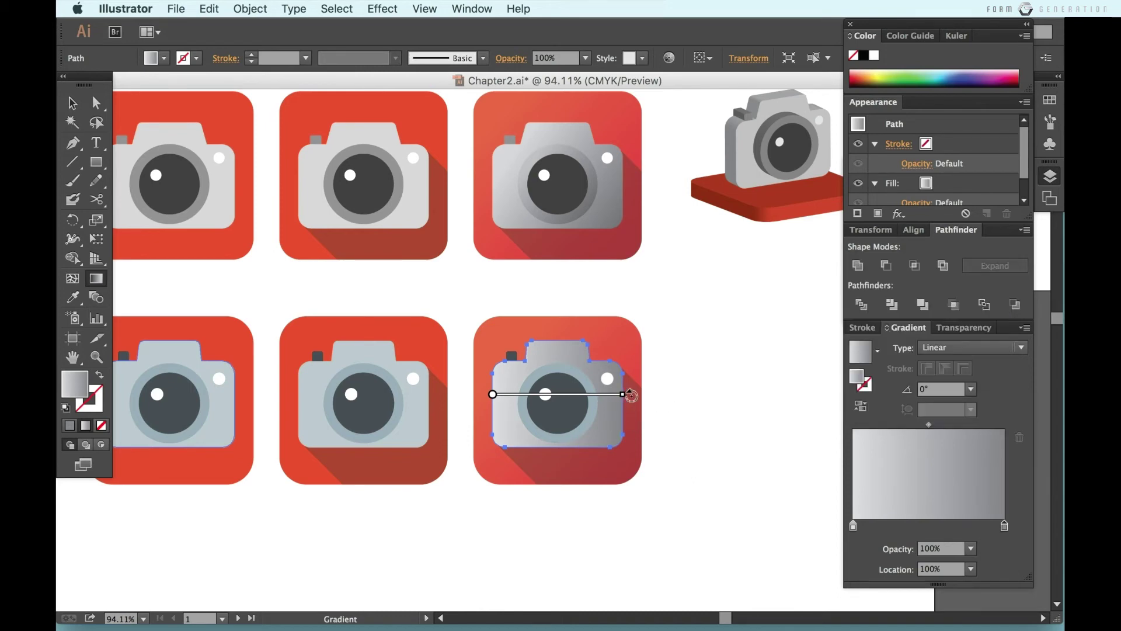
left_click_drag(512, 359, 605, 450)
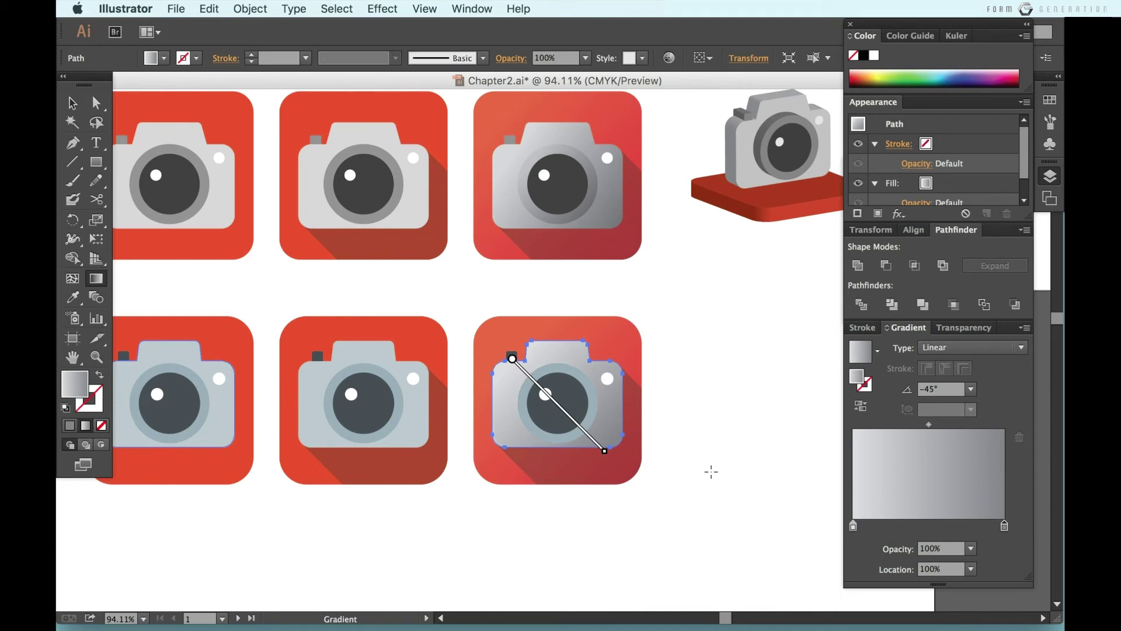
Step: Copy the body gradient onto the lens ring and darken both of its stops
key("v")
left_click(705, 408)
left_click(595, 409)
key("i")
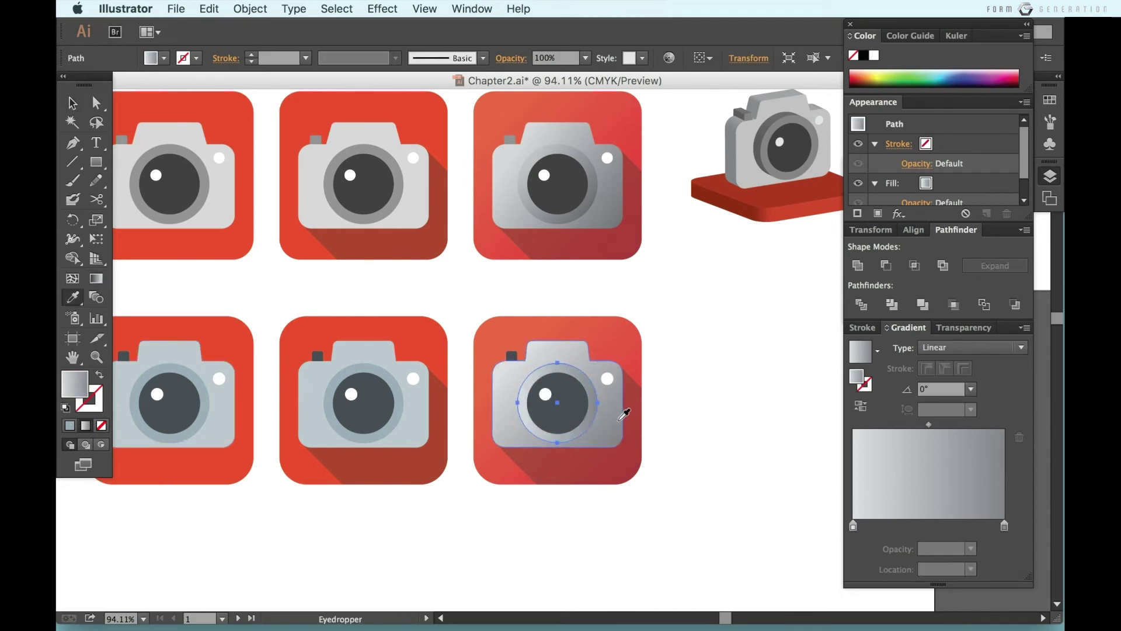
double_click(853, 526)
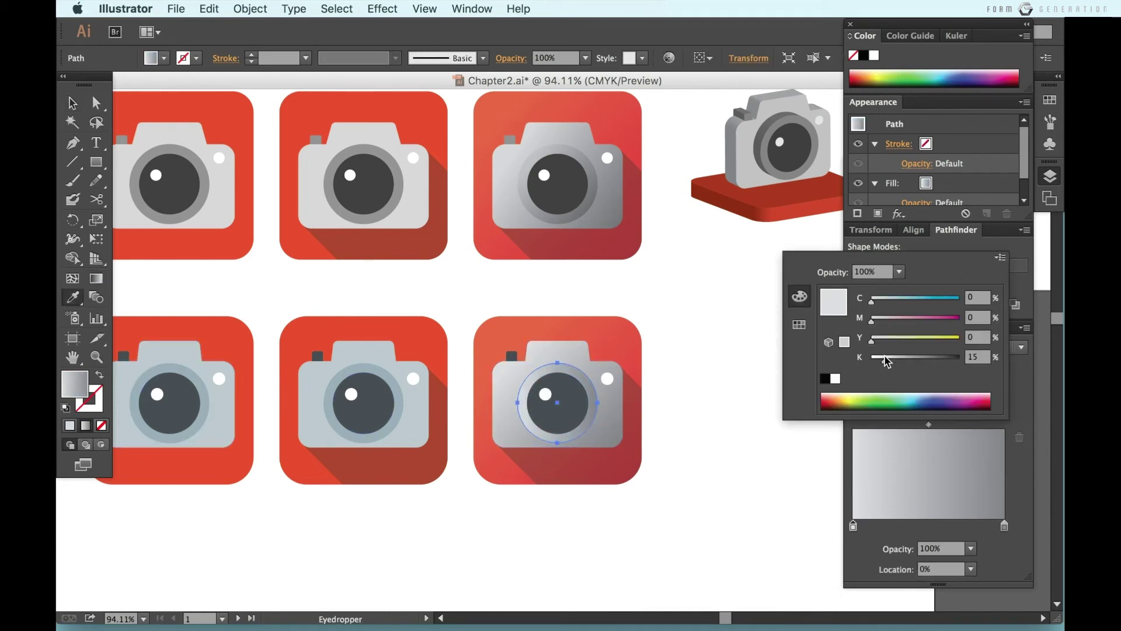
left_click_drag(888, 366, 896, 365)
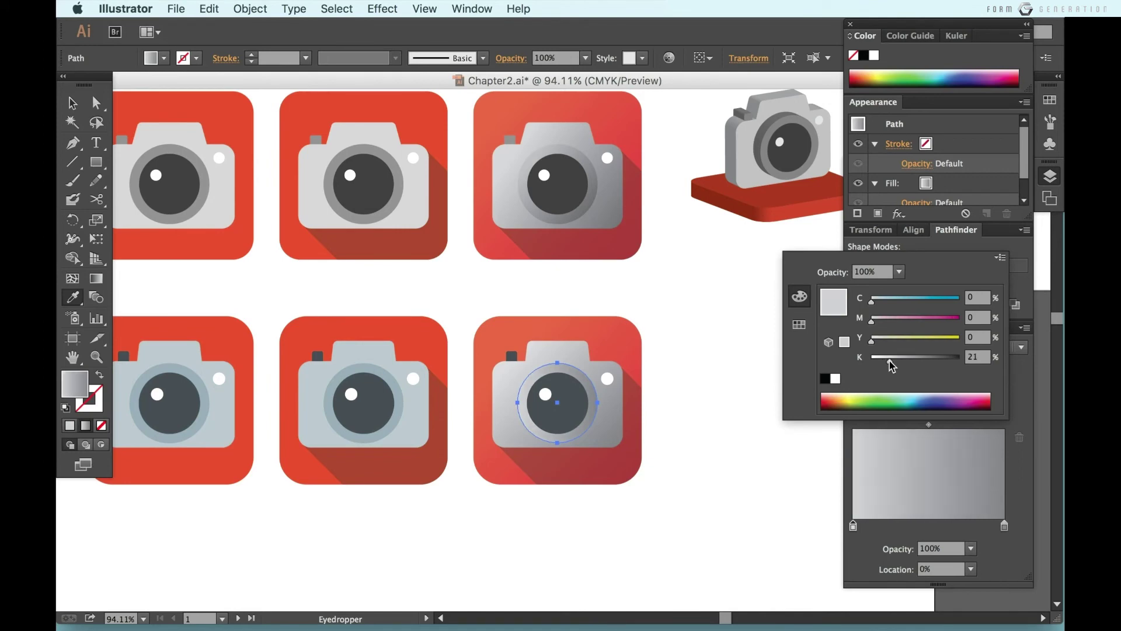
double_click(1004, 526)
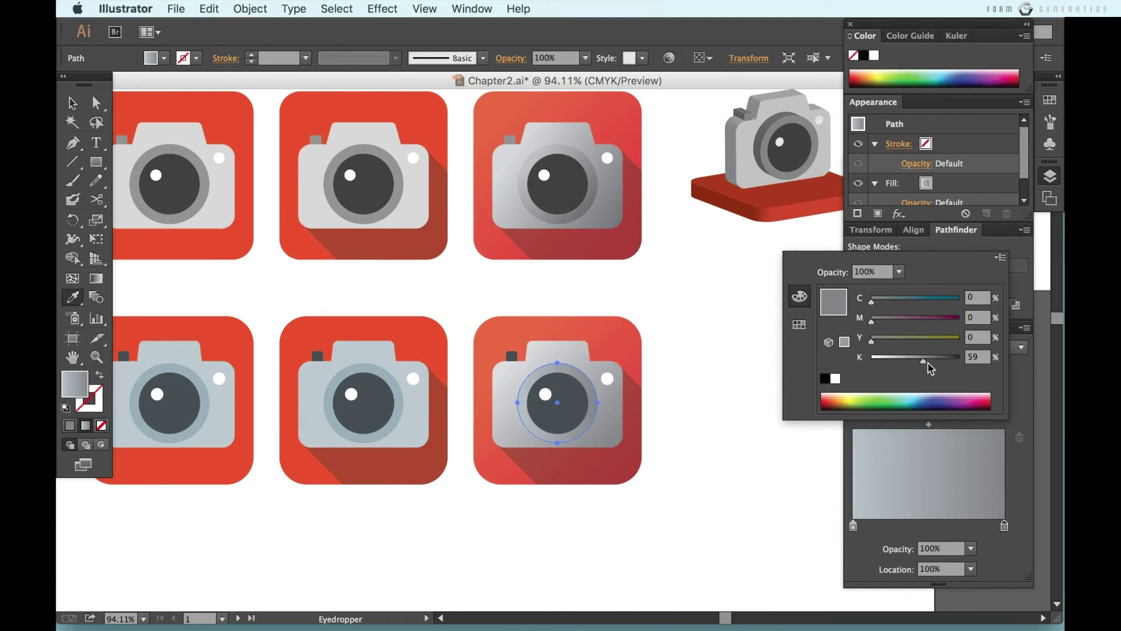
left_click_drag(926, 365, 930, 363)
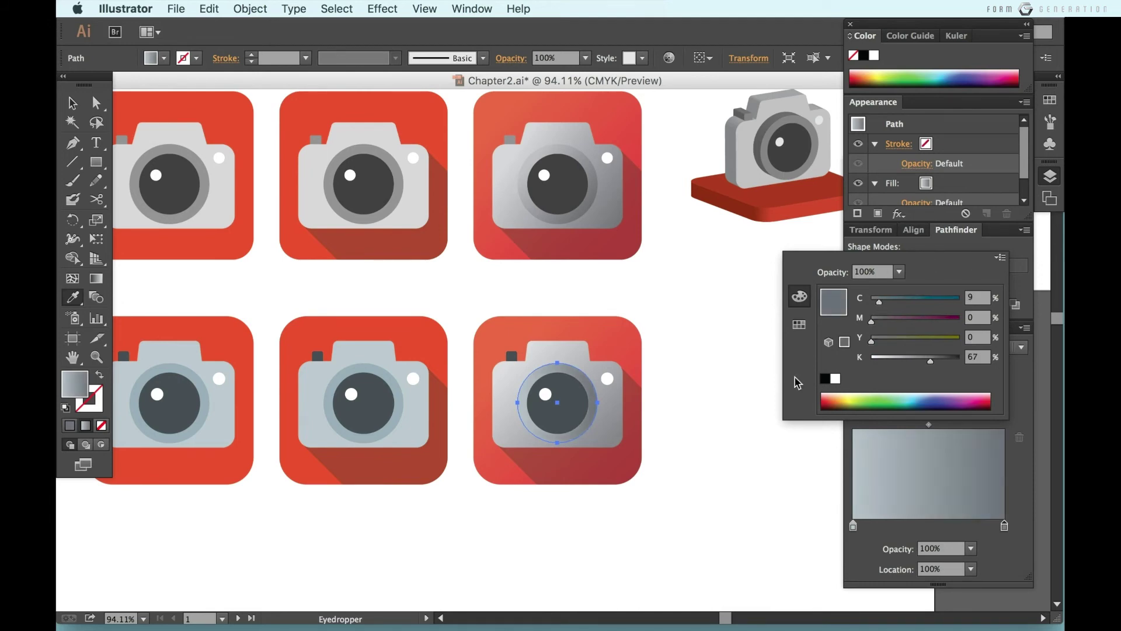
Step: Angle the lens ring gradient diagonally to match the body, then deselect the icon
left_click(100, 282)
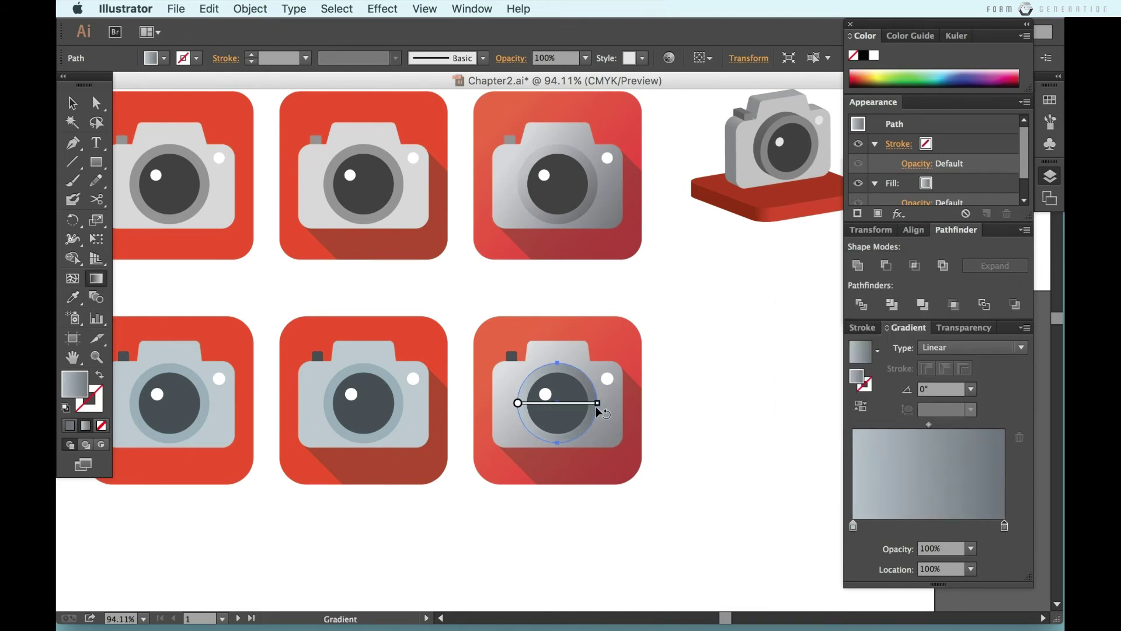
left_click_drag(598, 405, 588, 459)
left_click_drag(610, 409, 597, 474)
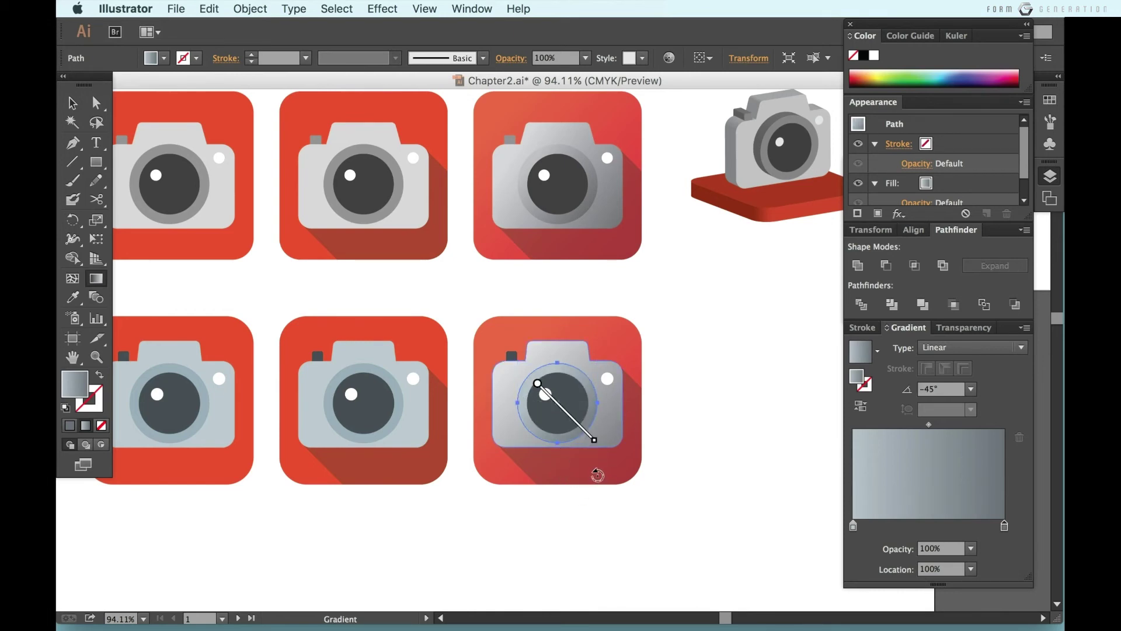
key("v")
left_click(673, 450)
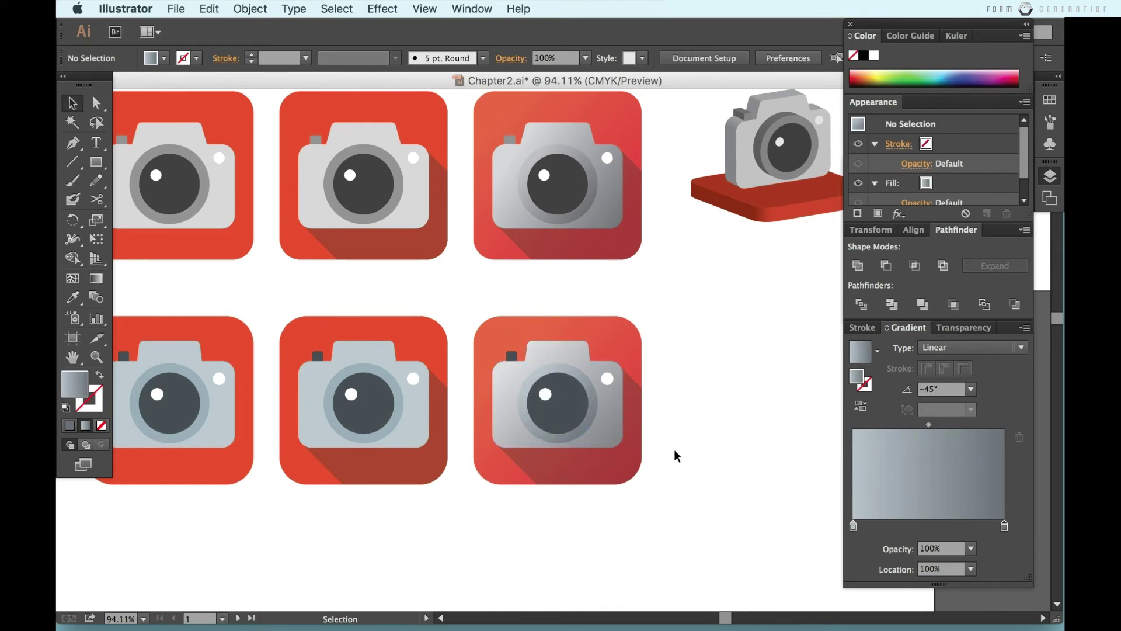
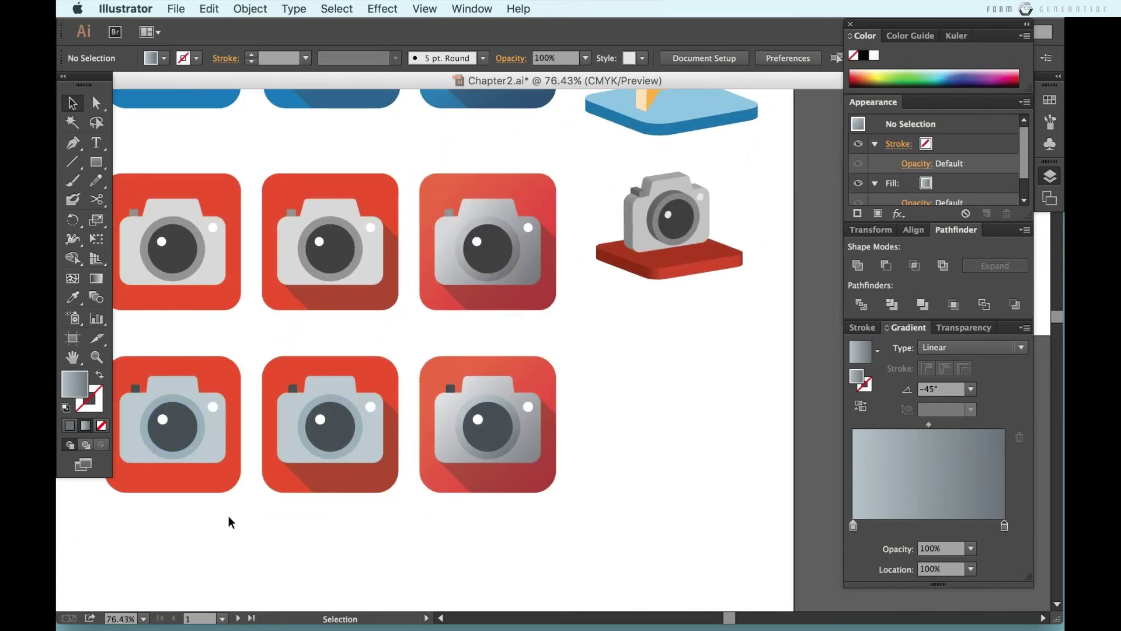
Step: Shift+Option-drag a copy of the bottom-left camera icon to its row's right end
left_click(125, 360)
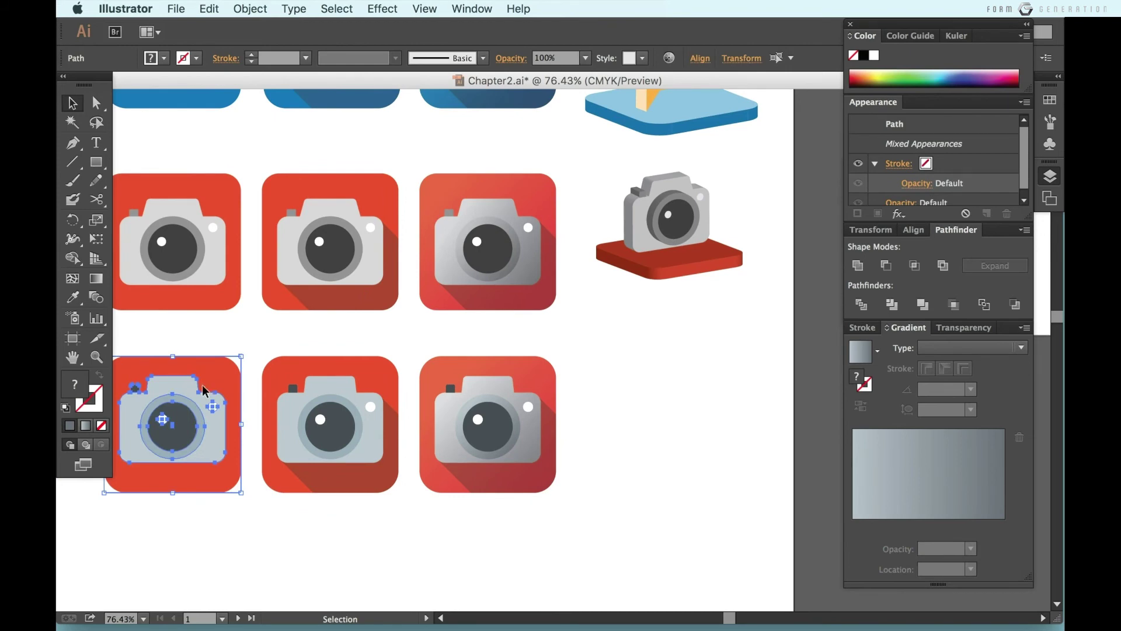
left_click_drag(201, 394, 702, 394)
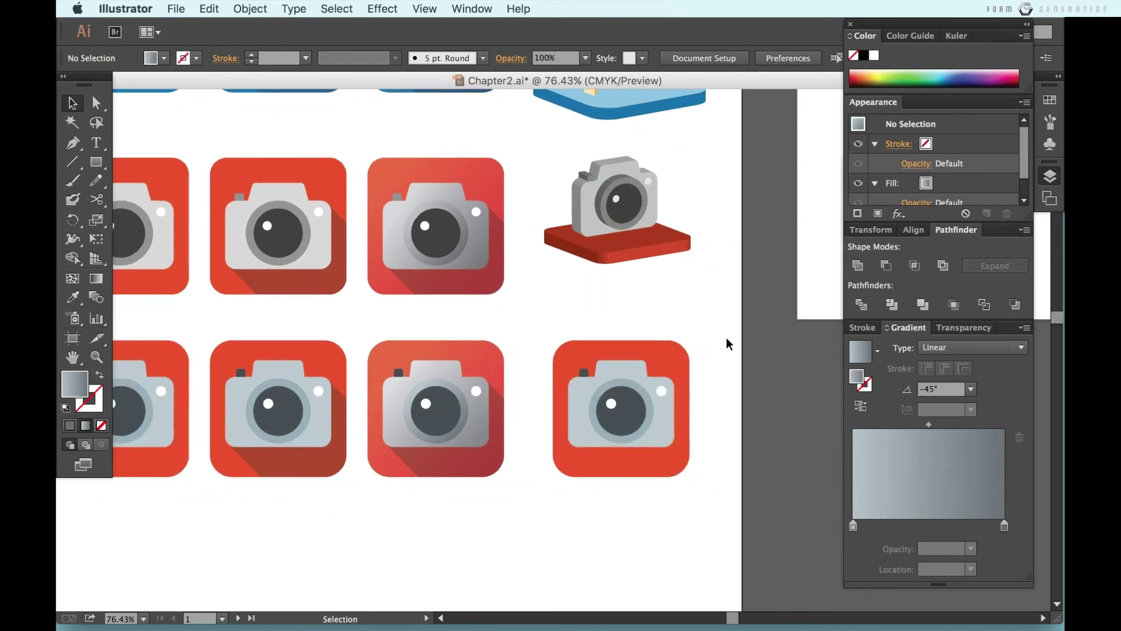
Step: Expand the red tile's appearance and extrude it Isometric Top at 20 pt depth
left_click(251, 9)
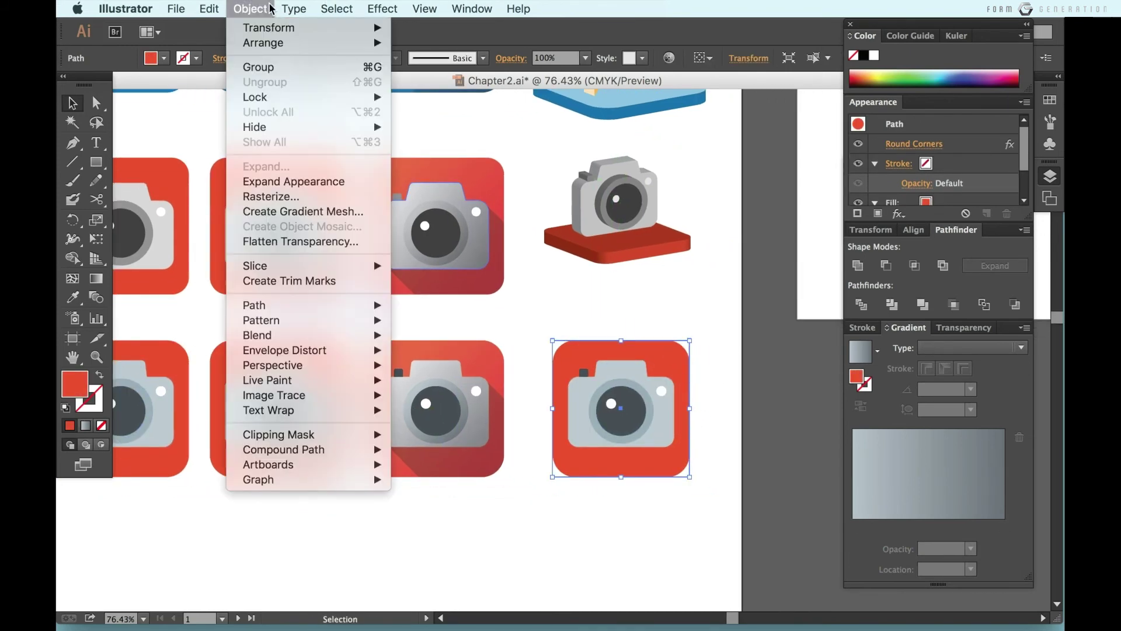
left_click(259, 182)
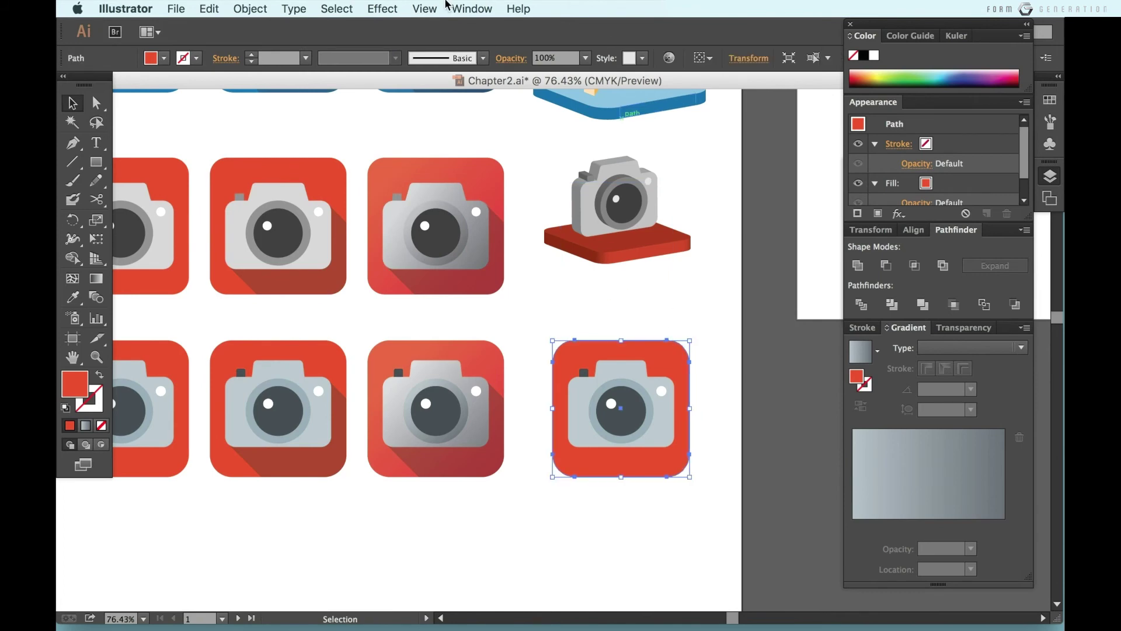
left_click(383, 9)
left_click(642, 107)
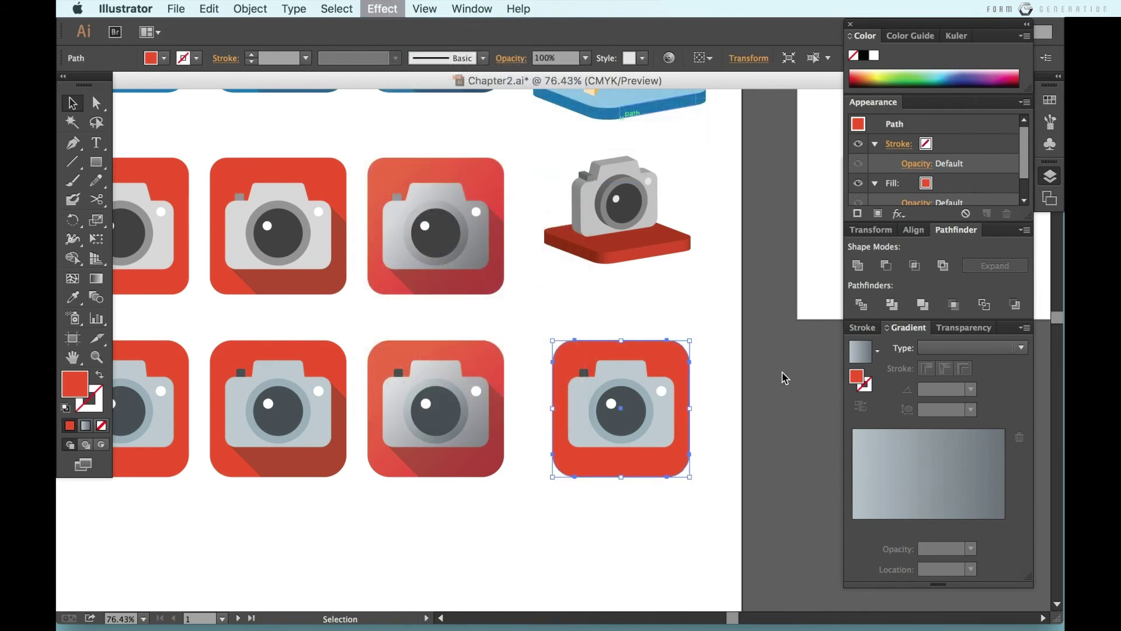
left_click(775, 59)
left_click(805, 350)
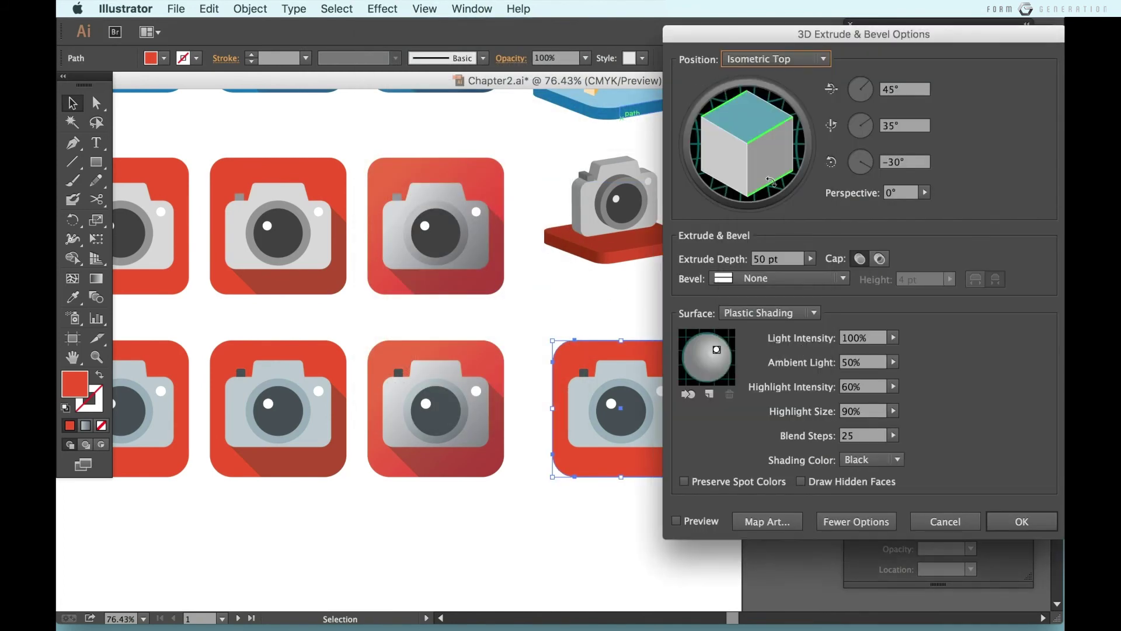
left_click(676, 520)
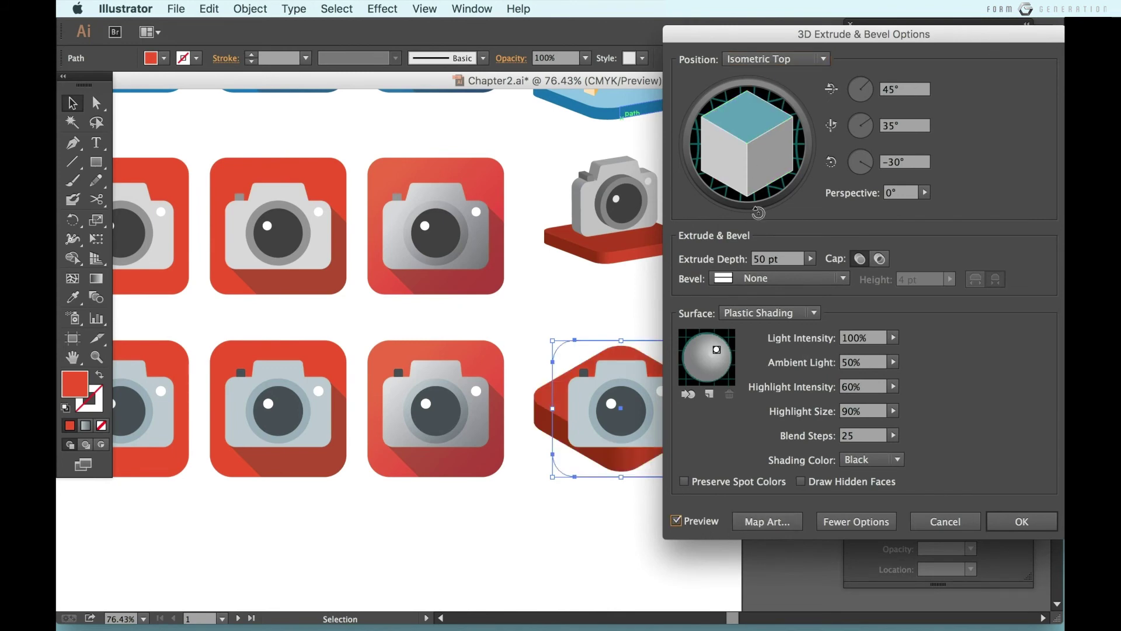
left_click_drag(780, 264, 695, 264)
type("20")
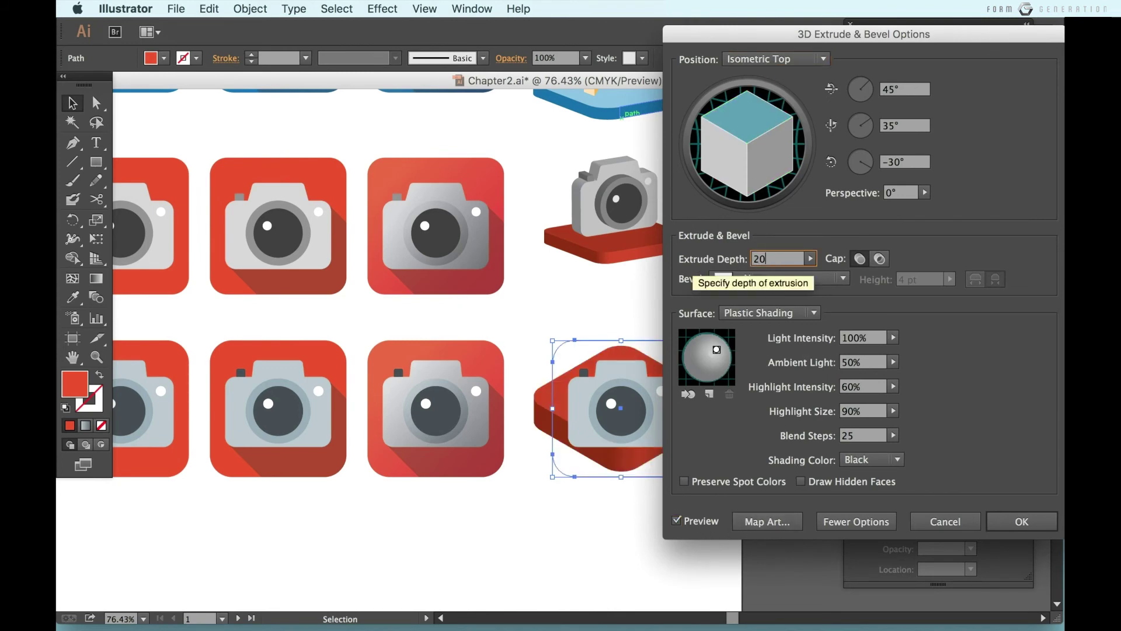
left_click(1021, 520)
left_click(656, 431)
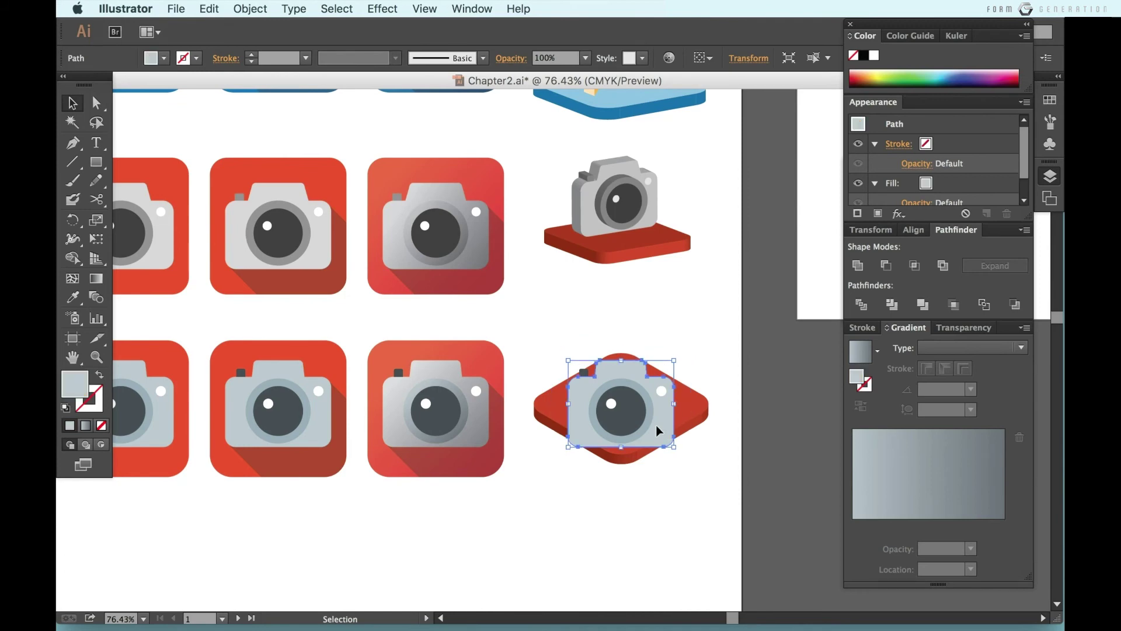
Step: Select only the copied camera body group
left_click(584, 372, "shift")
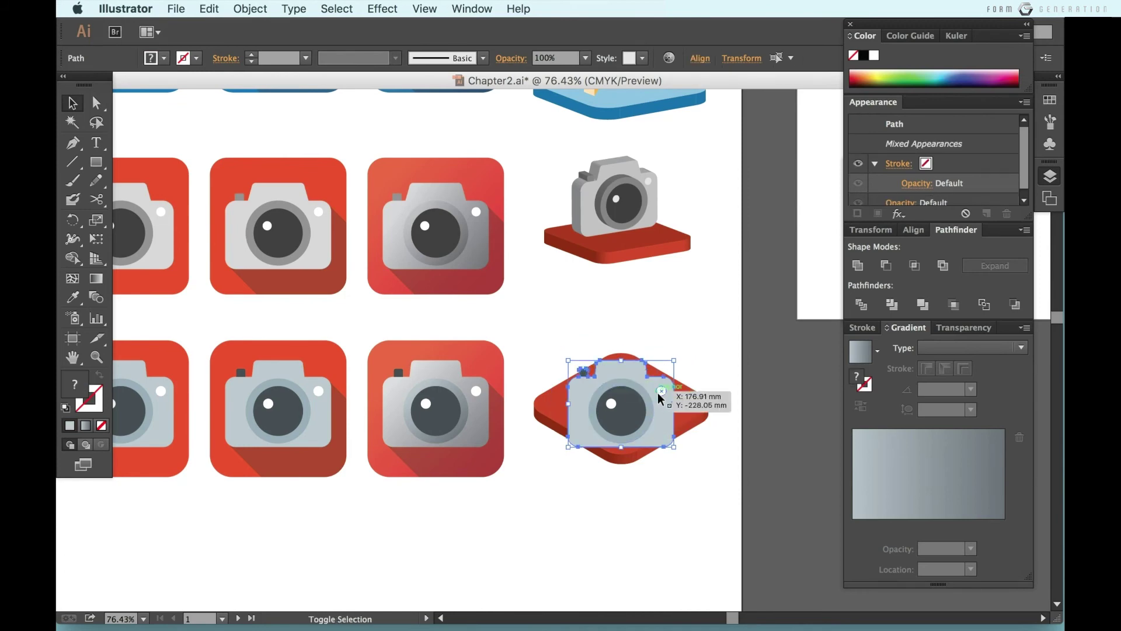
left_click(700, 413, "shift")
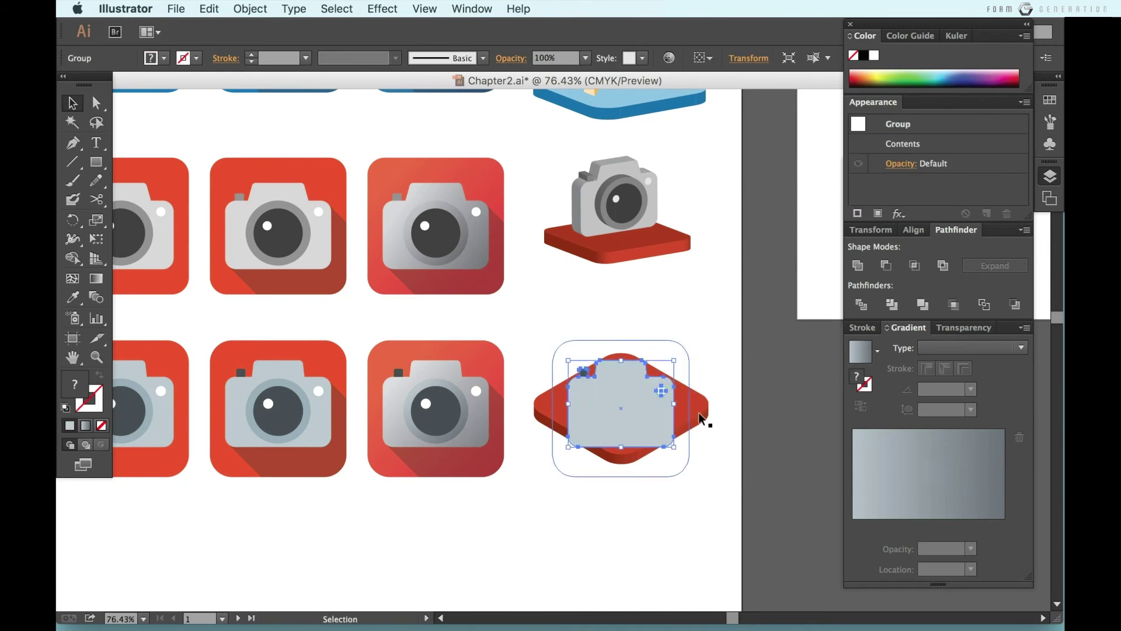
key("ctrl+shift+a")
left_click(669, 429)
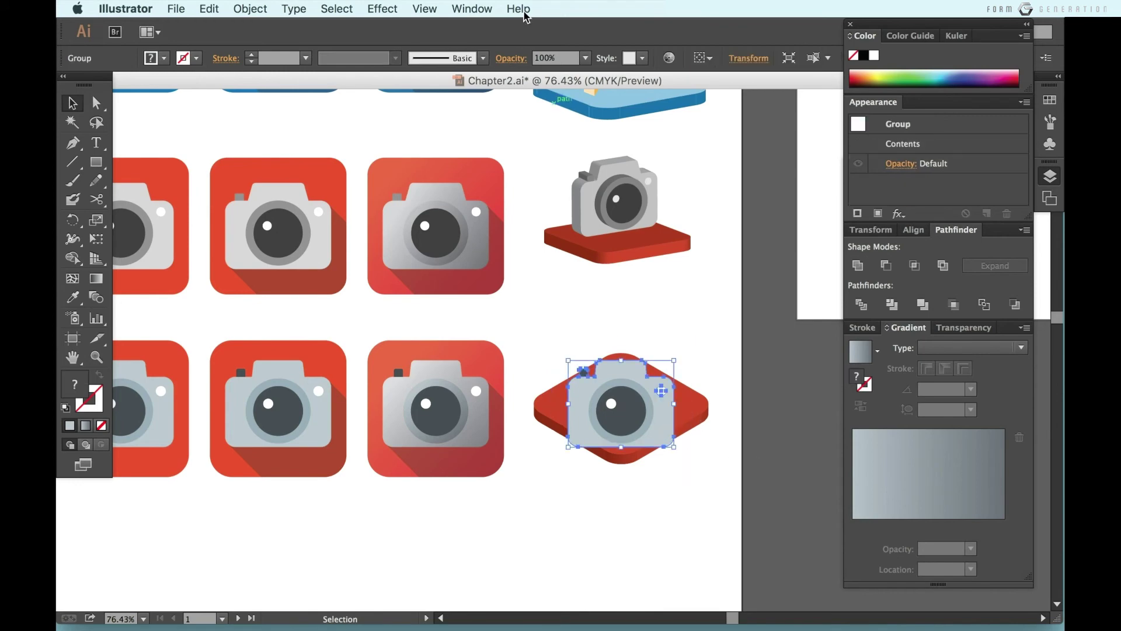
Step: Extrude the camera body Isometric Right with a 30 pt depth
left_click(405, 8)
left_click(648, 108)
left_click(766, 58)
left_click(759, 311)
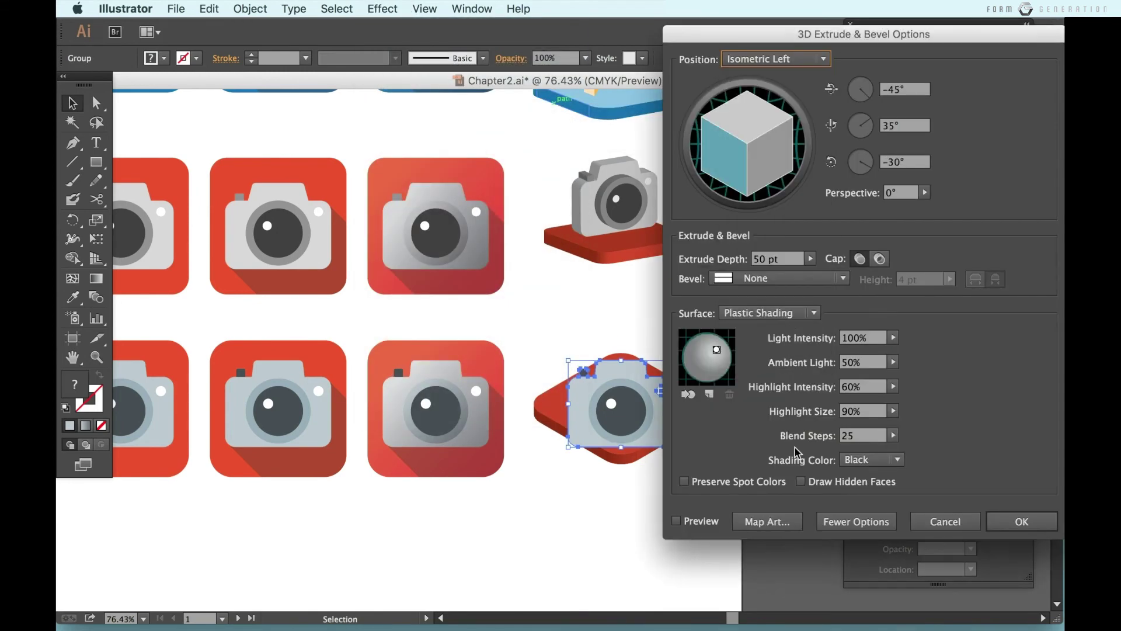
left_click(776, 58)
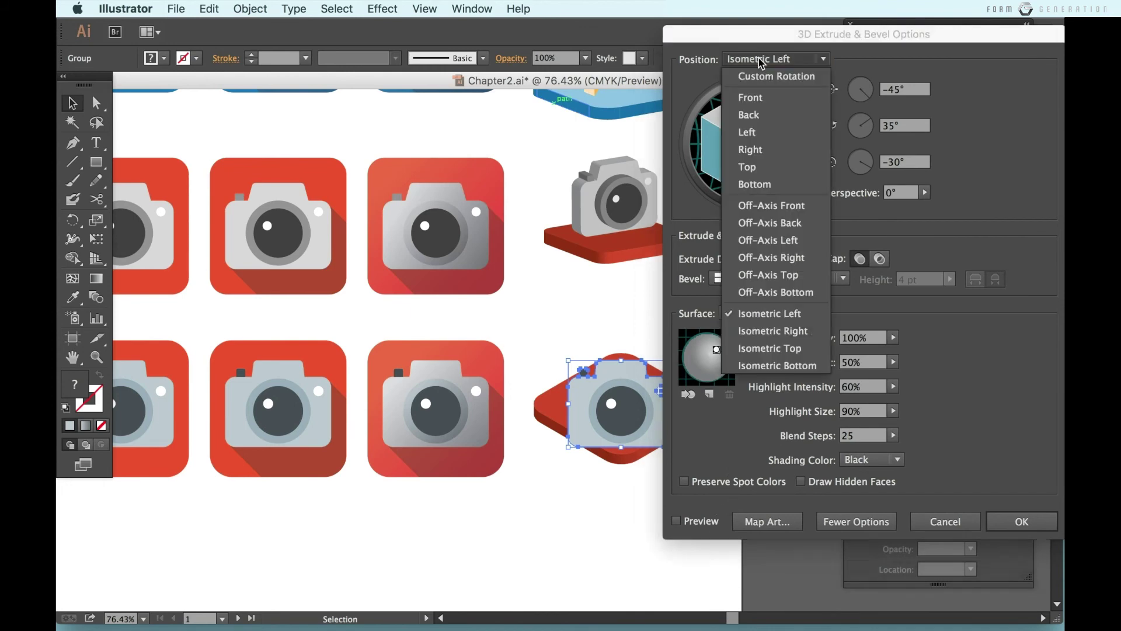
left_click(811, 328)
double_click(761, 258)
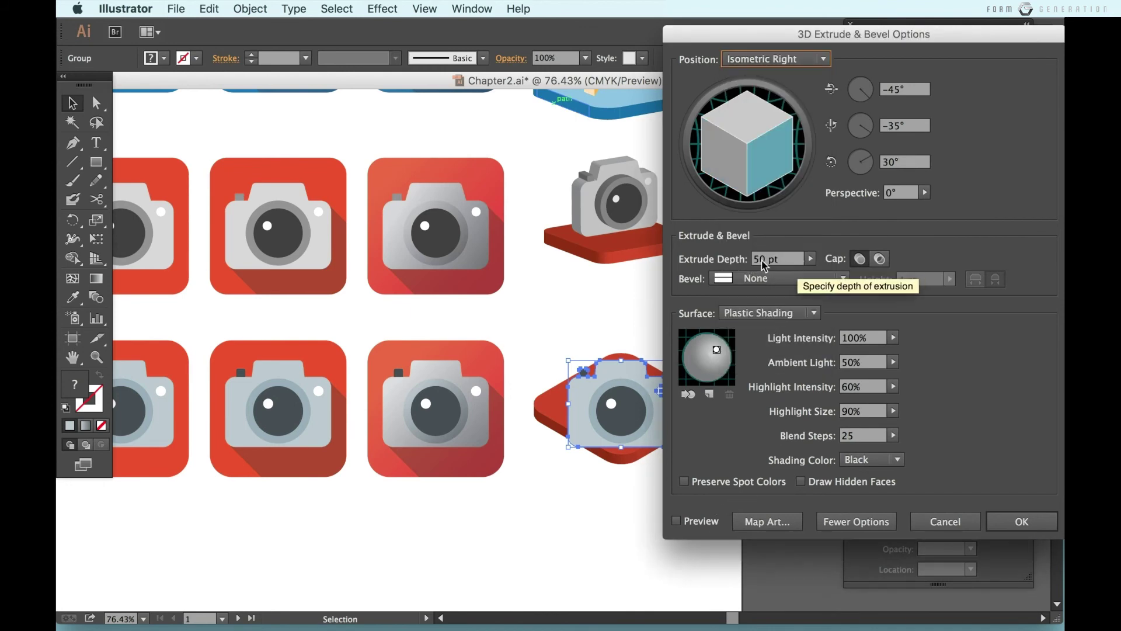
type("30")
left_click(676, 520)
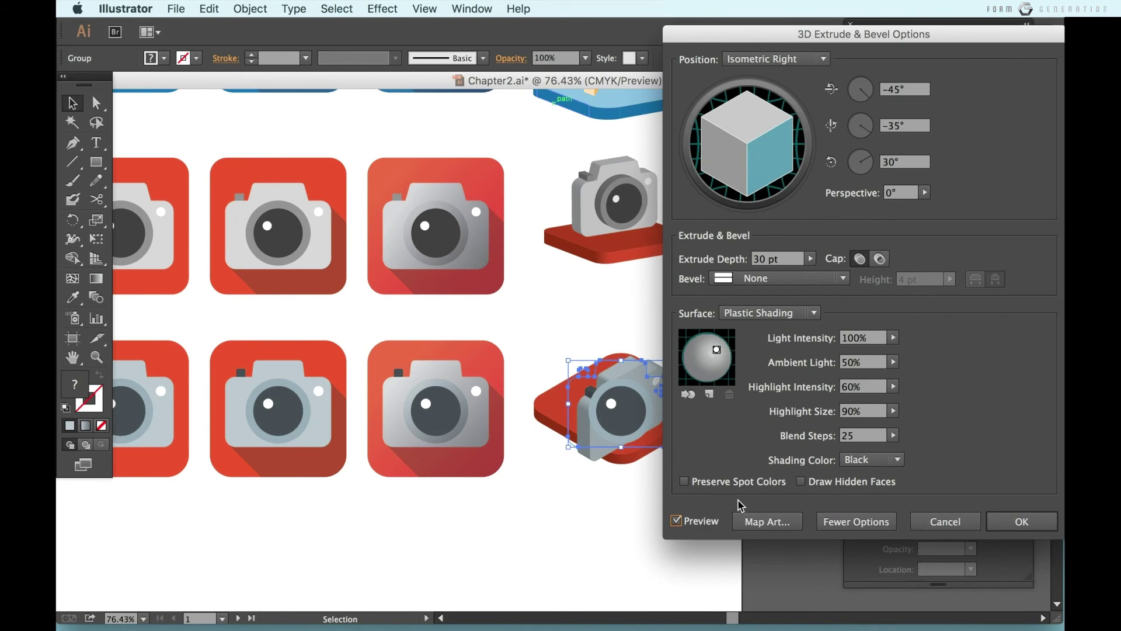
left_click(1021, 521)
Step: Select the camera's two lens circles
left_click(677, 429)
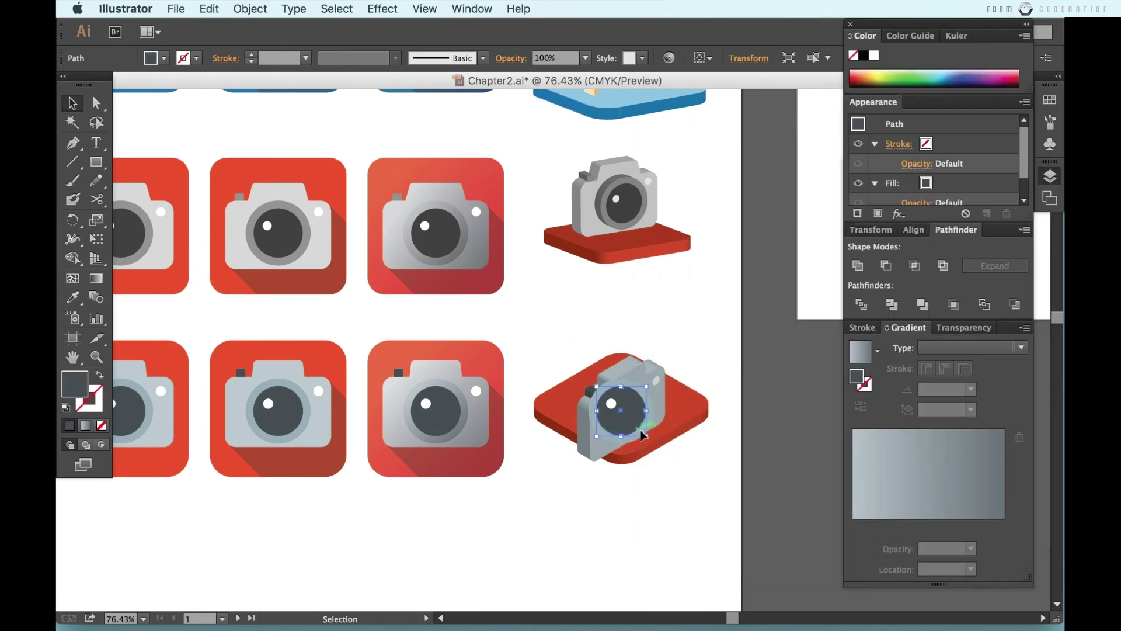
left_click(715, 402)
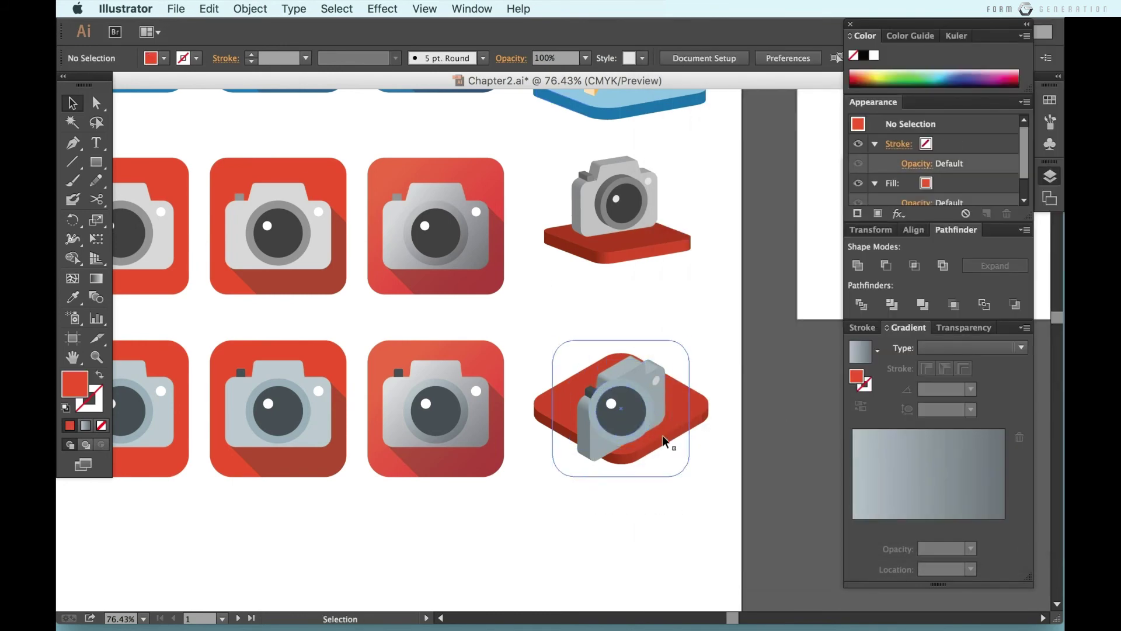
left_click(623, 413, "shift")
Step: Group the lens circles and extrude them Isometric Right at 20 pt depth
key("ctrl+g")
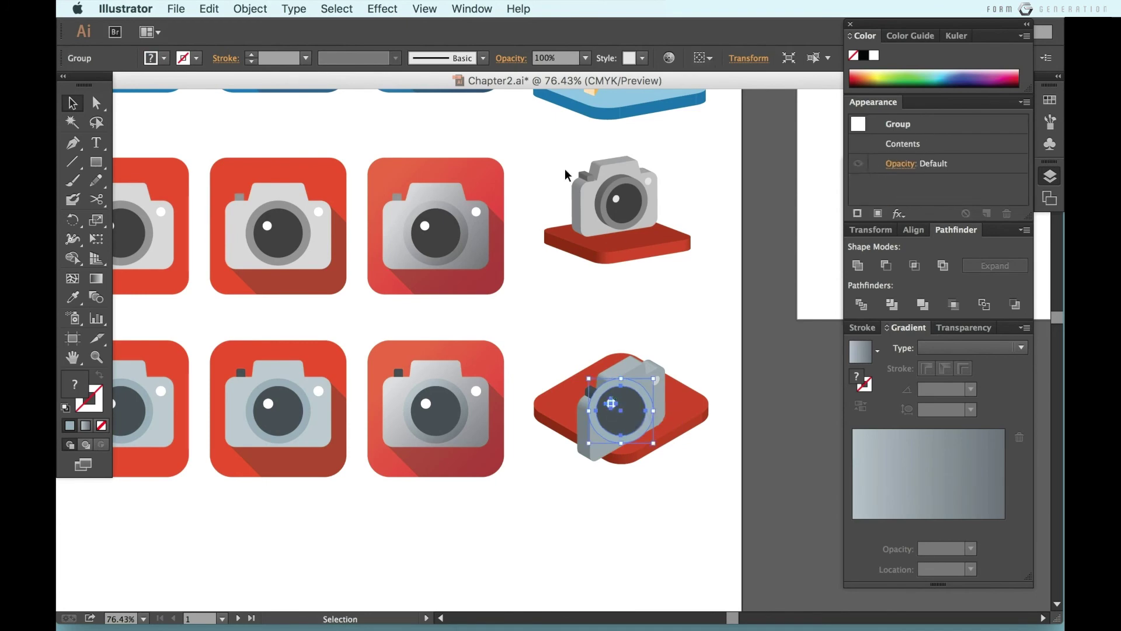
left_click(382, 8)
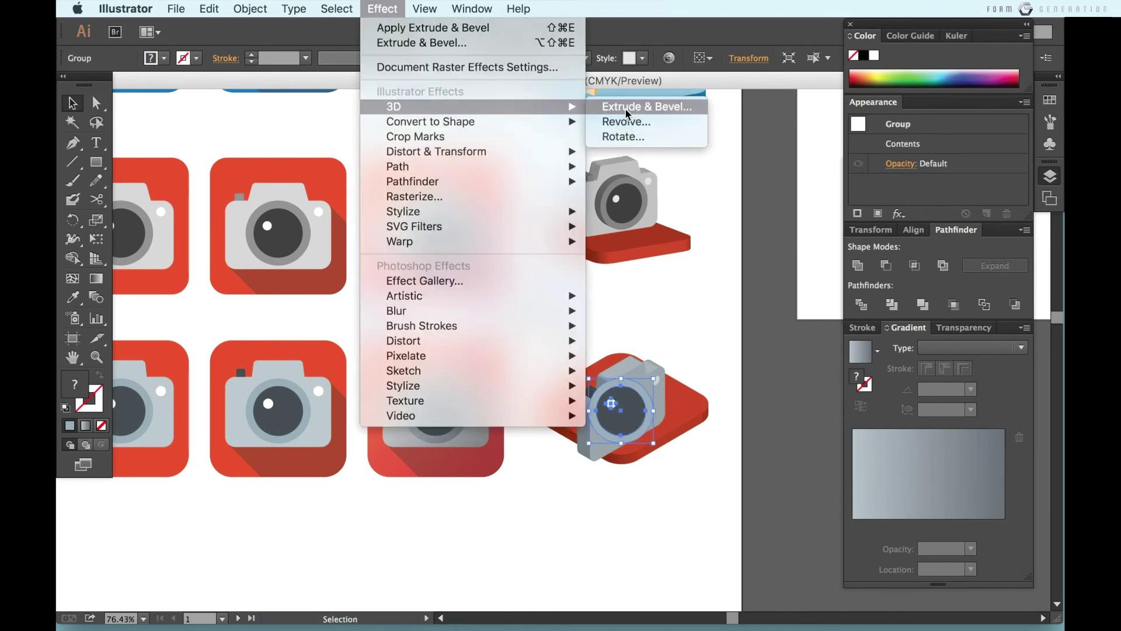
left_click(619, 105)
left_click(777, 59)
left_click(808, 328)
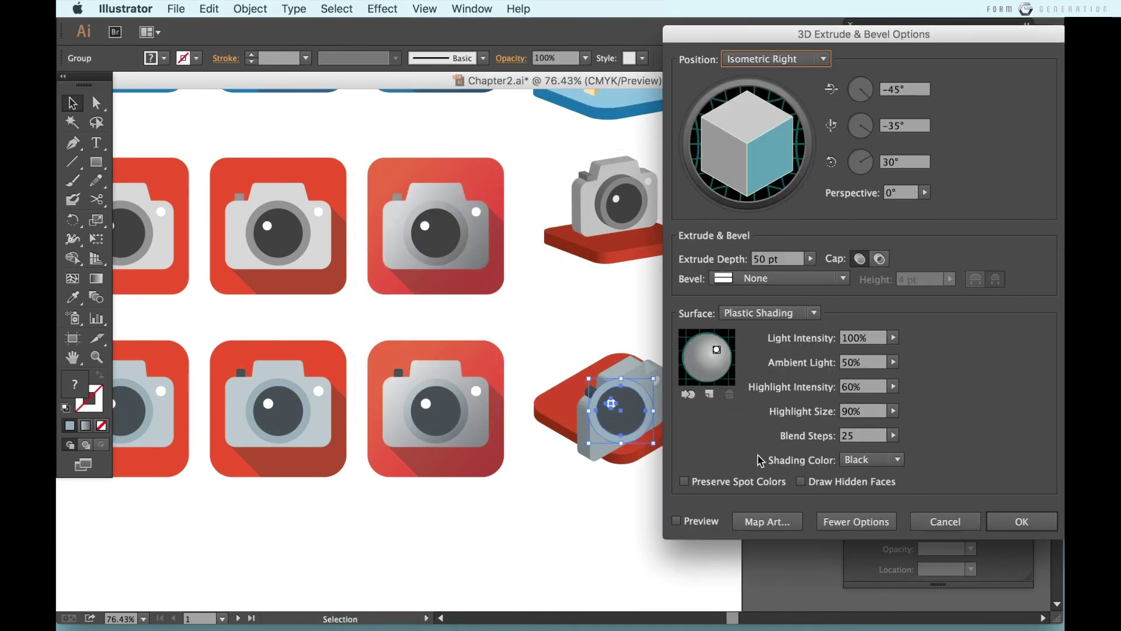
triple_click(776, 261)
type("20")
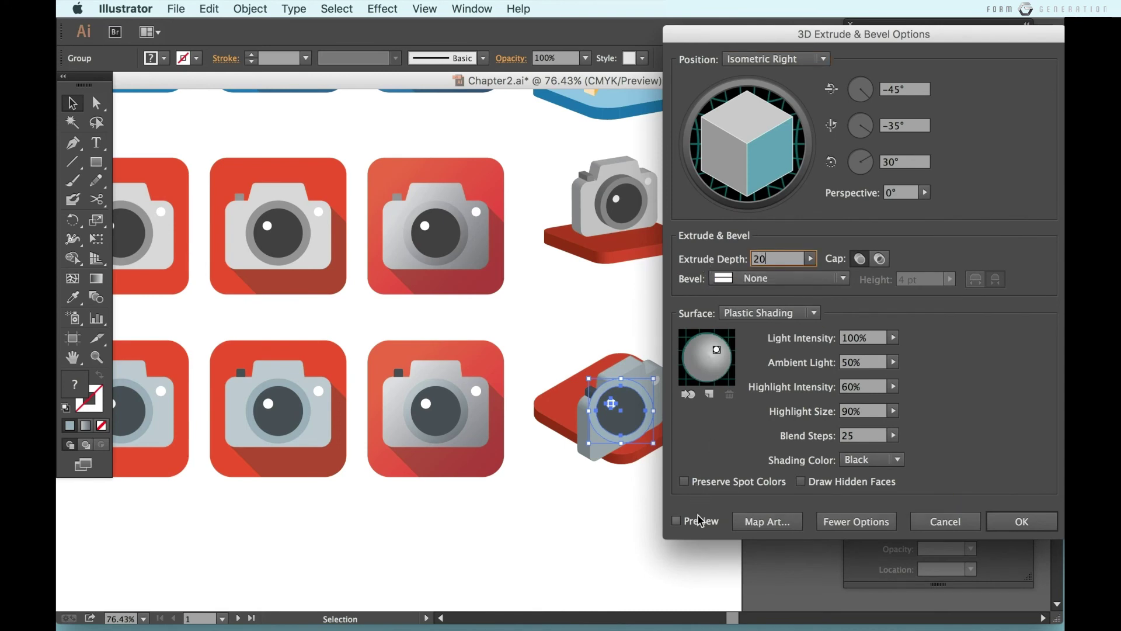
left_click(701, 519)
left_click(1000, 519)
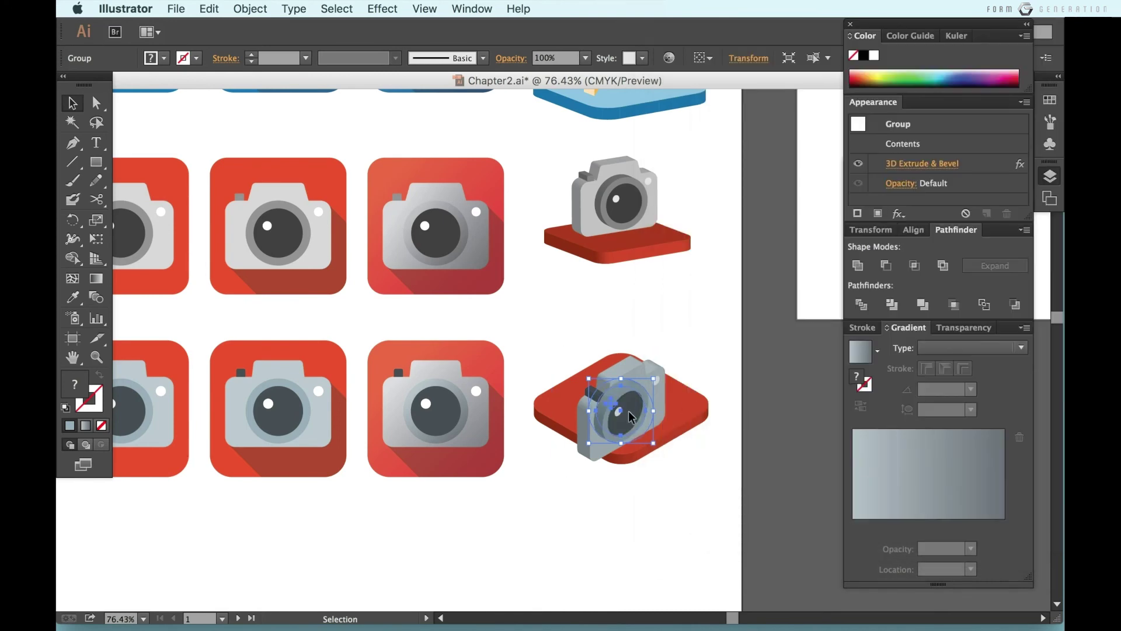
Step: Move the lens onto the camera body and raise the whole camera on the red base
left_click_drag(628, 411, 646, 419)
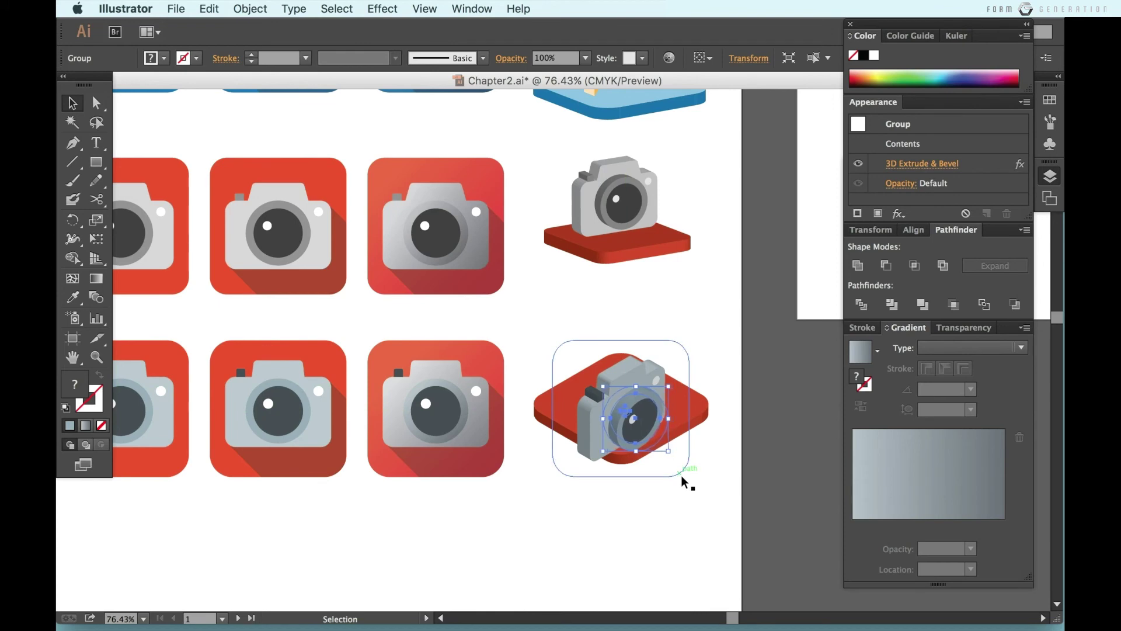
left_click(647, 419, "shift")
left_click(628, 382, "shift")
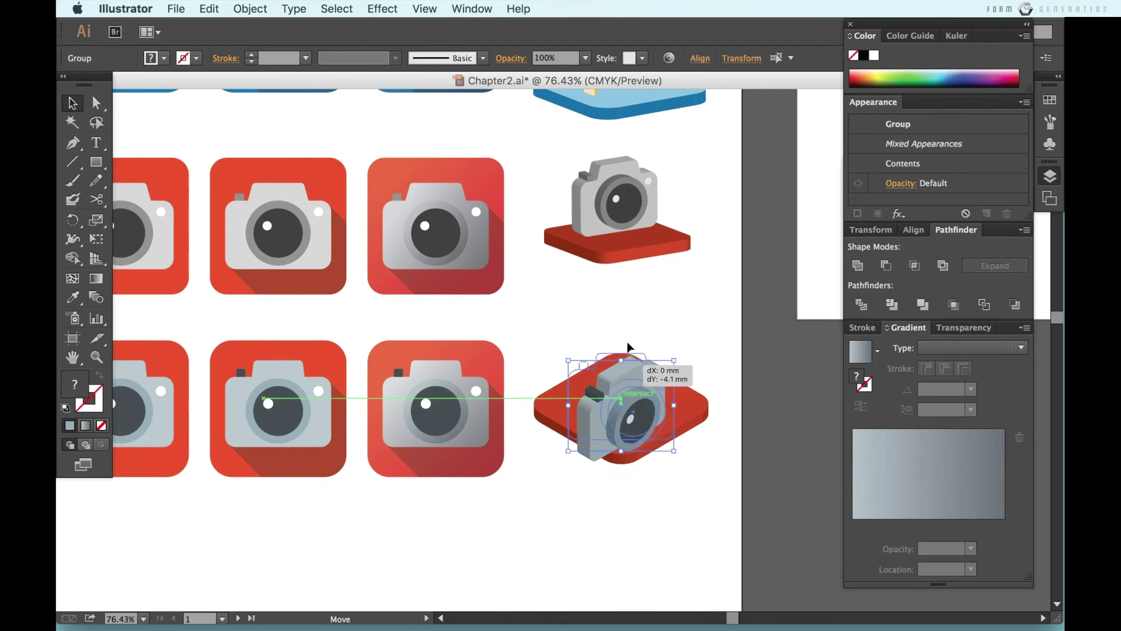
left_click_drag(627, 382, 629, 336)
key("Down")
key("Down")
key("Down")
key("Down")
key("Down")
key("Down")
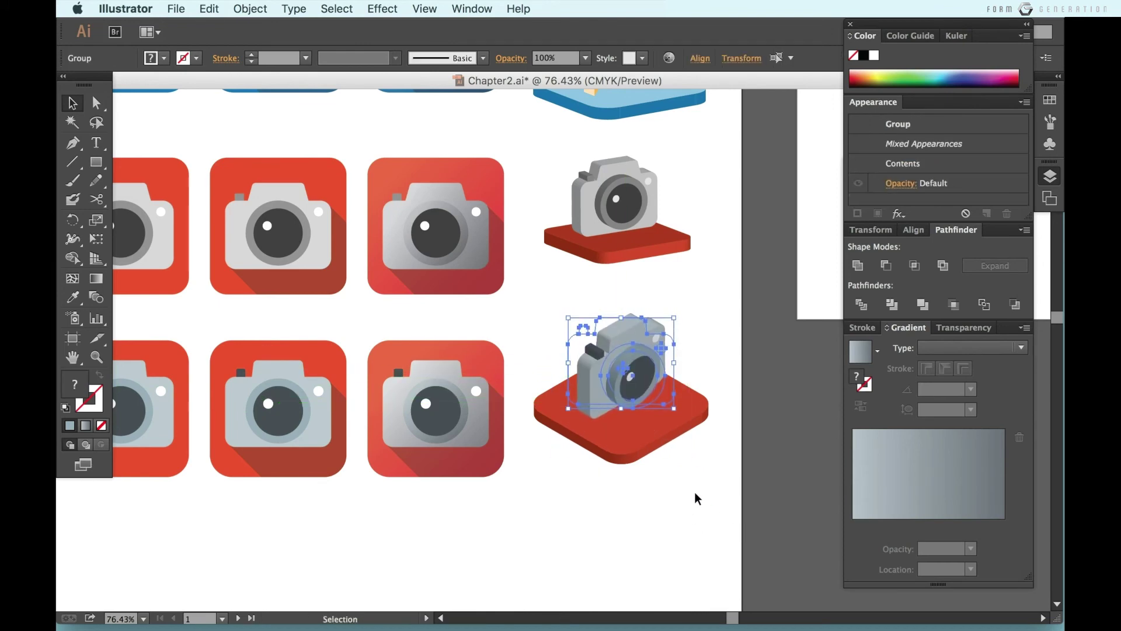
key("Down")
key("Down")
key("Down")
key("Left")
key("Left")
key("Left")
Step: Check the finished camera, then scroll down to the cloud-and-gears row
left_click(716, 492)
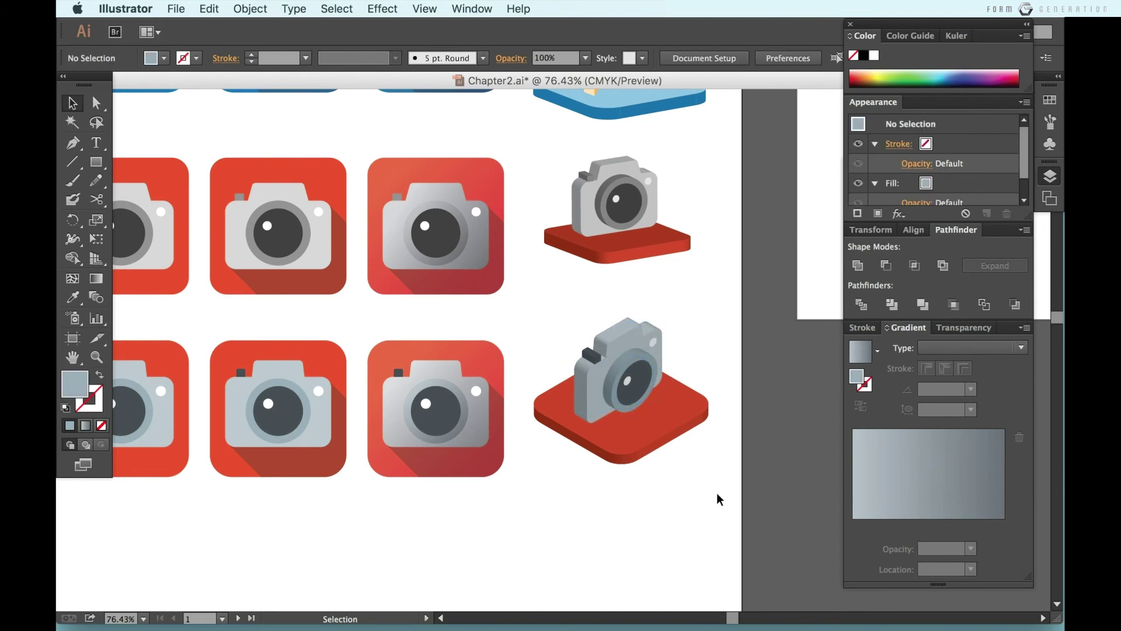
scroll(717, 492, "down", 3)
scroll(616, 324, "up", 1)
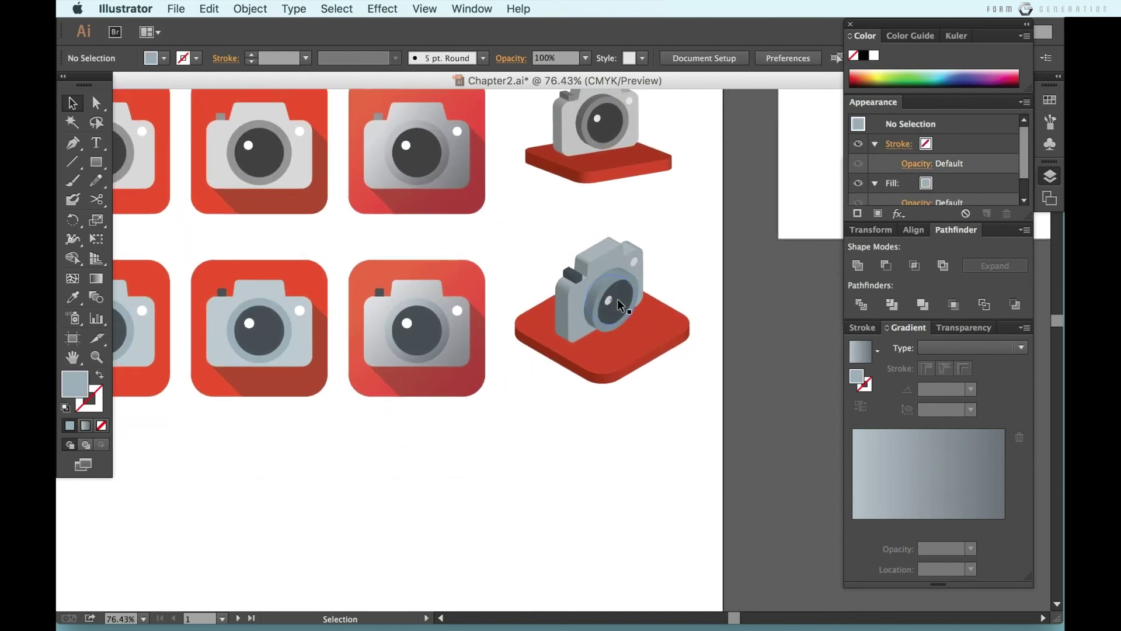
left_click(618, 299)
left_click(699, 361)
scroll(682, 419, "down", 3)
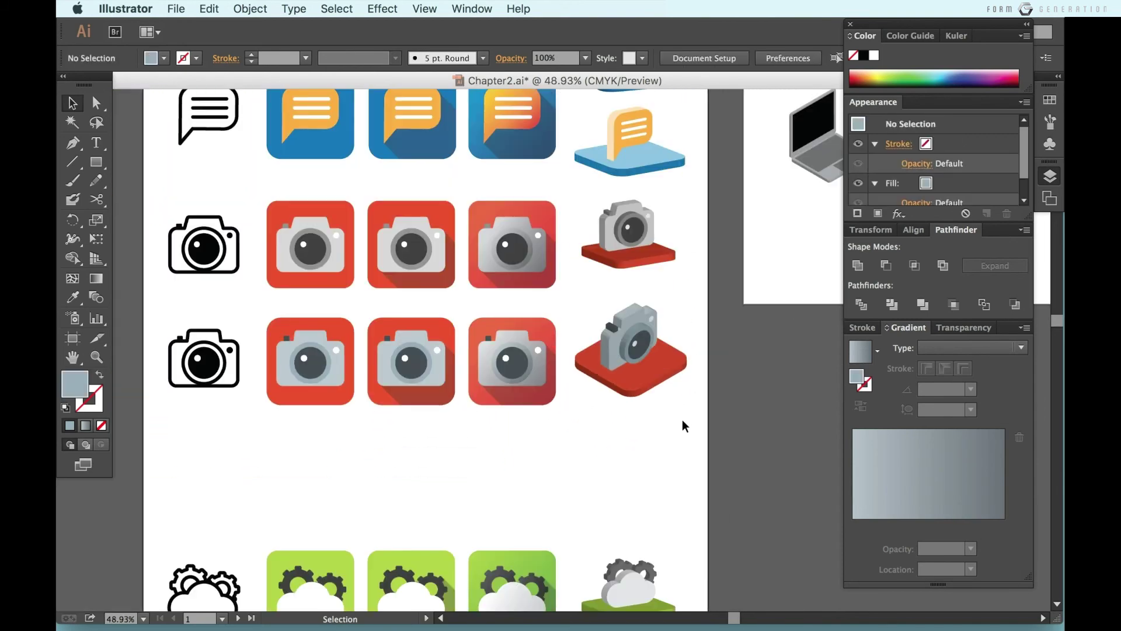
scroll(682, 419, "down", 3)
scroll(559, 362, "down", 1)
scroll(334, 364, "up", 1)
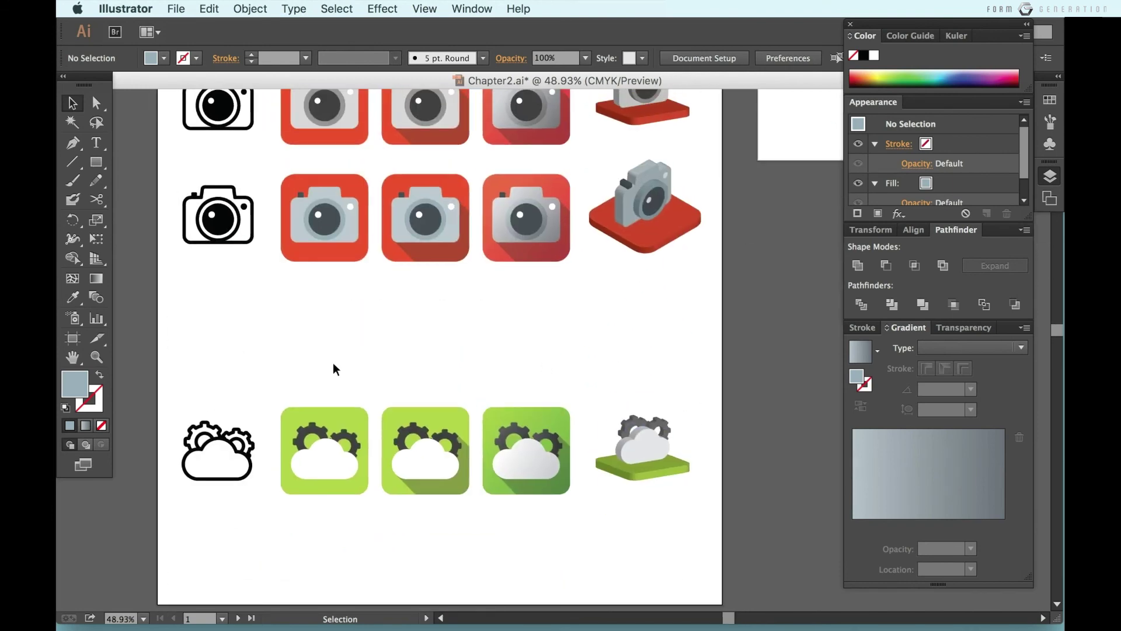
scroll(195, 356, "up", 3)
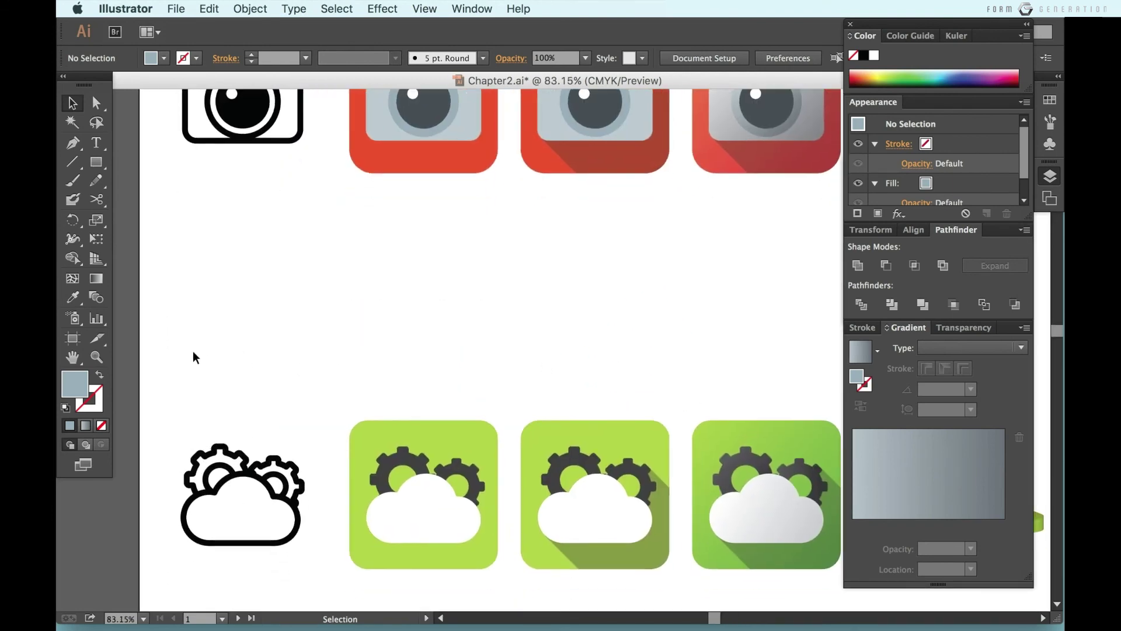
scroll(192, 351, "down", 1)
scroll(193, 351, "down", 2)
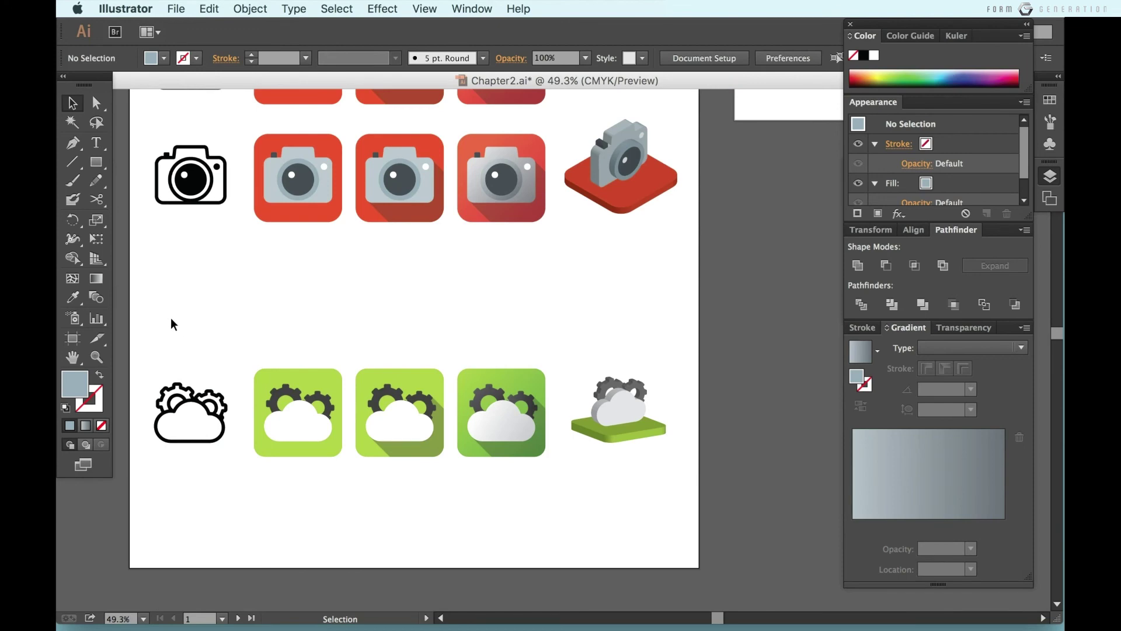
Step: Move the cloud-and-gears row up beneath the camera row and view at 100%
left_click_drag(171, 318, 647, 499)
left_click_drag(614, 422, 616, 306)
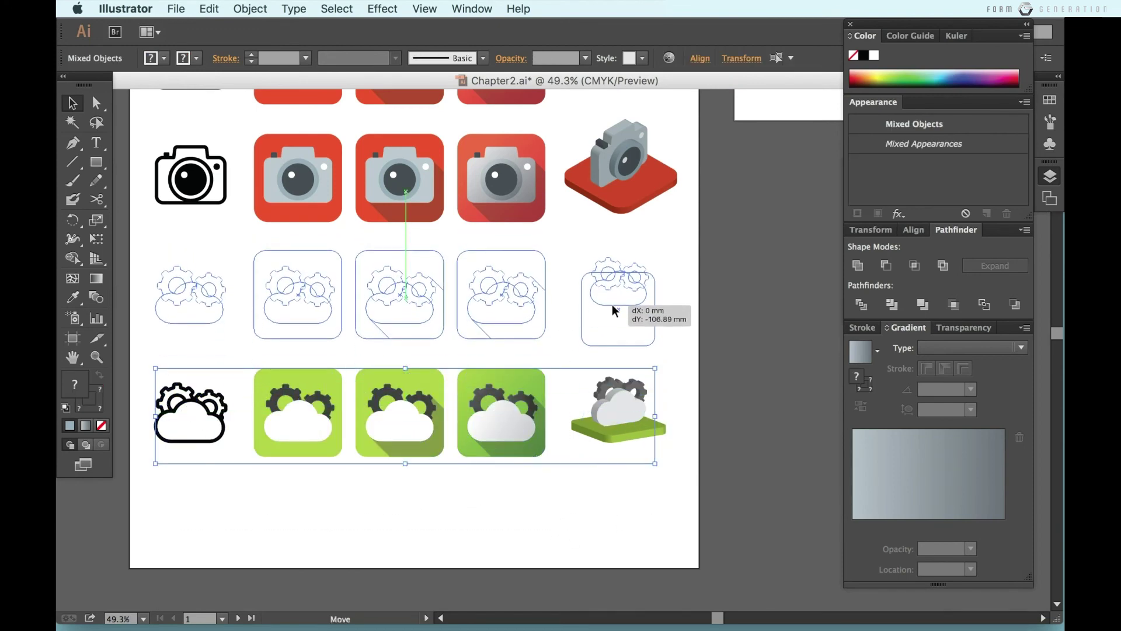
left_click(423, 488)
key("super+1")
Step: Draw three overlapping circles below the outline cloud icon with the Ellipse tool
scroll(422, 493, "left", 5)
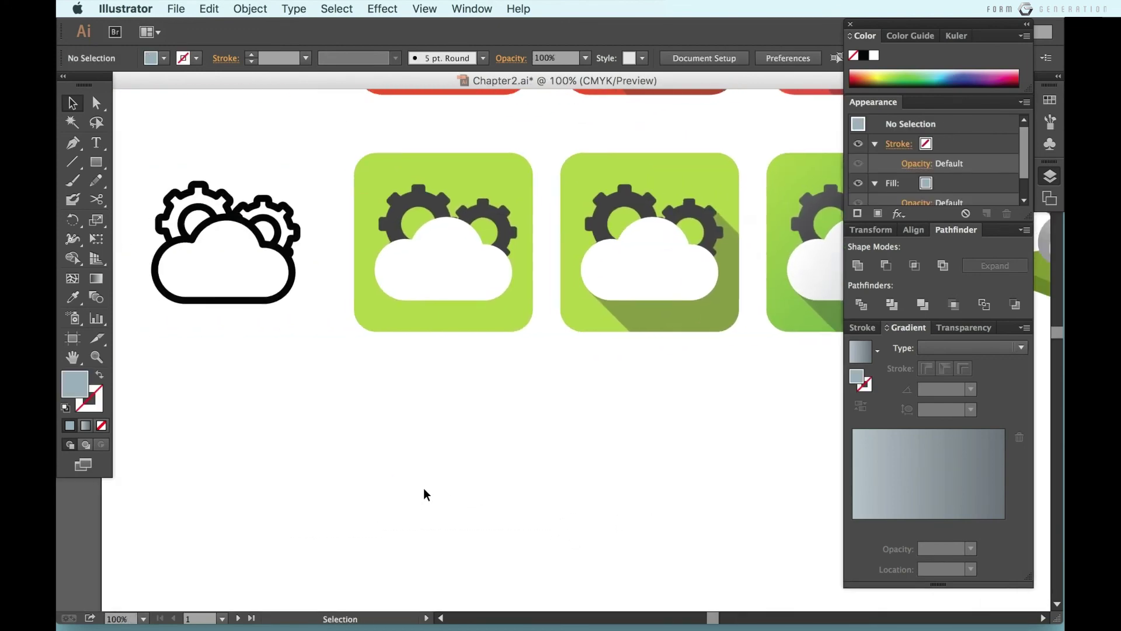
right_click(423, 493)
left_click(97, 162)
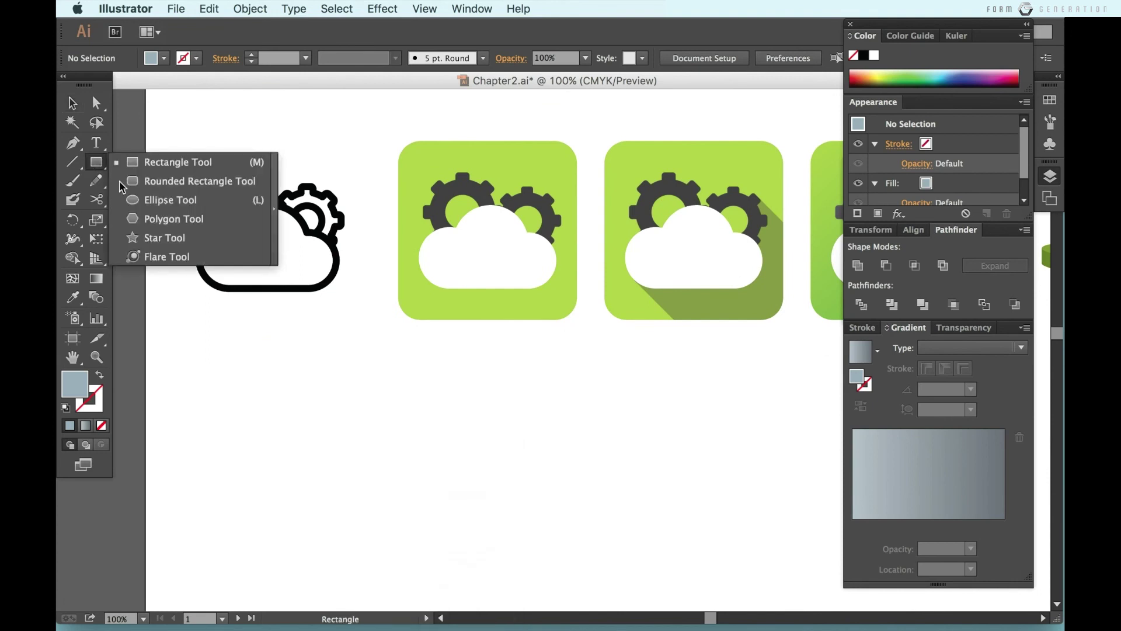
left_click_drag(97, 162, 138, 200)
left_click_drag(203, 362, 263, 424)
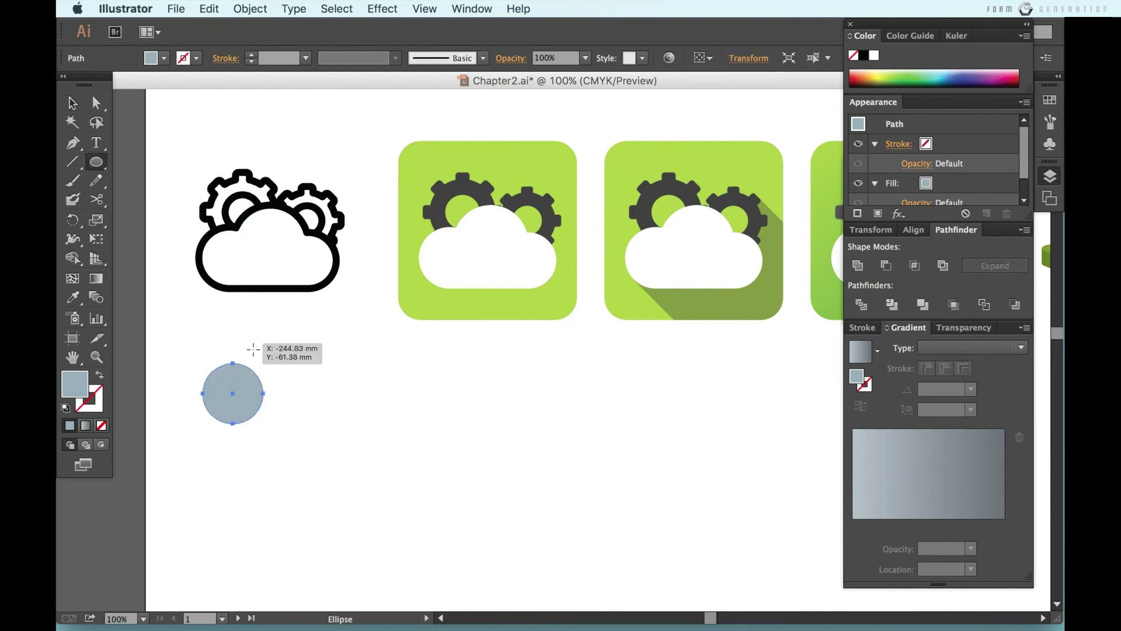
mouse_move(246, 342)
left_mouse_down()
mouse_move(317, 396)
mouse_move(319, 413)
mouse_move(349, 426)
left_mouse_up()
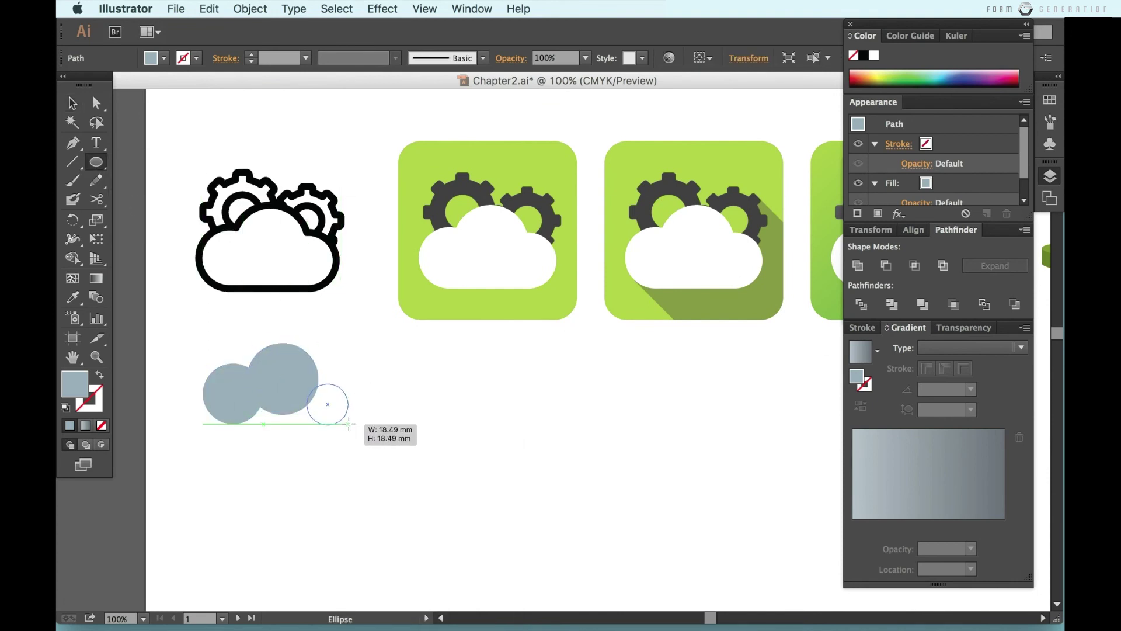
key("v")
left_click_drag(307, 383, 302, 378)
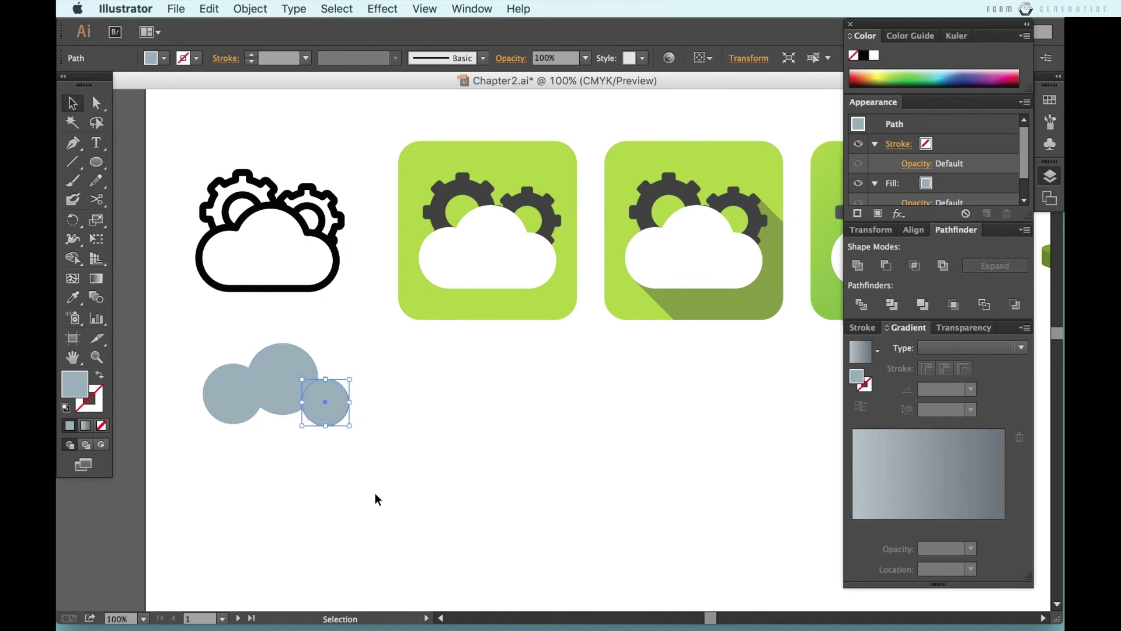
Step: Bottom-align the three circles and nudge the outer ones inward
left_click_drag(348, 479, 231, 422)
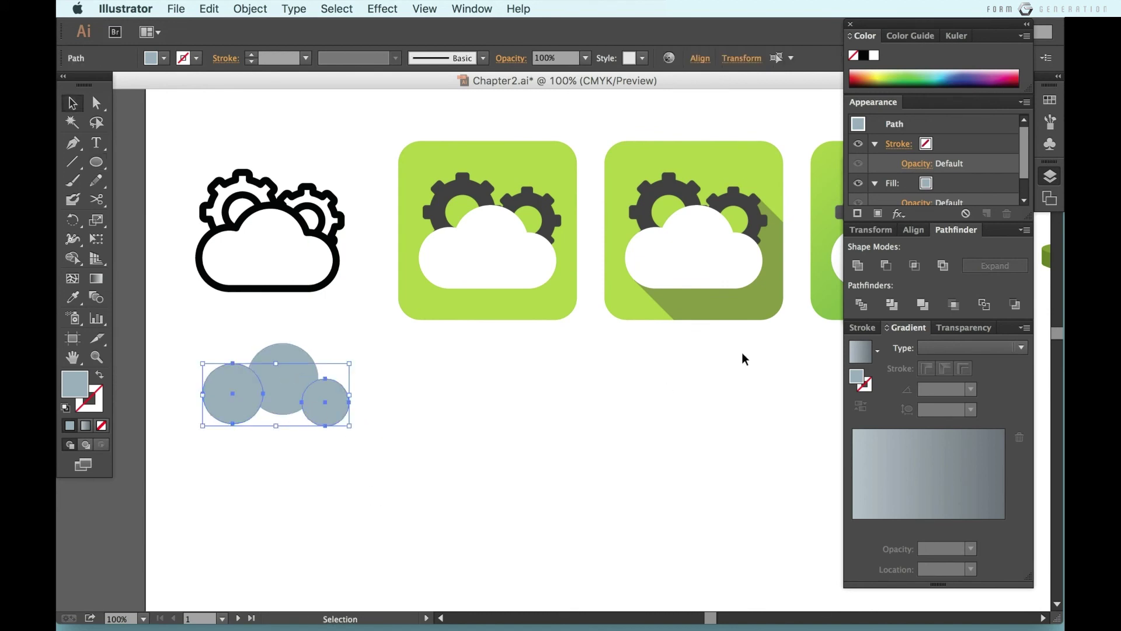
left_click(915, 230)
left_click(1018, 267)
left_click(329, 375)
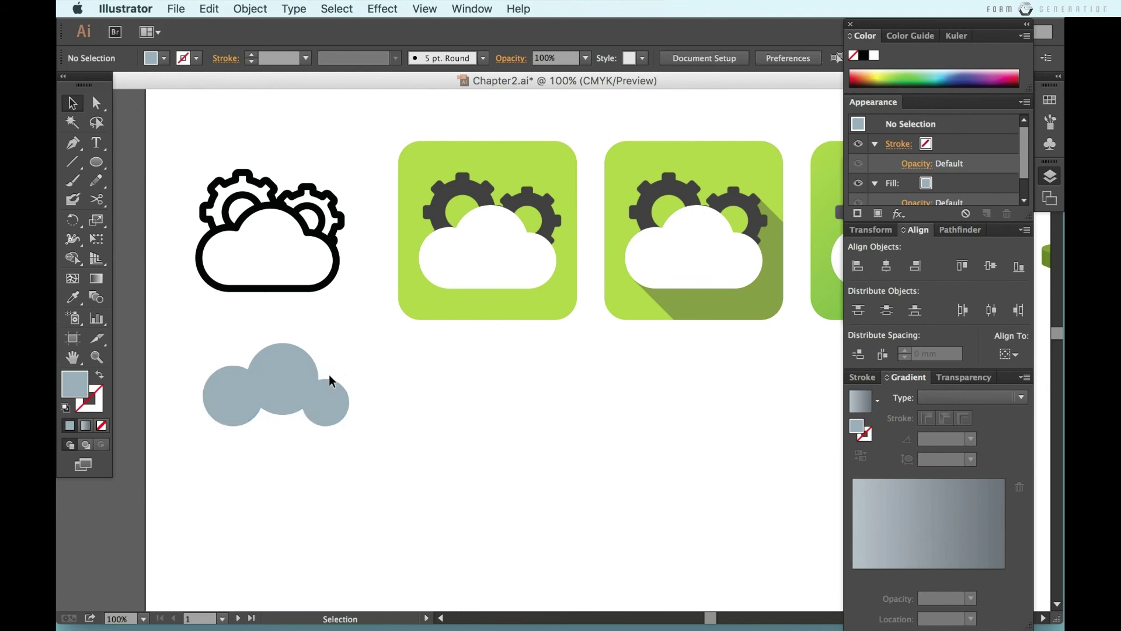
left_click(247, 415)
key("Right")
key("Right")
key("Right")
left_click(326, 408)
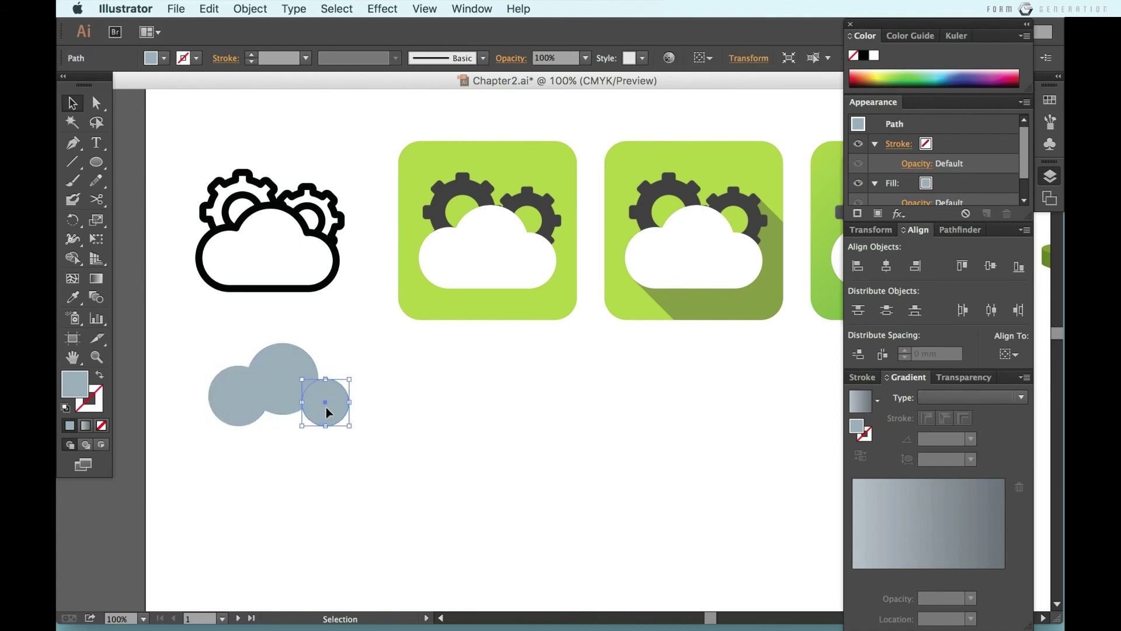
key("Left")
left_click(362, 444)
Step: Add a rectangle along the cloud's flat bottom and merge all pieces with Shape Builder
left_click_drag(96, 162, 169, 160)
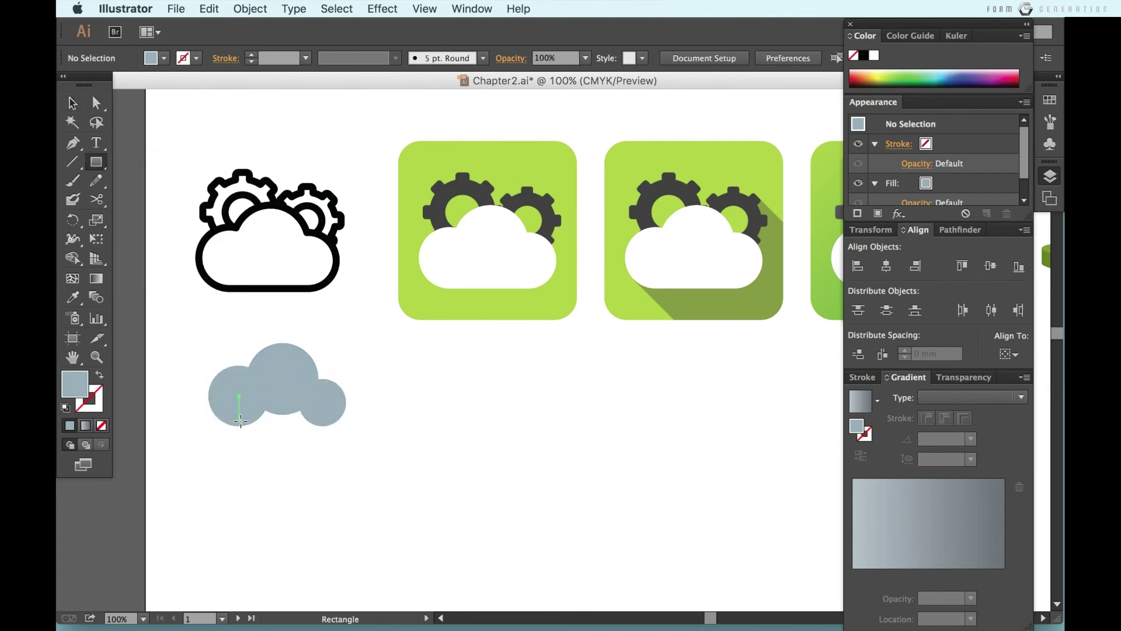
mouse_move(235, 395)
left_mouse_down()
mouse_move(322, 425)
mouse_move(206, 341)
left_mouse_up()
key("shift+m")
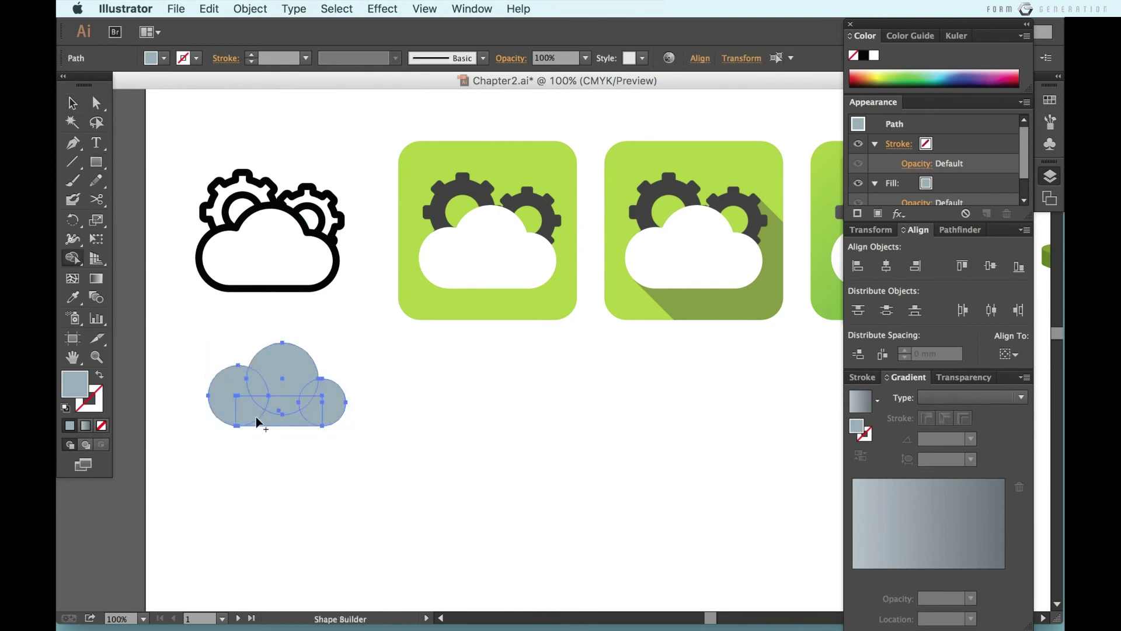
left_click_drag(227, 378, 324, 411)
mouse_move(222, 406)
left_mouse_down()
mouse_move(291, 420)
mouse_move(260, 403)
left_mouse_up()
key("v")
left_click(487, 426)
Step: Eyedropper the outline icon's white fill and black 9 pt stroke onto the merged cloud
left_click(260, 408)
key("i")
left_click(269, 263)
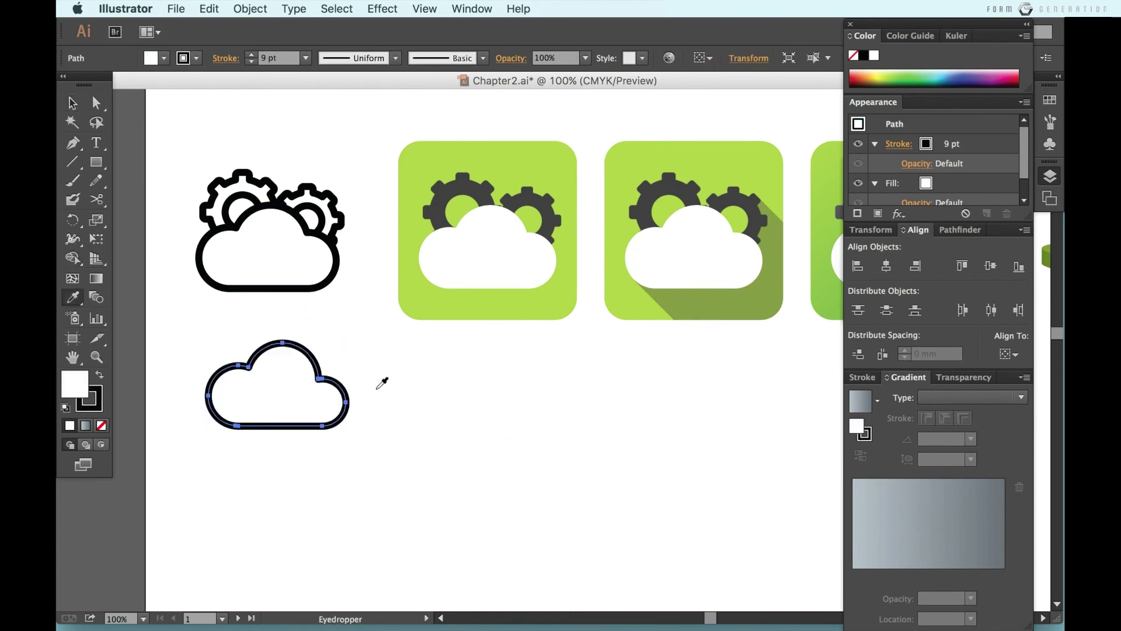
key("v")
left_click(415, 436)
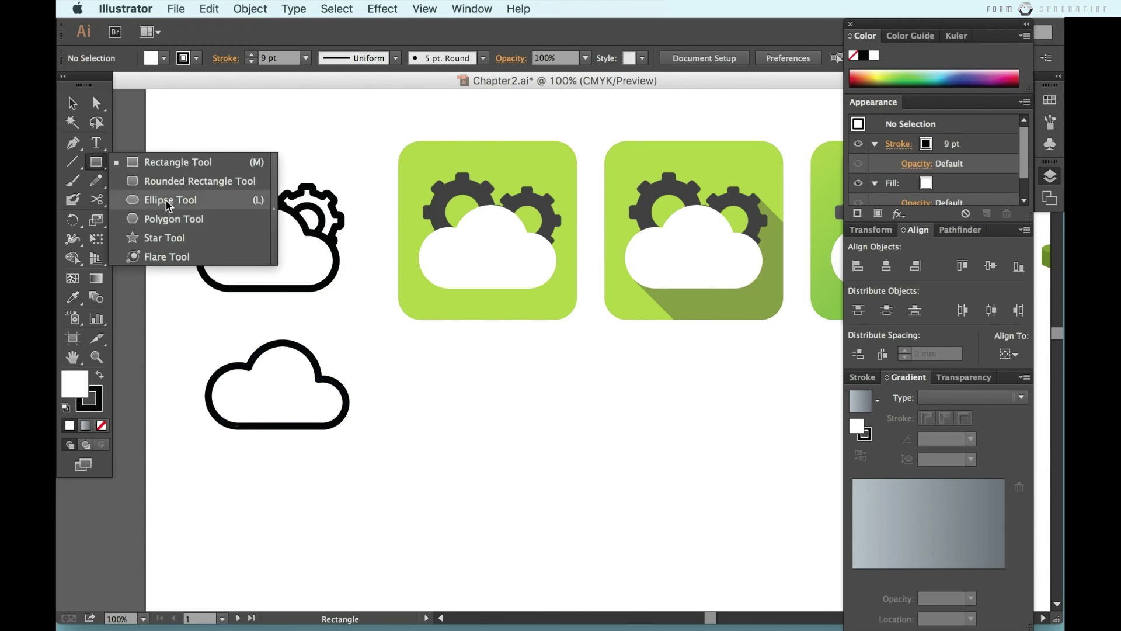
Step: Draw a small circle with a black fill and no stroke
left_click_drag(101, 167, 153, 199)
left_click_drag(449, 458, 479, 490)
key("v")
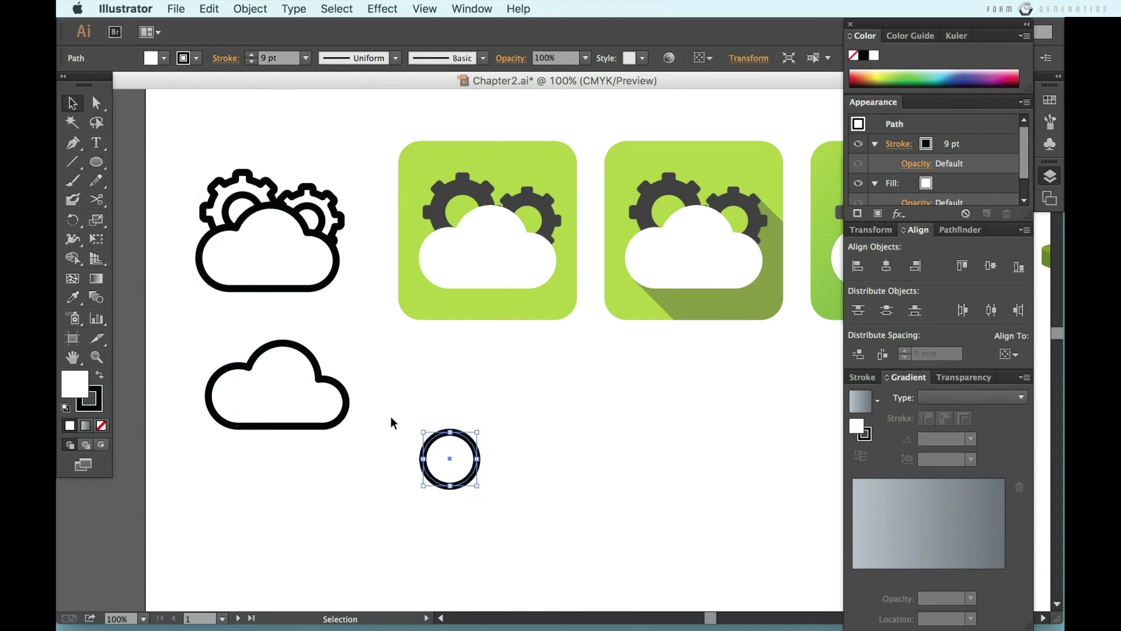
left_click(393, 420)
left_click_drag(501, 537, 449, 470)
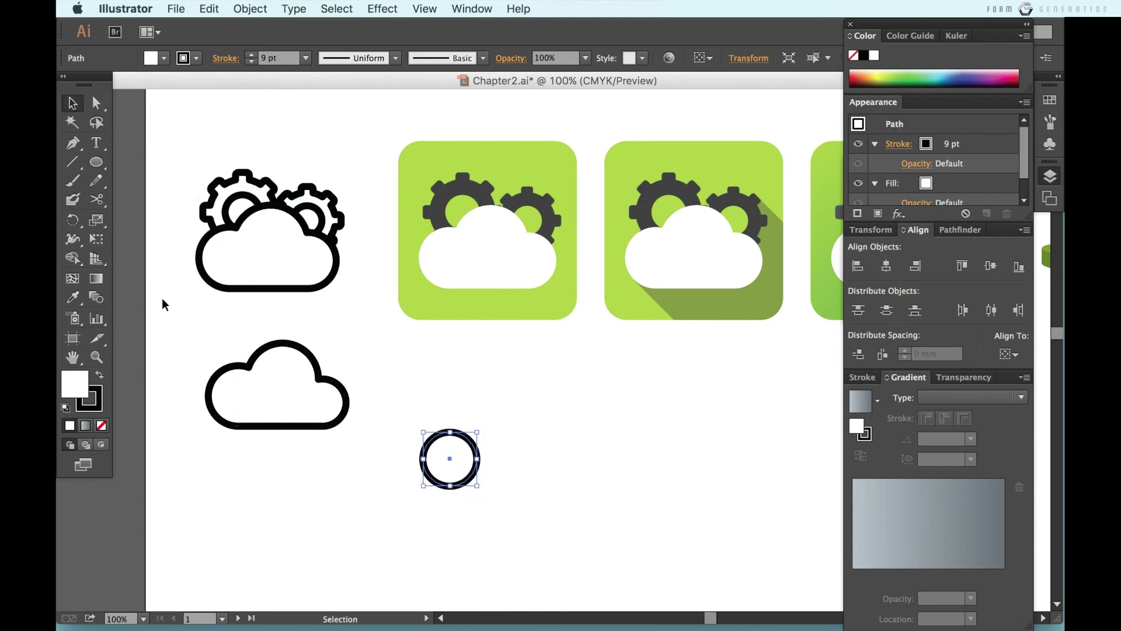
left_click(101, 378)
left_click(102, 425)
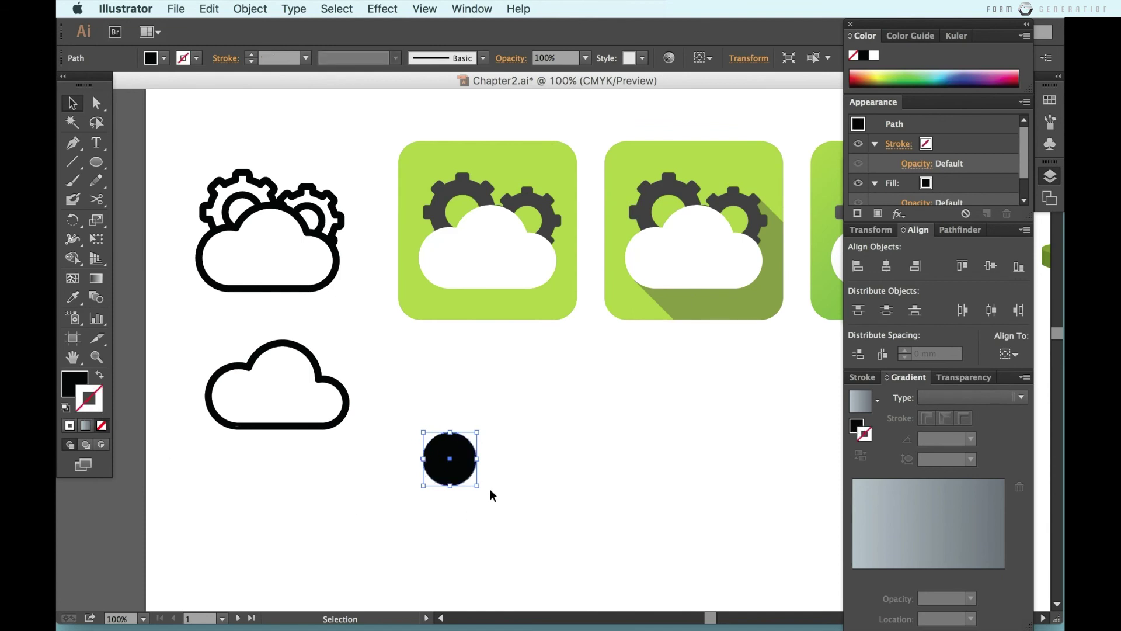
left_click(512, 488)
left_click(470, 458)
mouse_move(477, 485)
left_mouse_down()
mouse_move(491, 492)
mouse_move(436, 415)
left_mouse_up()
Step: Draw a tall narrow rounded bar and center it on the circle
left_click_drag(97, 162, 201, 181)
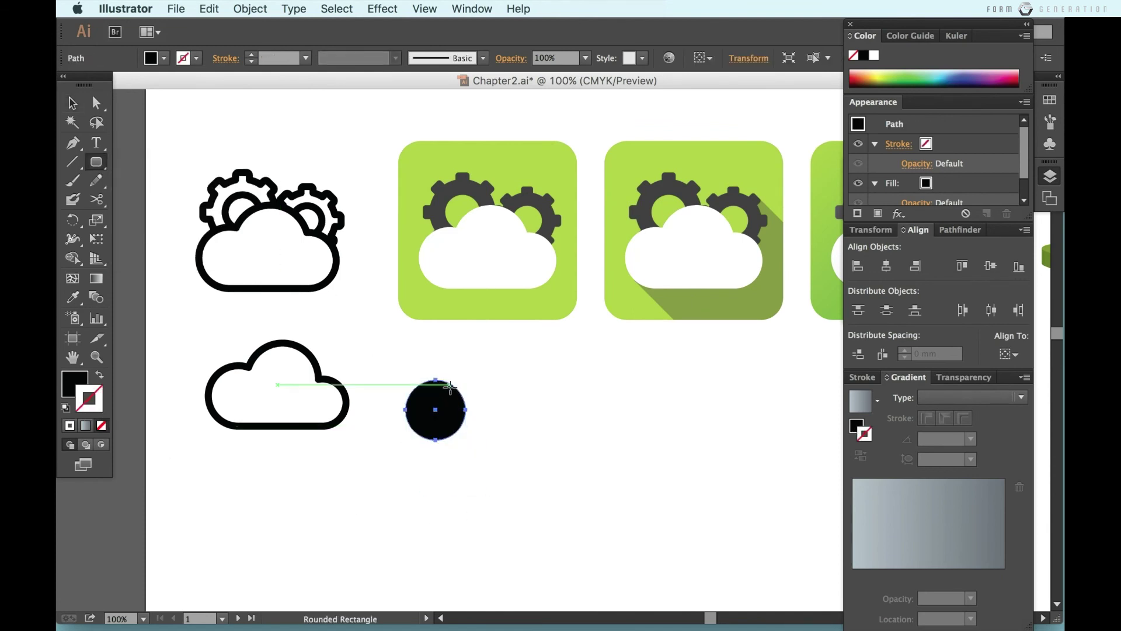
mouse_move(432, 372)
left_mouse_down()
mouse_move(445, 444)
mouse_move(450, 420)
left_mouse_up()
key("v")
left_click(886, 267)
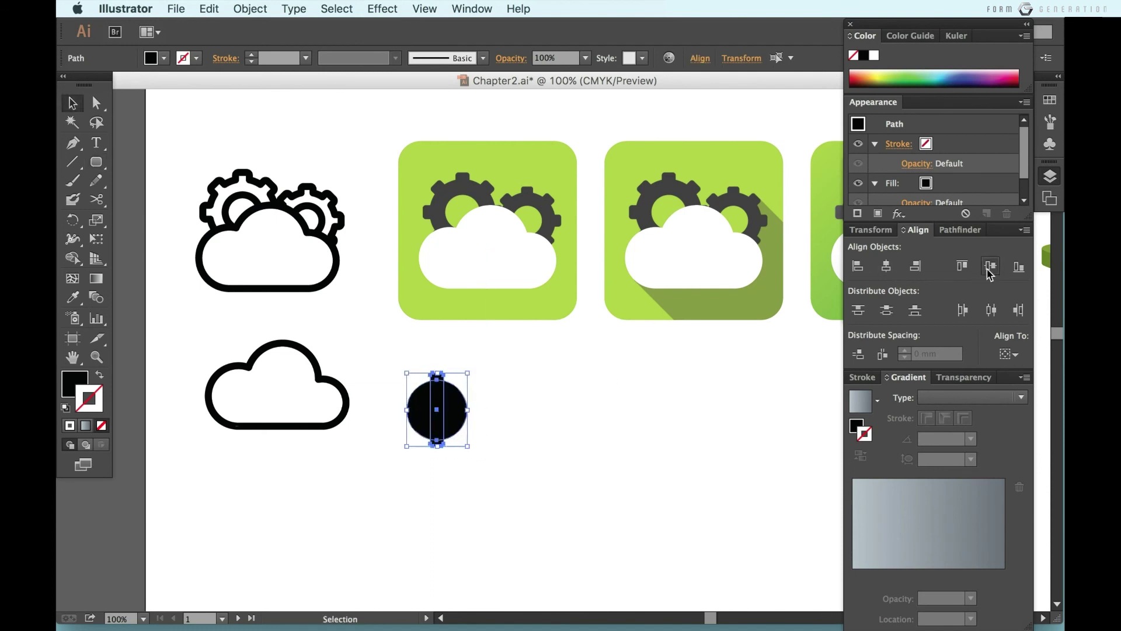
left_click(990, 265)
left_click(679, 447)
left_click(439, 417)
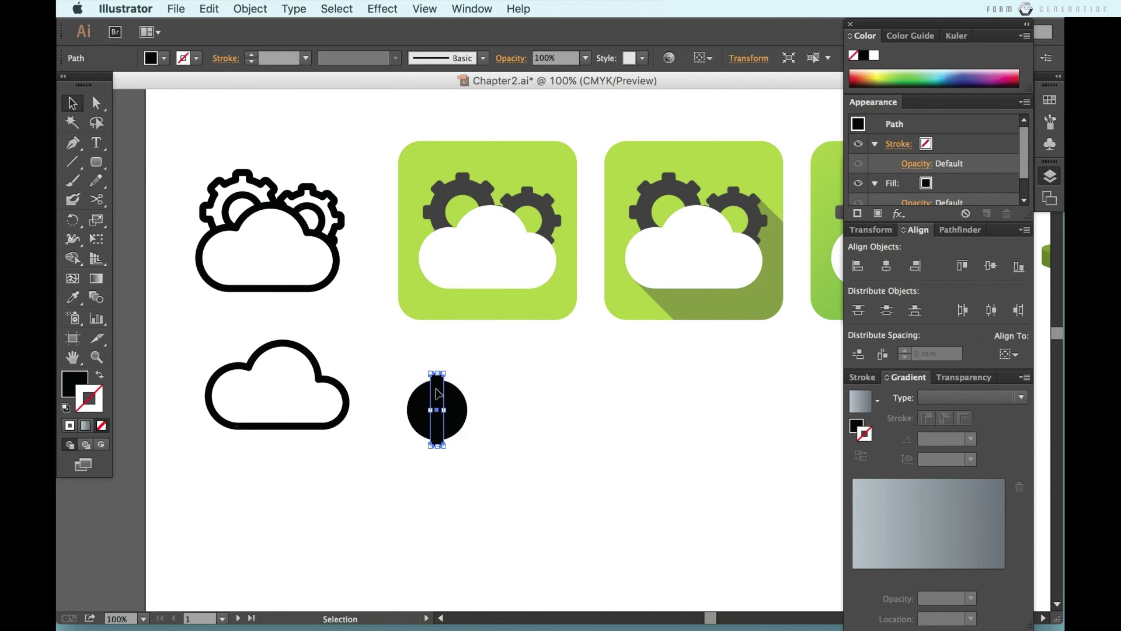
Step: Make 45° rotated copies of the bar to form the gear teeth
right_click(438, 393)
mouse_move(479, 582)
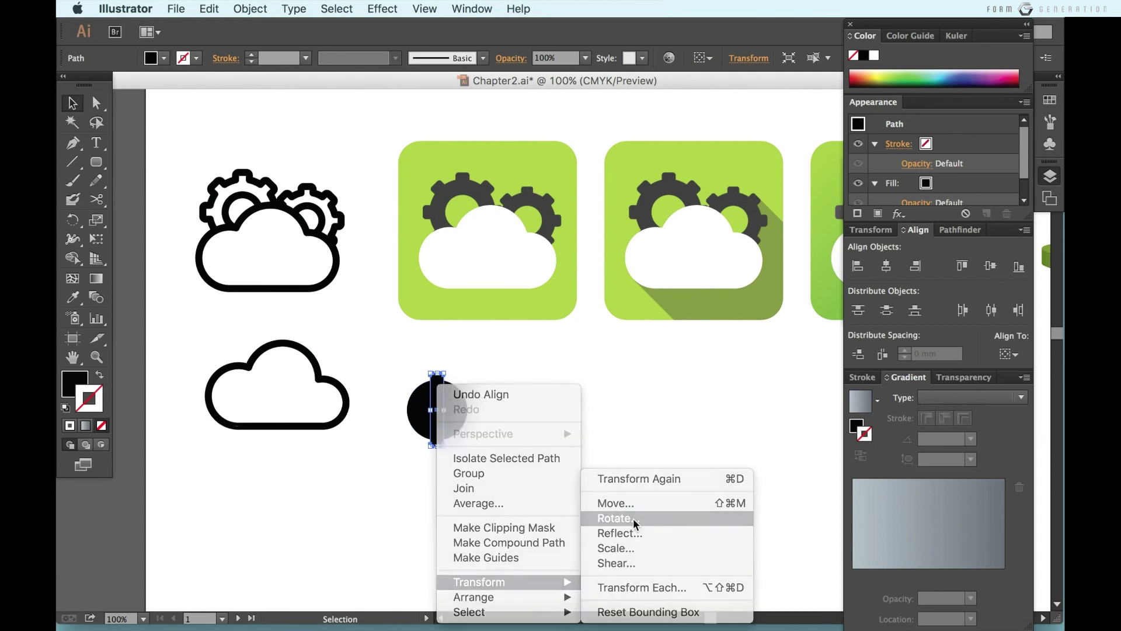
left_click(633, 517)
left_click(638, 351)
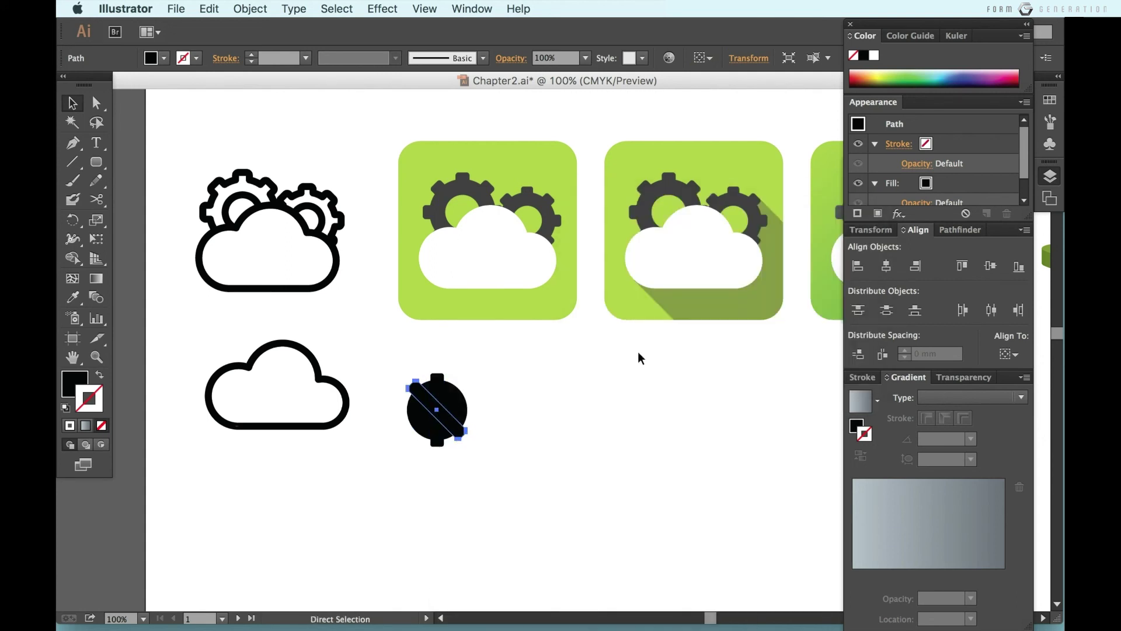
key("ctrl+d")
key("ctrl+d")
left_click(520, 472)
Step: Unite the circle and teeth into one gear shape with Pathfinder
left_click_drag(397, 366, 396, 365)
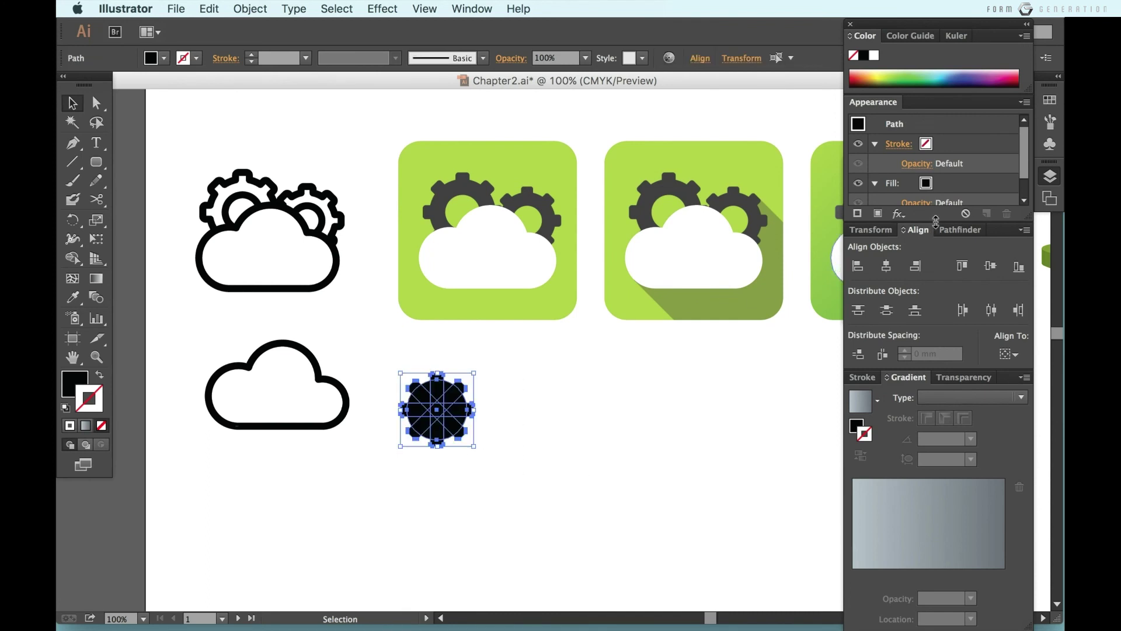
left_click(959, 234)
left_click(858, 266)
left_click(578, 430)
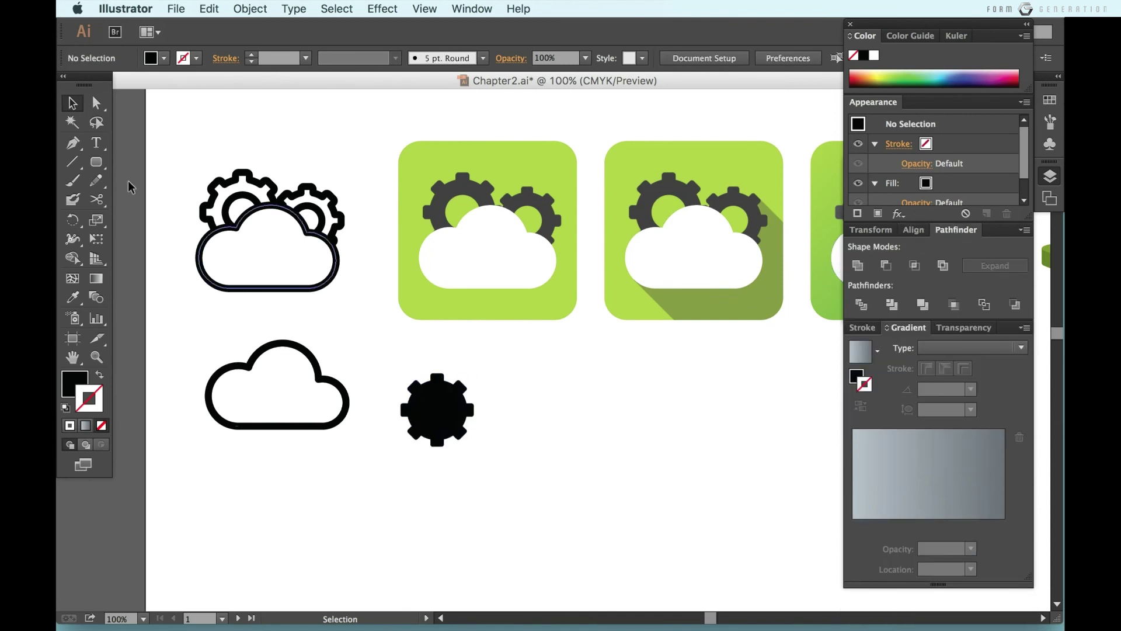
left_click(97, 161)
left_click(168, 200)
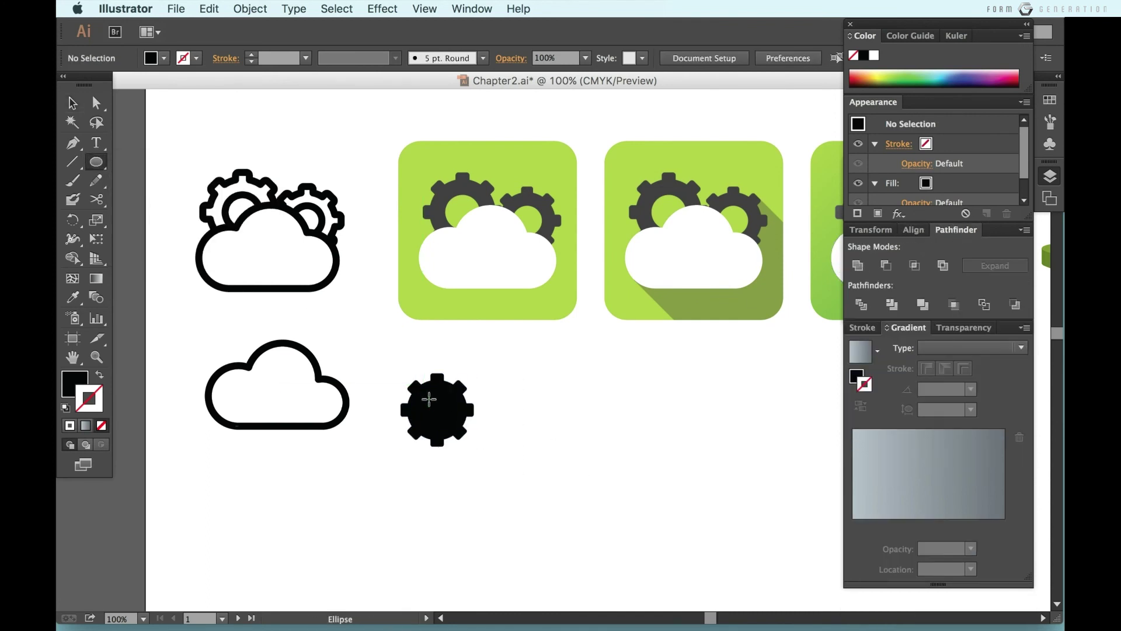
Step: Draw a small circle centred horizontally and vertically on the gear, then resize it
left_click_drag(441, 414, 470, 443)
key("v")
left_click_drag(533, 471, 394, 367)
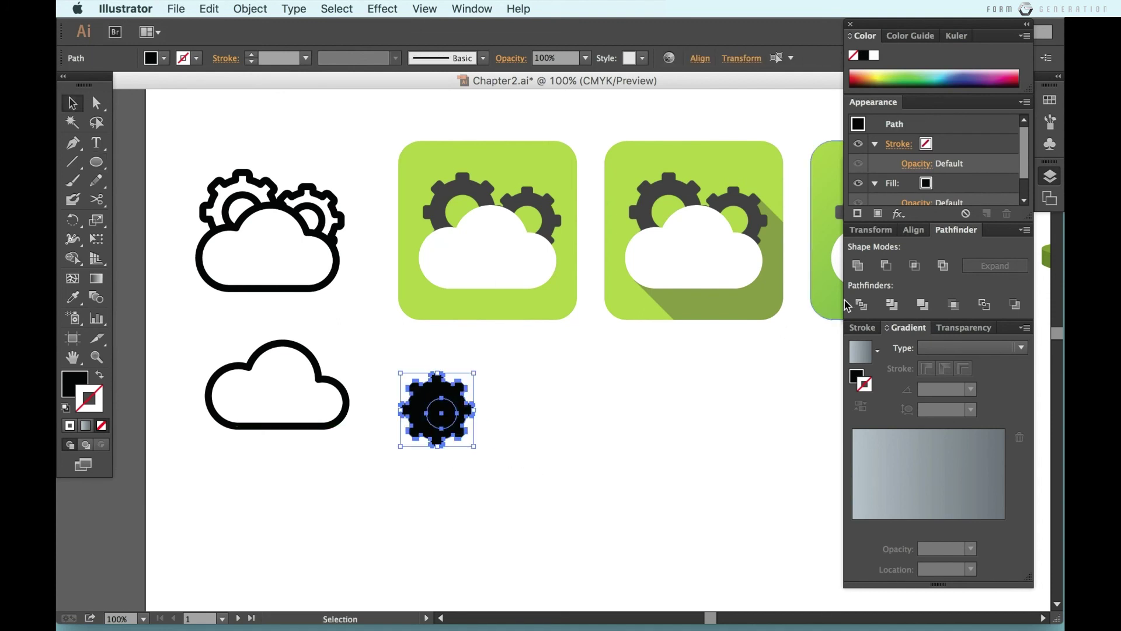
left_click(913, 230)
left_click(886, 266)
left_click(990, 266)
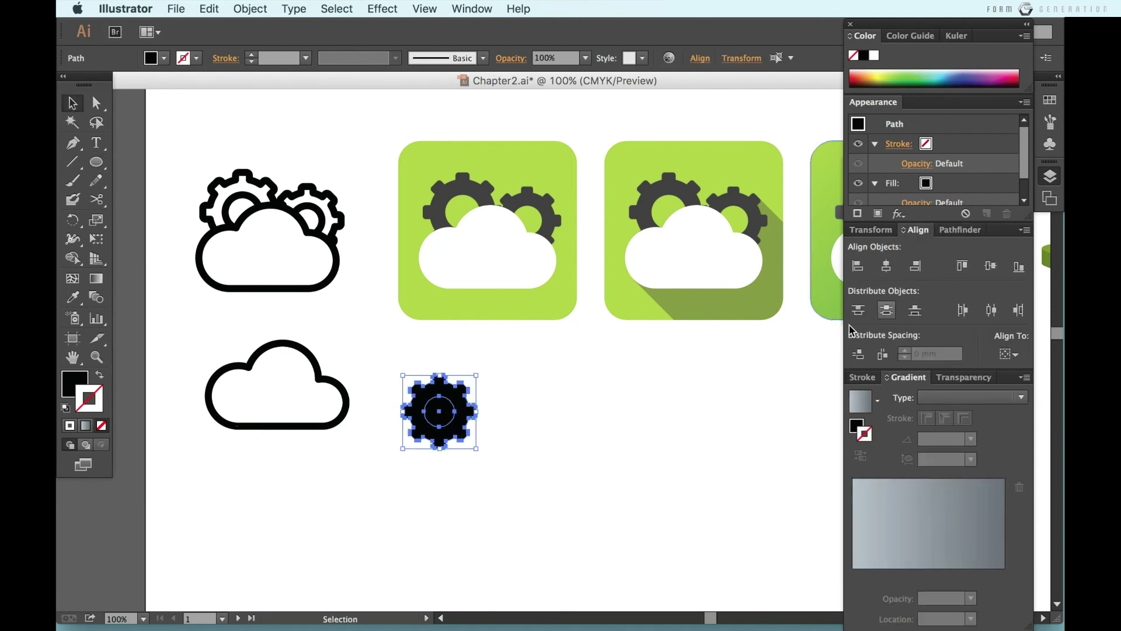
left_click(480, 436)
left_click(450, 418)
left_click_drag(457, 431, 460, 434)
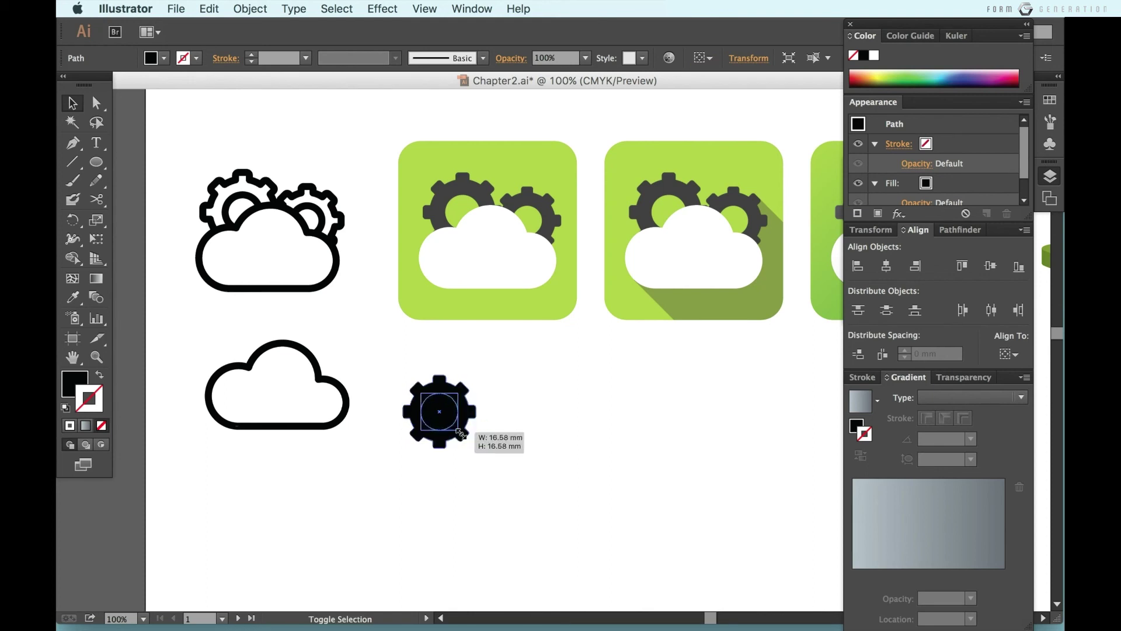
Step: Cut the centre circle out of the gear with Shape Builder to make a hole
left_click_drag(521, 461, 387, 365)
key("shift+m")
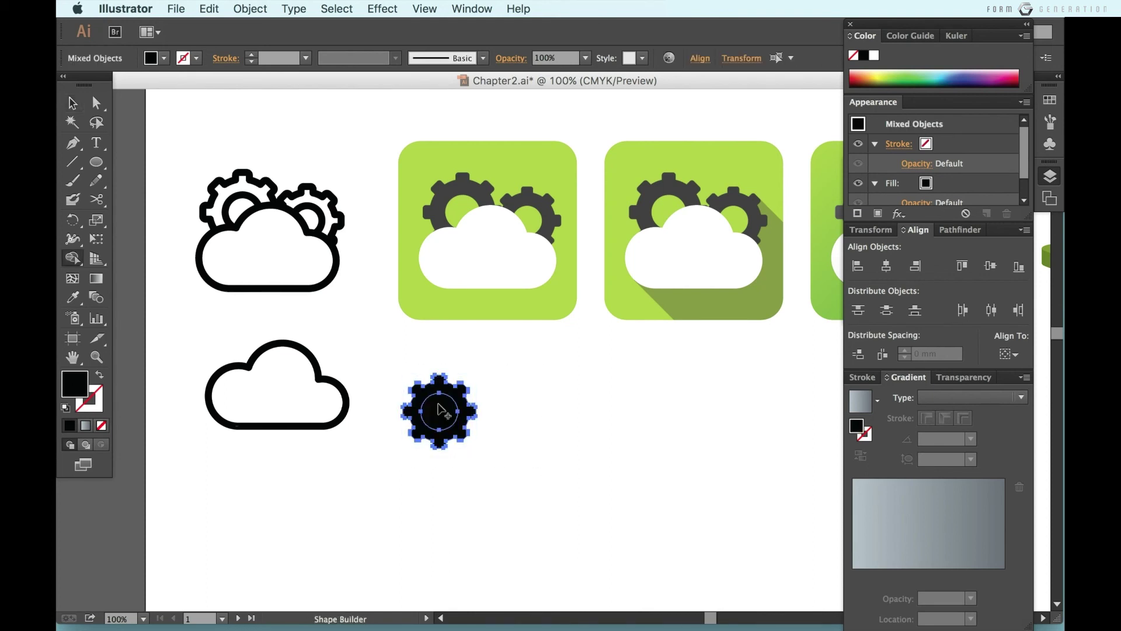
left_click_drag(439, 409, 467, 437)
left_click(467, 437)
left_click(439, 412, "alt")
left_click(461, 432)
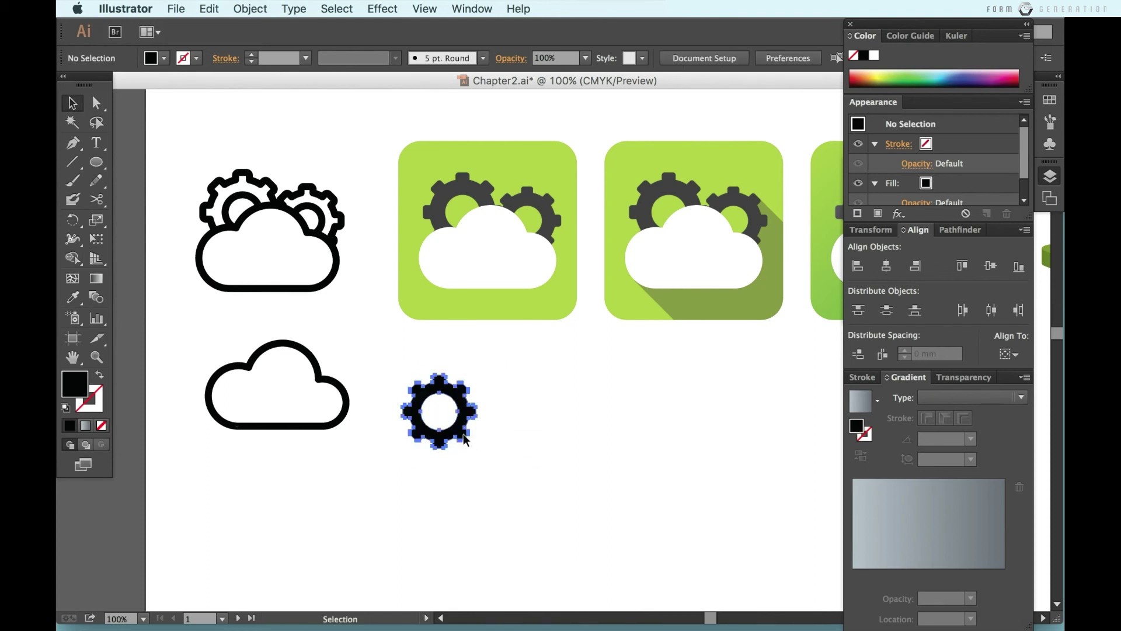
Step: Give the gear the cloud's white fill and black outline and move it to the cloud's upper left
left_click(100, 375)
left_click(456, 498)
left_click(401, 425)
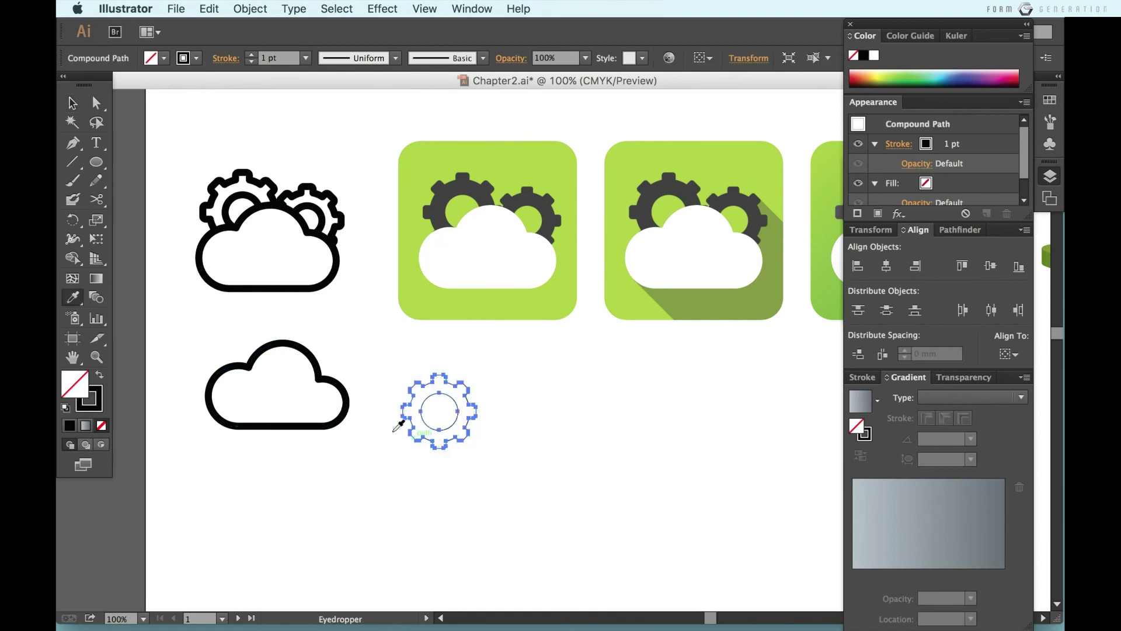
key("i")
left_click(348, 403)
key("v")
left_click(520, 491)
left_click_drag(465, 439, 265, 384)
Step: Send the gear backward so it sits behind the cloud
left_click(389, 414)
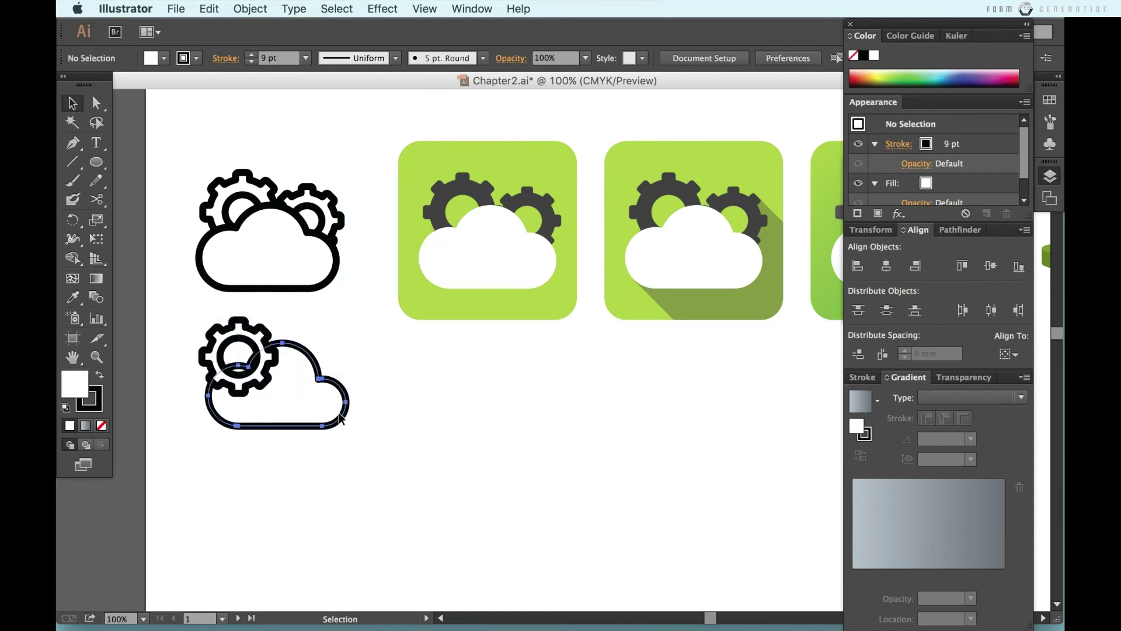
left_click(347, 403)
left_click(245, 380)
key("ctrl+shift+bracketleft")
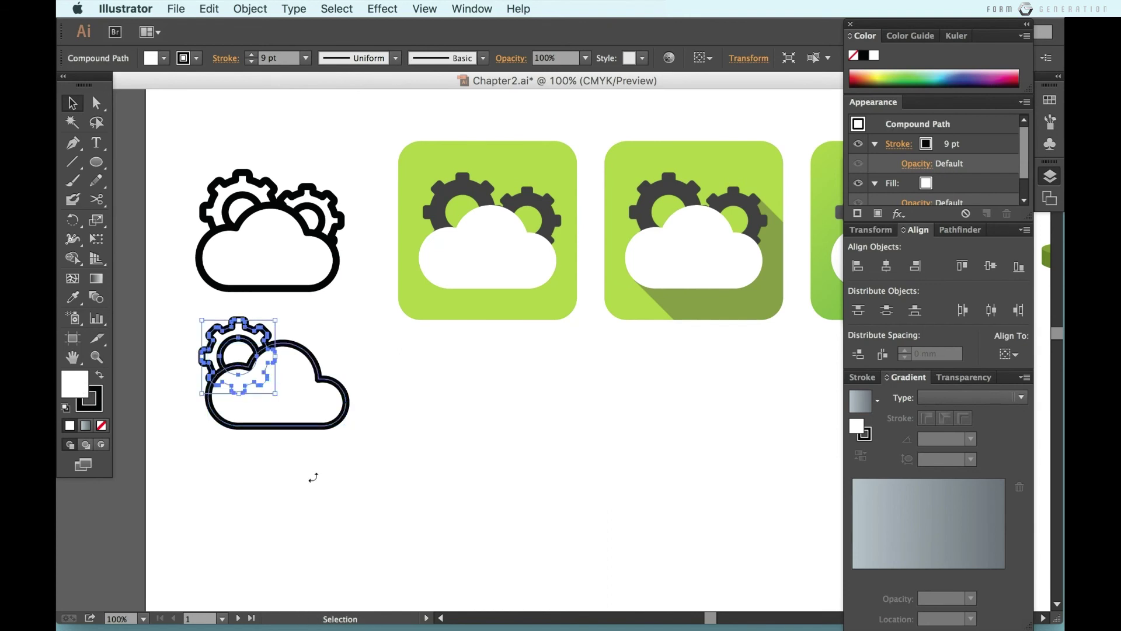
left_click(313, 475)
Step: Duplicate the gear onto the cloud's upper right side
mouse_move(259, 347)
left_mouse_down()
mouse_move(358, 340)
mouse_move(343, 357)
left_mouse_up()
left_click(445, 392)
left_click(426, 377)
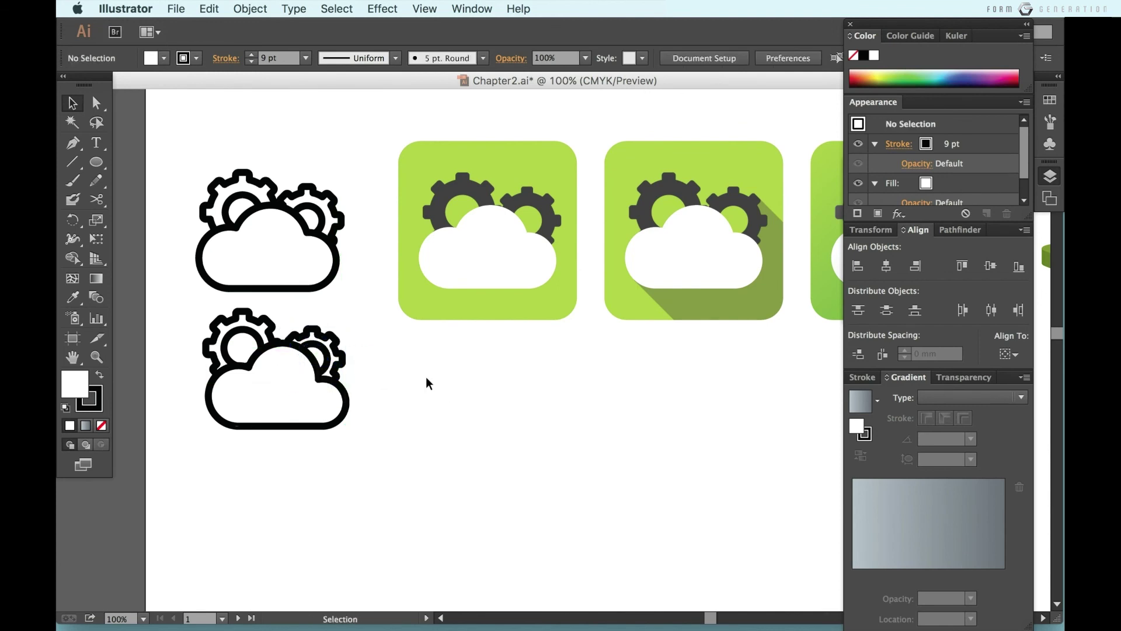
right_click(433, 470)
left_click(432, 469)
Step: Pan the view right to inspect the finished outline cloud-with-gears icon
scroll(433, 468, "right", 3)
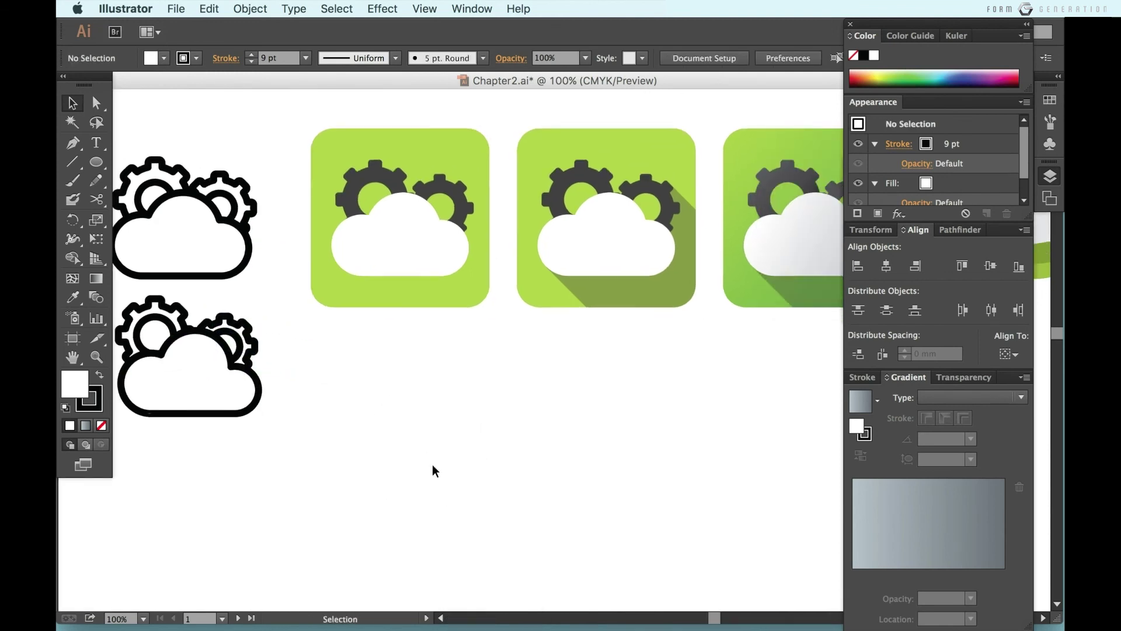
scroll(433, 468, "right", 2)
right_click(432, 464)
left_click(425, 464)
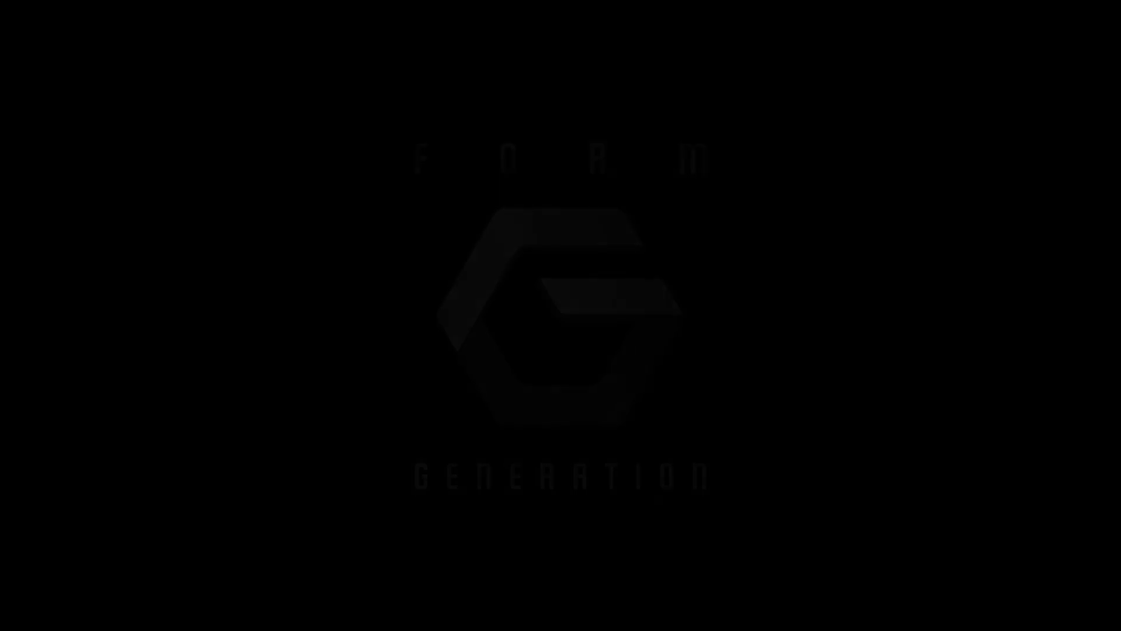